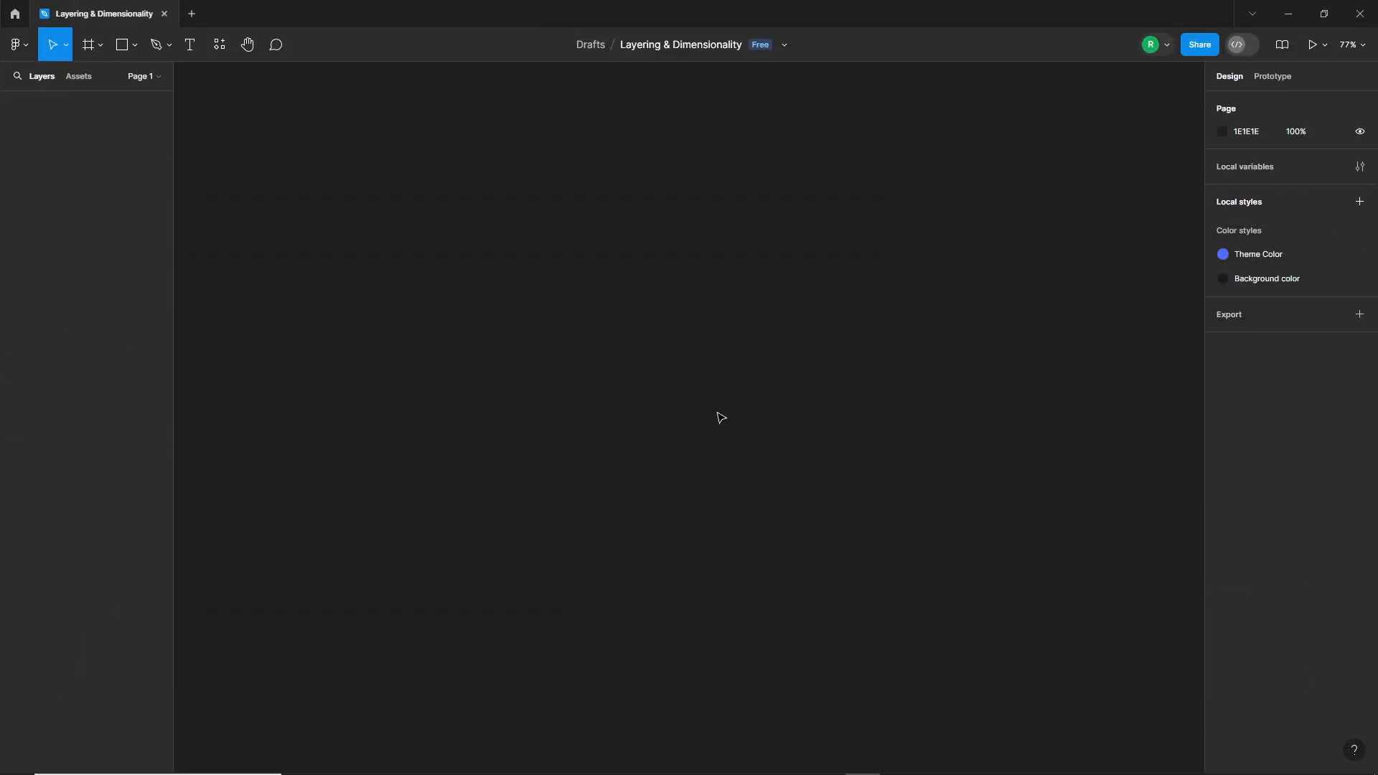
Step: Create a new frame from the iPhone 14 & 15 Pro Max phone preset
{"action": "left_click", "coordinate": [89, 45]}
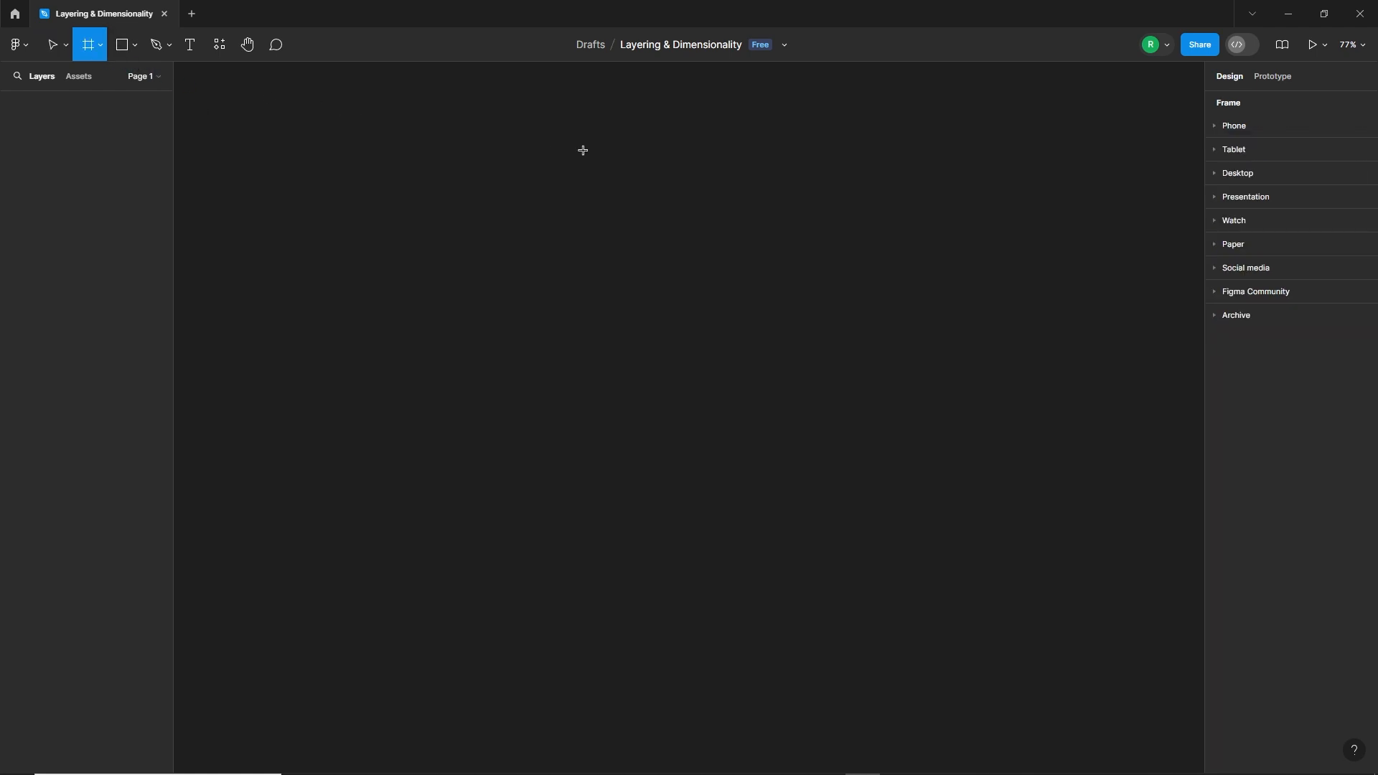
{"action": "left_click", "coordinate": [1217, 131]}
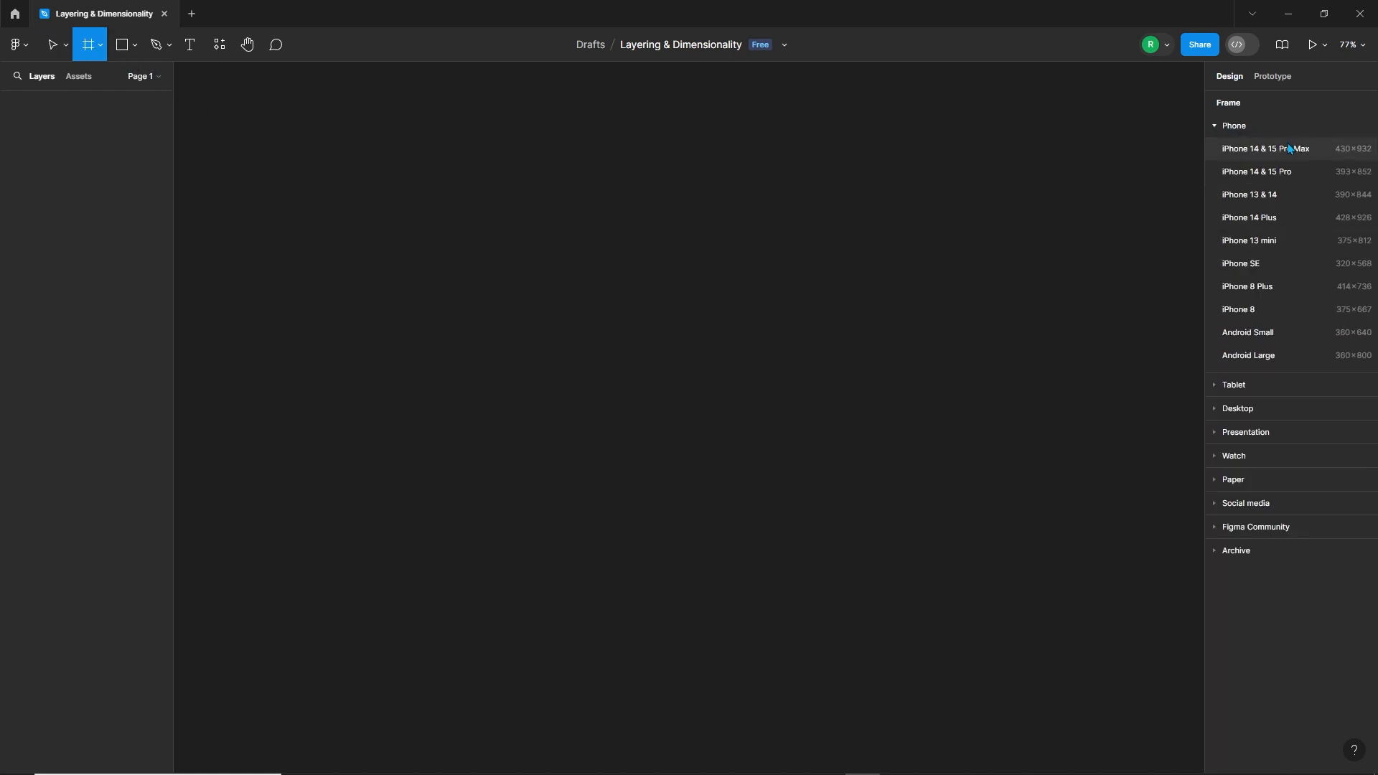
{"action": "left_click", "coordinate": [1265, 148]}
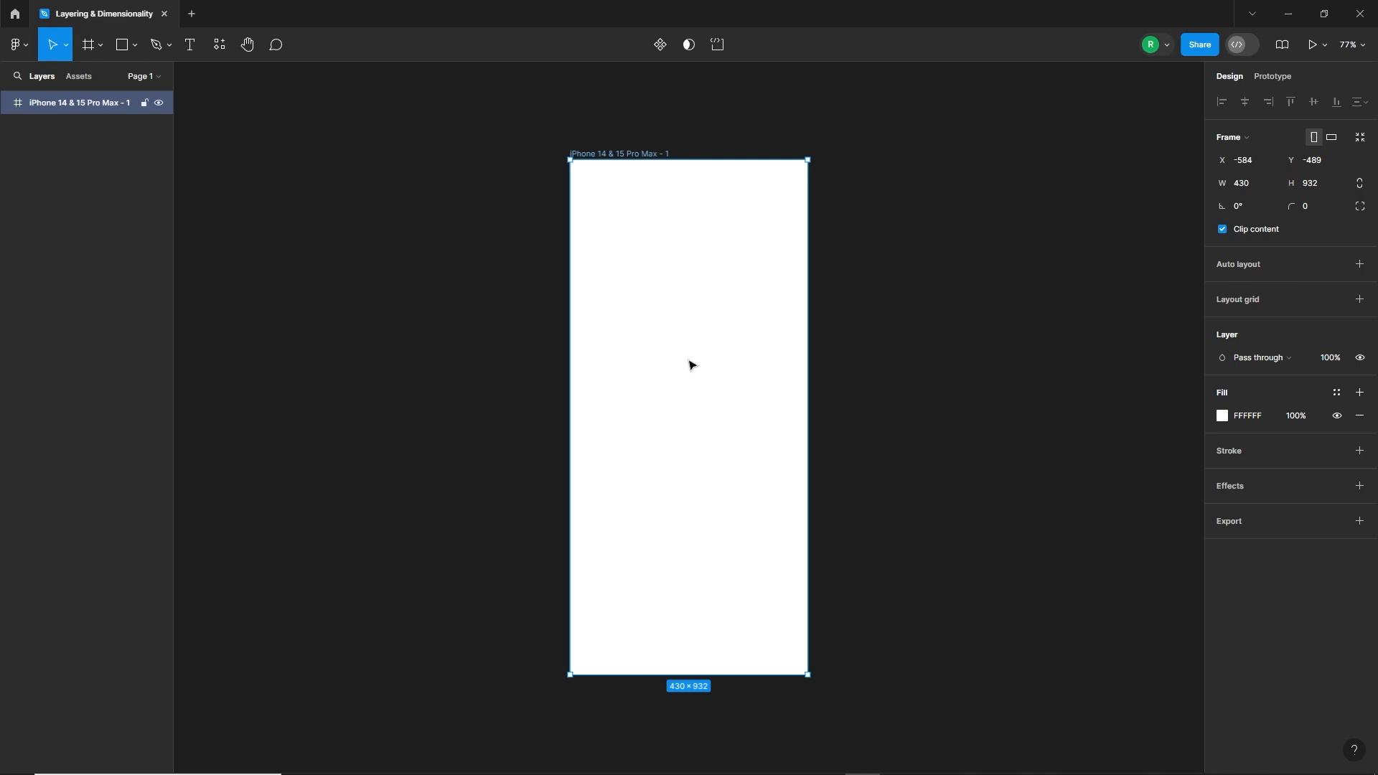
Step: Add a layout grid to the phone frame with 1 stretch column, a margin of 20 and the blue colour 0500FF
{"action": "left_click", "coordinate": [1359, 299]}
{"action": "left_click", "coordinate": [1222, 322]}
{"action": "left_click", "coordinate": [1055, 325]}
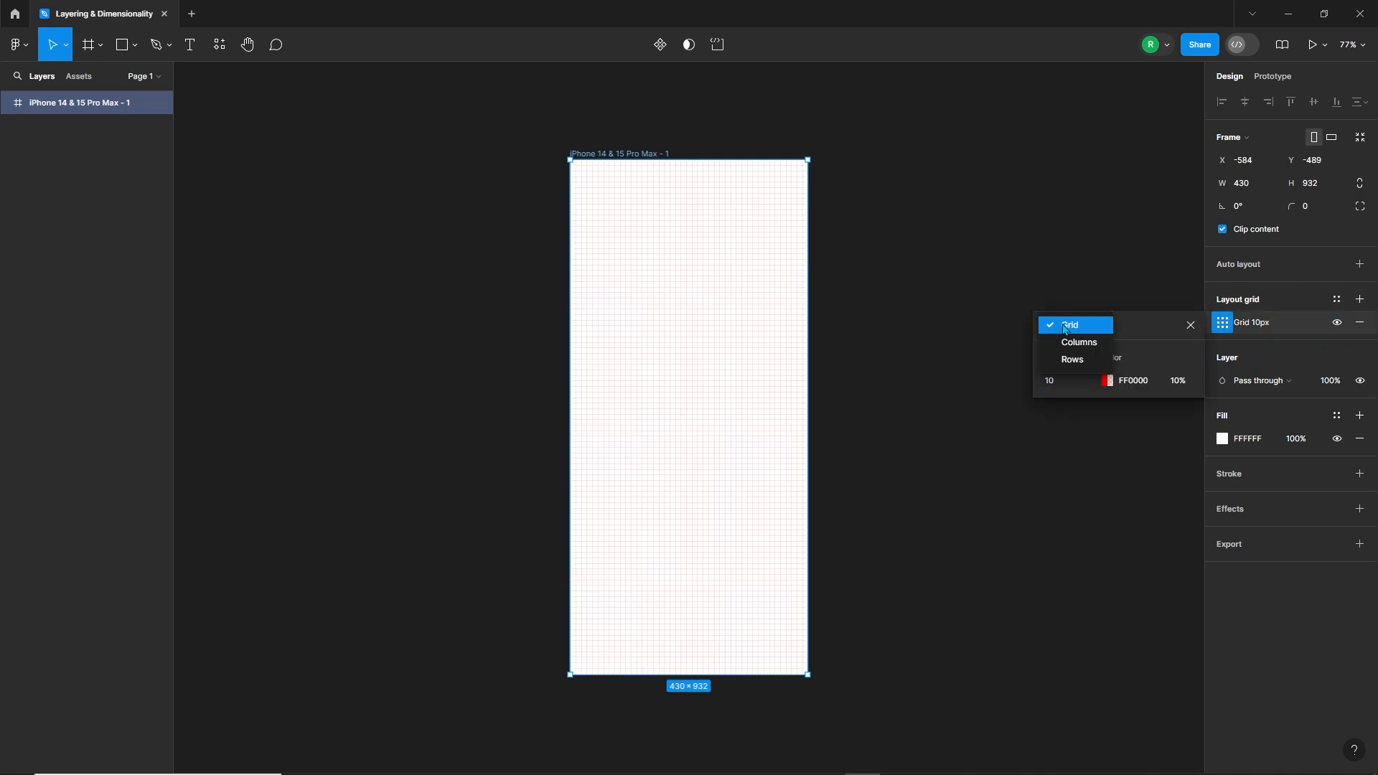
{"action": "left_click", "coordinate": [1070, 342]}
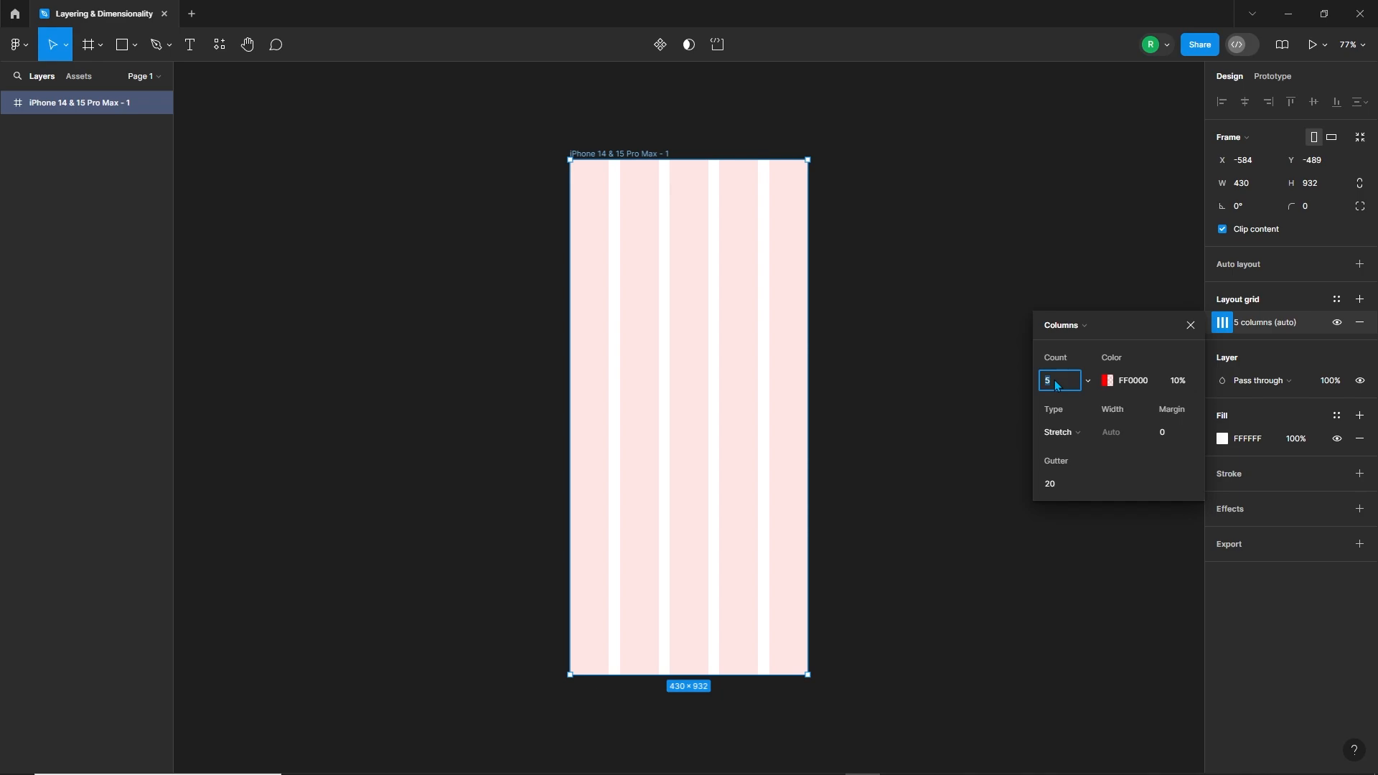
{"action": "left_click", "coordinate": [1168, 433]}
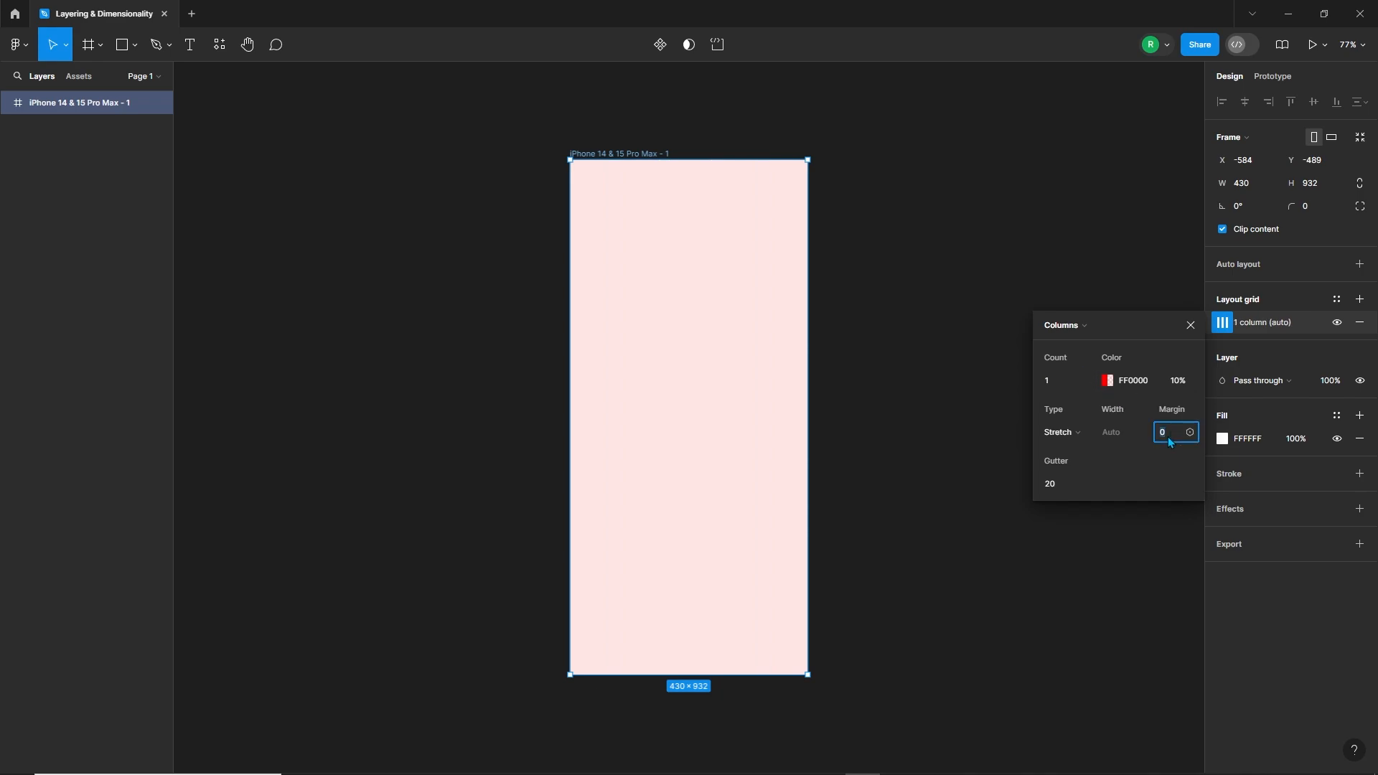
{"action": "left_click", "coordinate": [1117, 381]}
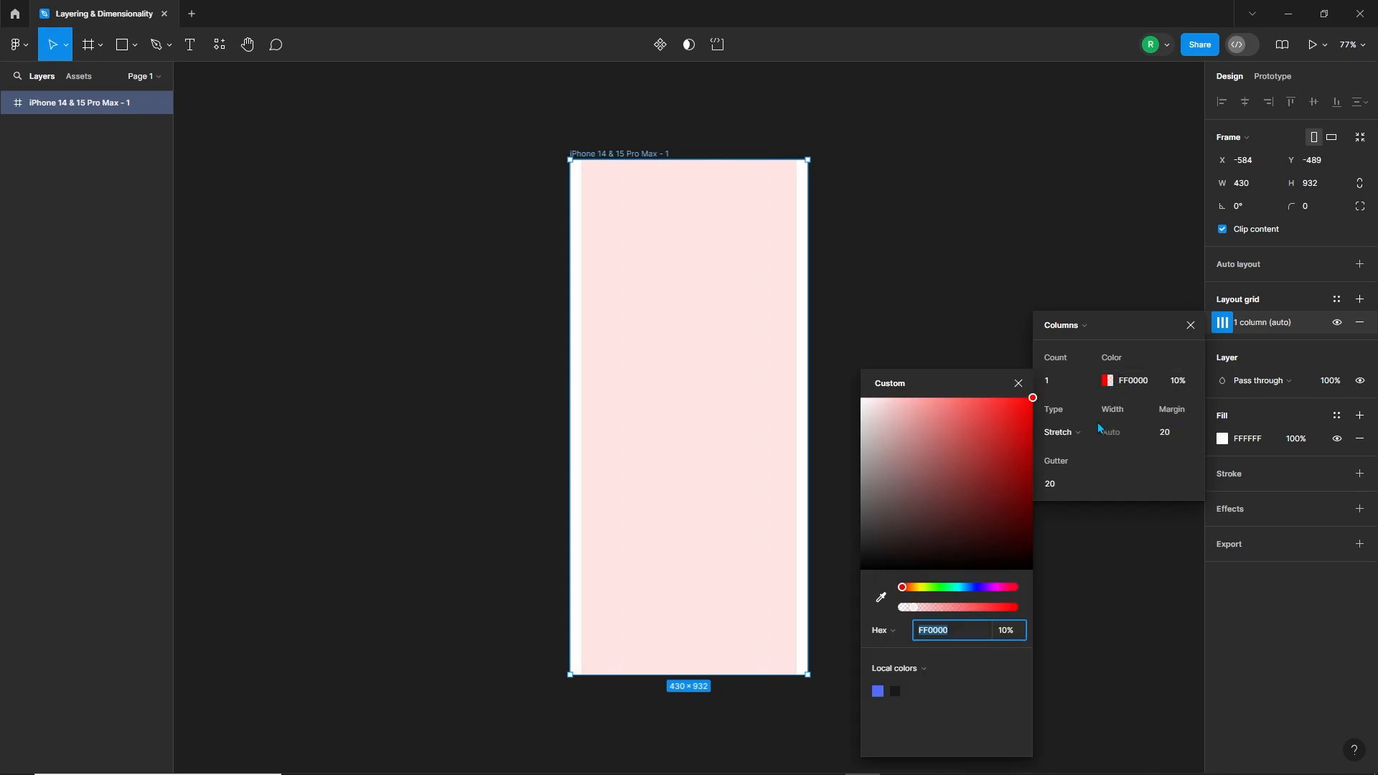
{"action": "left_click", "coordinate": [980, 589]}
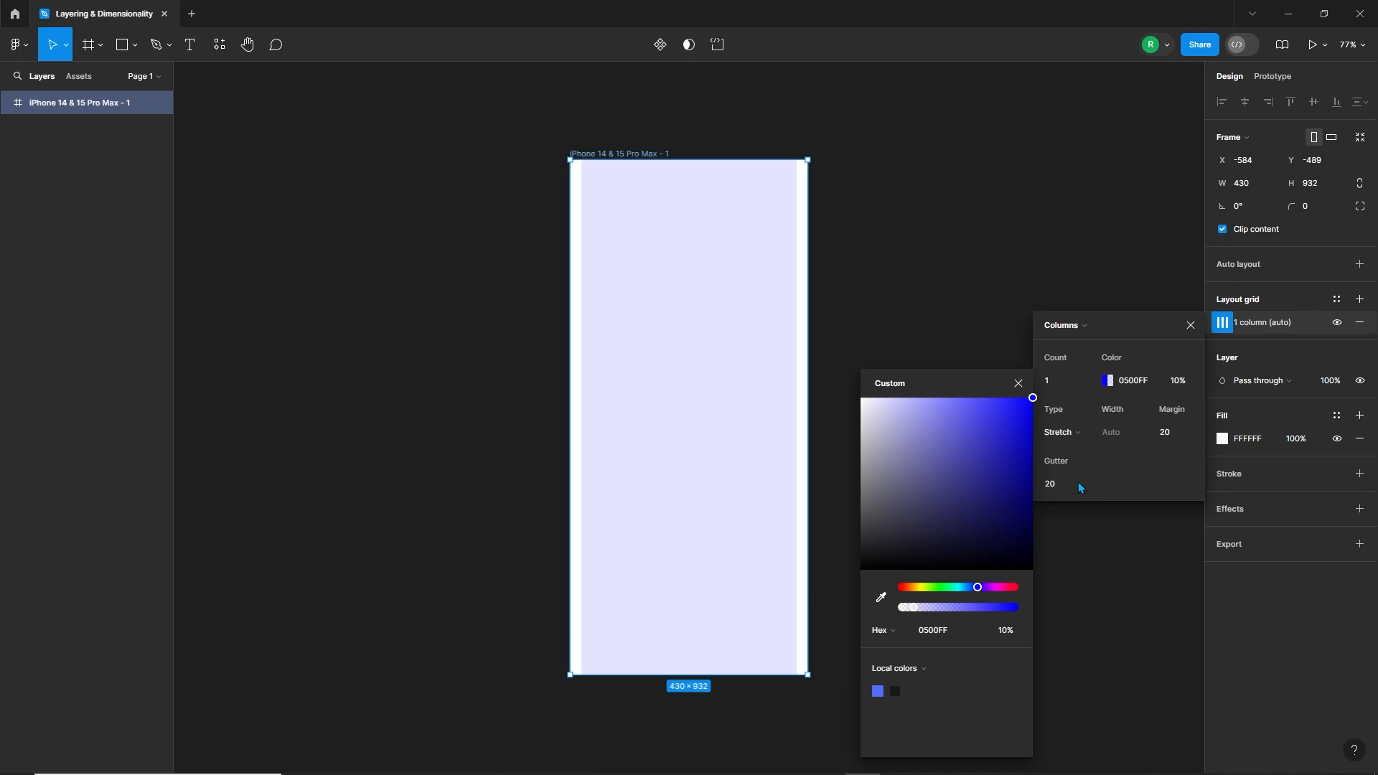
{"action": "left_click", "coordinate": [1190, 325]}
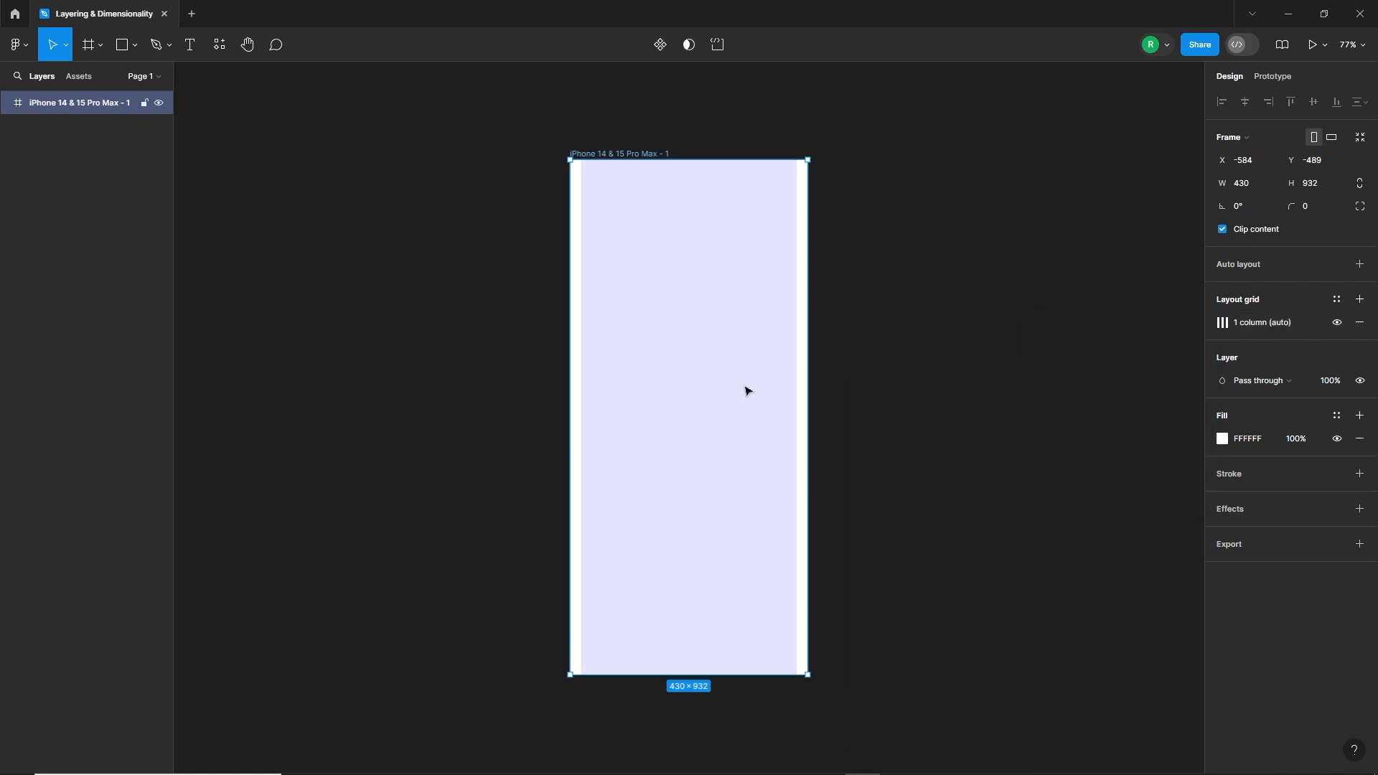
Step: Fill the phone frame with the dark local background colour 191919
{"action": "left_click", "coordinate": [1222, 439]}
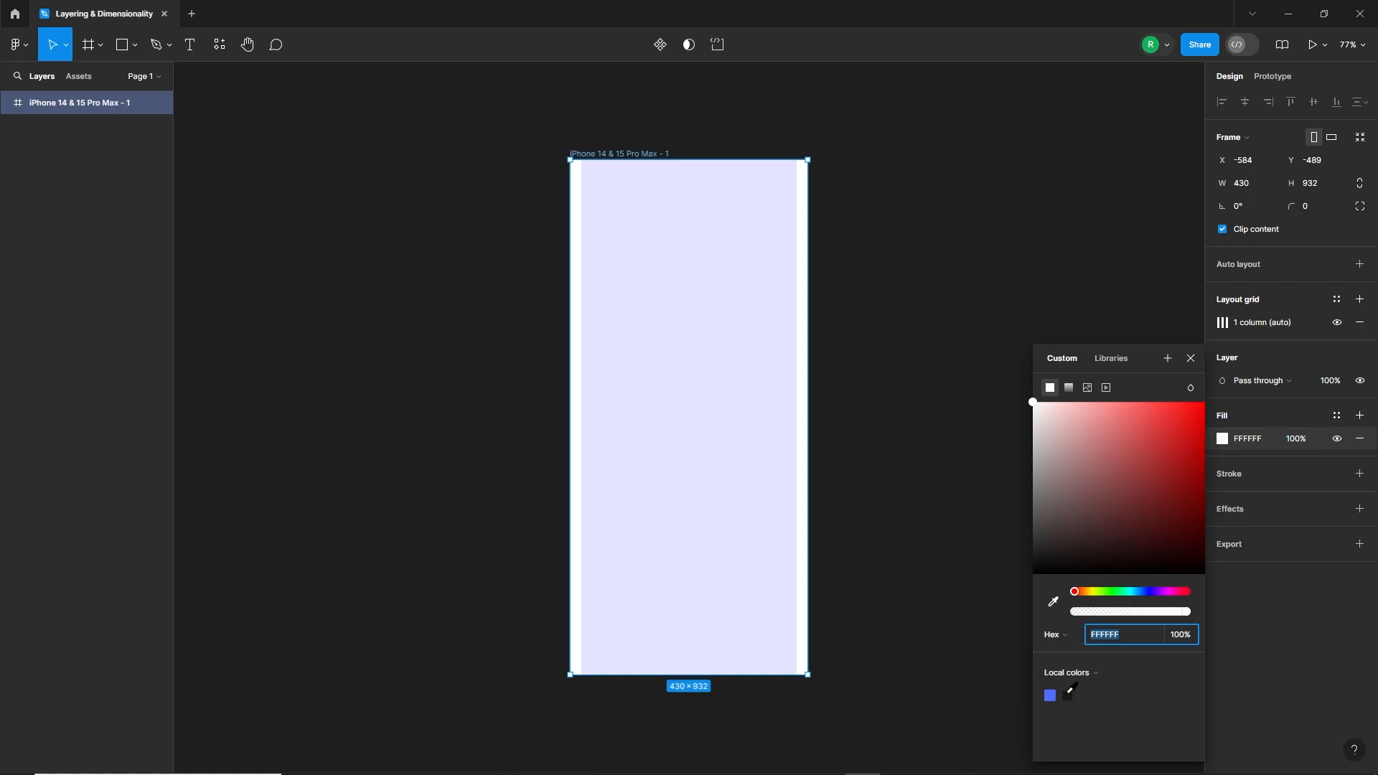
{"action": "left_click", "coordinate": [1069, 694]}
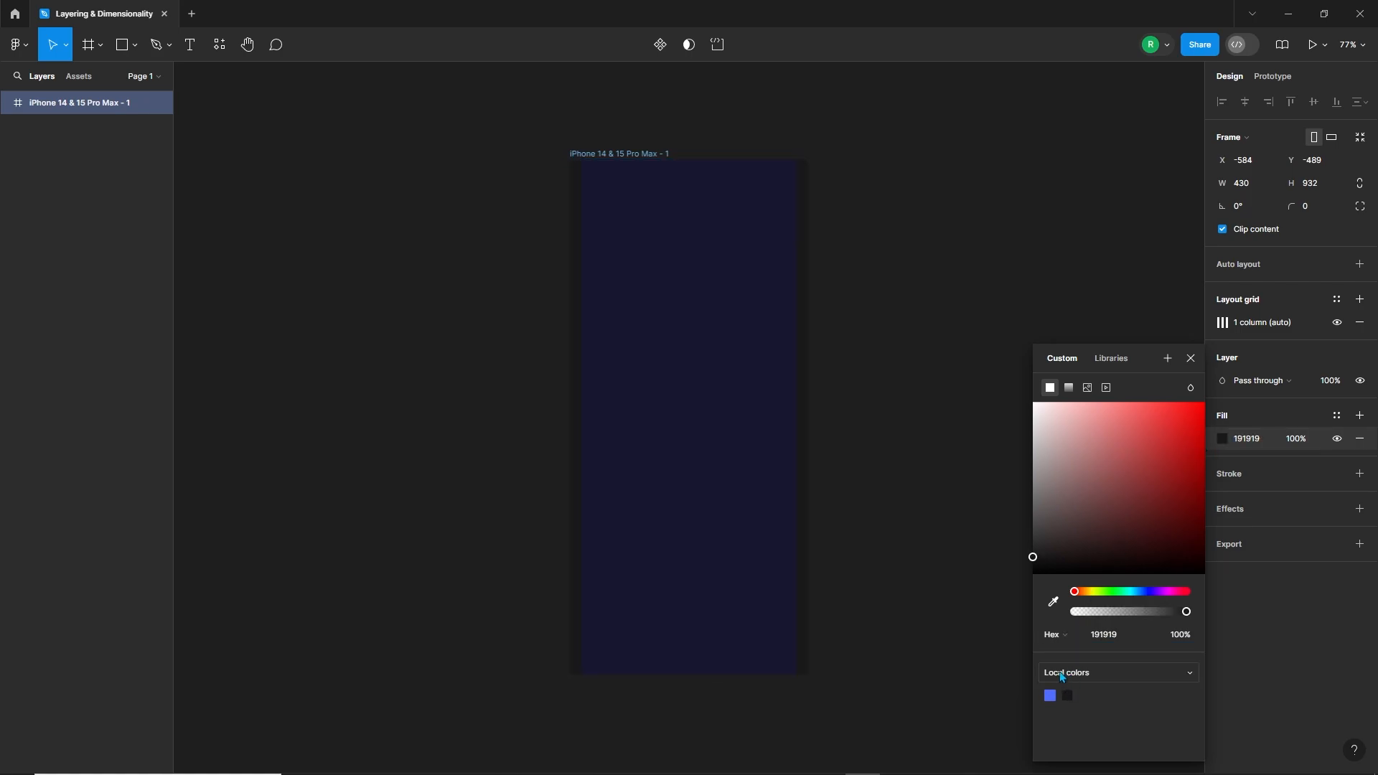
{"action": "left_click", "coordinate": [1191, 358]}
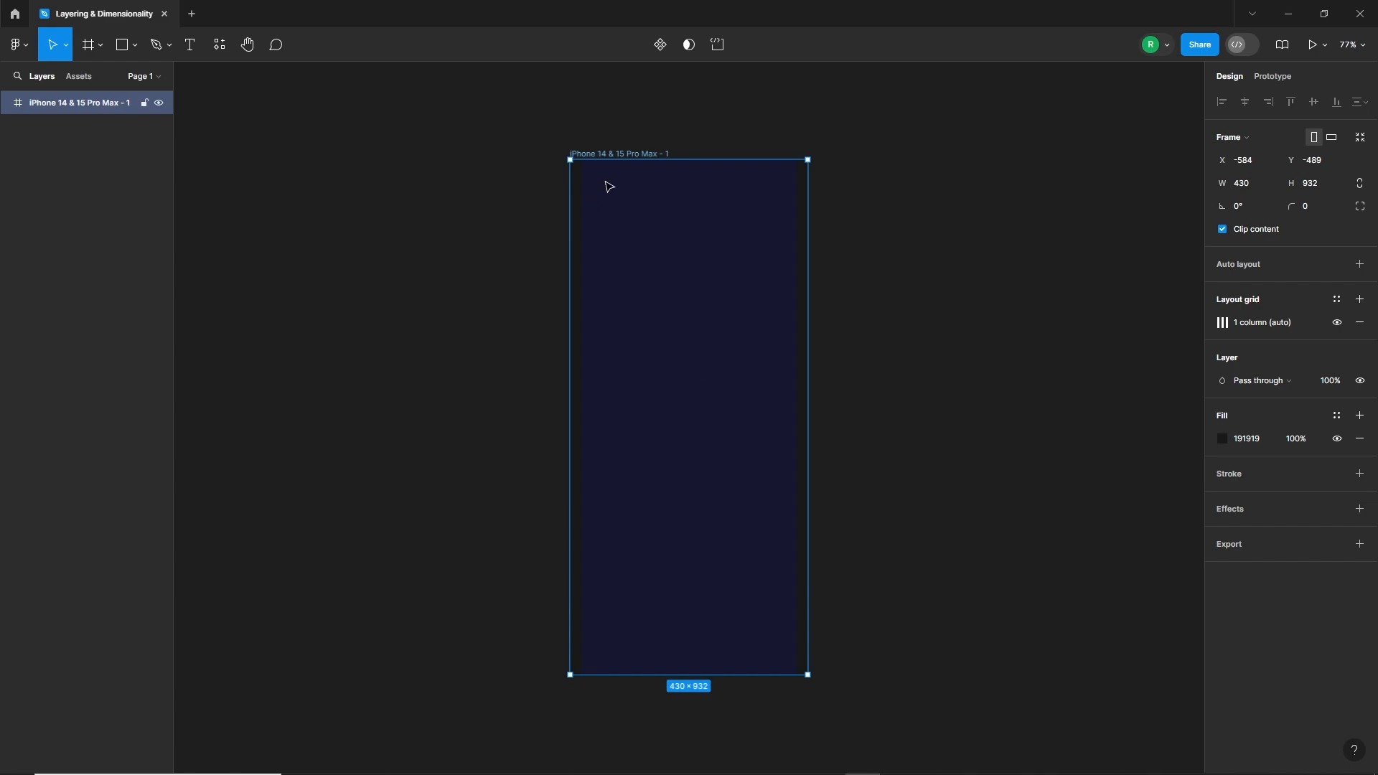
Step: Draw a circle at the frame's upper-left grid margin and set its size to 50 × 50
{"action": "left_click", "coordinate": [135, 45]}
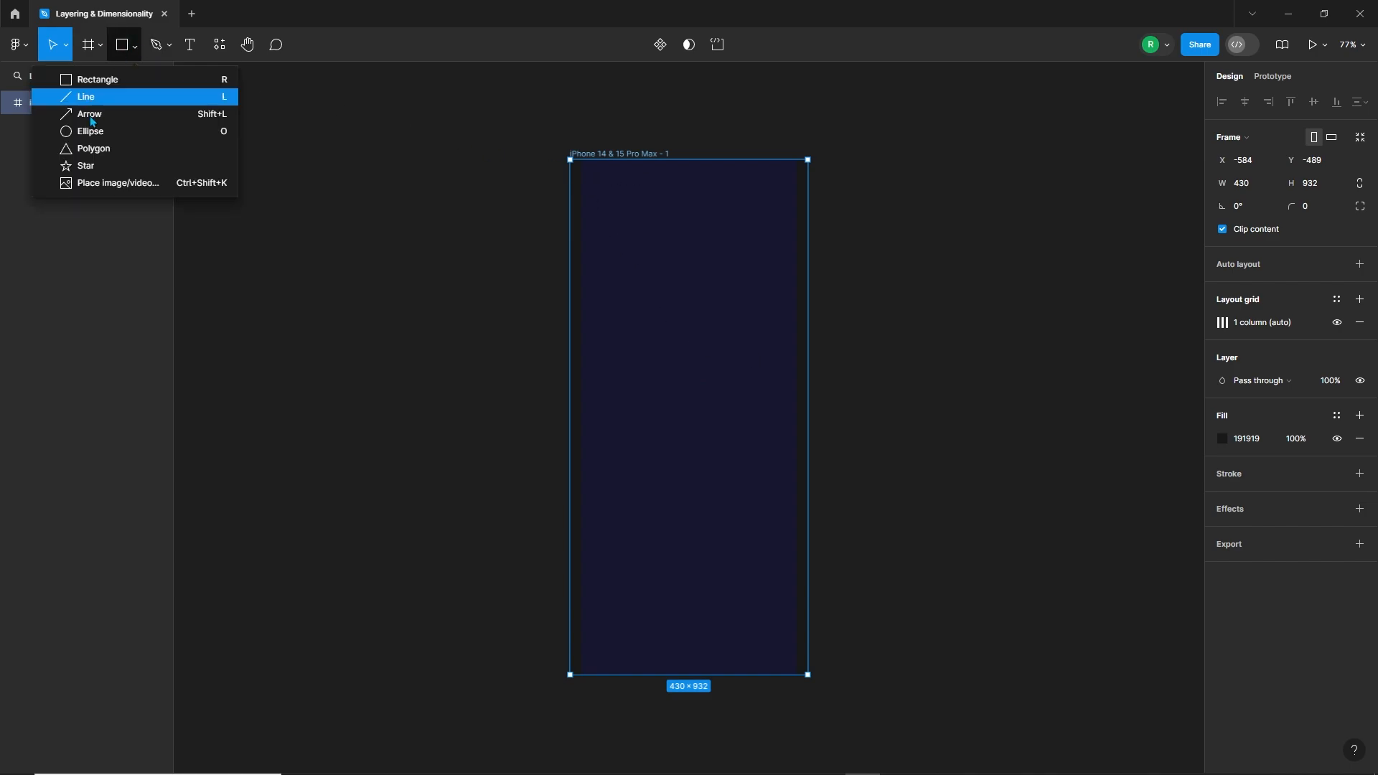
{"action": "left_click", "coordinate": [165, 130]}
{"action": "left_click_drag", "start_coordinate": [581, 178], "coordinate": [616, 213]}
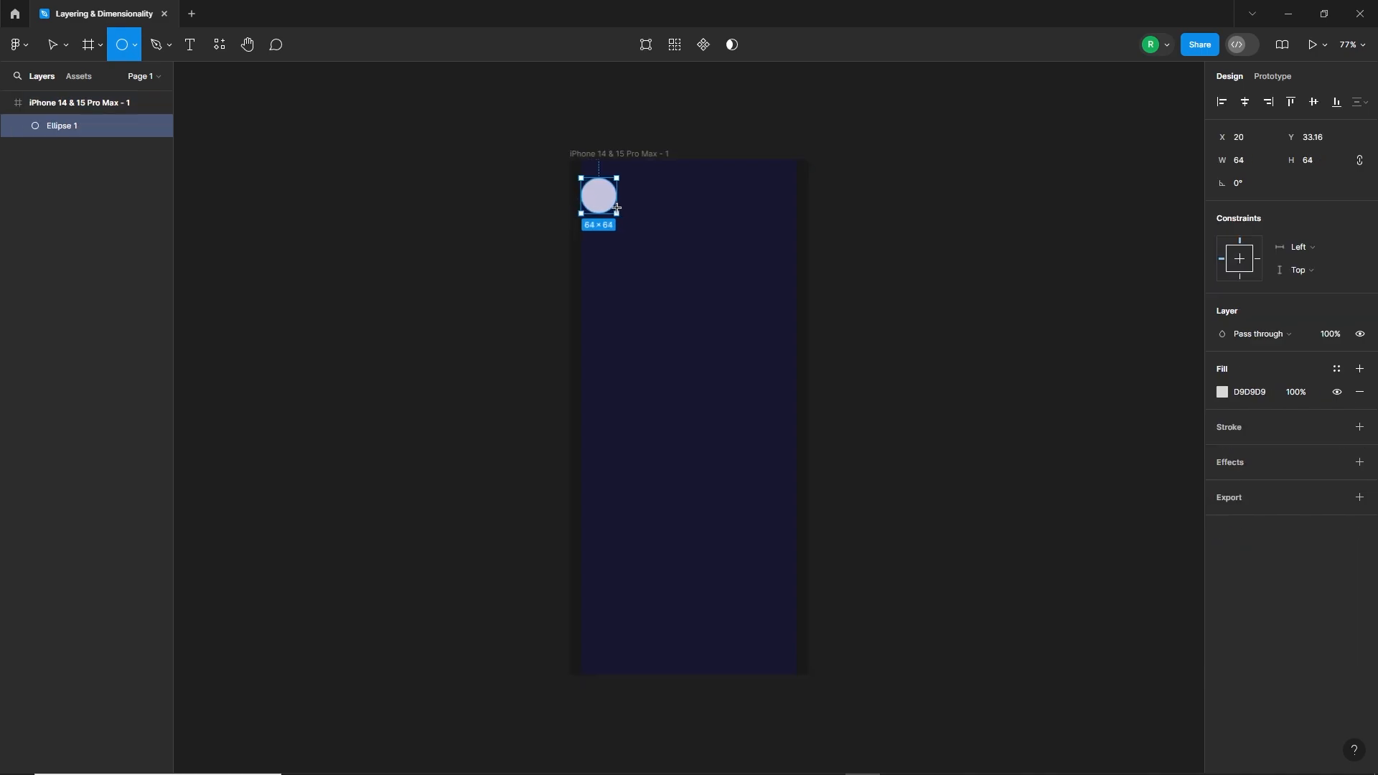
{"action": "left_click", "coordinate": [1248, 165]}
{"action": "type", "text": "5"}
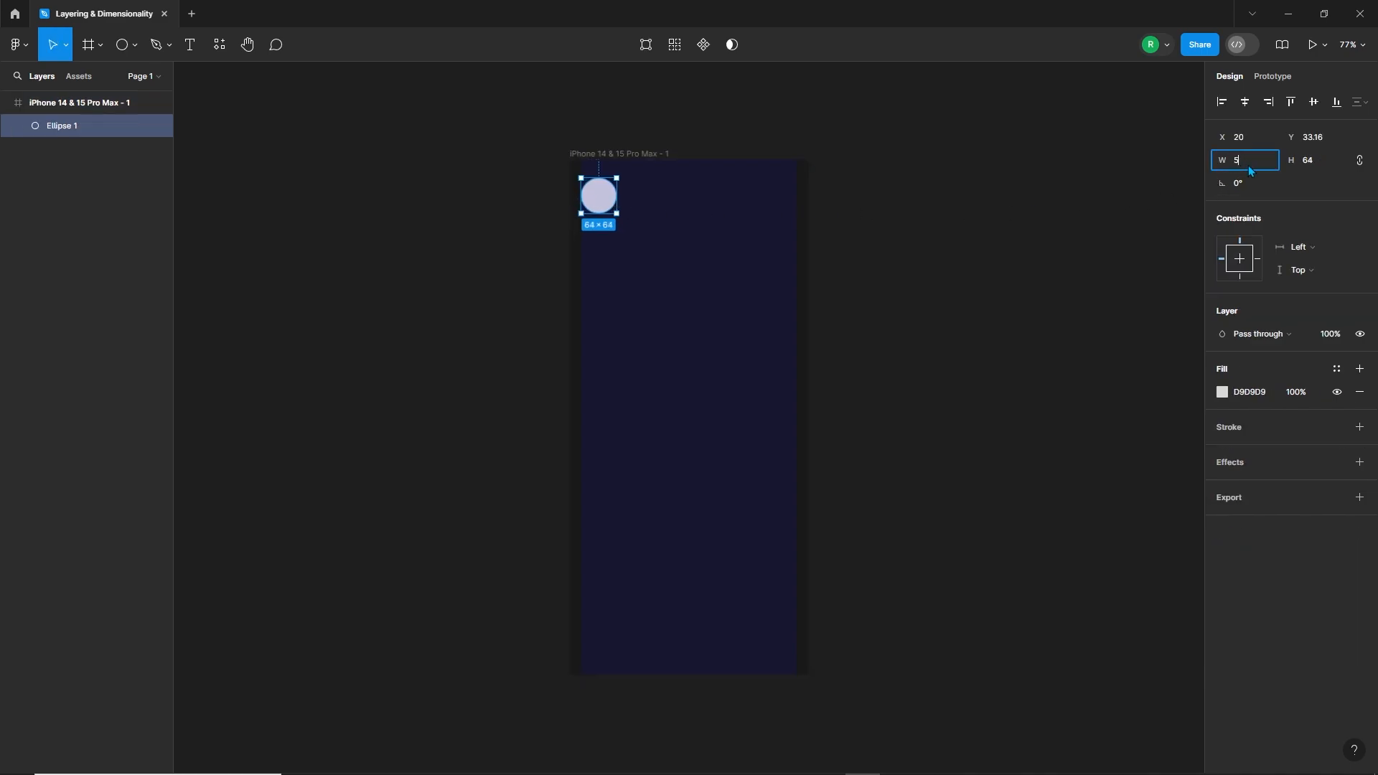
{"action": "type", "text": "0"}
{"action": "key", "text": "Return"}
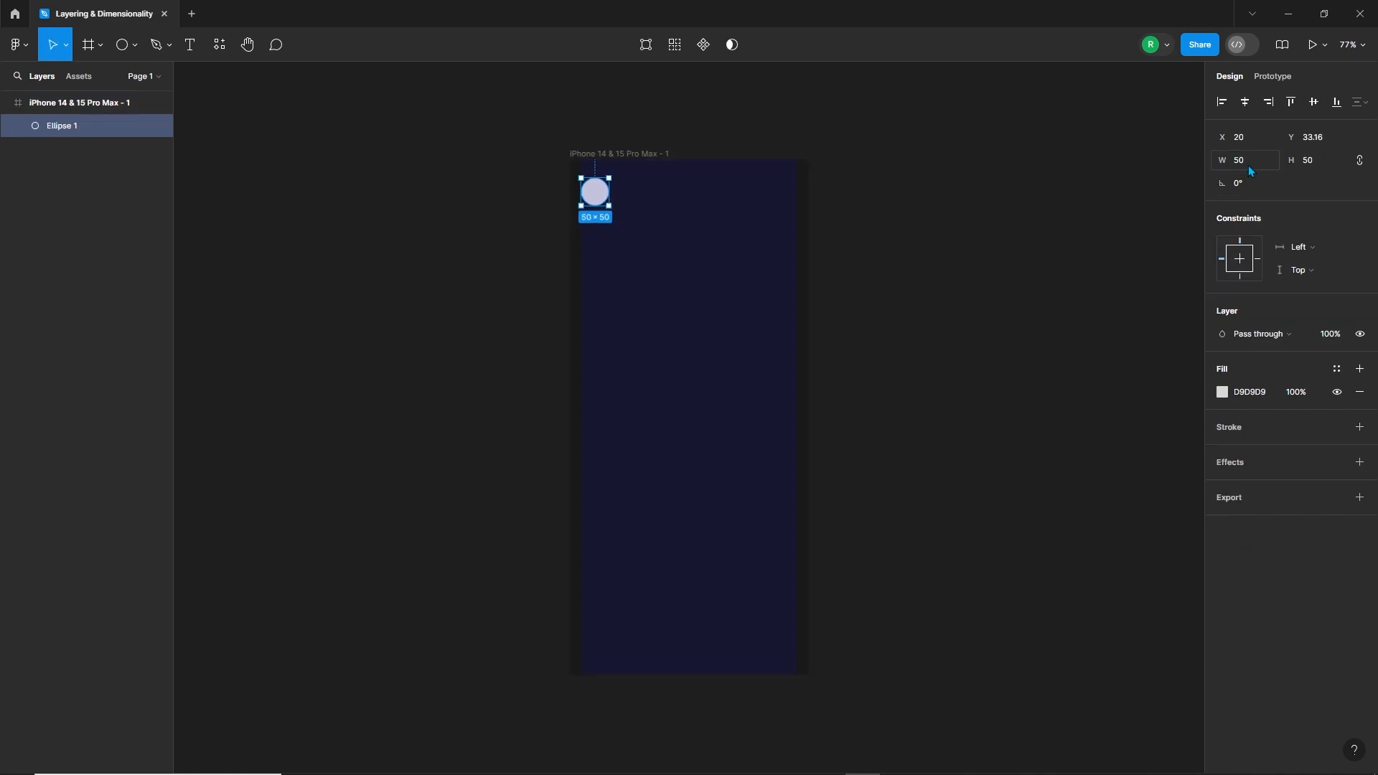
Step: Add a greeting text to the right of the circle reading "Hello" followed by the user's first name
{"action": "left_click", "coordinate": [643, 205]}
{"action": "key", "text": "t"}
{"action": "left_click", "coordinate": [646, 191]}
{"action": "type", "text": "He"}
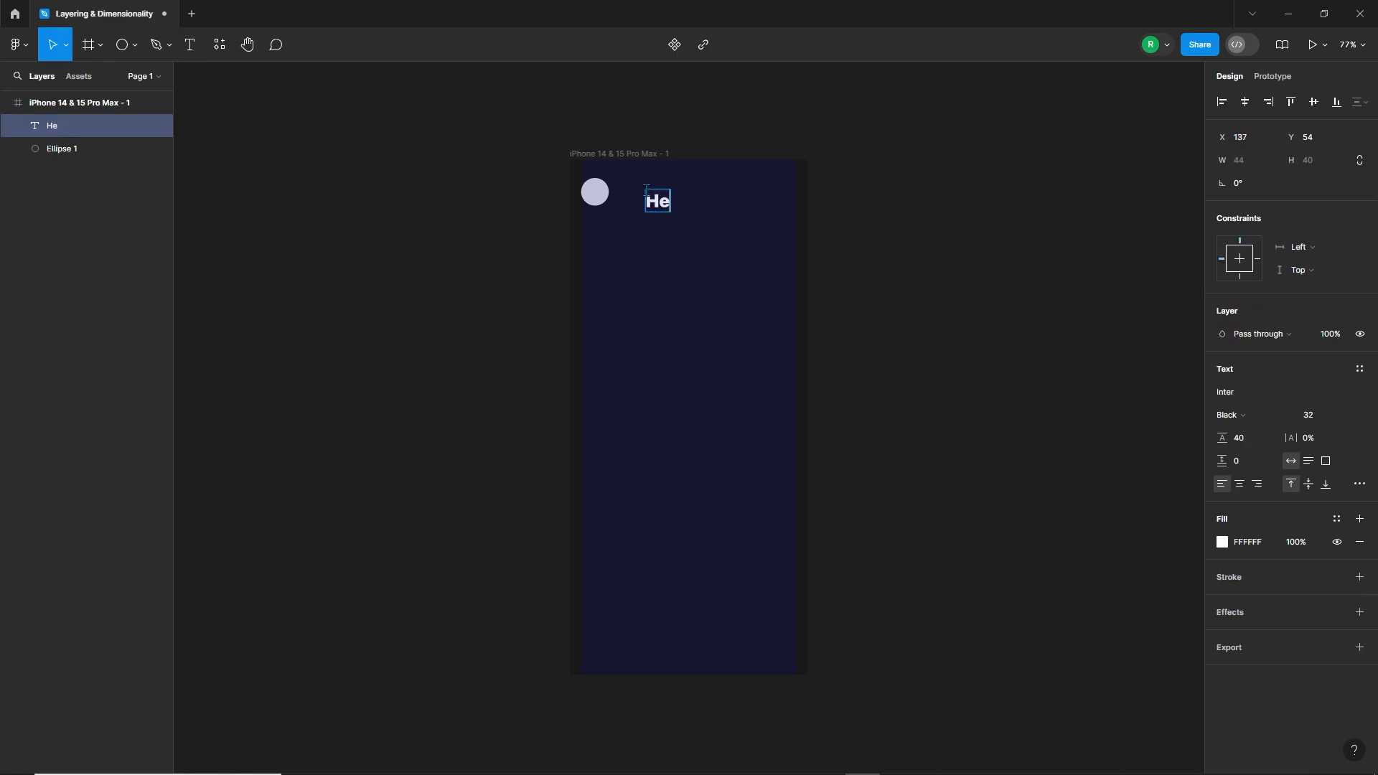
{"action": "type", "text": "llo Christopher"}
{"action": "key", "text": "Escape"}
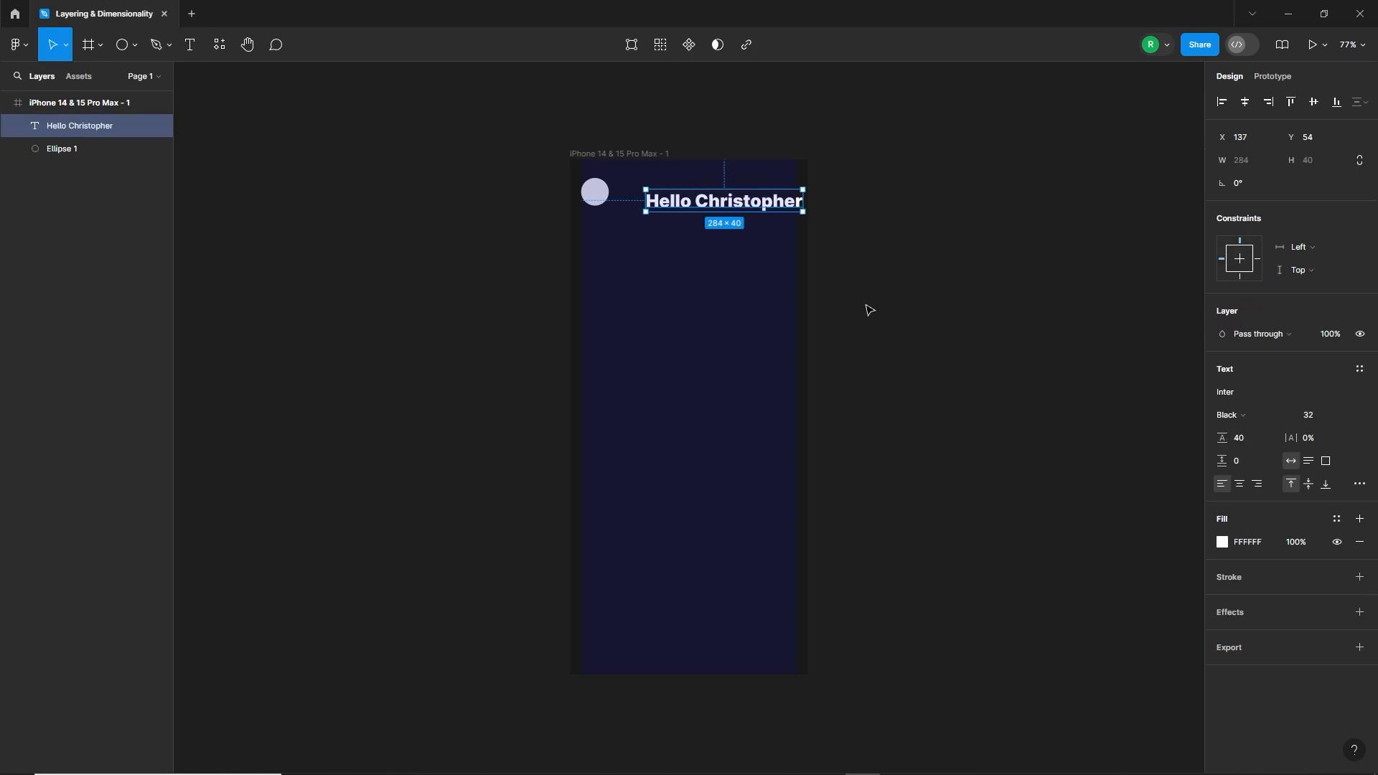
Step: Set the greeting text to Inter Regular at size 20 and place it close beside the circle
{"action": "left_click", "coordinate": [1237, 417]}
{"action": "left_click", "coordinate": [1258, 326]}
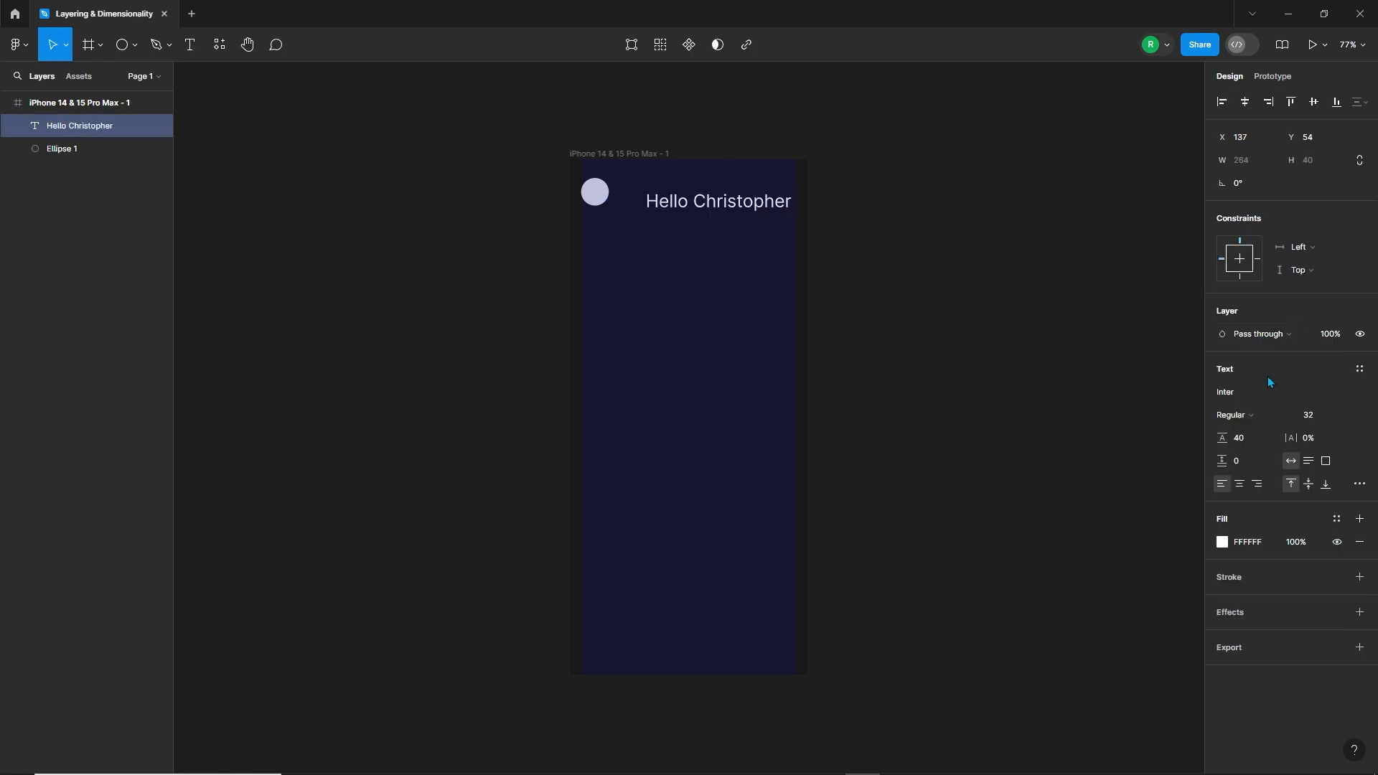
{"action": "left_click", "coordinate": [1322, 423]}
{"action": "type", "text": "20"}
{"action": "key", "text": "Return"}
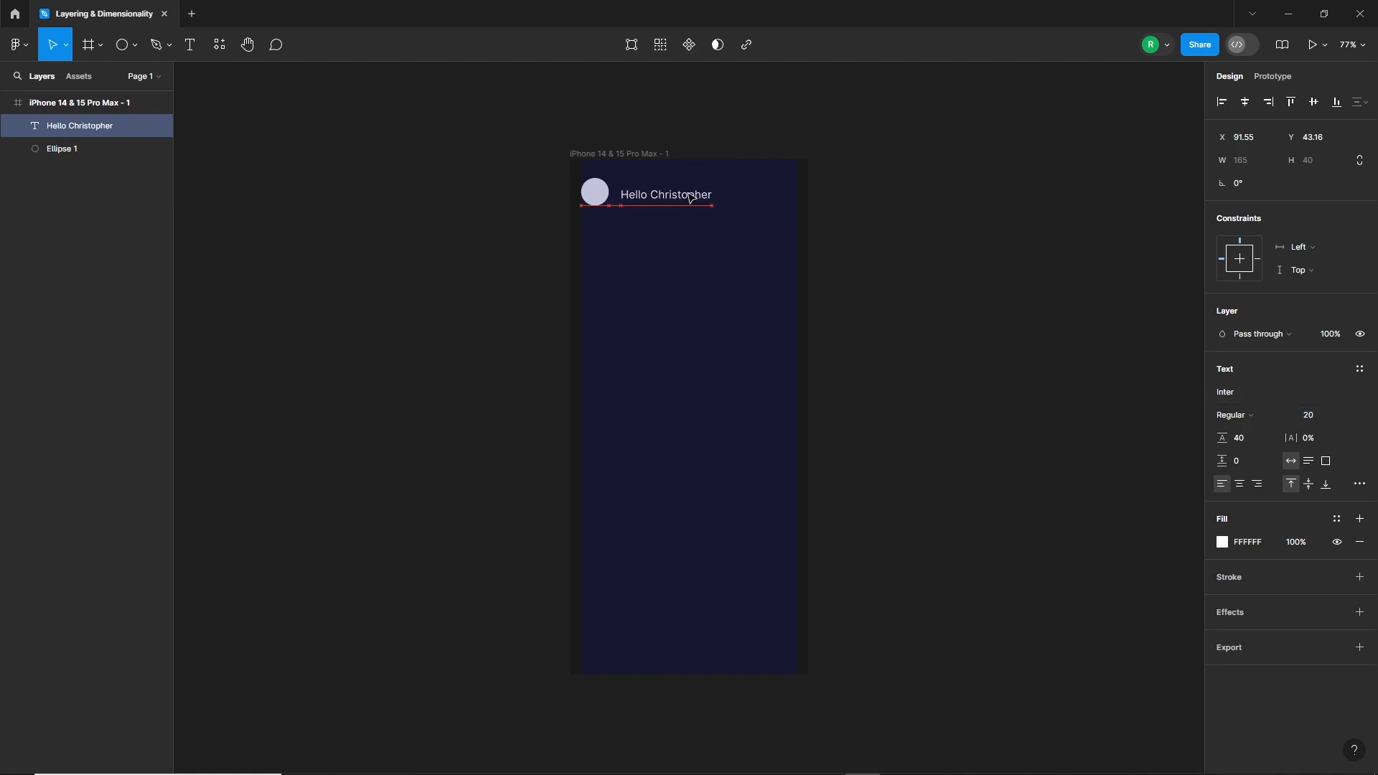
{"action": "left_click", "coordinate": [678, 254]}
Step: Fill the circle with a random male profile photo using the User Profile | Avatar plugin
{"action": "left_click", "coordinate": [598, 198]}
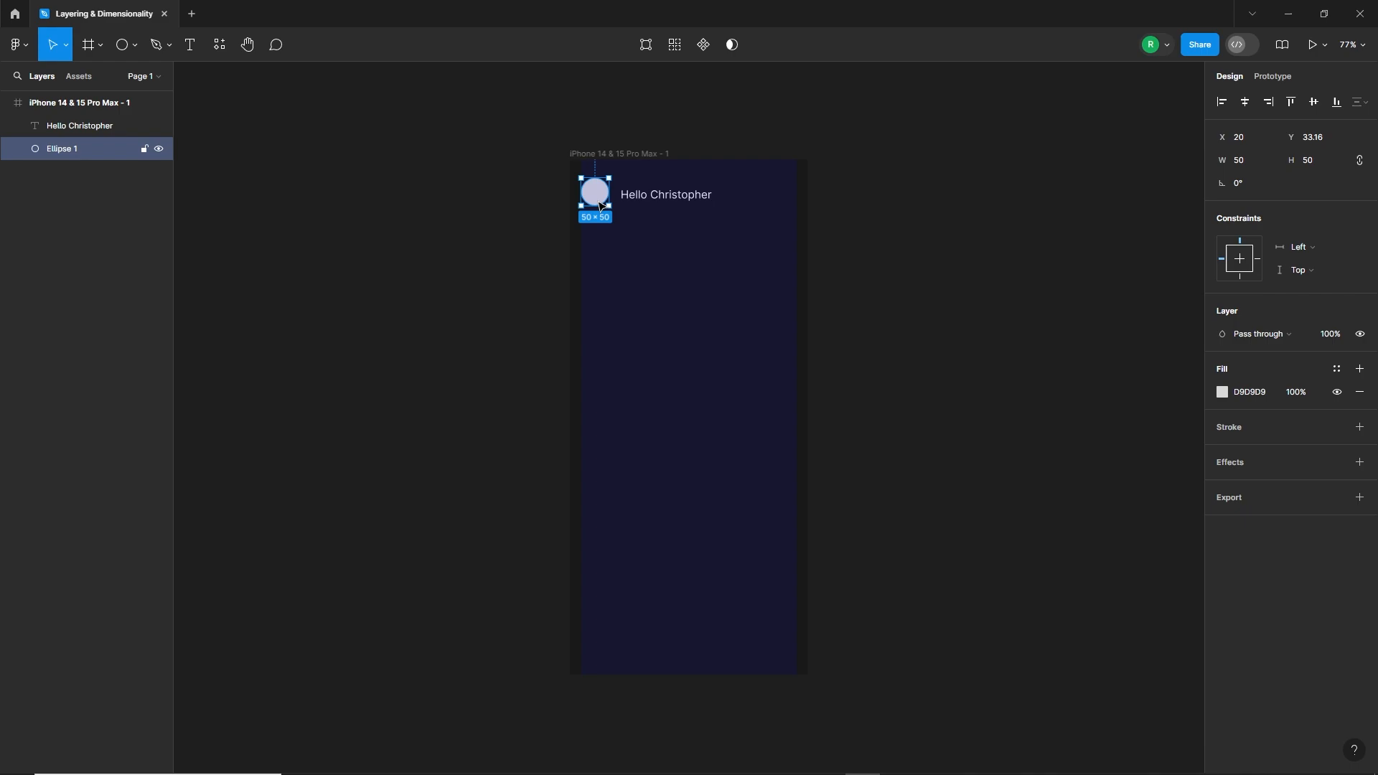
{"action": "left_click", "coordinate": [219, 56]}
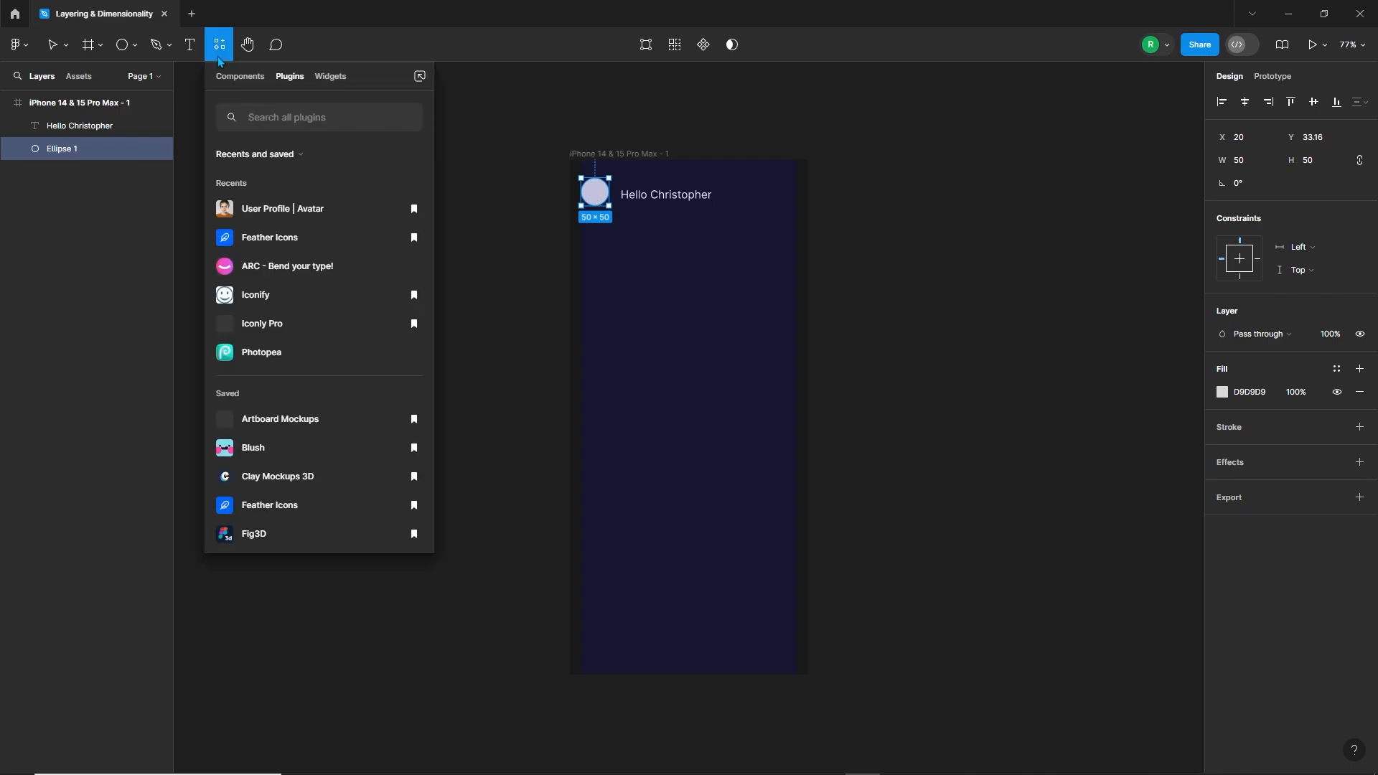
{"action": "left_click", "coordinate": [269, 209]}
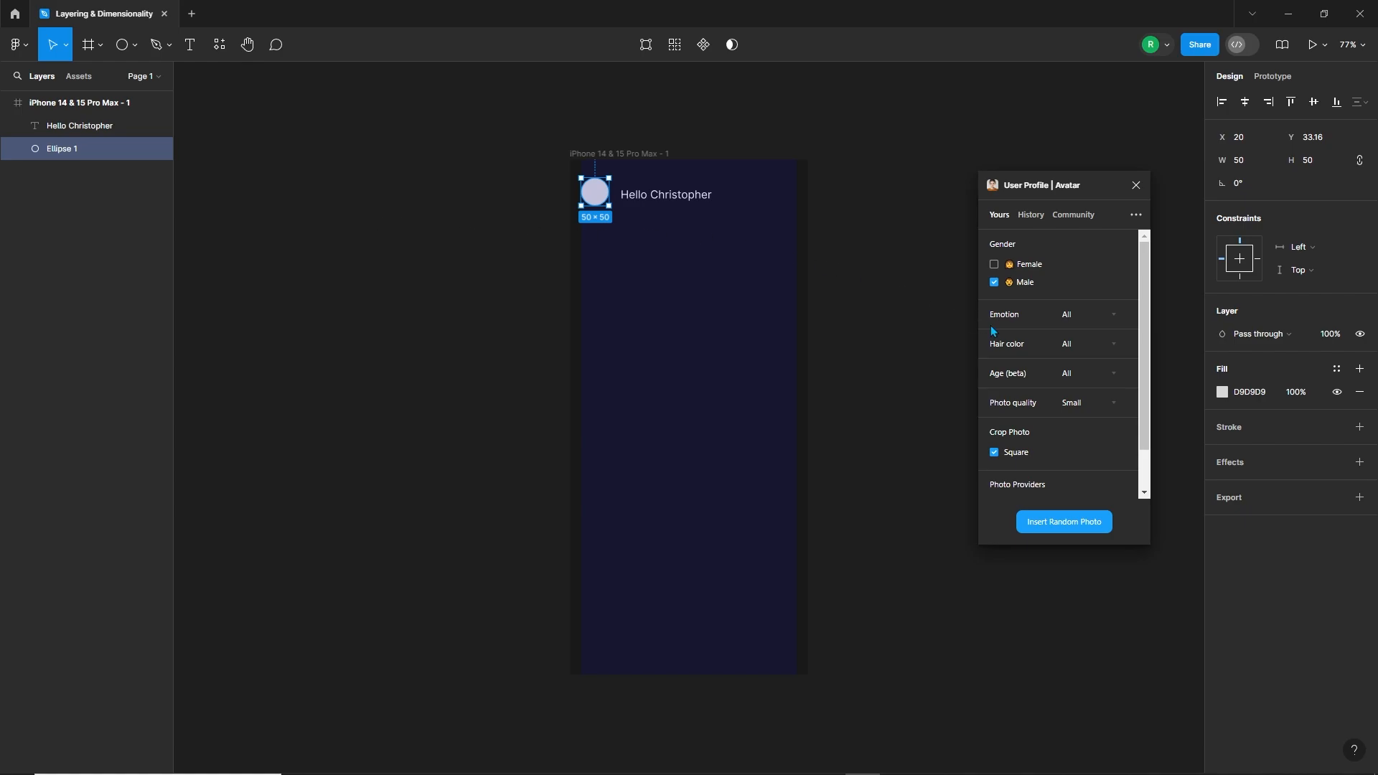
{"action": "left_click", "coordinate": [1067, 531]}
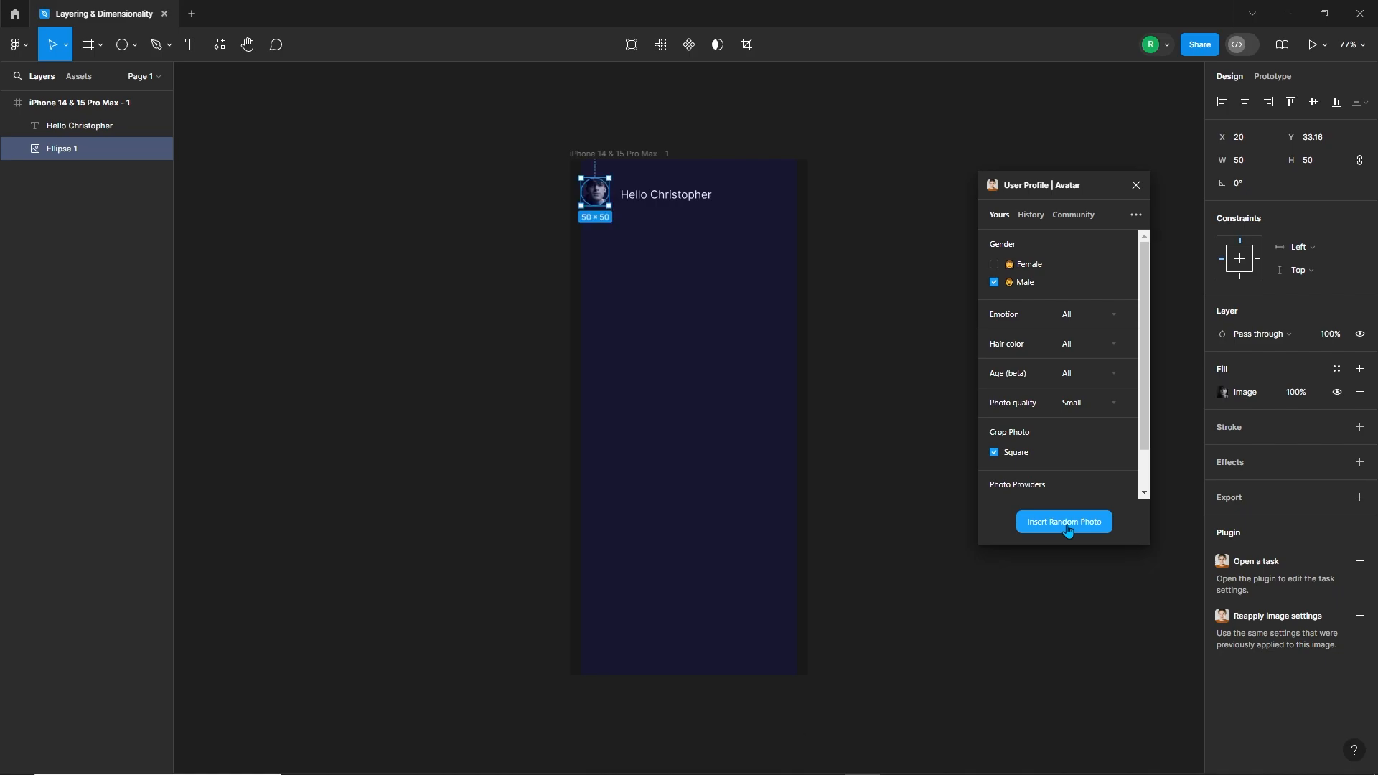
{"action": "left_click", "coordinate": [1136, 186]}
{"action": "left_click", "coordinate": [831, 219]}
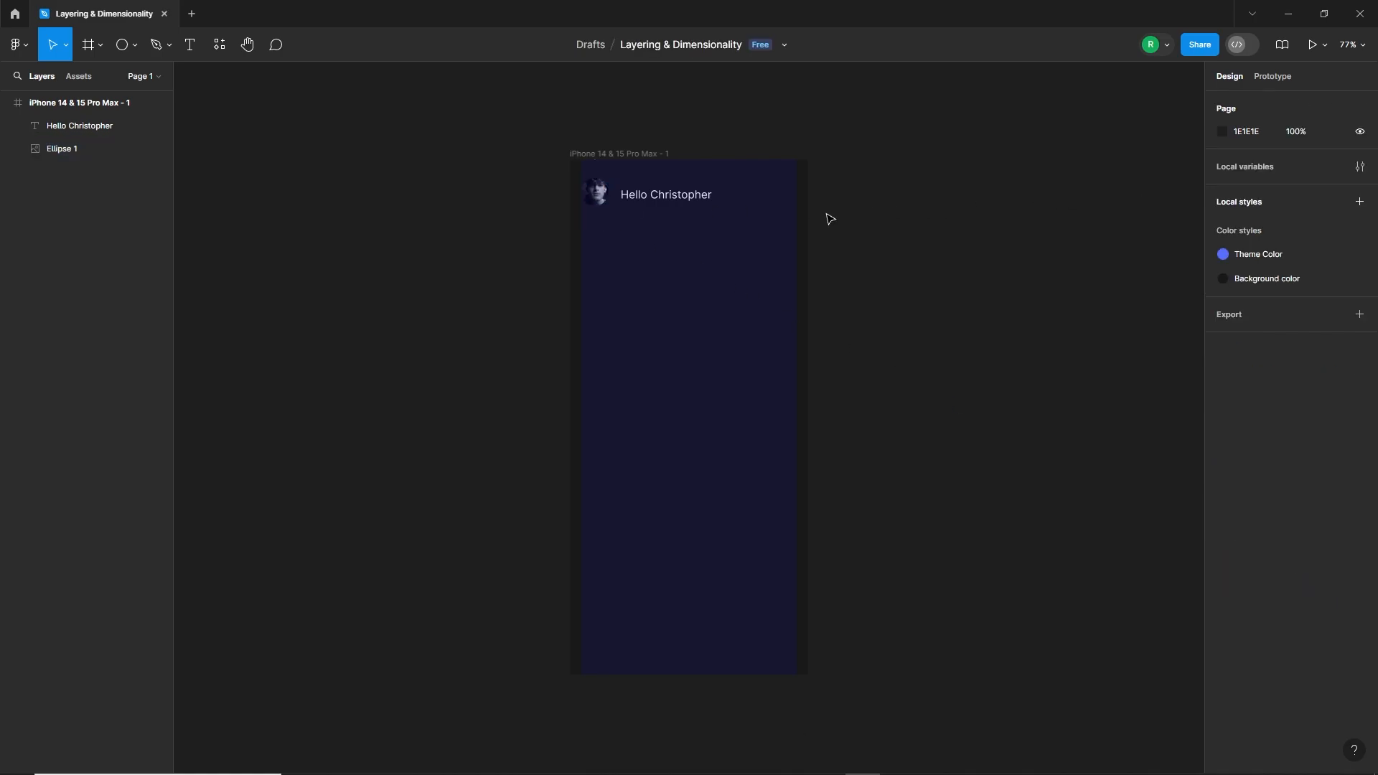
Step: Insert the bell icon from the Feather Icons plugin
{"action": "right_click", "coordinate": [874, 207]}
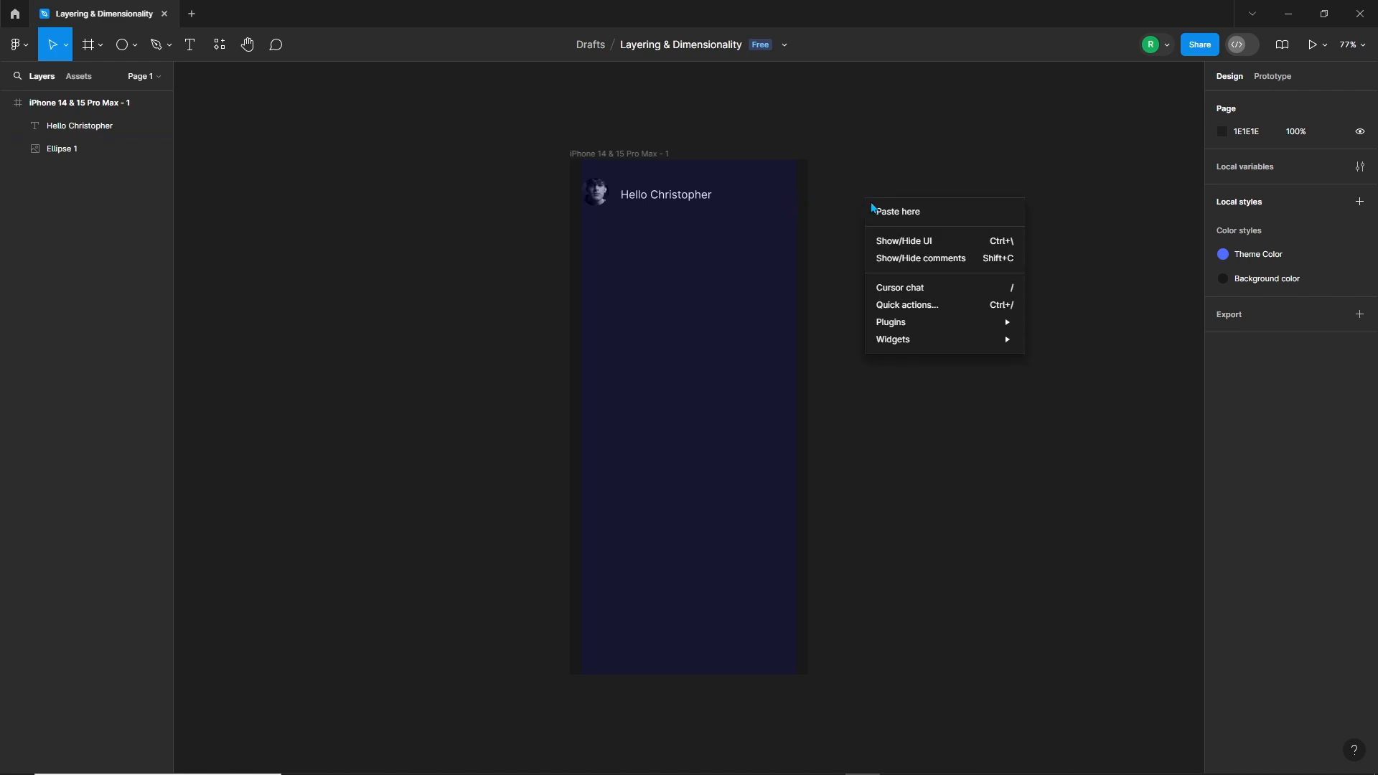
{"action": "mouse_move", "coordinate": [924, 326]}
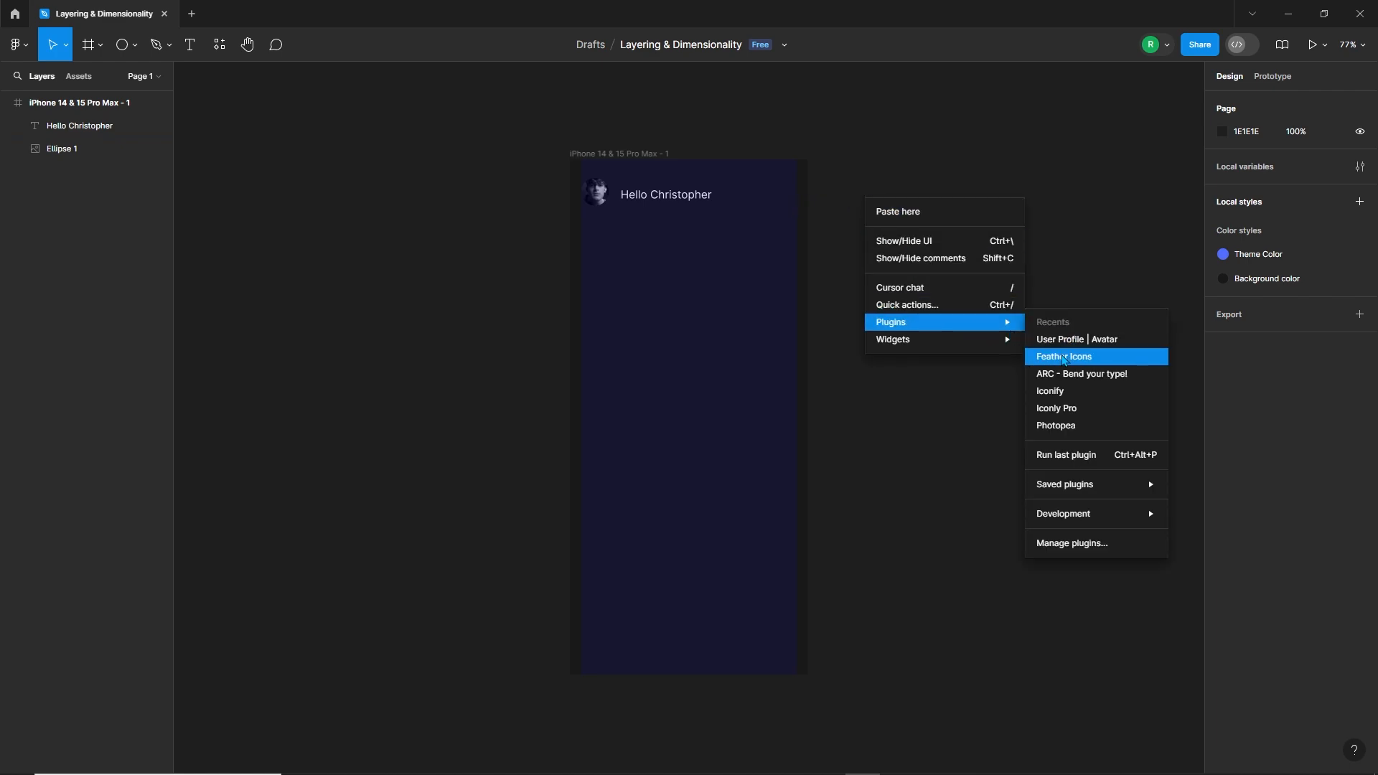
{"action": "left_click", "coordinate": [1062, 357]}
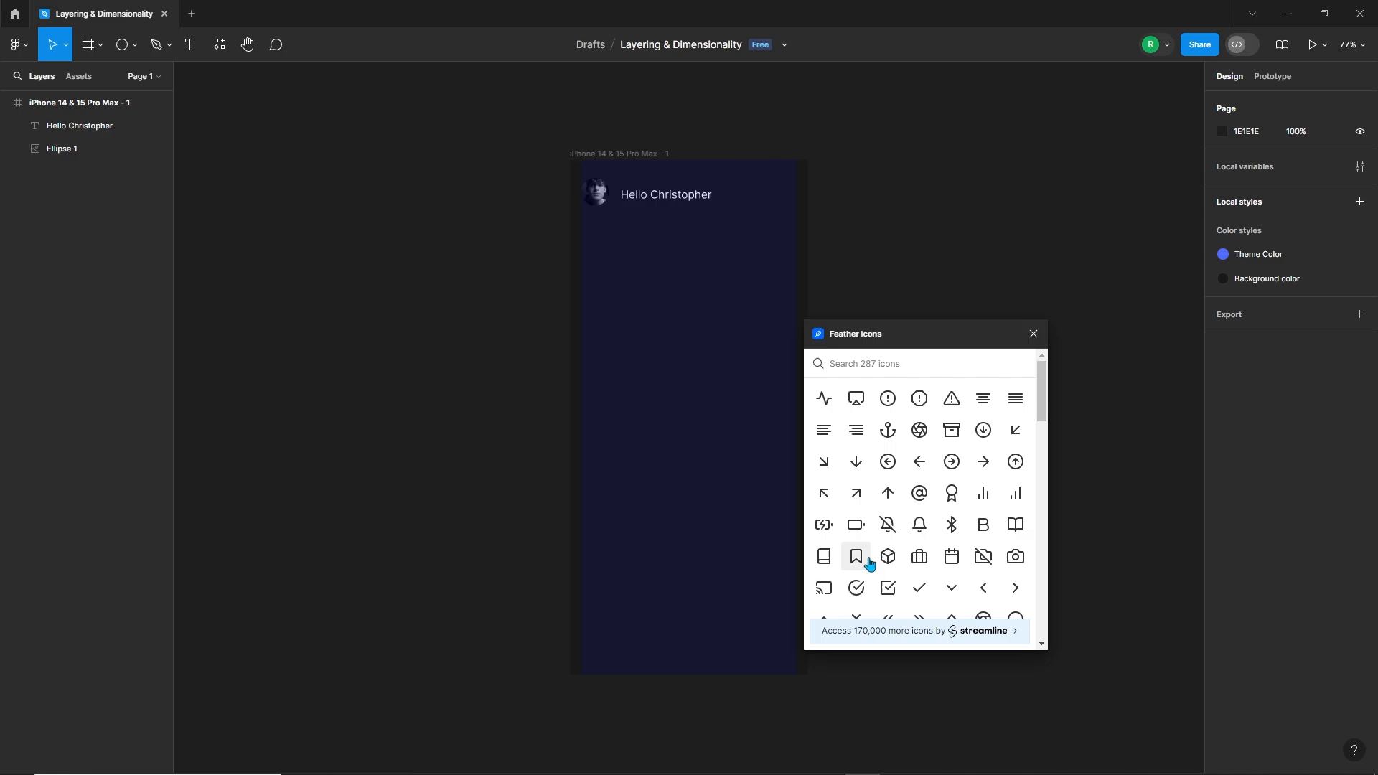
{"action": "left_click", "coordinate": [919, 524]}
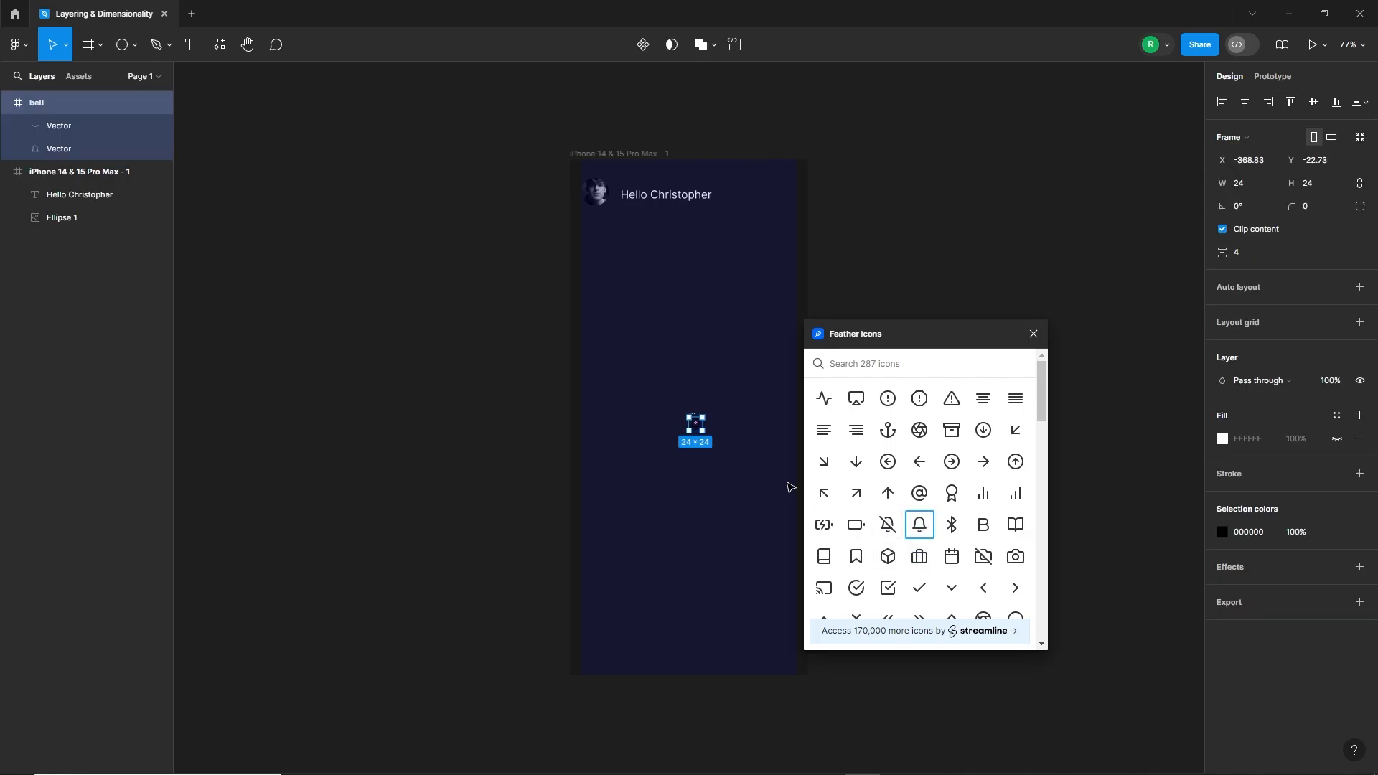
{"action": "left_click", "coordinate": [1033, 333]}
{"action": "left_click", "coordinate": [961, 350]}
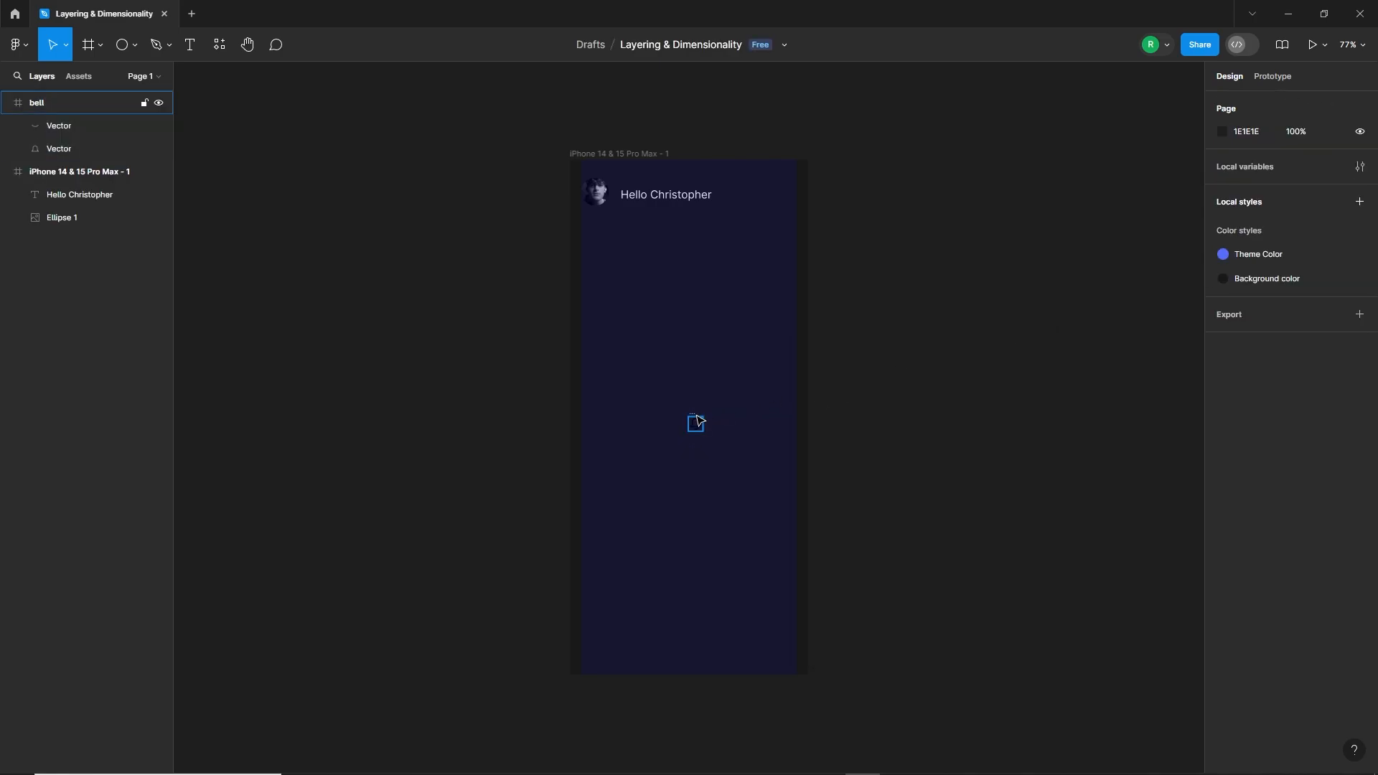
Step: Move the bell icon to the header's right grid margin and change its colour to white FFFFFF
{"action": "left_click_drag", "start_coordinate": [697, 422], "coordinate": [790, 189]}
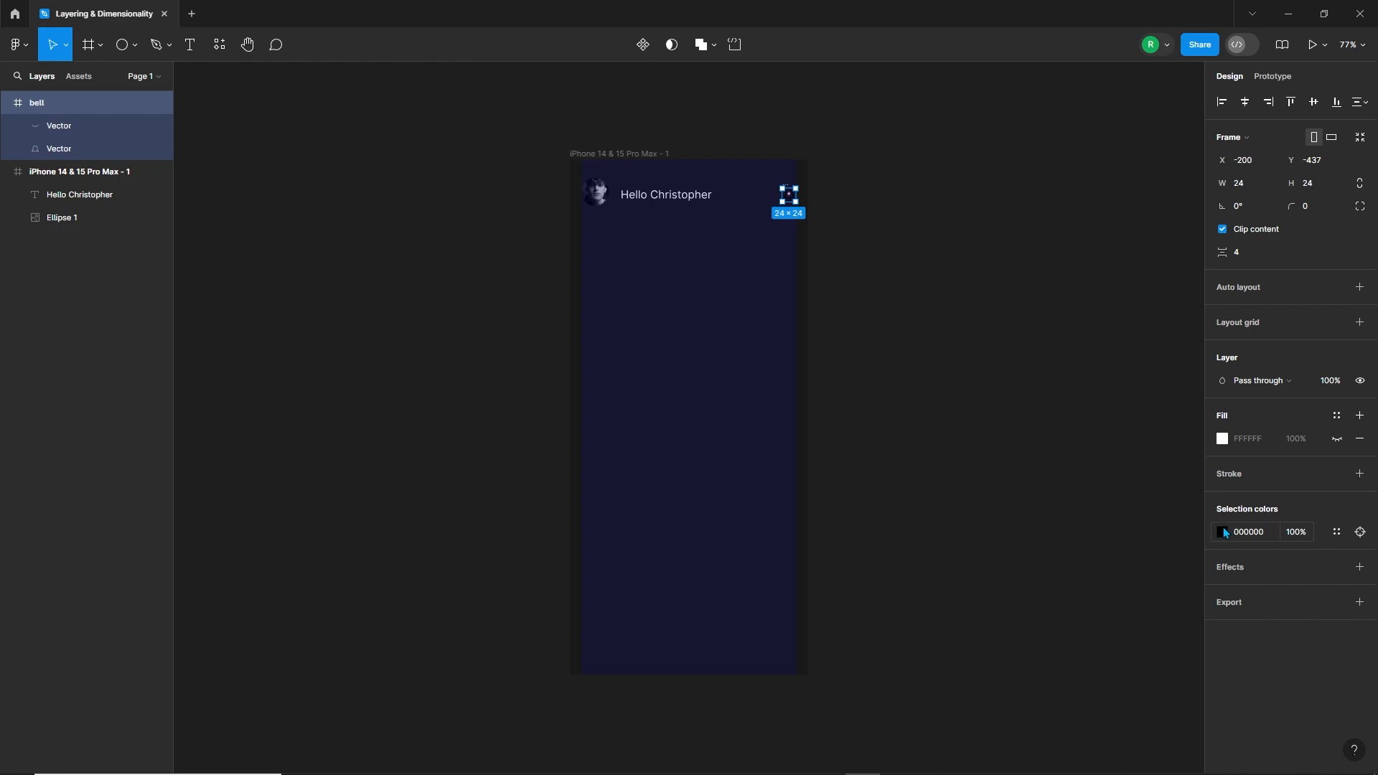
{"action": "left_click", "coordinate": [1223, 532]}
{"action": "left_click_drag", "start_coordinate": [1134, 471], "coordinate": [951, 307]}
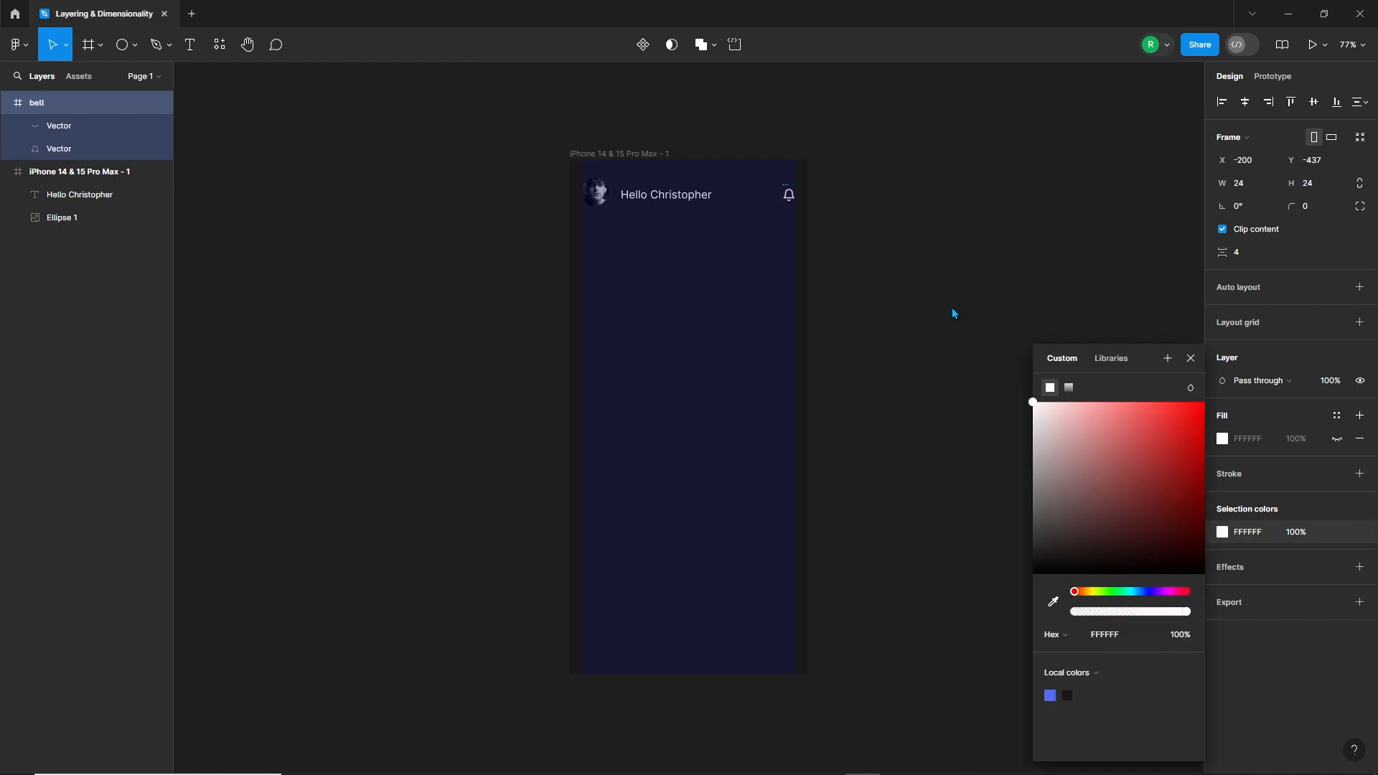
{"action": "left_click", "coordinate": [869, 208]}
Step: Align the bell icon, greeting text and profile photo on their vertical centres and group them
{"action": "mouse_move", "coordinate": [787, 187]}
{"action": "left_mouse_down"}
{"action": "mouse_move", "coordinate": [826, 187]}
{"action": "mouse_move", "coordinate": [789, 200]}
{"action": "left_mouse_up"}
{"action": "left_click", "coordinate": [643, 197], "text": "shift"}
{"action": "left_click", "coordinate": [592, 197], "text": "shift"}
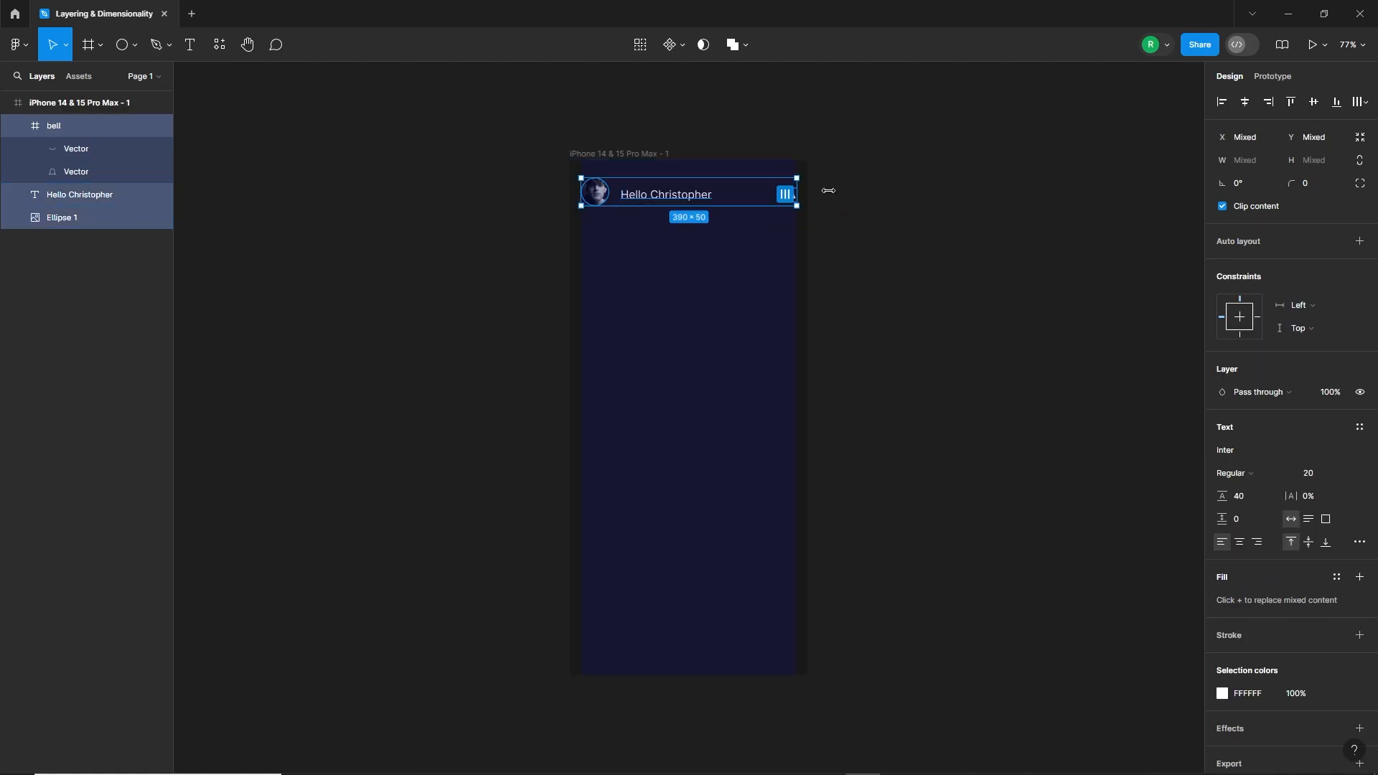
{"action": "left_click", "coordinate": [1314, 101]}
{"action": "key", "text": "ctrl"}
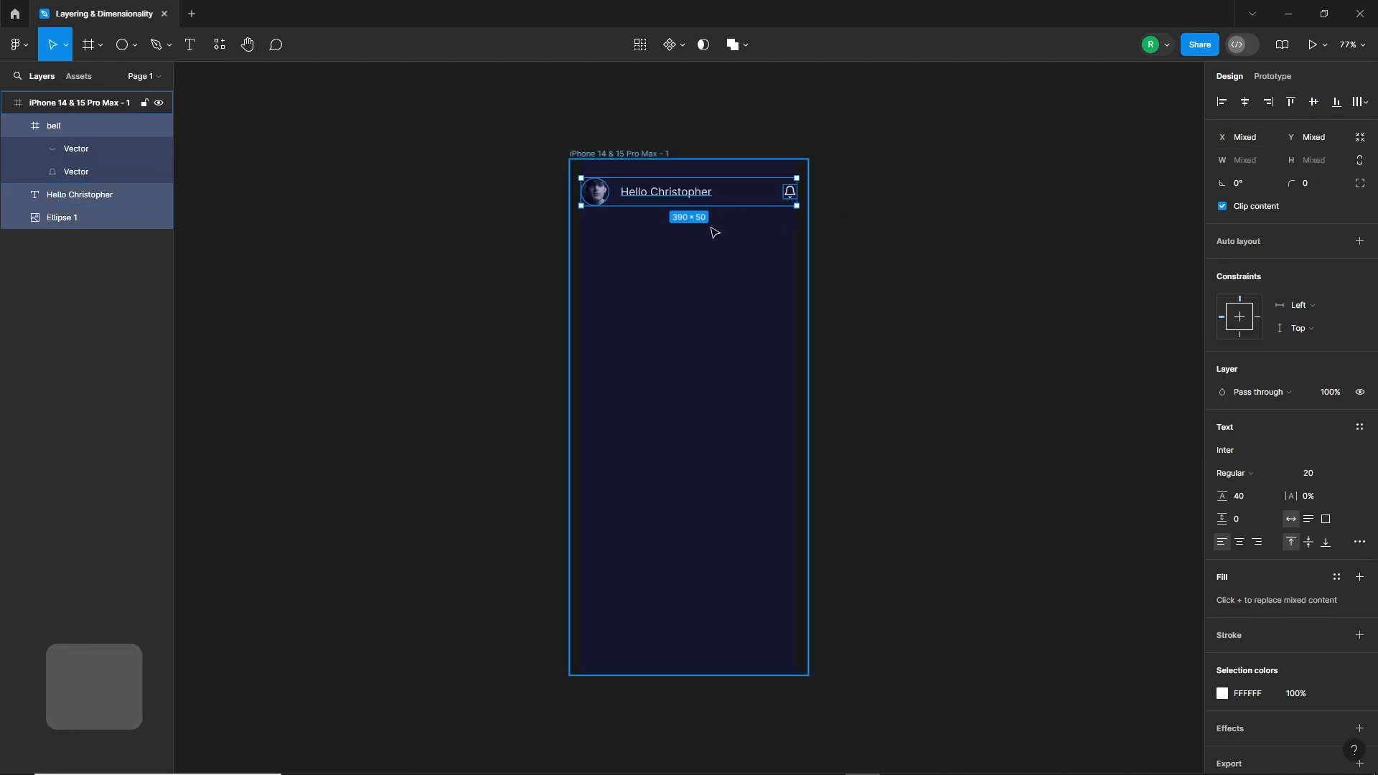
{"action": "key", "text": "ctrl+g"}
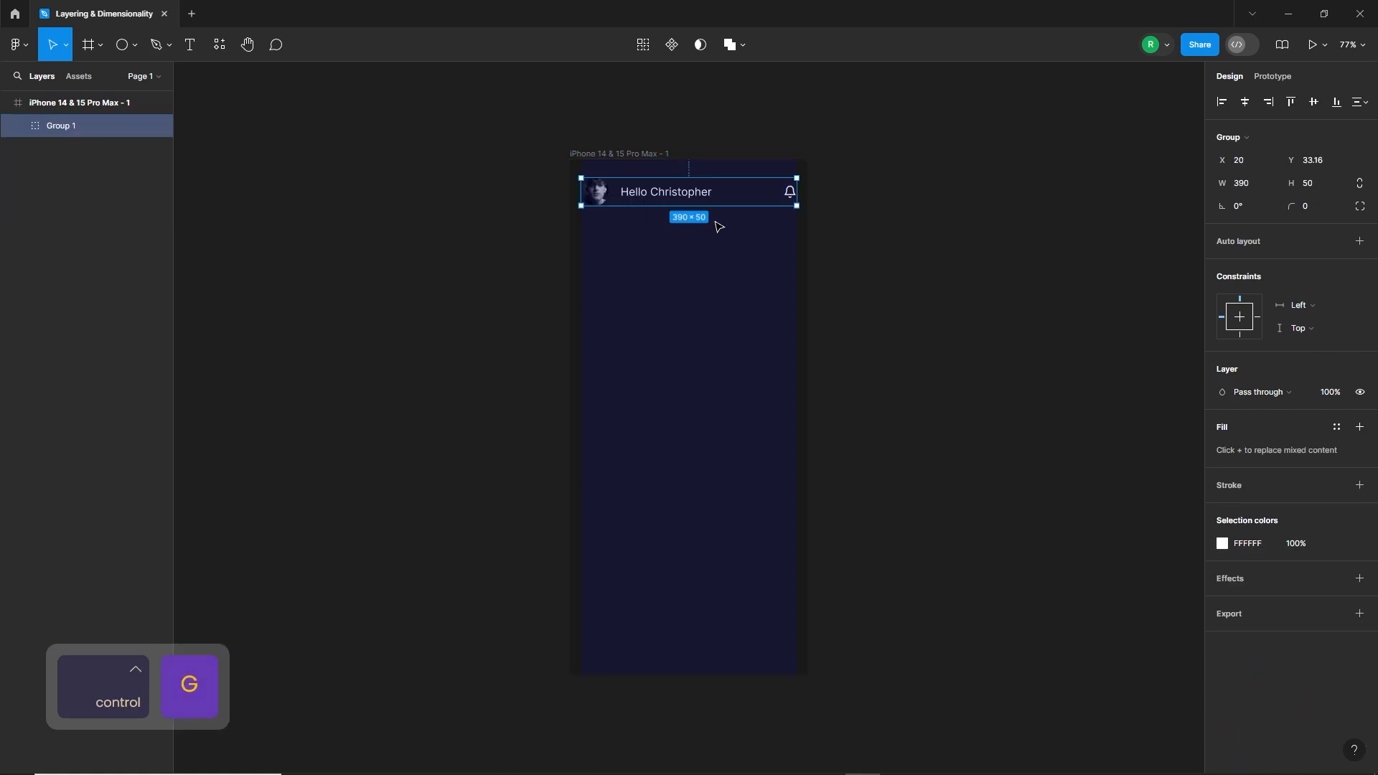
Step: Move the grouped header slightly upward in the phone frame, keeping it aligned to the grid margins
{"action": "mouse_move", "coordinate": [685, 199]}
{"action": "left_mouse_down"}
{"action": "mouse_move", "coordinate": [682, 181]}
{"action": "mouse_move", "coordinate": [679, 193]}
{"action": "left_mouse_up"}
{"action": "left_click", "coordinate": [687, 265]}
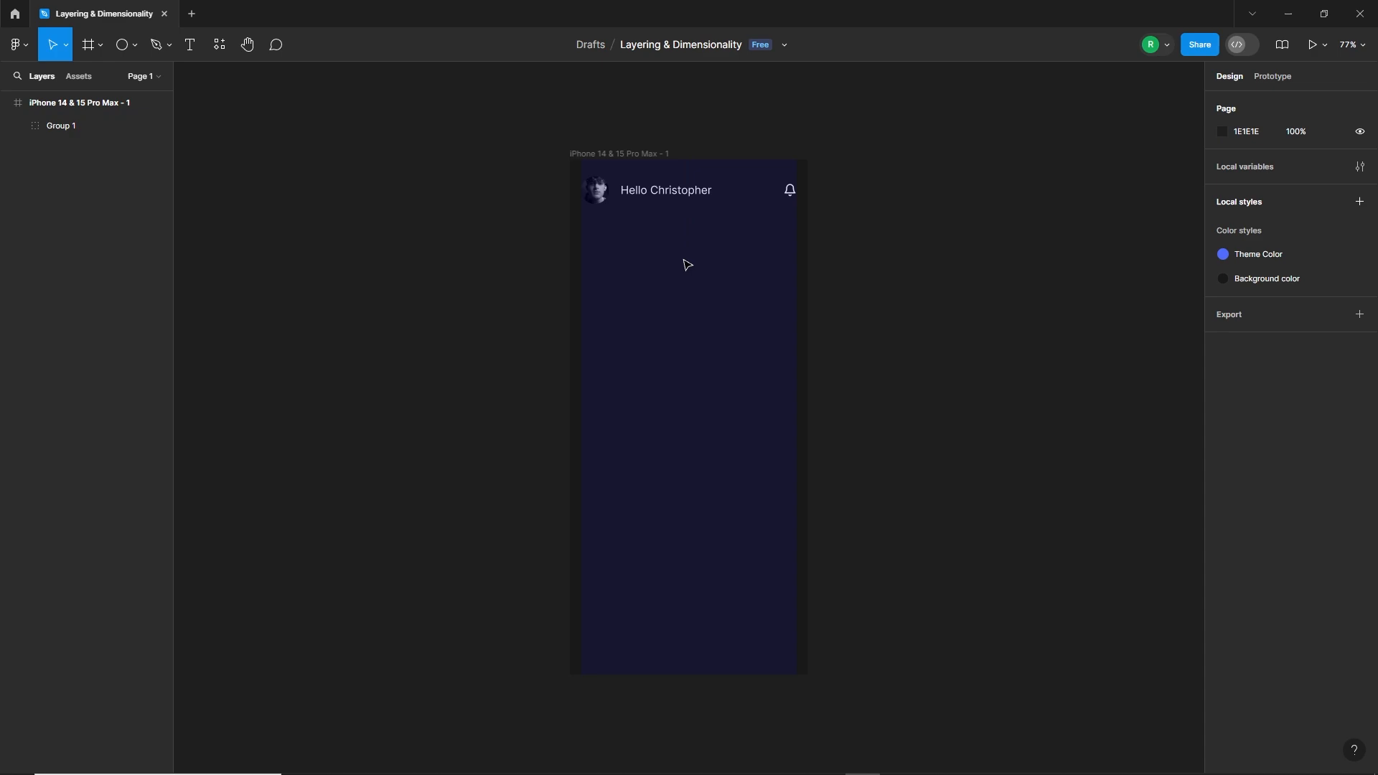
Step: Draw a rectangle about 463 by 847 below the header, starting at the left grid margin and extending past the frame's right and bottom edges
{"action": "left_click", "coordinate": [135, 44]}
{"action": "left_click", "coordinate": [107, 78]}
{"action": "left_click_drag", "start_coordinate": [716, 226], "coordinate": [808, 324]}
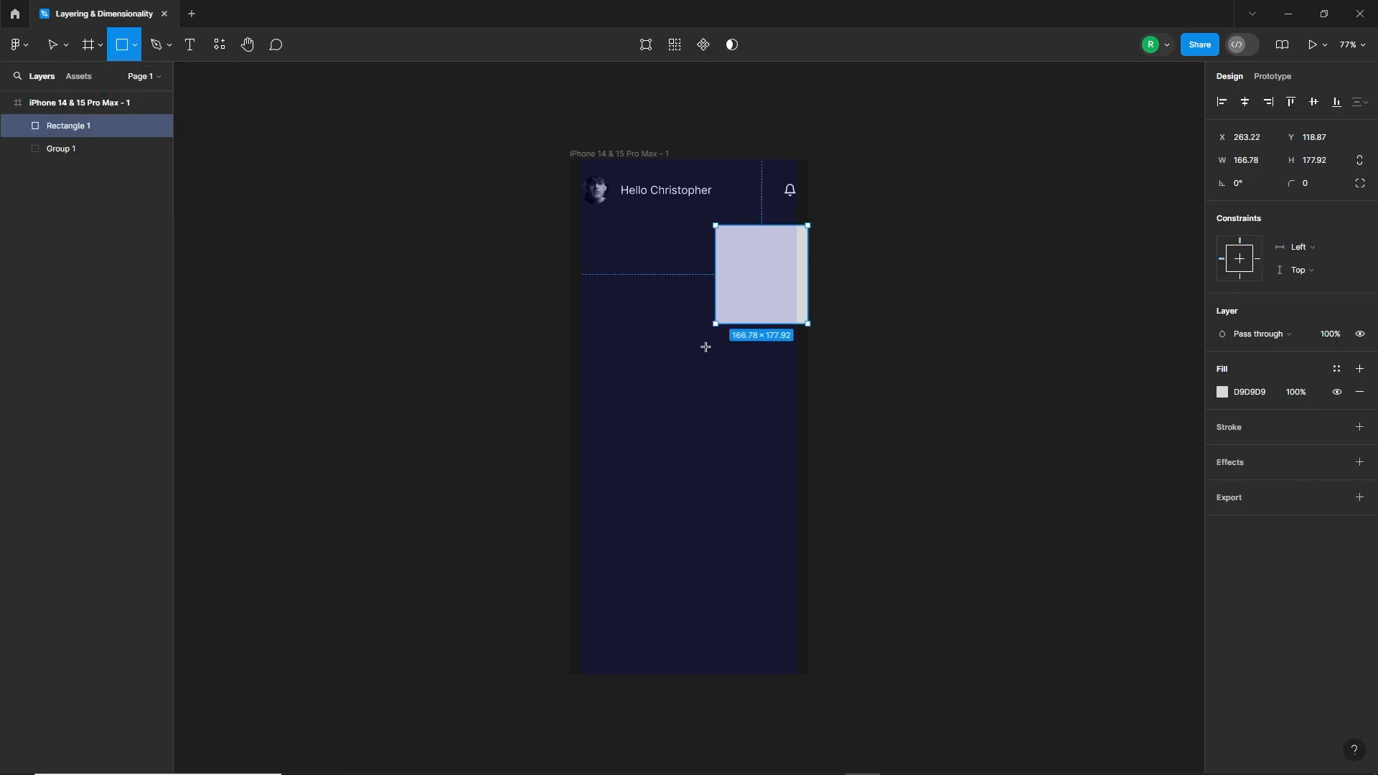
{"action": "mouse_move", "coordinate": [705, 347]}
{"action": "left_mouse_down"}
{"action": "mouse_move", "coordinate": [585, 636]}
{"action": "mouse_move", "coordinate": [580, 693]}
{"action": "left_mouse_up"}
{"action": "left_click_drag", "start_coordinate": [806, 399], "coordinate": [834, 399]}
Step: Set the rectangle's corner radius to 30 and its fill to black 000000
{"action": "left_click", "coordinate": [1314, 184]}
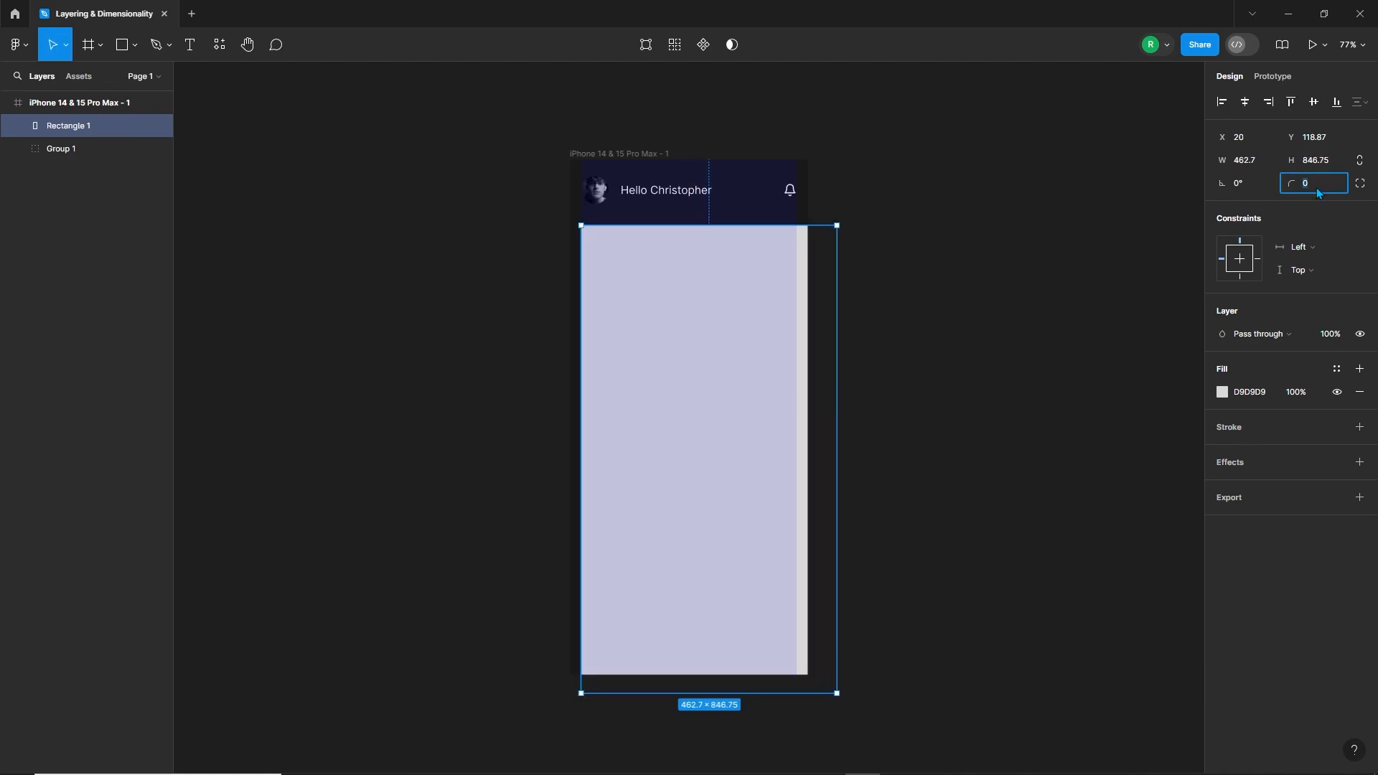
{"action": "type", "text": "30"}
{"action": "key", "text": "Return"}
{"action": "left_click", "coordinate": [1223, 391]}
{"action": "left_click_drag", "start_coordinate": [1037, 546], "coordinate": [1026, 580]}
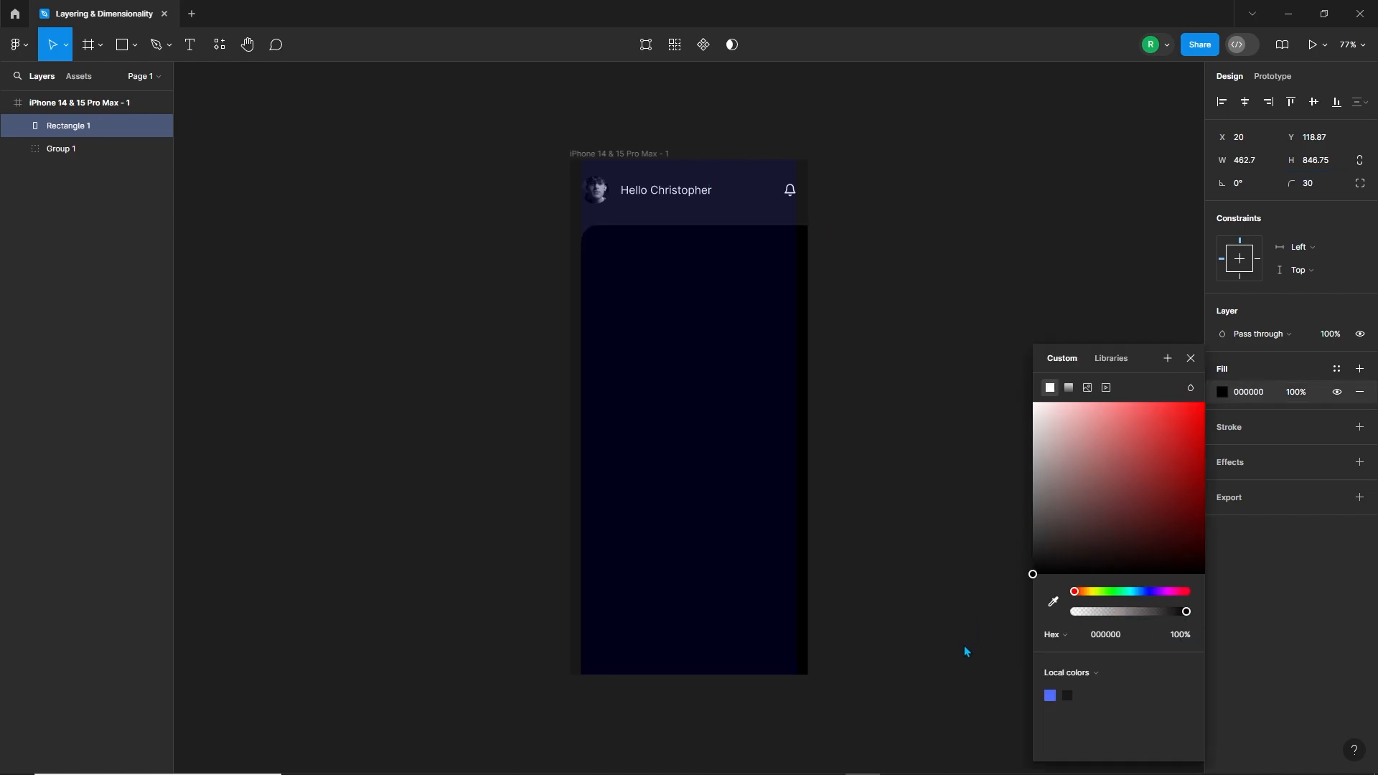
Step: Extend the black rectangle's bottom edge to a height of about 858 and raise its top edge slightly towards the header
{"action": "left_click_drag", "start_coordinate": [746, 694], "coordinate": [746, 700]}
{"action": "left_click", "coordinate": [1190, 358]}
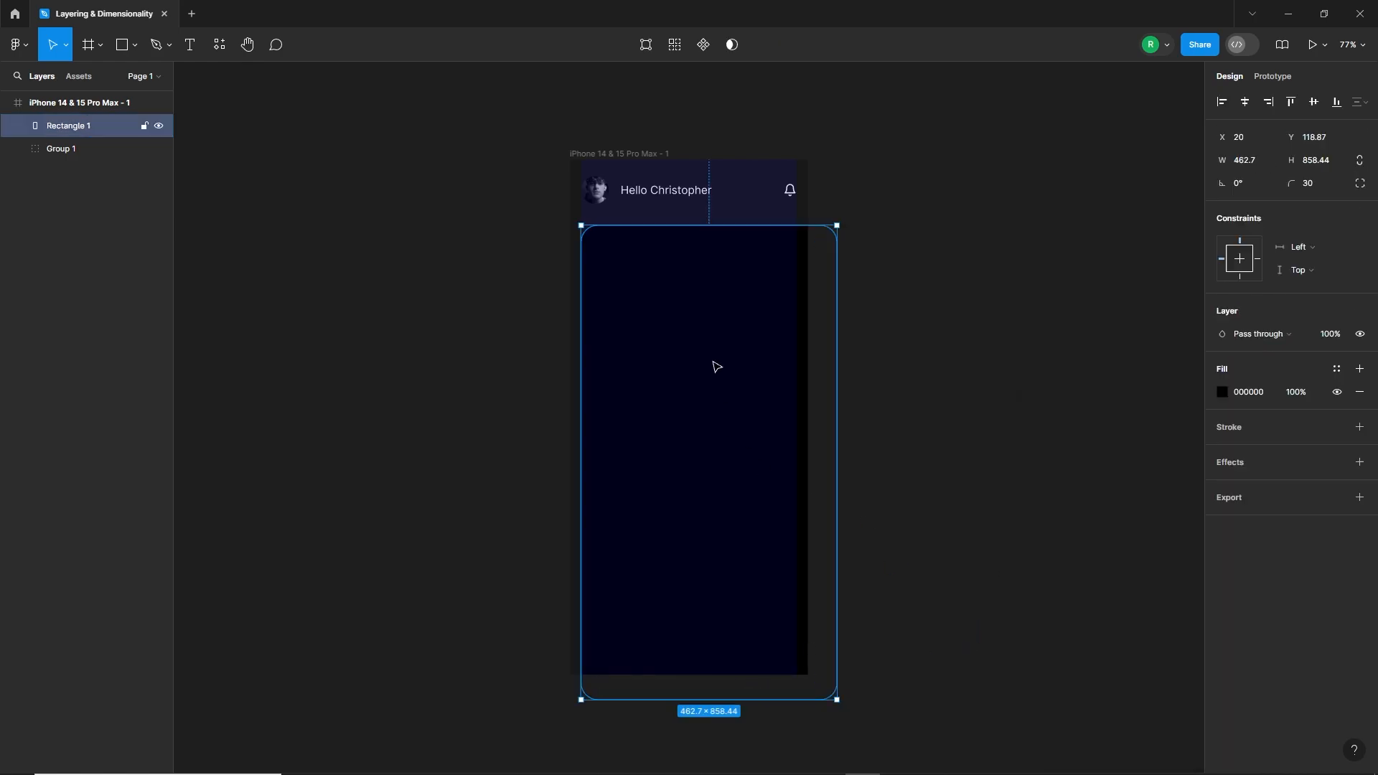
{"action": "left_click_drag", "start_coordinate": [721, 225], "coordinate": [724, 222]}
{"action": "left_click", "coordinate": [927, 310]}
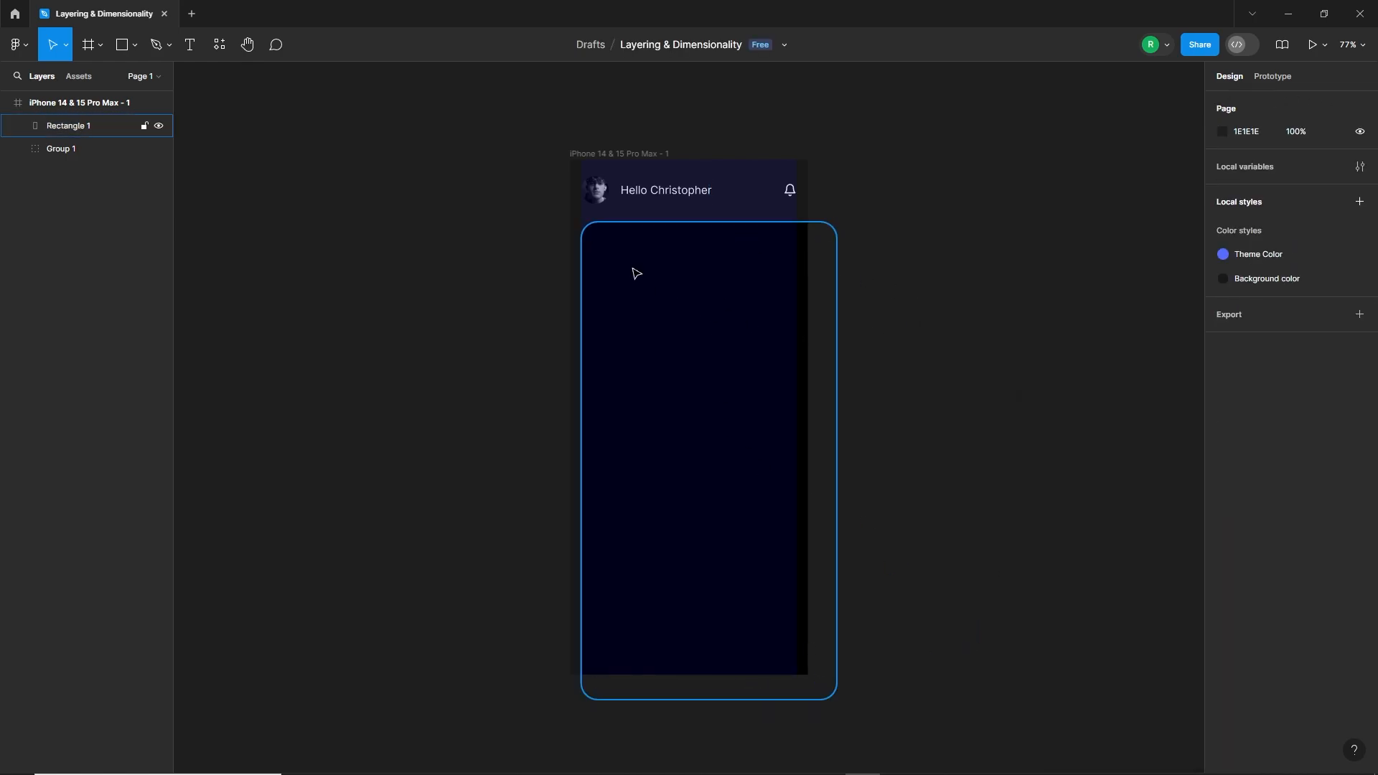
Step: Add the text "Get Your New Debit Card Today" and place it near the black panel's top left corner at X 45
{"action": "key", "text": "t"}
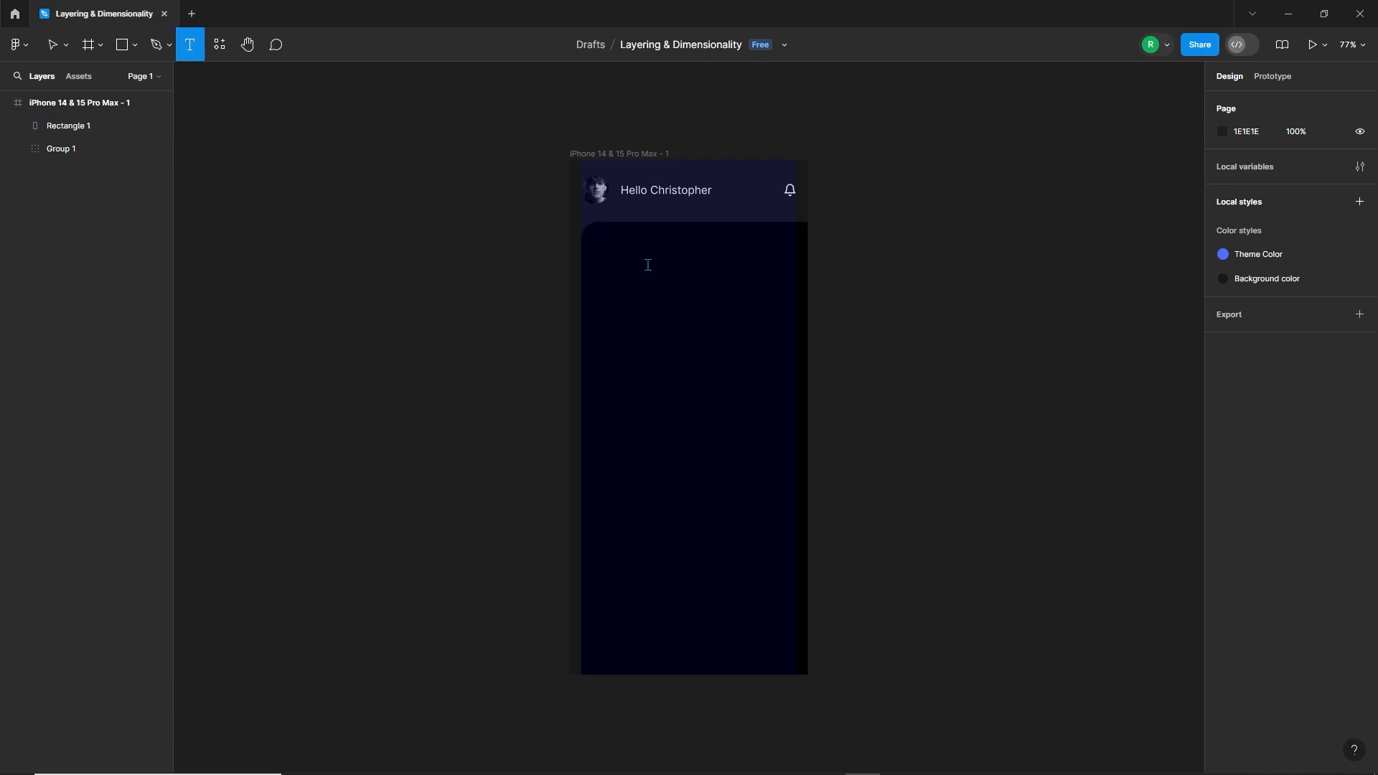
{"action": "left_click", "coordinate": [646, 271]}
{"action": "type", "text": "Get Your New Debit card Today"}
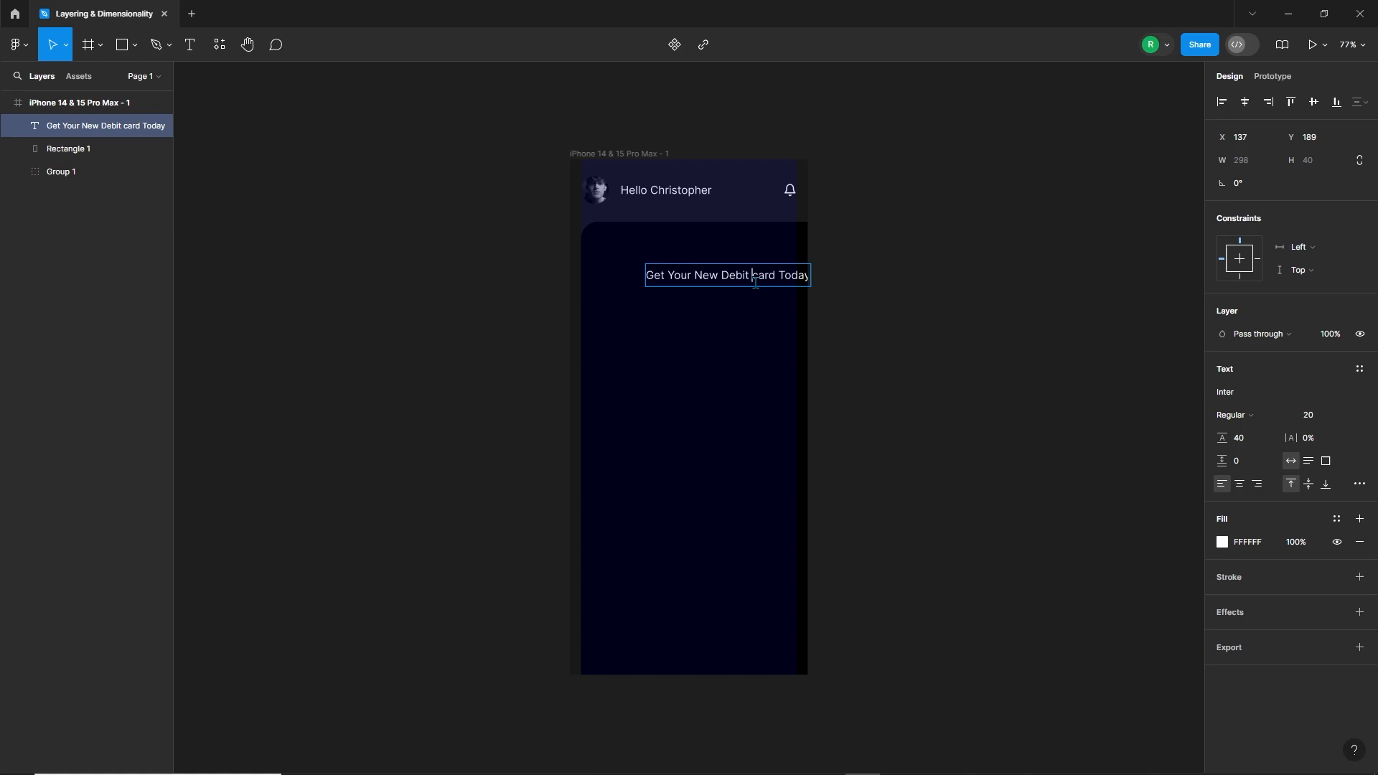
{"action": "type", "text": "C"}
{"action": "key", "text": "Escape"}
{"action": "left_click_drag", "start_coordinate": [778, 284], "coordinate": [727, 256]}
Step: Set the heading to Bold at size 35 and break it into two lines after "New"
{"action": "left_click", "coordinate": [1231, 414]}
{"action": "left_click", "coordinate": [1241, 460]}
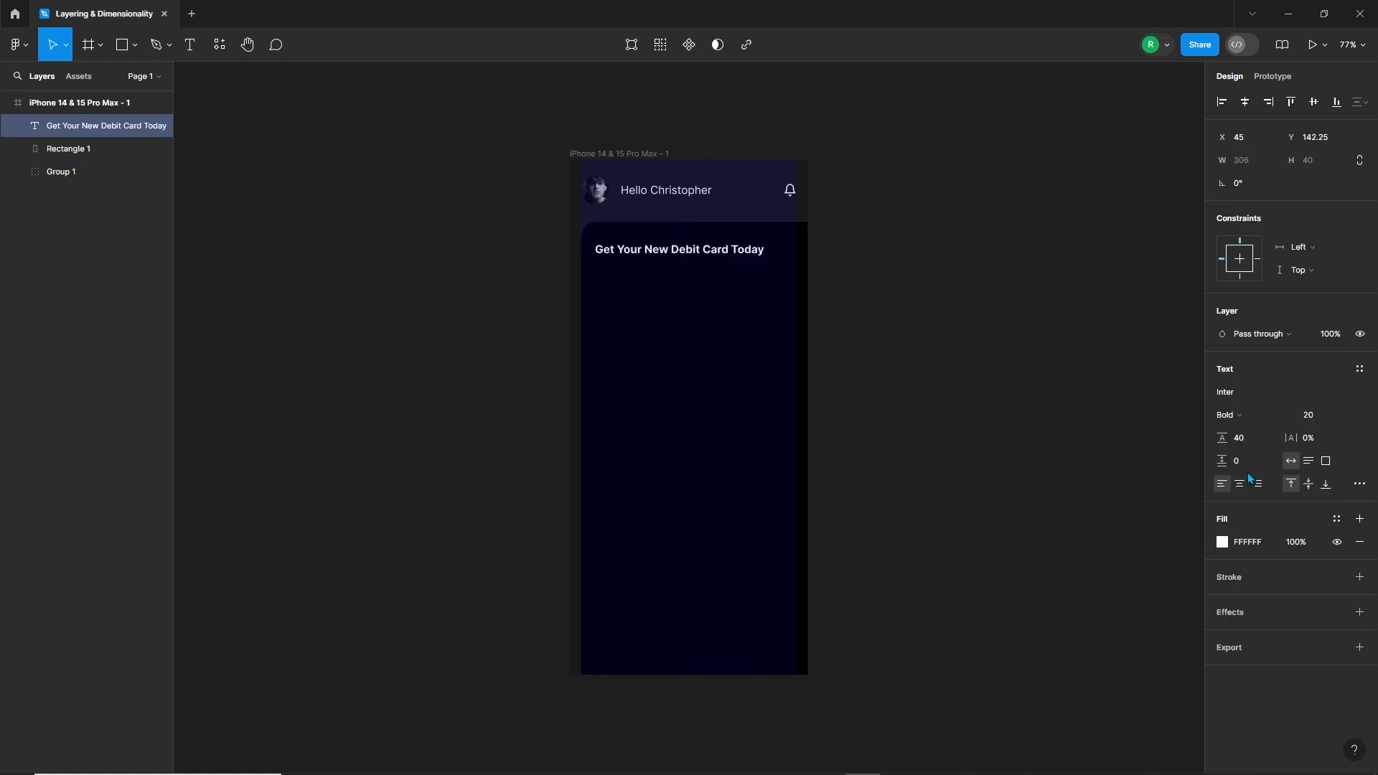
{"action": "left_click", "coordinate": [1321, 415]}
{"action": "type", "text": "35"}
{"action": "key", "text": "Return"}
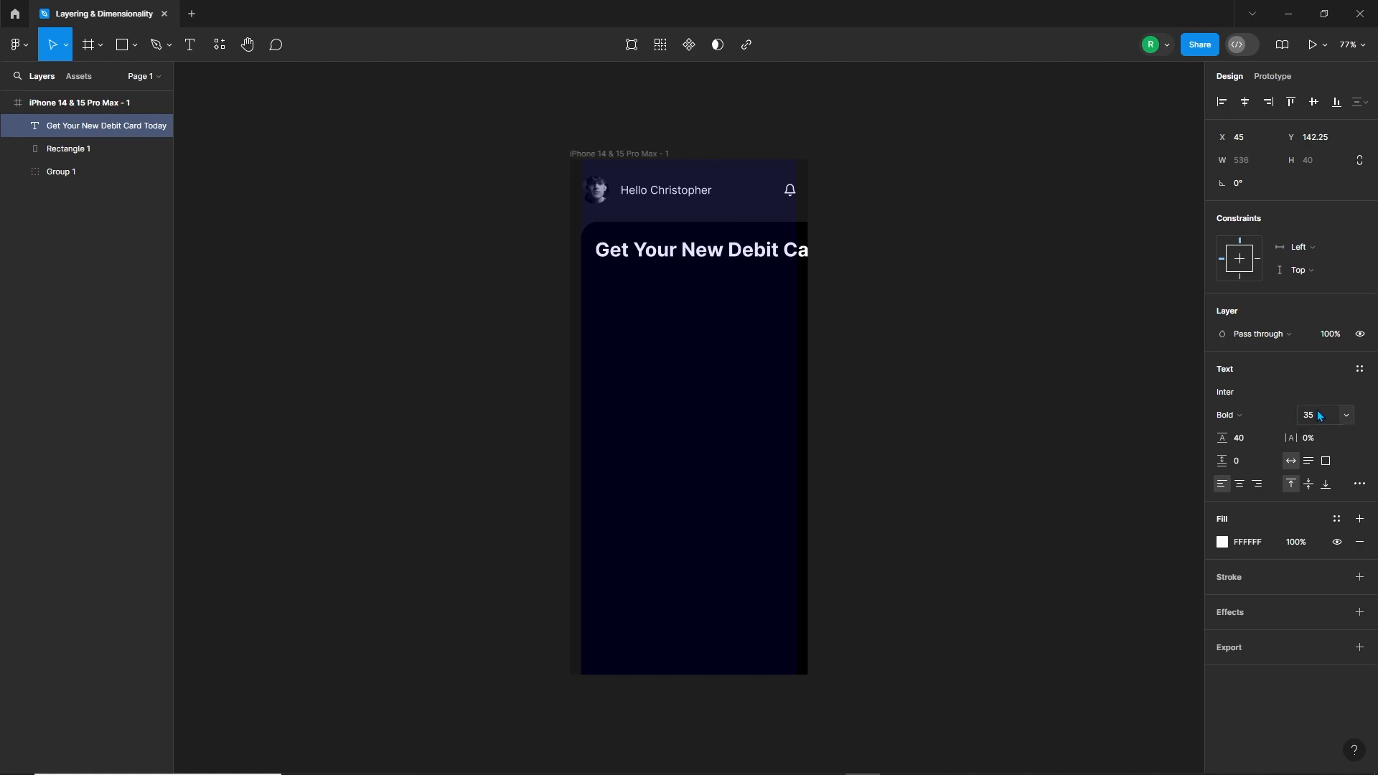
{"action": "double_click", "coordinate": [750, 253]}
{"action": "left_click", "coordinate": [724, 250]}
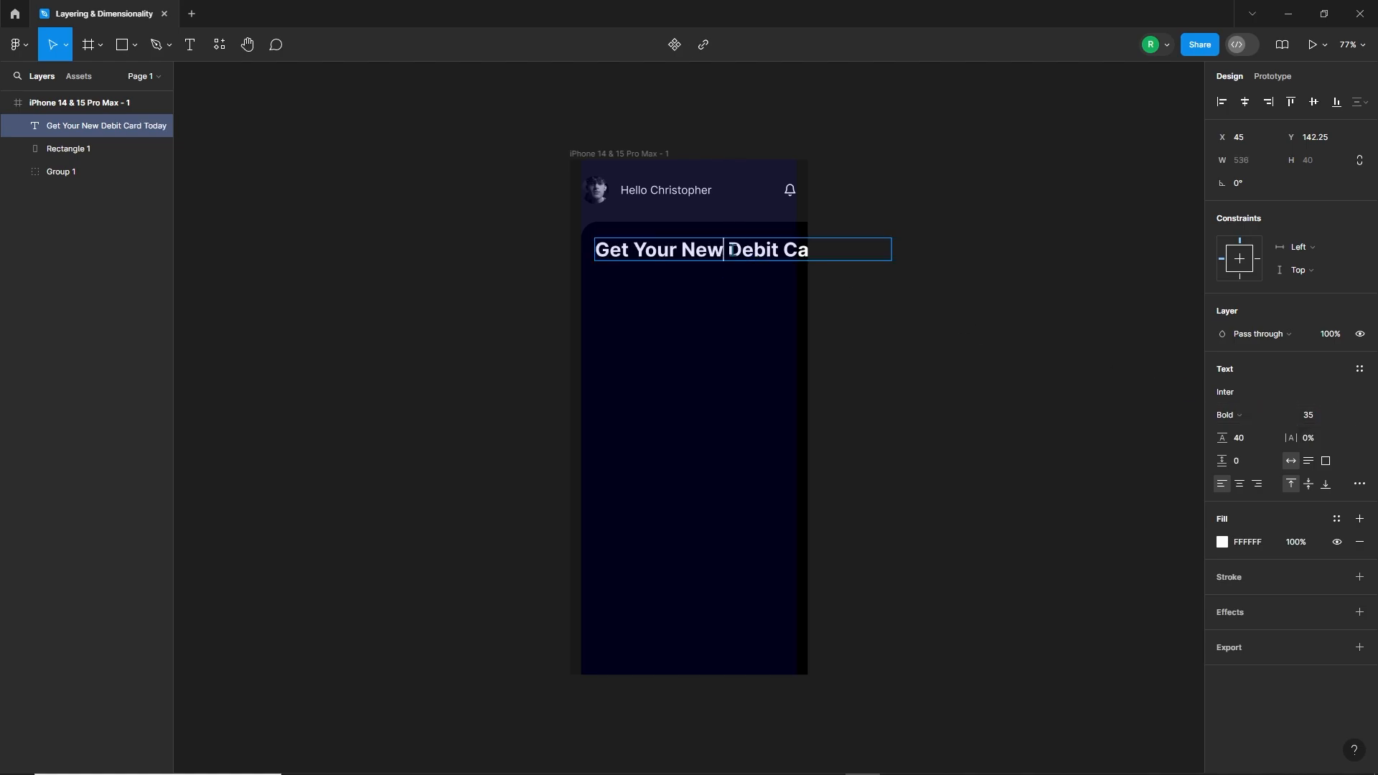
{"action": "key", "text": "Return"}
{"action": "key", "text": "Escape"}
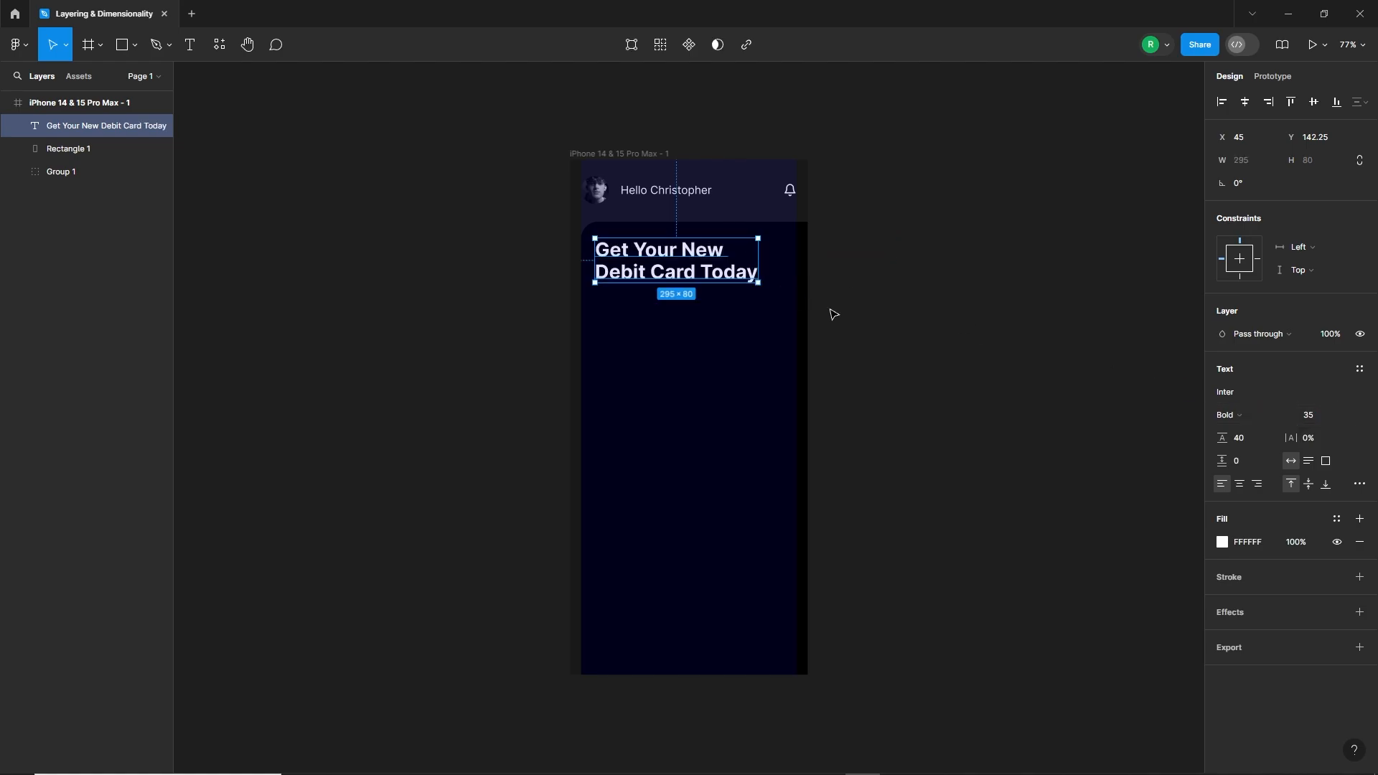
Step: Set the heading's line height to 45 and shift the heading slightly up to Y 138.35
{"action": "left_click", "coordinate": [1239, 437]}
{"action": "type", "text": "50"}
{"action": "key", "text": "Return"}
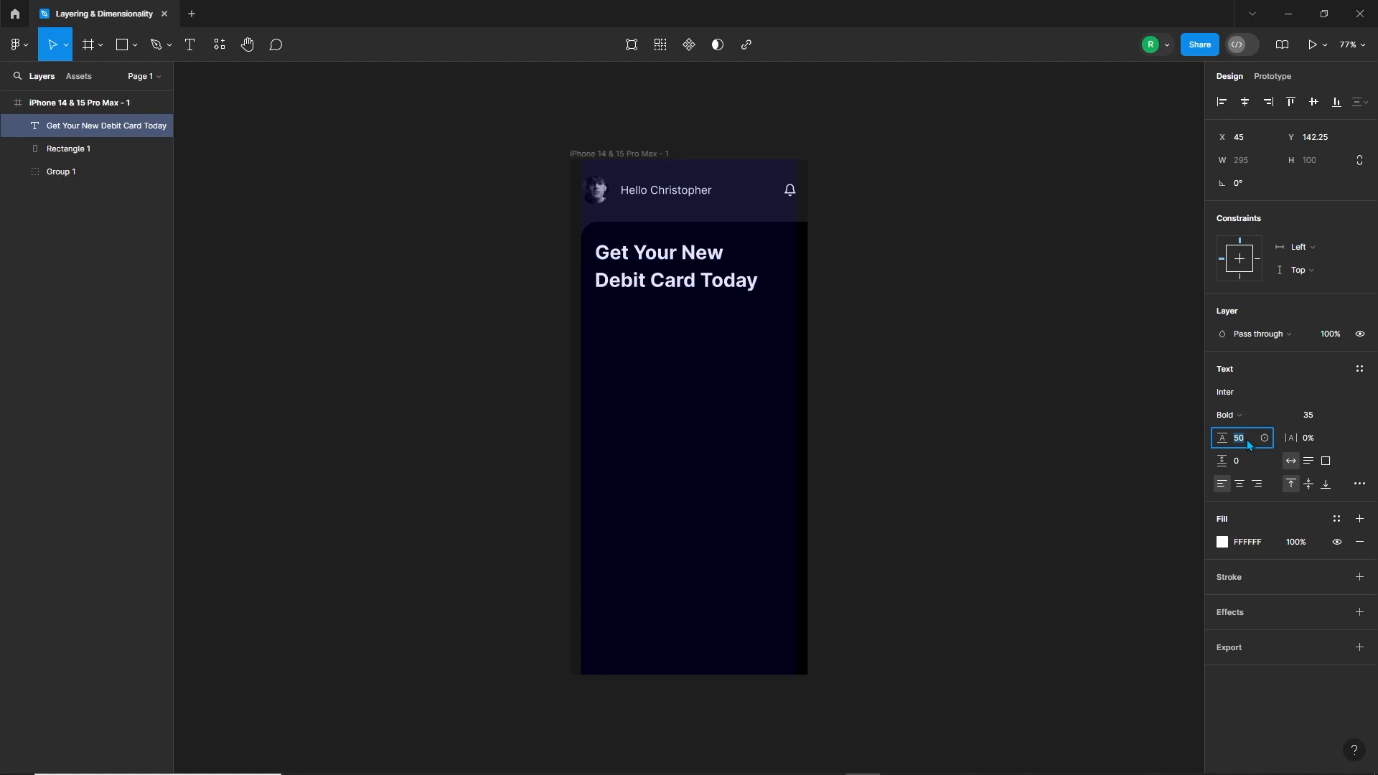
{"action": "type", "text": "45"}
{"action": "key", "text": "Return"}
{"action": "left_click_drag", "start_coordinate": [679, 279], "coordinate": [679, 277]}
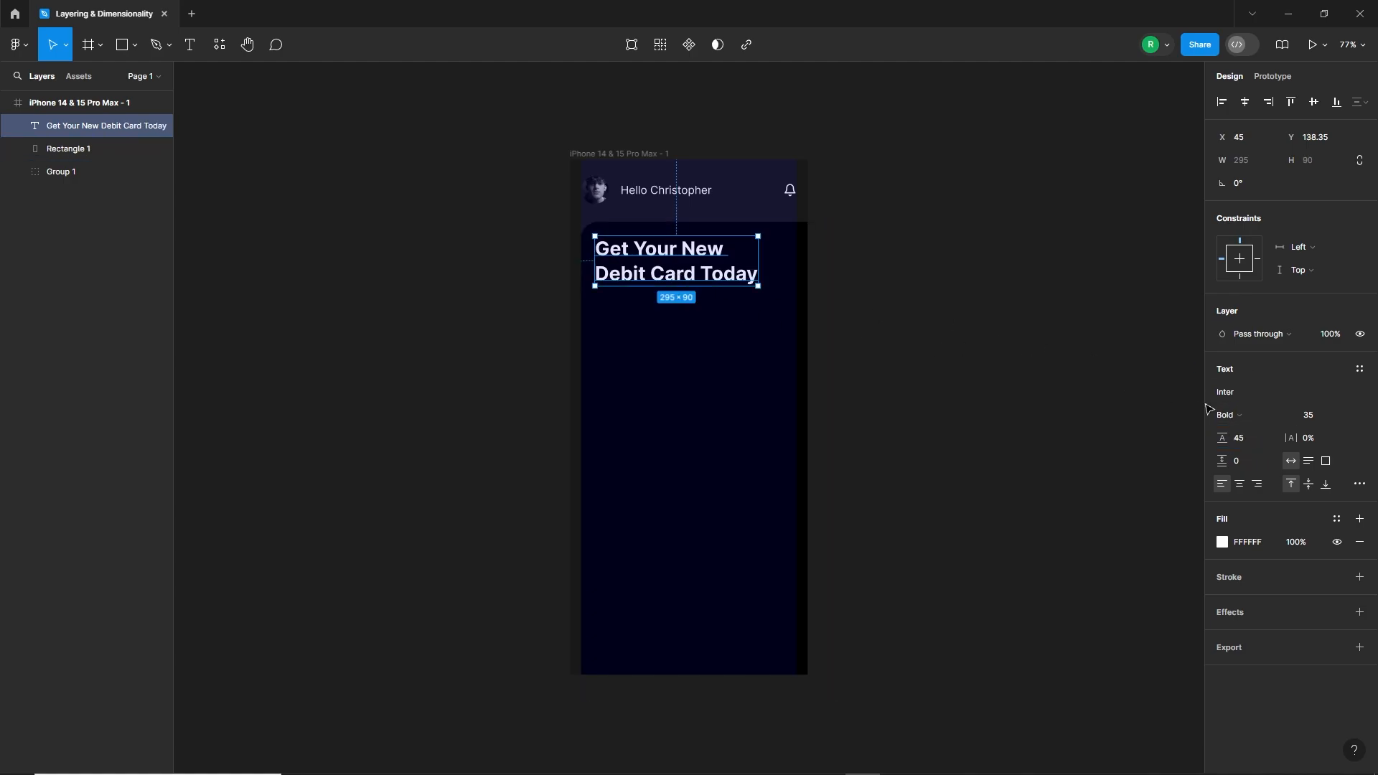
Step: Change the heading's weight to Black and reduce its font size to 32
{"action": "left_click", "coordinate": [1229, 415]}
{"action": "left_click", "coordinate": [1245, 449]}
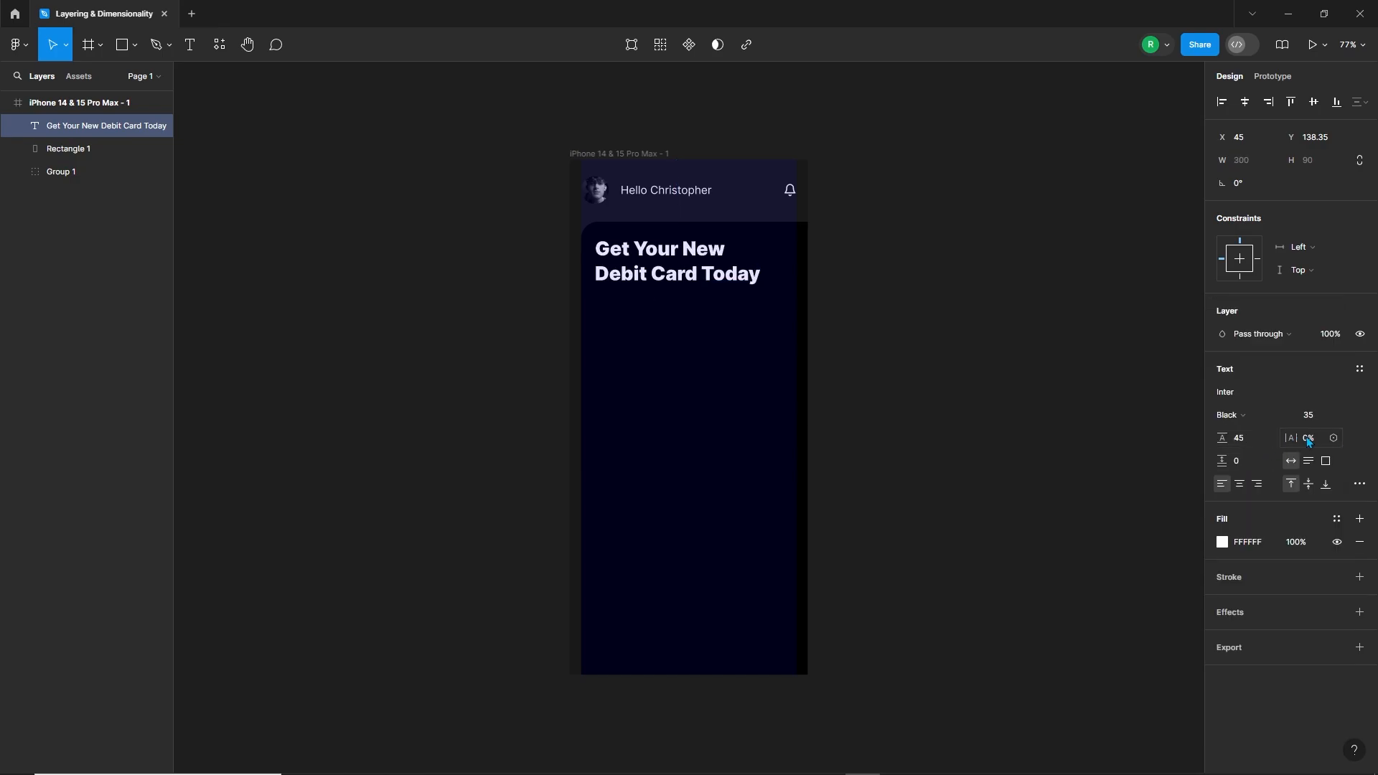
{"action": "left_click", "coordinate": [1324, 423]}
{"action": "key", "text": "Down"}
{"action": "key", "text": "Down"}
{"action": "key", "text": "Down"}
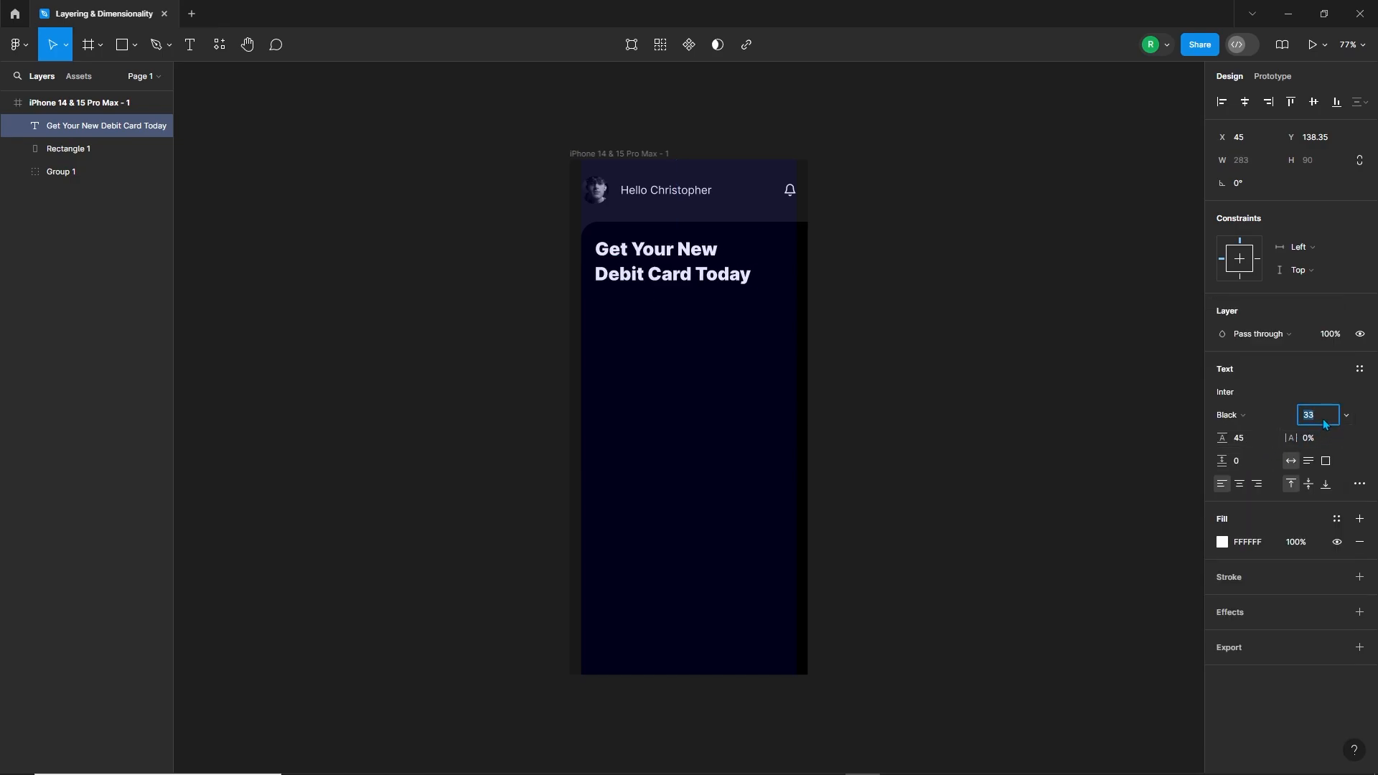
{"action": "left_click", "coordinate": [876, 333]}
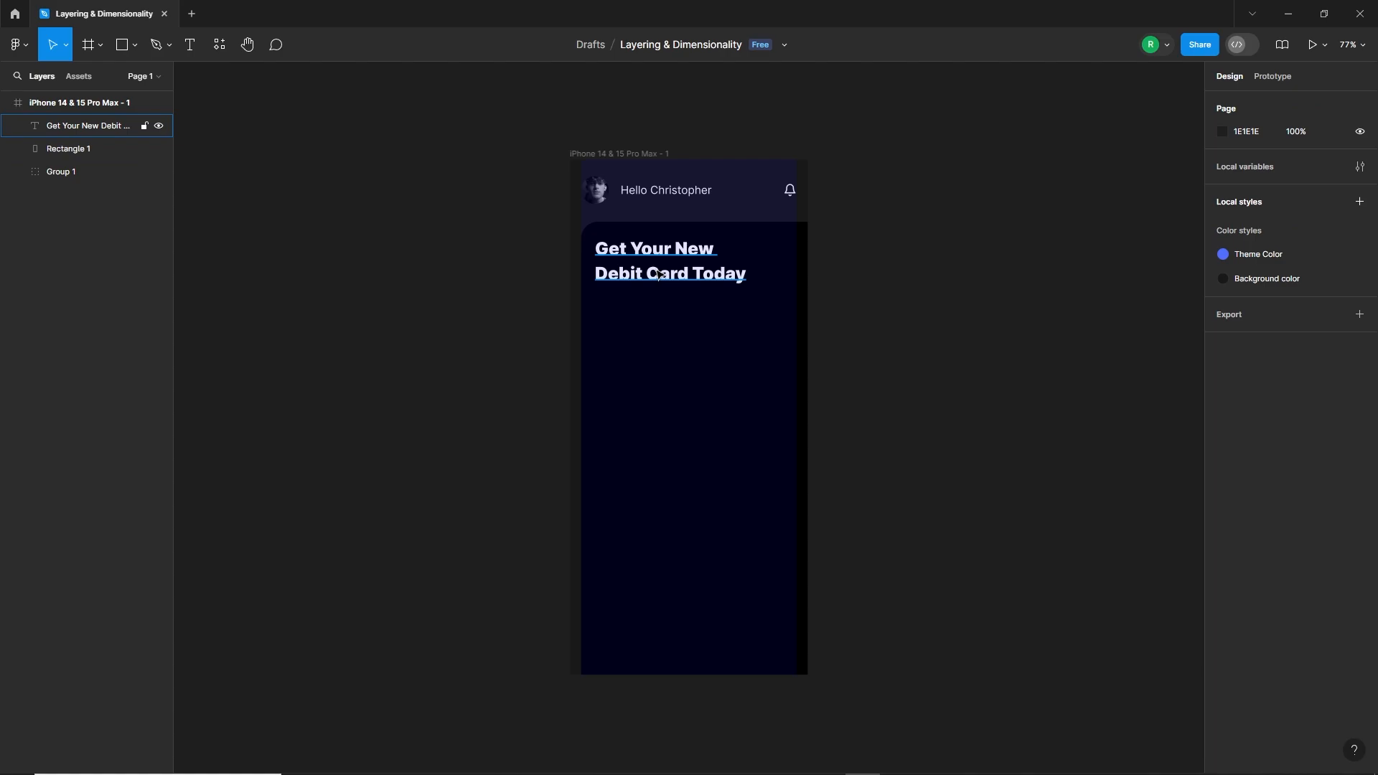
Step: Add a text box below the heading, paste "Enjoy Convenience, Security, and Rewards with Every Purchase", and shorten the box to about 75 high
{"action": "left_click", "coordinate": [190, 49]}
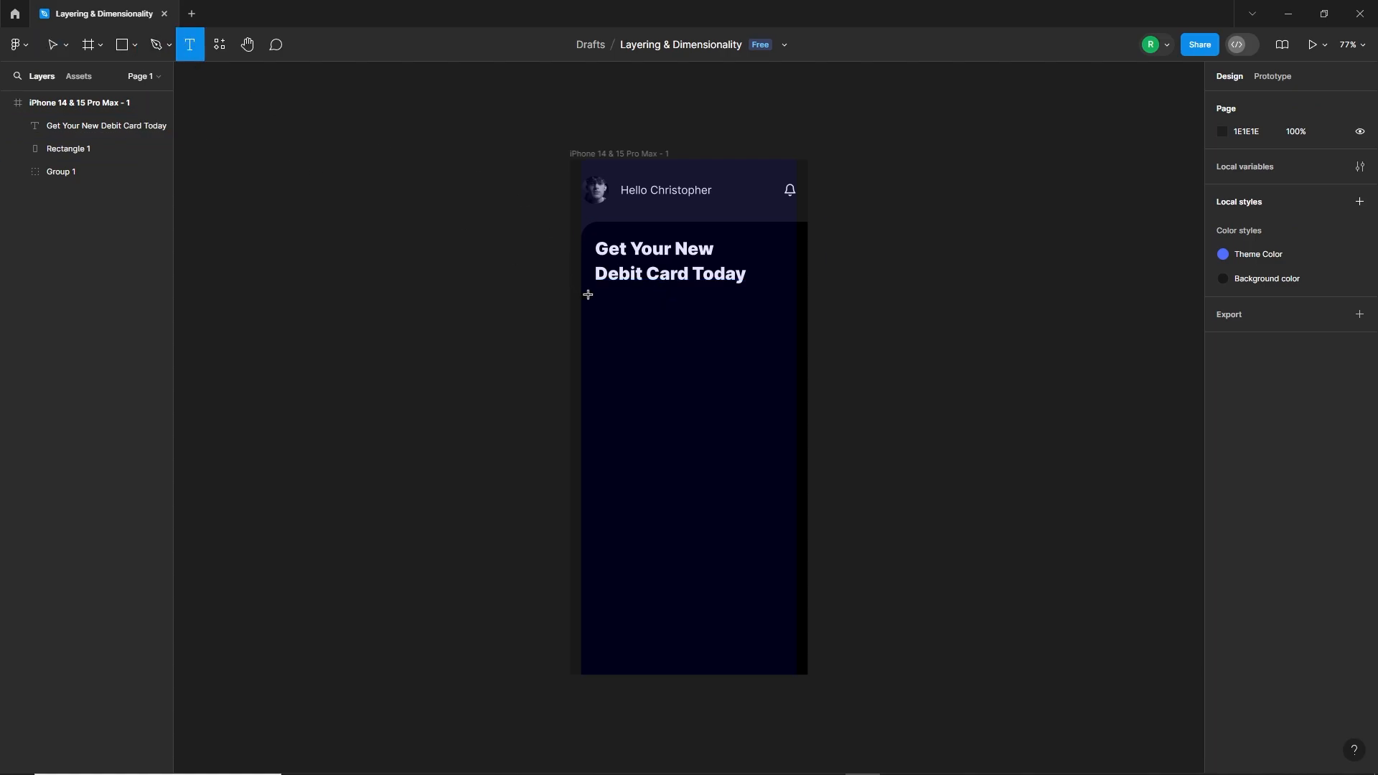
{"action": "left_click_drag", "start_coordinate": [597, 300], "coordinate": [784, 394]}
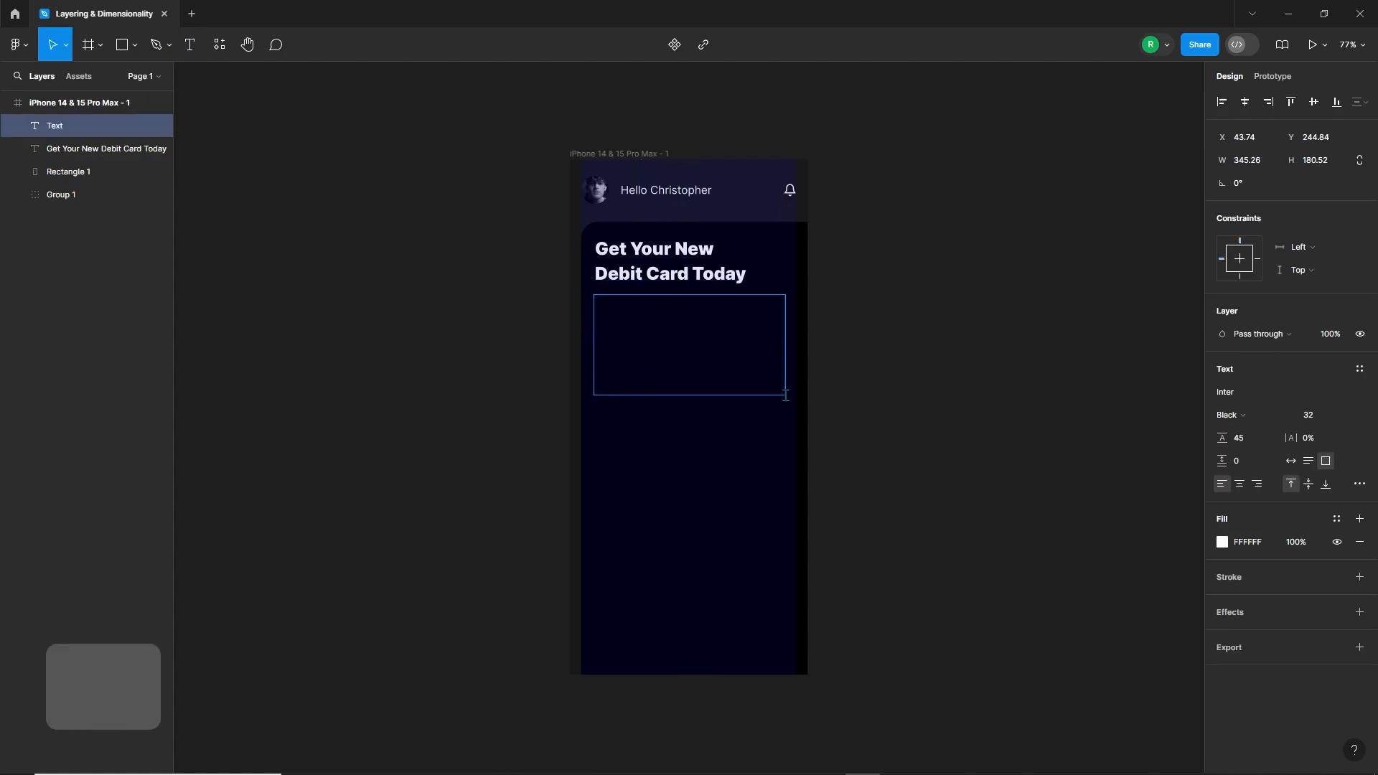
{"action": "type", "text": "Enjoy Convenience, Security, and Rewards with Every Purchase"}
{"action": "key", "text": "Escape"}
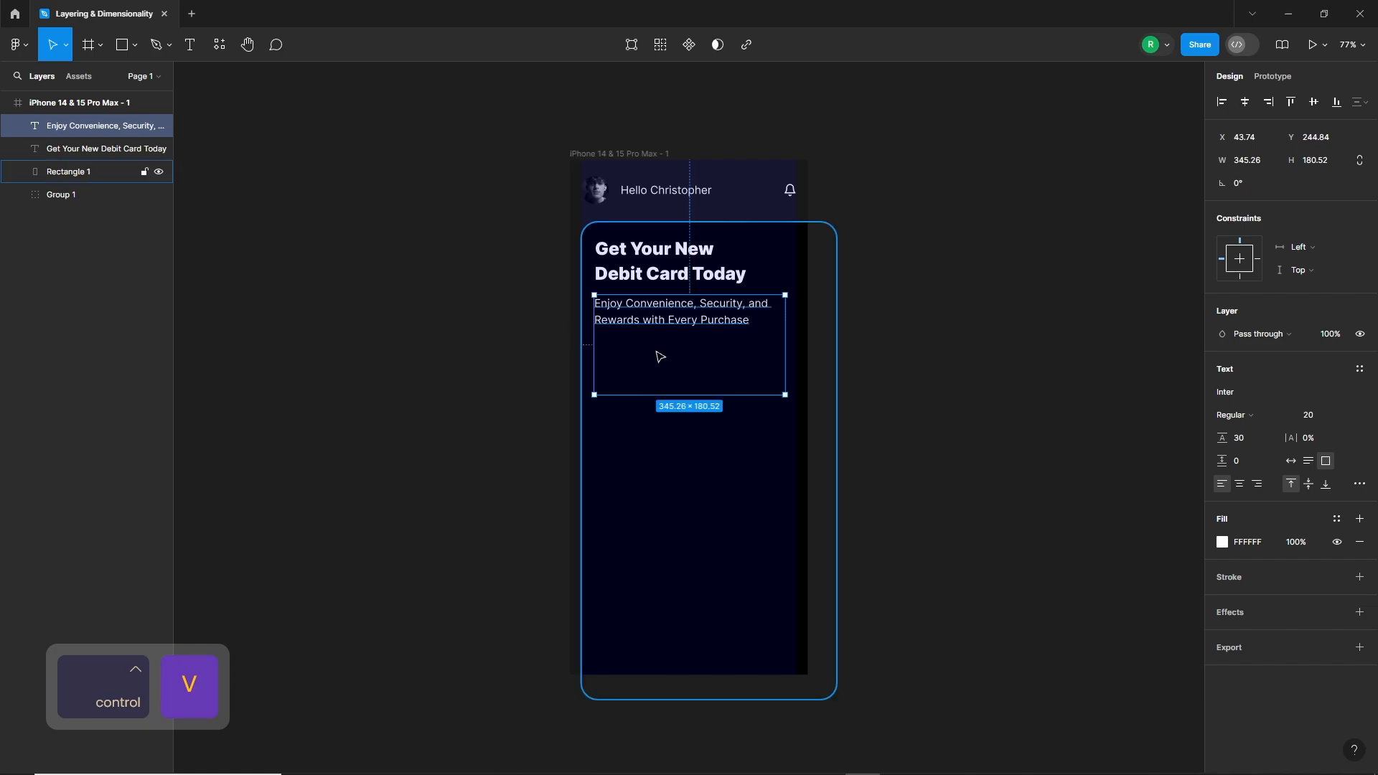
{"action": "left_click_drag", "start_coordinate": [690, 394], "coordinate": [693, 337]}
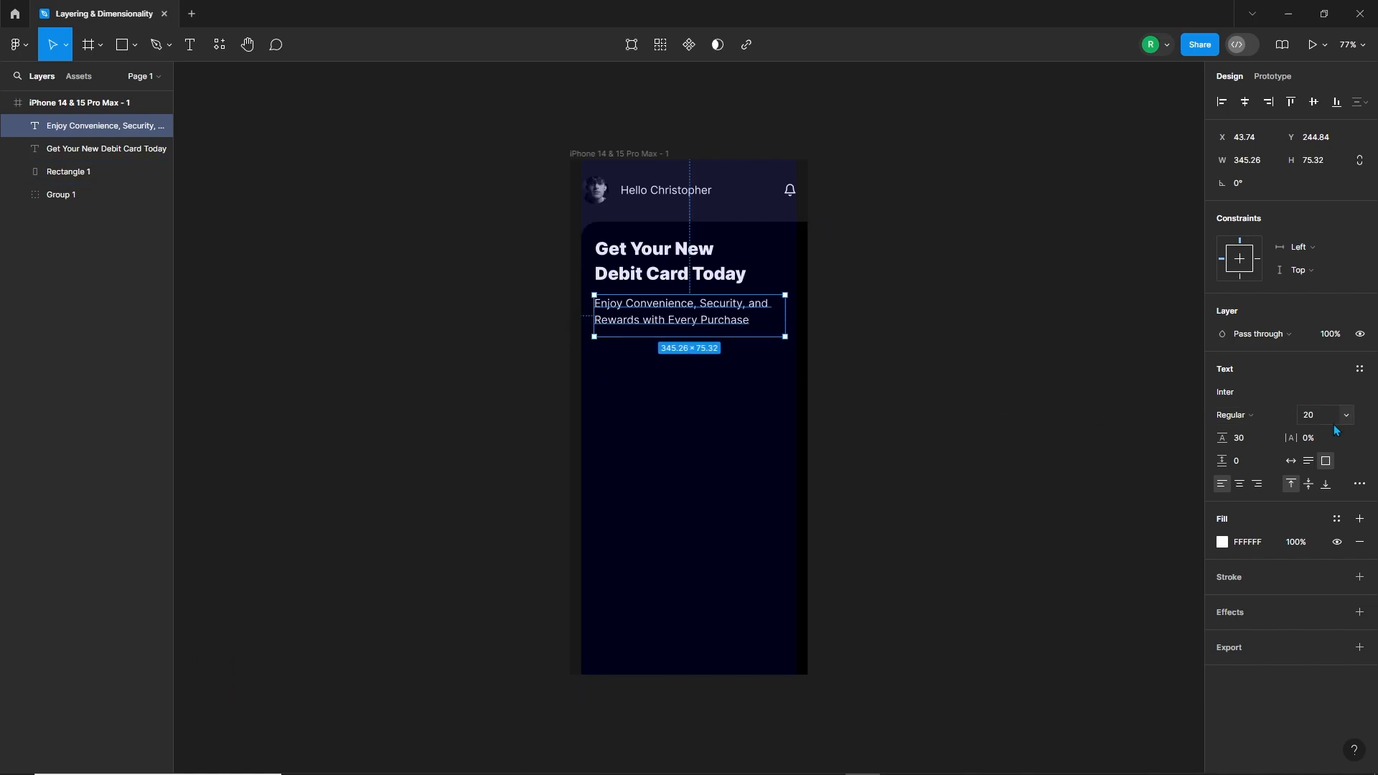
Step: Set the subtitle's fill opacity to 70% and nudge it up to Y 242.84
{"action": "left_click", "coordinate": [1222, 542]}
{"action": "left_click", "coordinate": [1188, 638]}
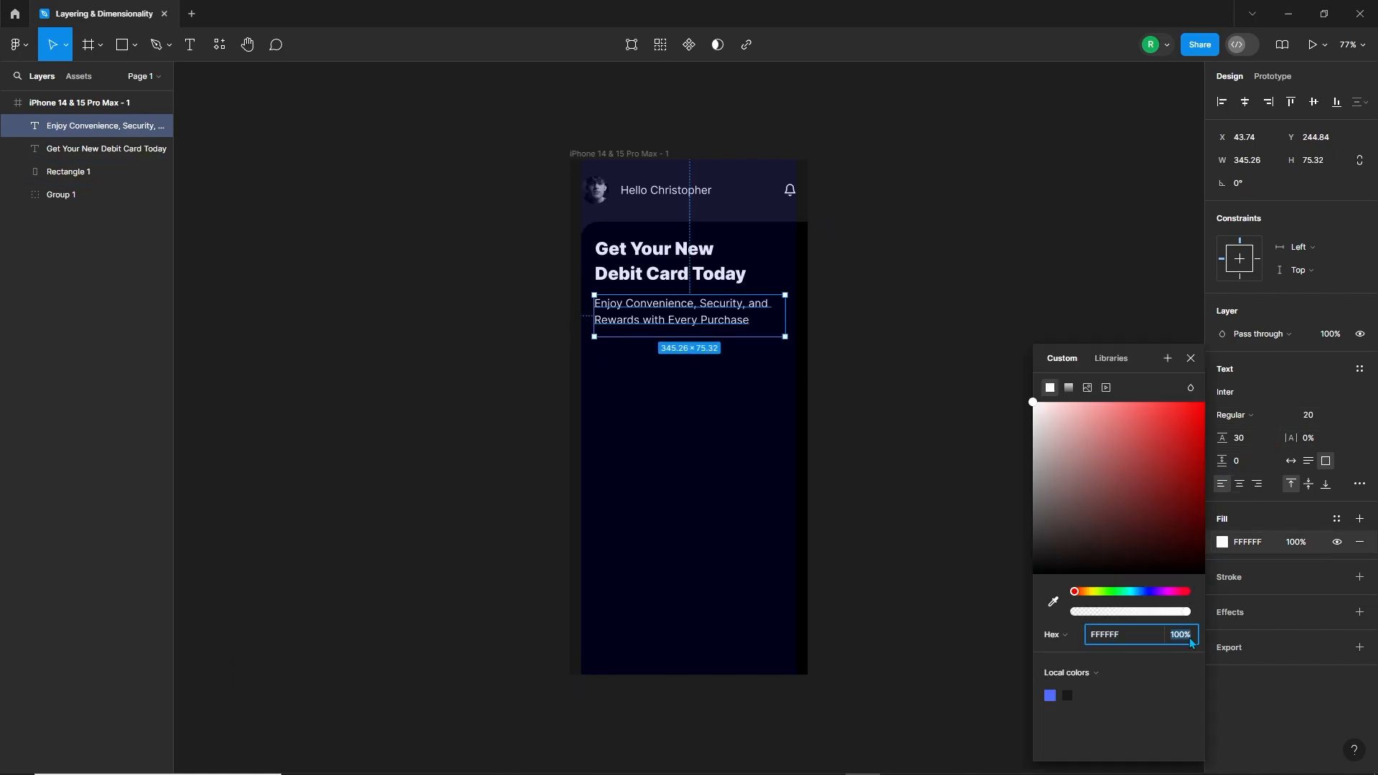
{"action": "left_click", "coordinate": [882, 465]}
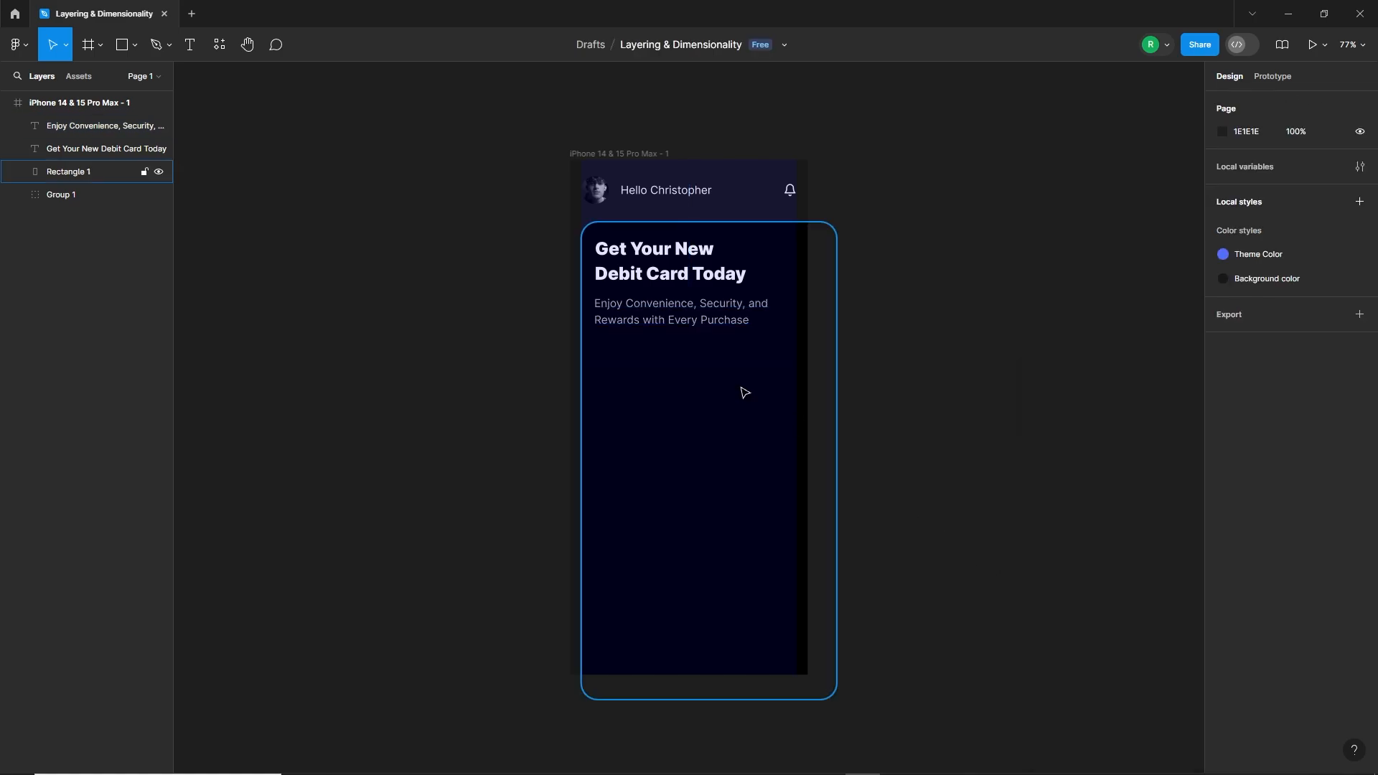
{"action": "left_click", "coordinate": [657, 321]}
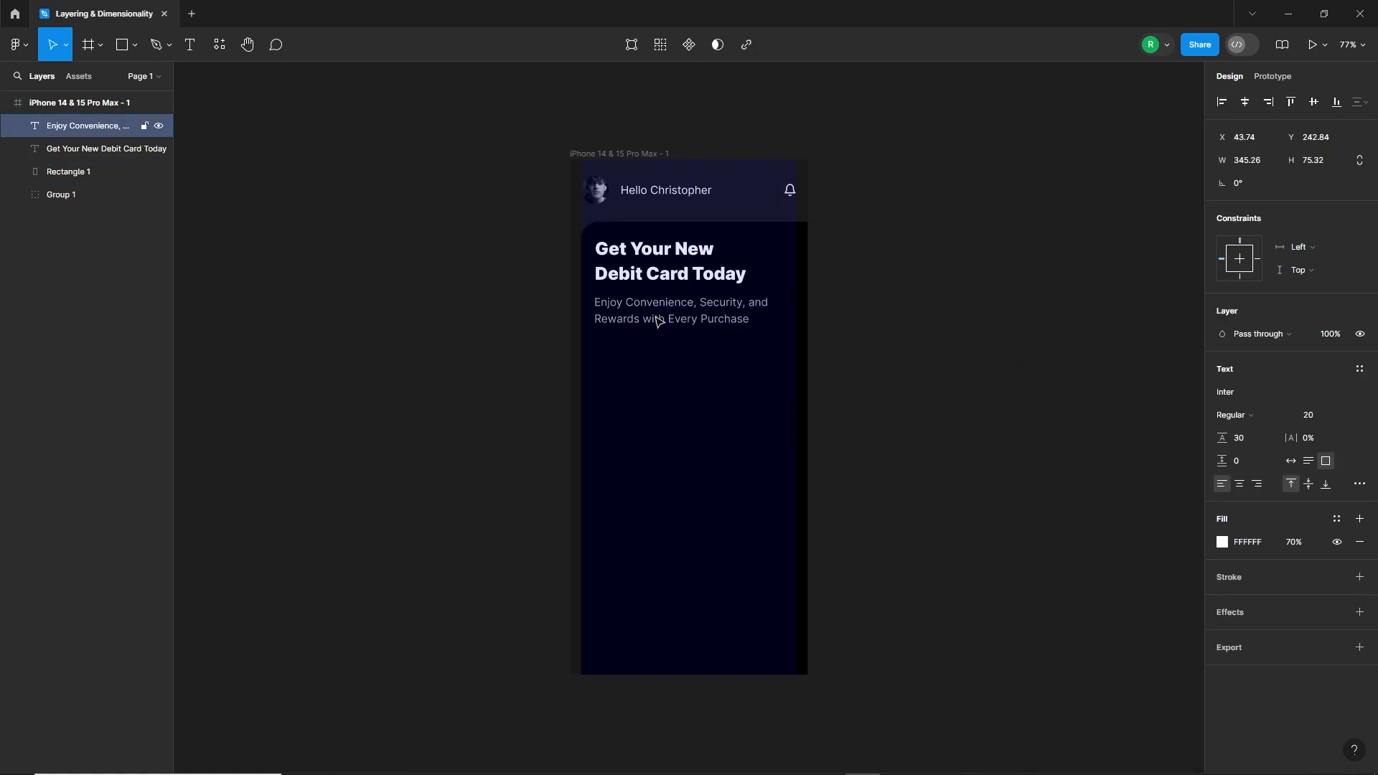
{"action": "left_click", "coordinate": [503, 392]}
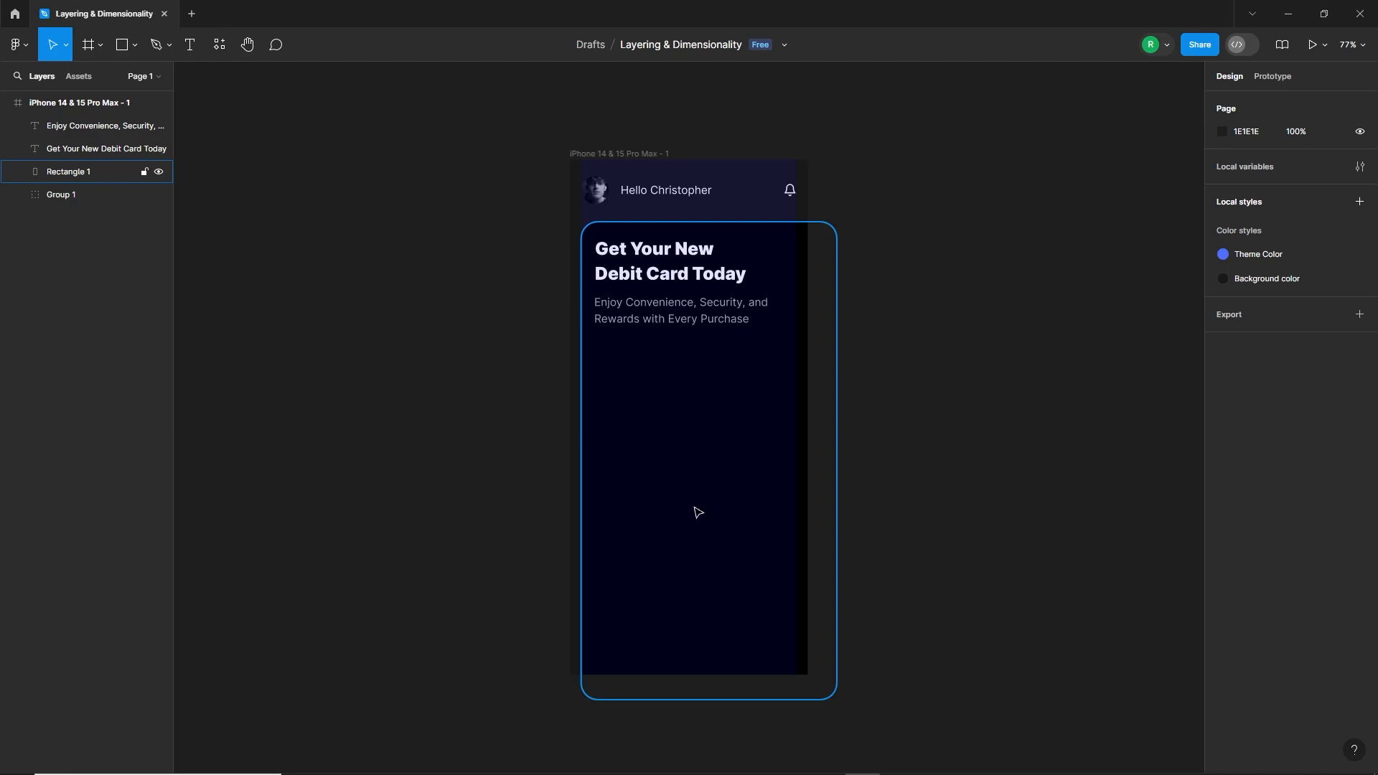
Step: Switch to File Explorer and copy all six card images in the Layering & Dimentionality folder
{"action": "key", "text": "alt+Tab"}
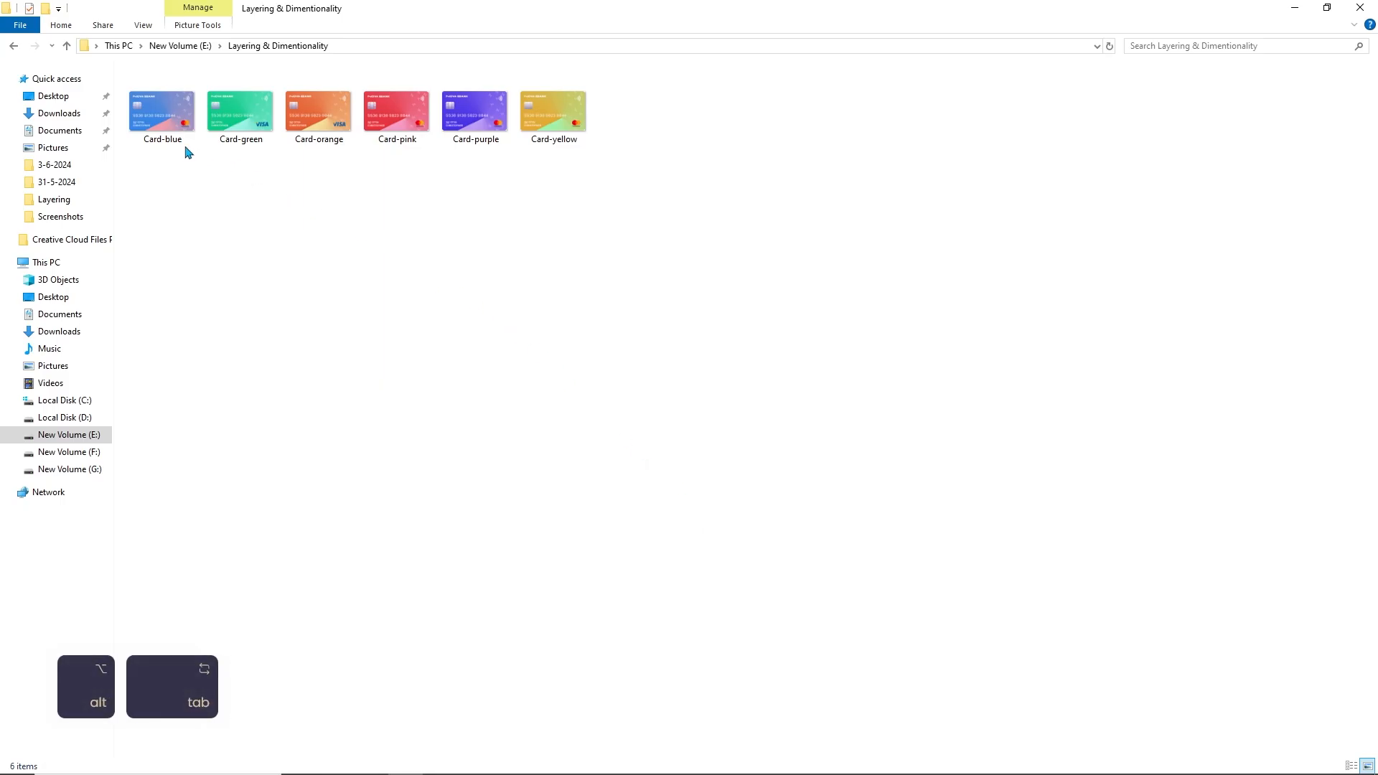
{"action": "left_click_drag", "start_coordinate": [624, 178], "coordinate": [186, 118]}
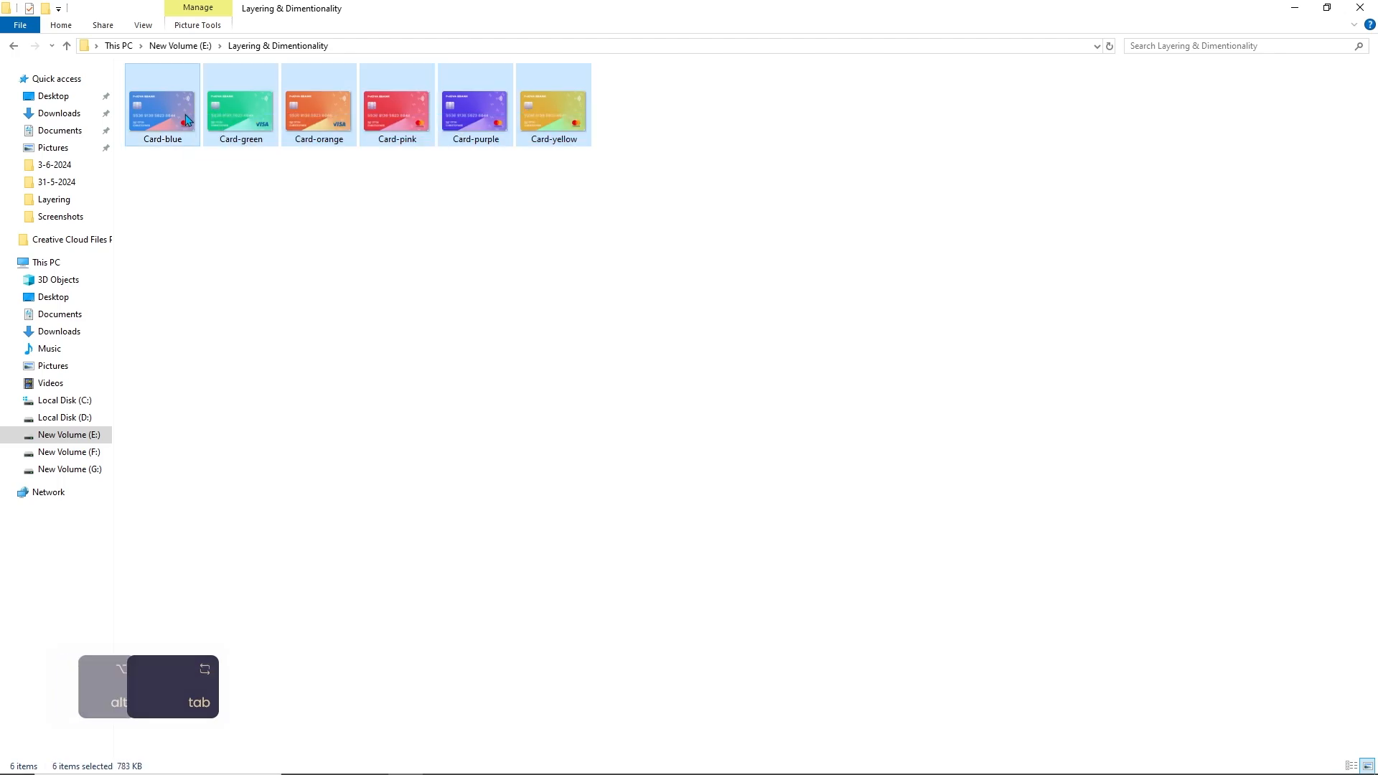
{"action": "key", "text": "ctrl"}
{"action": "key", "text": "ctrl+c"}
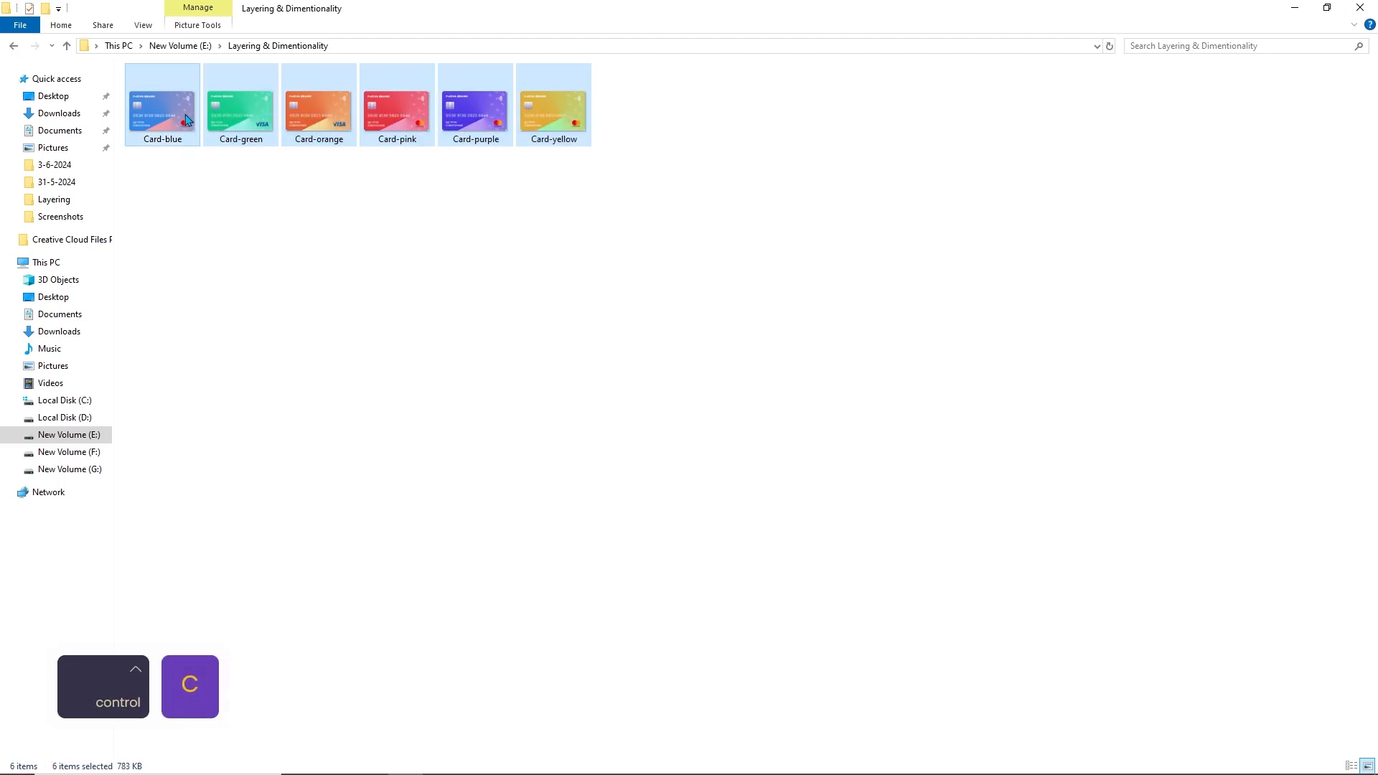
Step: Switch back to Figma, paste the six card images and move them to empty canvas beside the phone frame
{"action": "key", "text": "alt+Tab"}
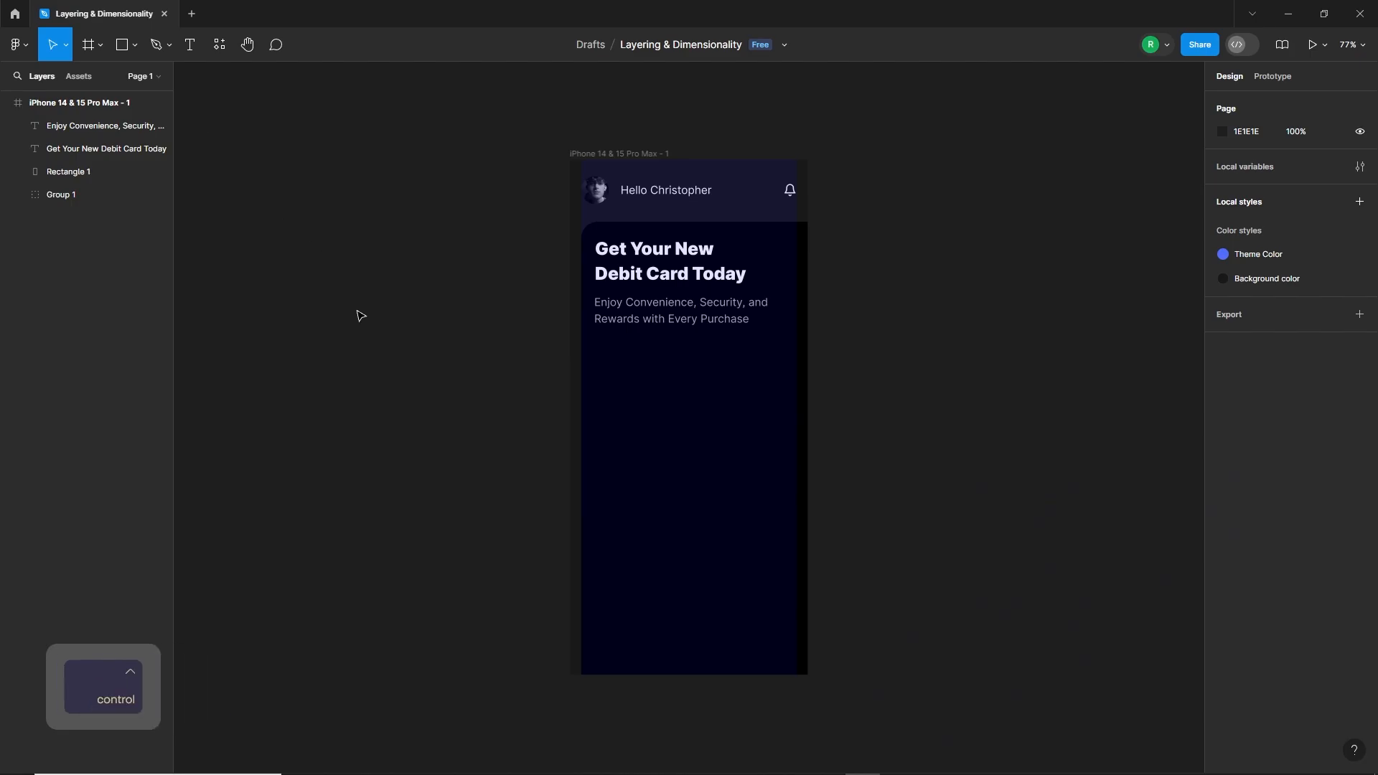
{"action": "key", "text": "ctrl+v"}
{"action": "scroll", "coordinate": [1034, 459], "scroll_direction": "down", "scroll_amount": 4}
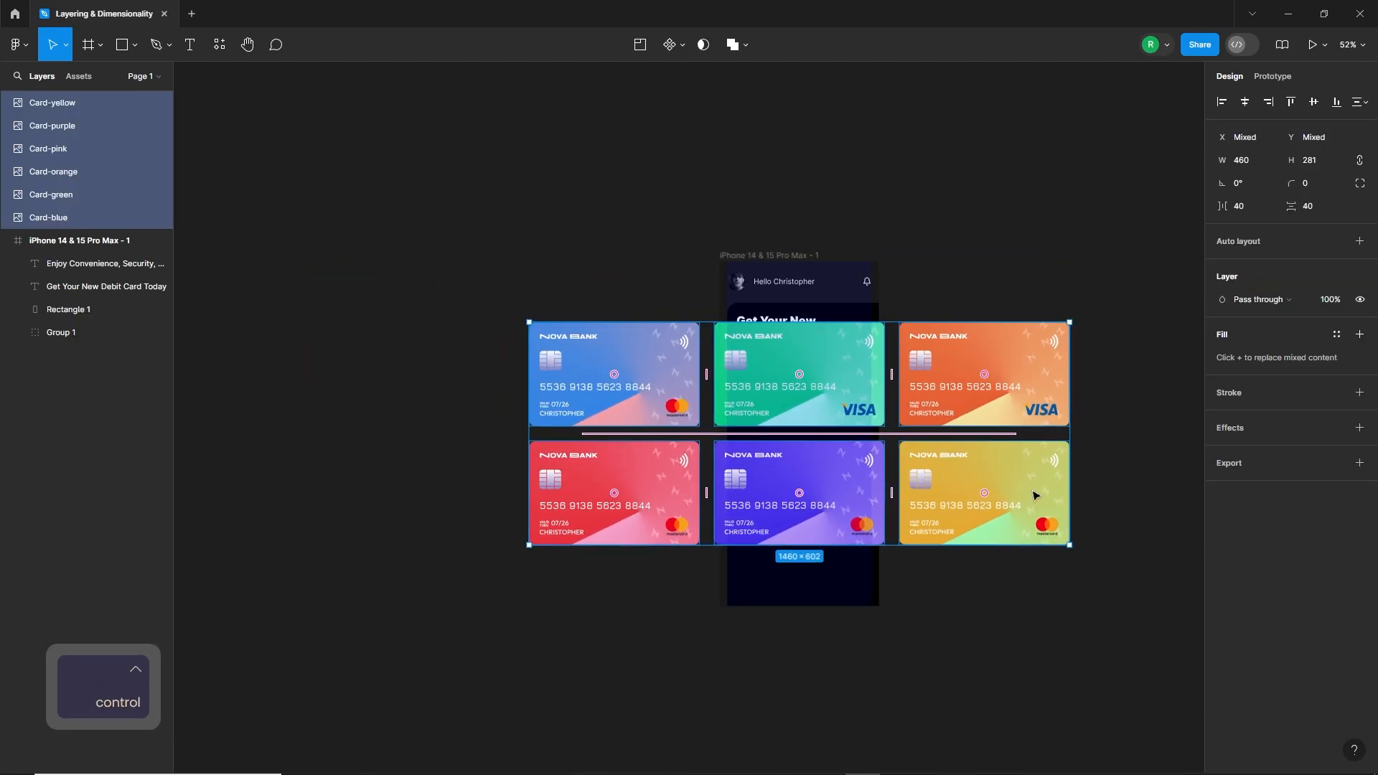
{"action": "left_click_drag", "start_coordinate": [1036, 495], "coordinate": [624, 531]}
{"action": "left_click_drag", "start_coordinate": [615, 639], "coordinate": [786, 639]}
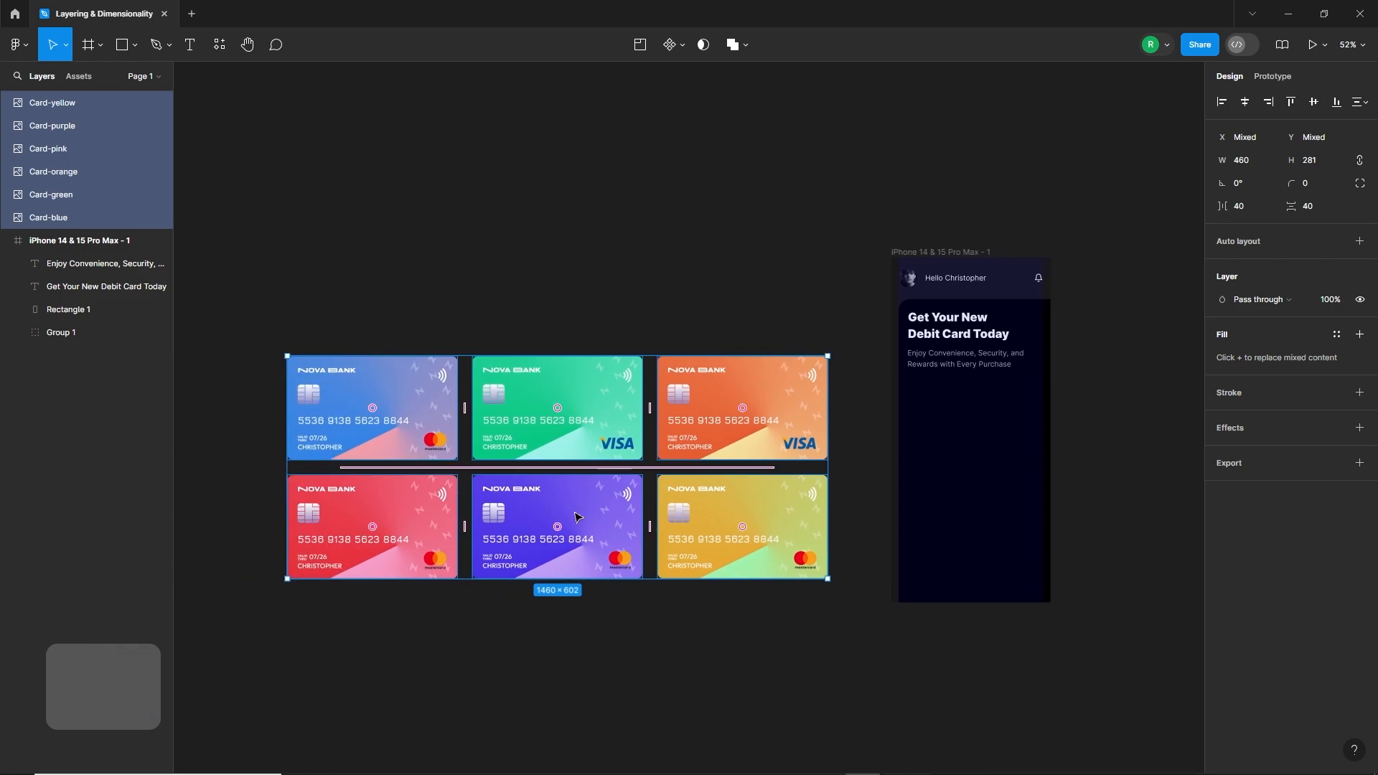
{"action": "left_click", "coordinate": [651, 632]}
Step: Arrange the cards in one overlapping column, from top to bottom blue, orange, purple, yellow, pink and green
{"action": "left_click", "coordinate": [605, 442]}
{"action": "left_click_drag", "start_coordinate": [605, 442], "coordinate": [695, 742]}
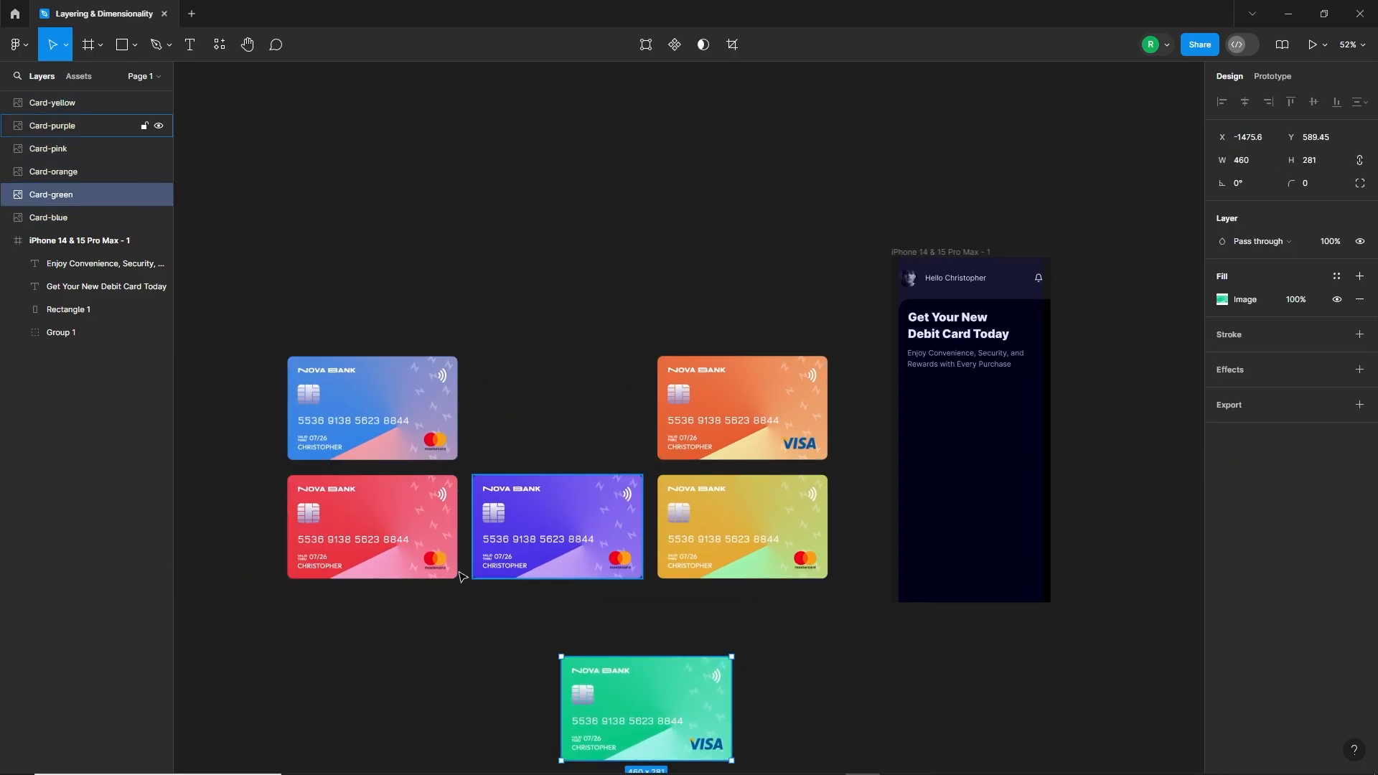
{"action": "left_click_drag", "start_coordinate": [387, 546], "coordinate": [661, 698]}
{"action": "left_click", "coordinate": [483, 627]}
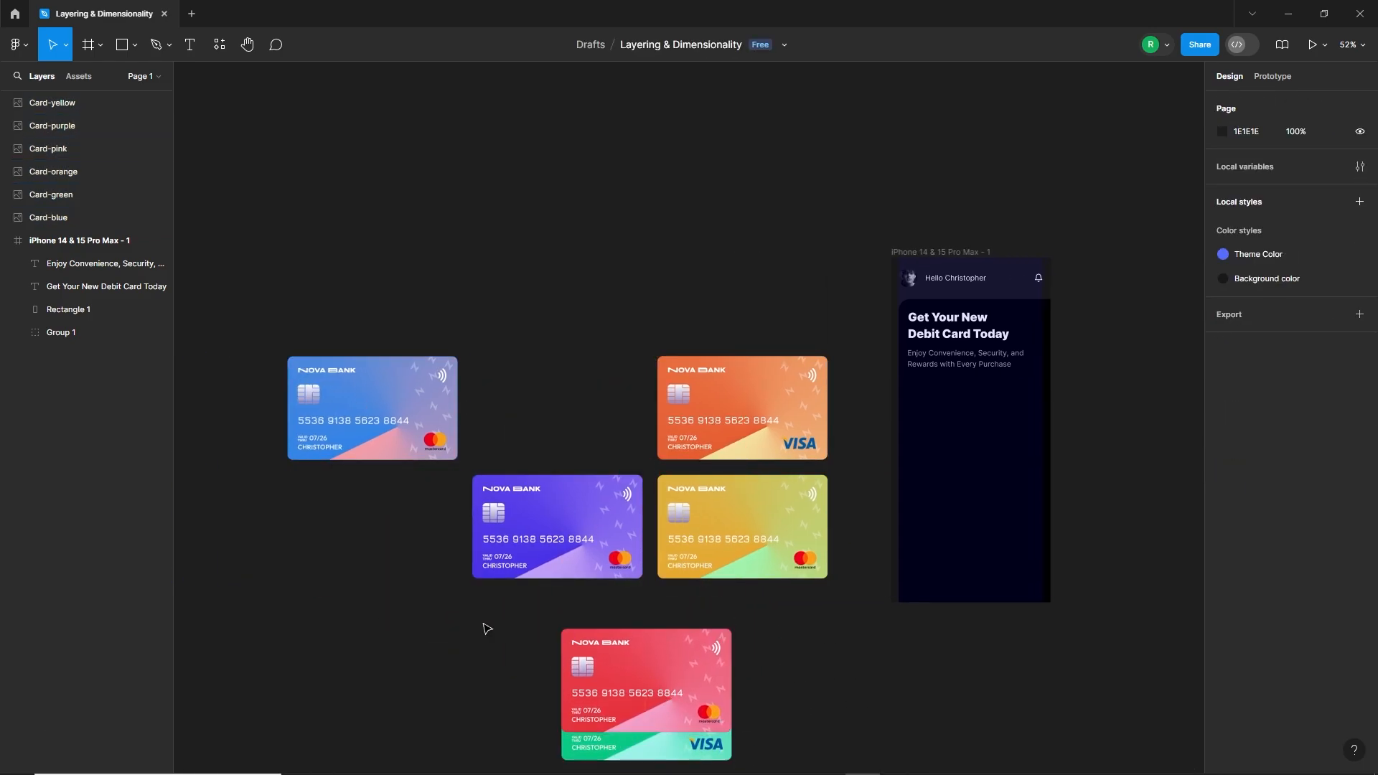
{"action": "left_click_drag", "start_coordinate": [556, 564], "coordinate": [428, 599]}
{"action": "left_click_drag", "start_coordinate": [725, 543], "coordinate": [640, 645]}
{"action": "left_click", "coordinate": [466, 638]}
{"action": "left_click_drag", "start_coordinate": [450, 578], "coordinate": [634, 593]}
{"action": "left_click_drag", "start_coordinate": [739, 409], "coordinate": [642, 513]}
{"action": "left_click", "coordinate": [434, 424]}
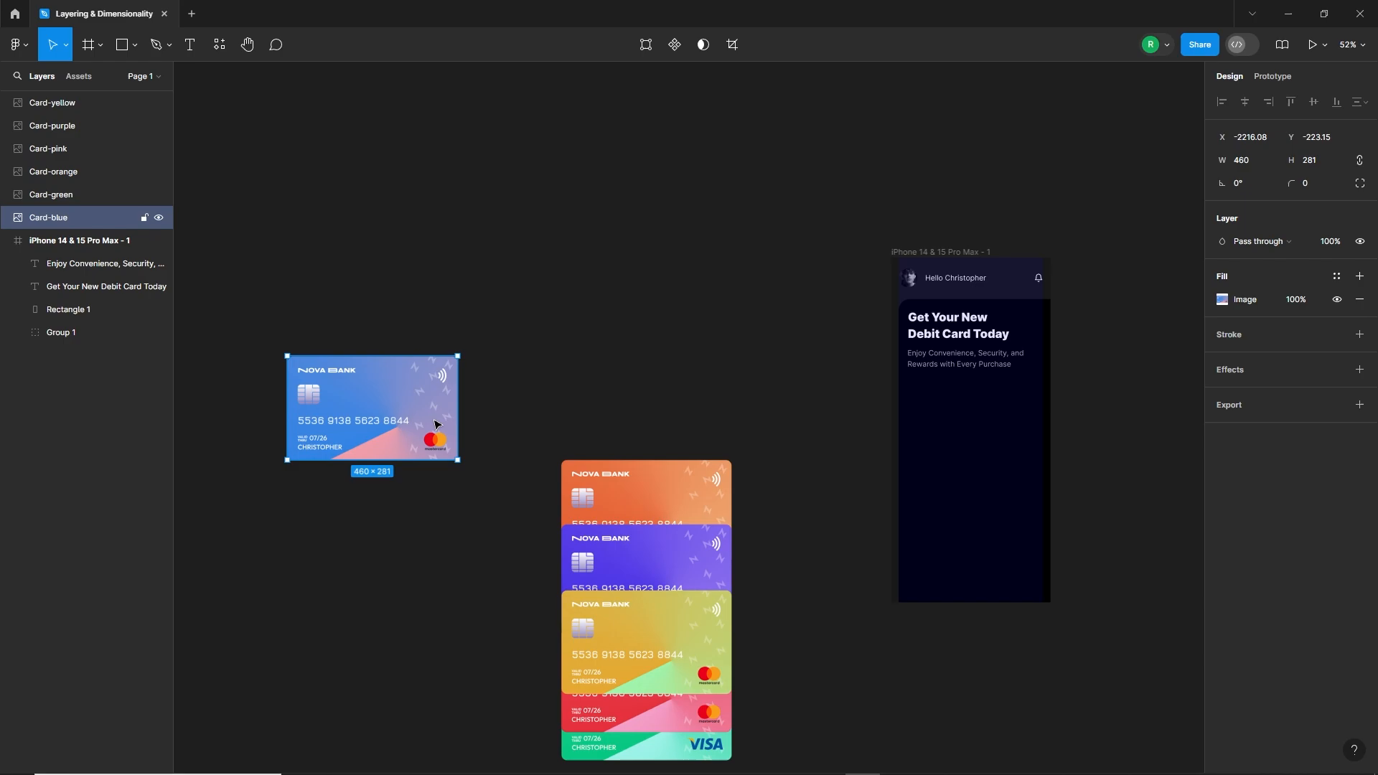
{"action": "left_click_drag", "start_coordinate": [434, 424], "coordinate": [708, 447]}
Step: Bring the pink card in front of the yellow card and the green card to the very front of the column
{"action": "scroll", "coordinate": [664, 646], "scroll_direction": "down", "scroll_amount": 1}
{"action": "left_click", "coordinate": [664, 693]}
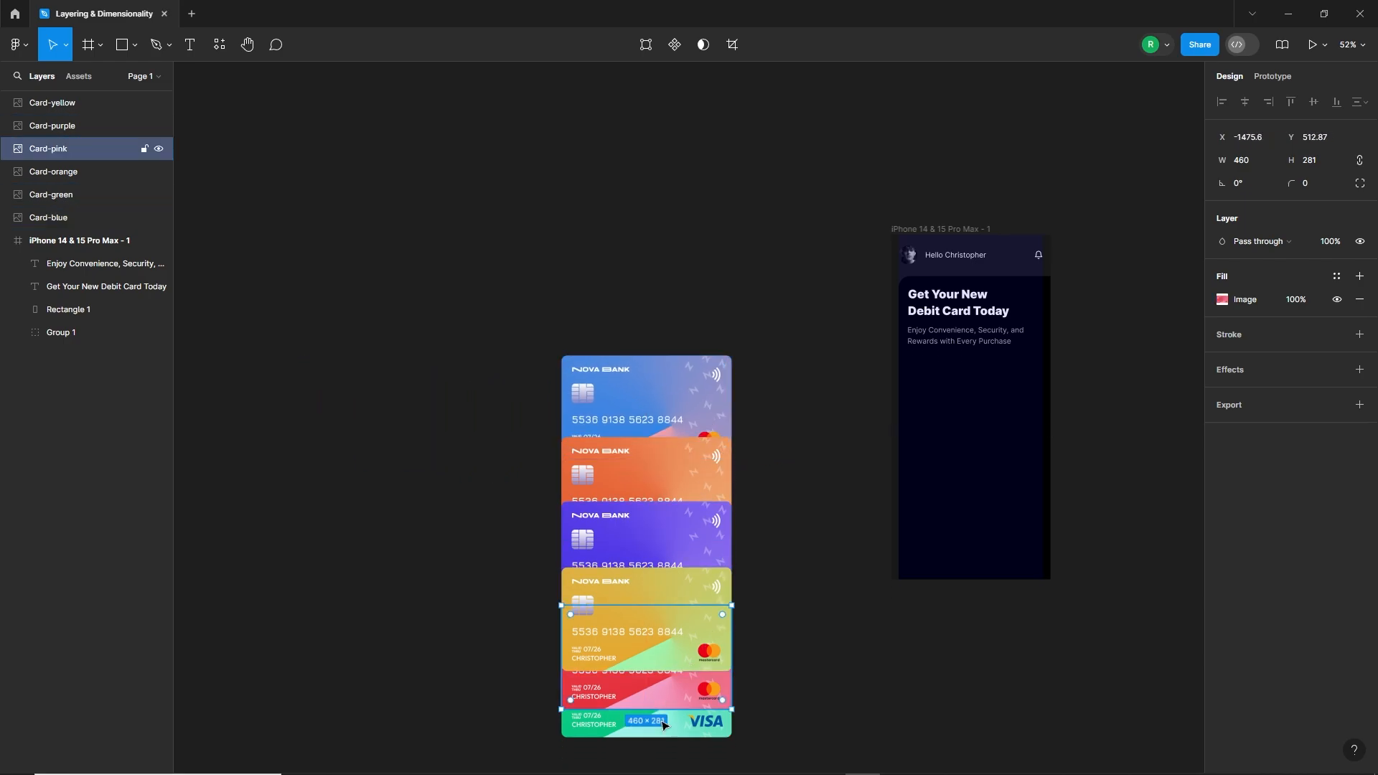
{"action": "left_click", "coordinate": [664, 725], "text": "shift"}
{"action": "key", "text": "ctrl+shift+bracketright"}
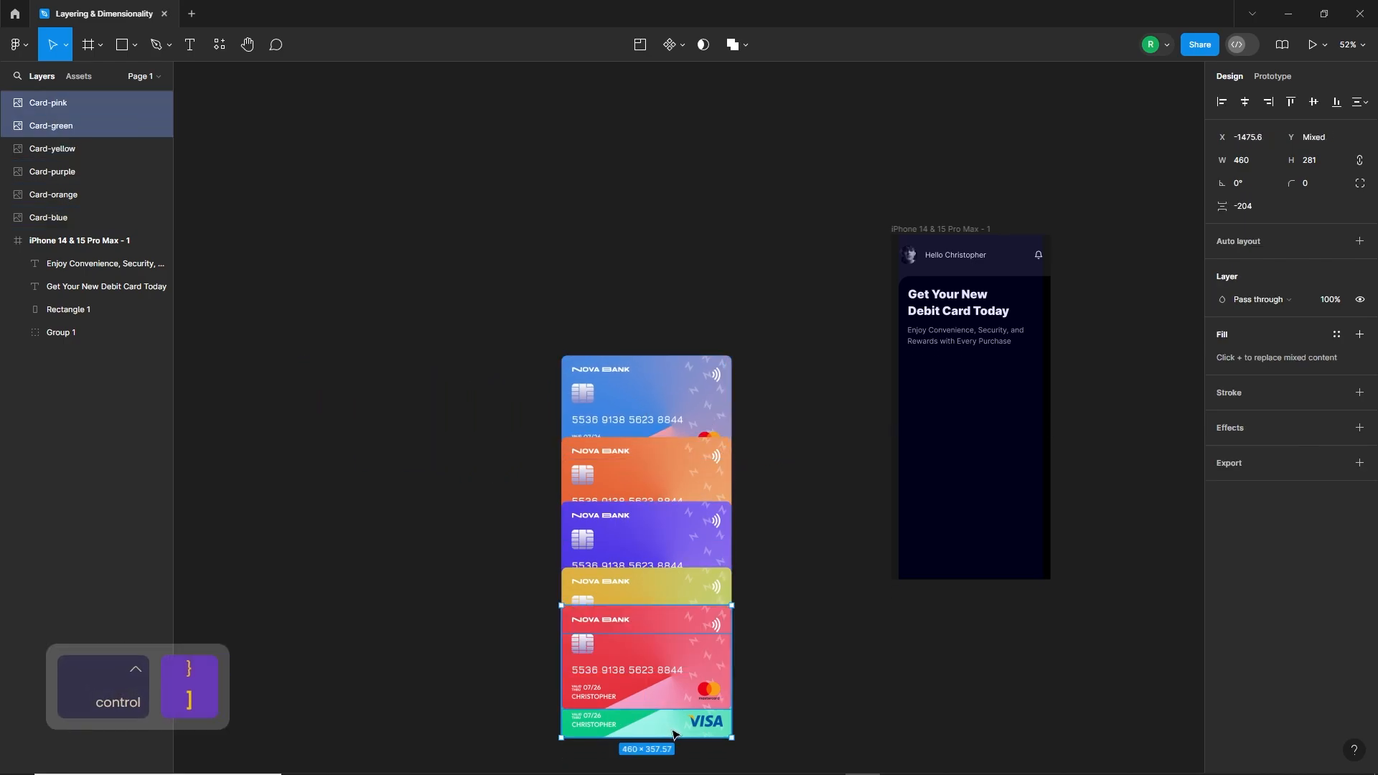
{"action": "left_click", "coordinate": [673, 734]}
{"action": "key", "text": "ctrl+bracketright"}
{"action": "left_click", "coordinate": [798, 653]}
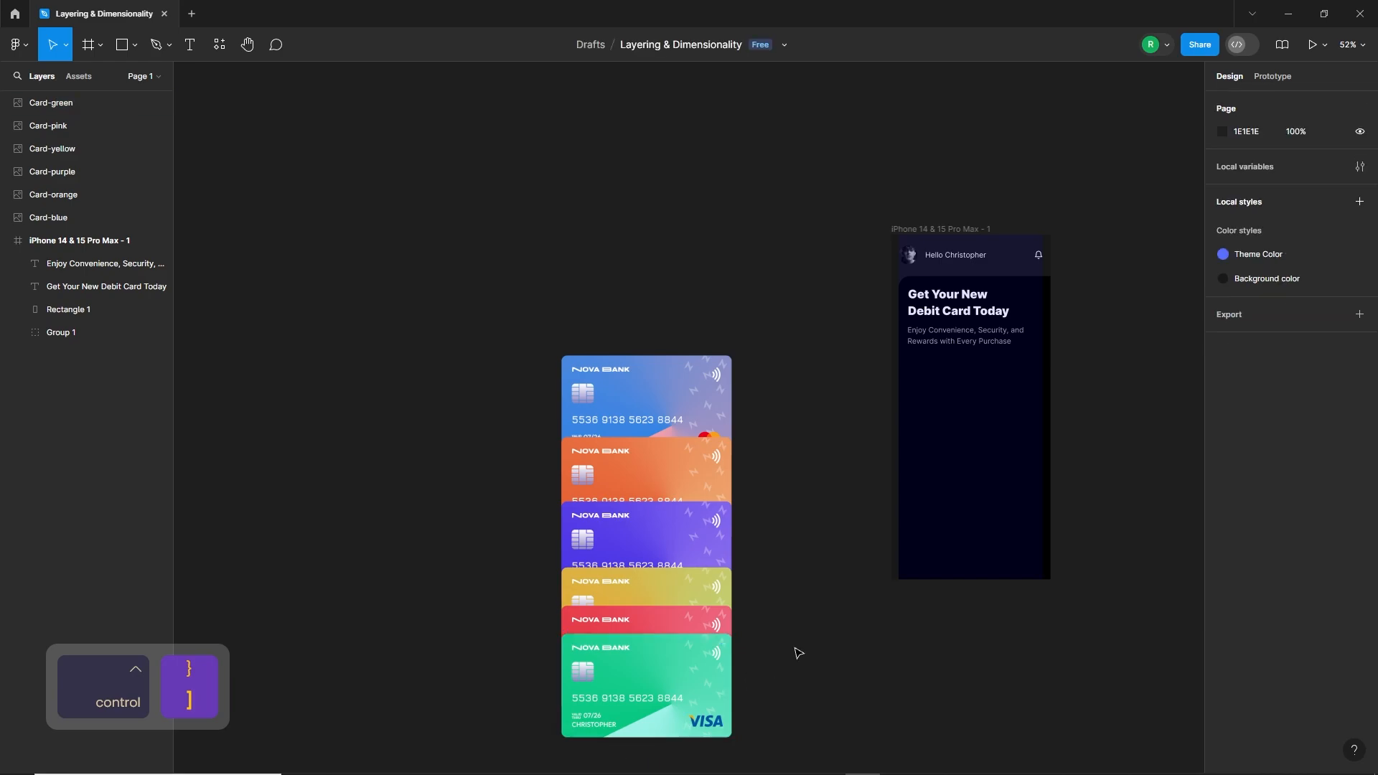
Step: Move all six cards level with the phone frame's top edge and scale each proportionally to about 368.55 × 225.14
{"action": "left_click_drag", "start_coordinate": [752, 465], "coordinate": [725, 554]}
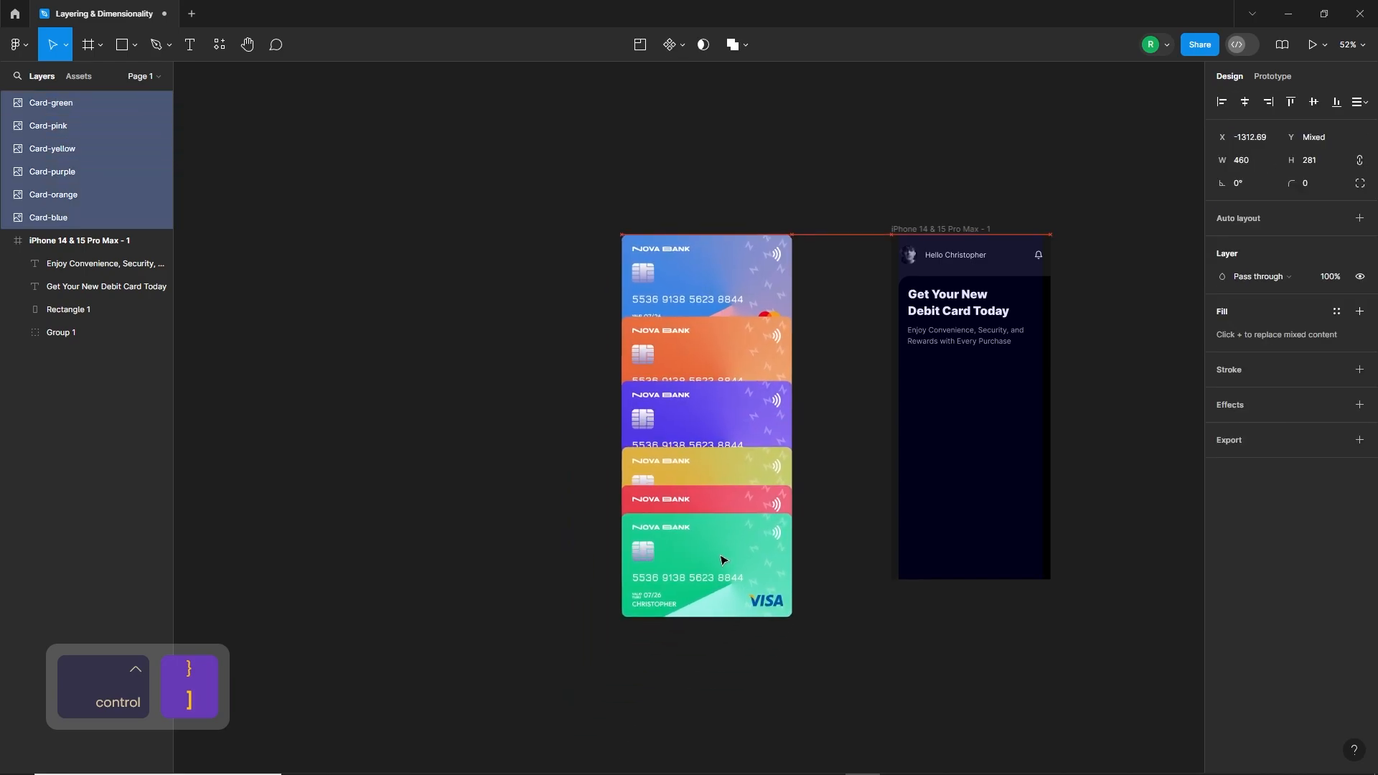
{"action": "left_click_drag", "start_coordinate": [791, 618], "coordinate": [710, 541]}
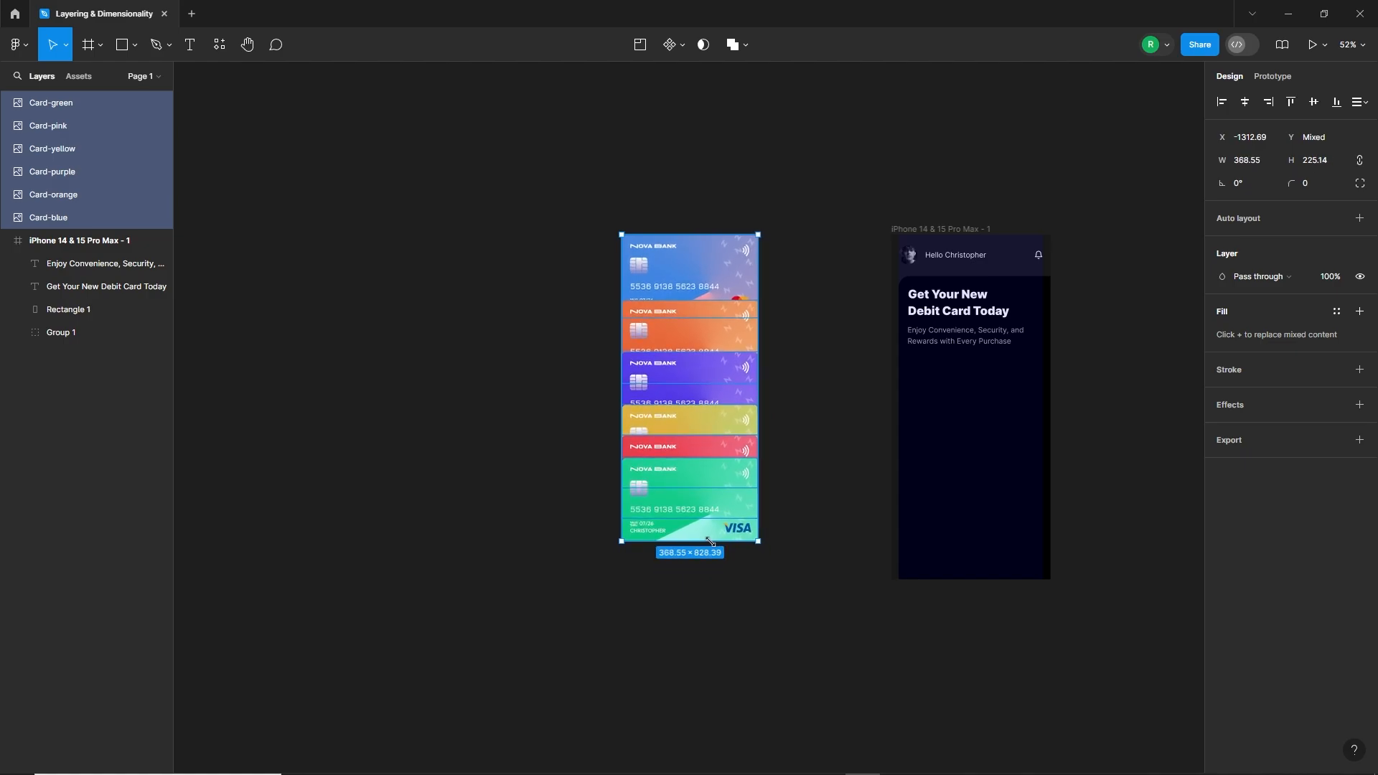
{"action": "left_click", "coordinate": [794, 538]}
Step: Reduce the pink card's width to 348.55 and the yellow card's width to 328.55, keeping their proportions
{"action": "left_click_drag", "start_coordinate": [805, 452], "coordinate": [671, 480]}
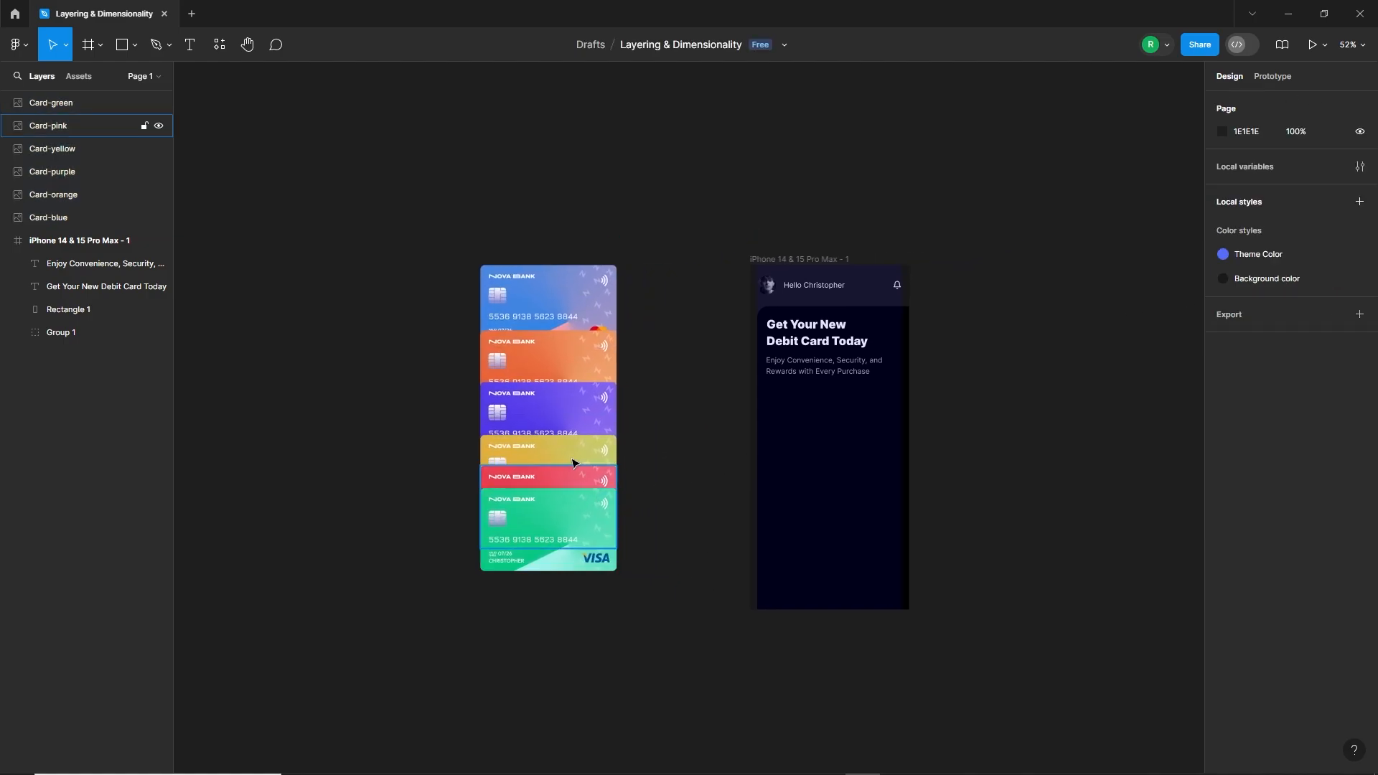
{"action": "left_click_drag", "start_coordinate": [521, 224], "coordinate": [600, 530]}
{"action": "left_click", "coordinate": [608, 477]}
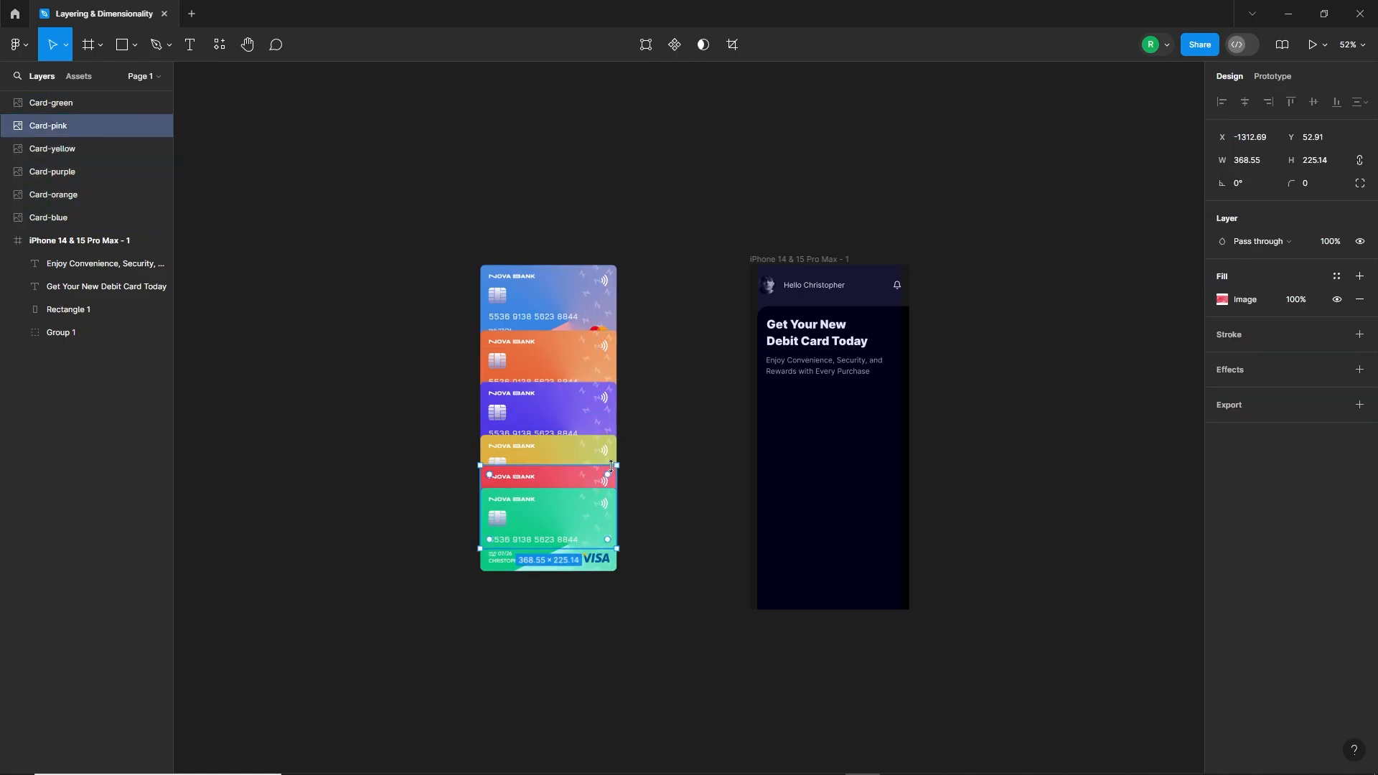
{"action": "key", "text": "shift+Down"}
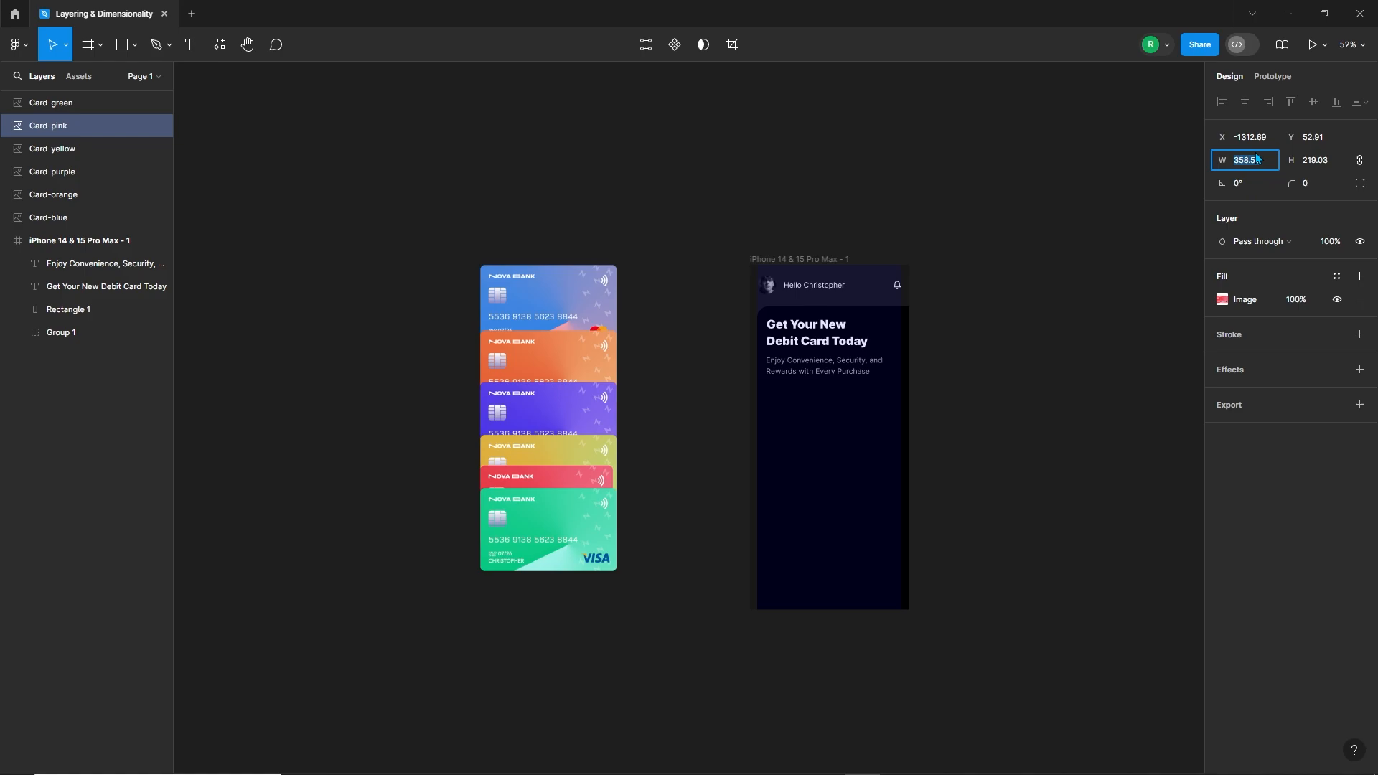
{"action": "left_click", "coordinate": [585, 439]}
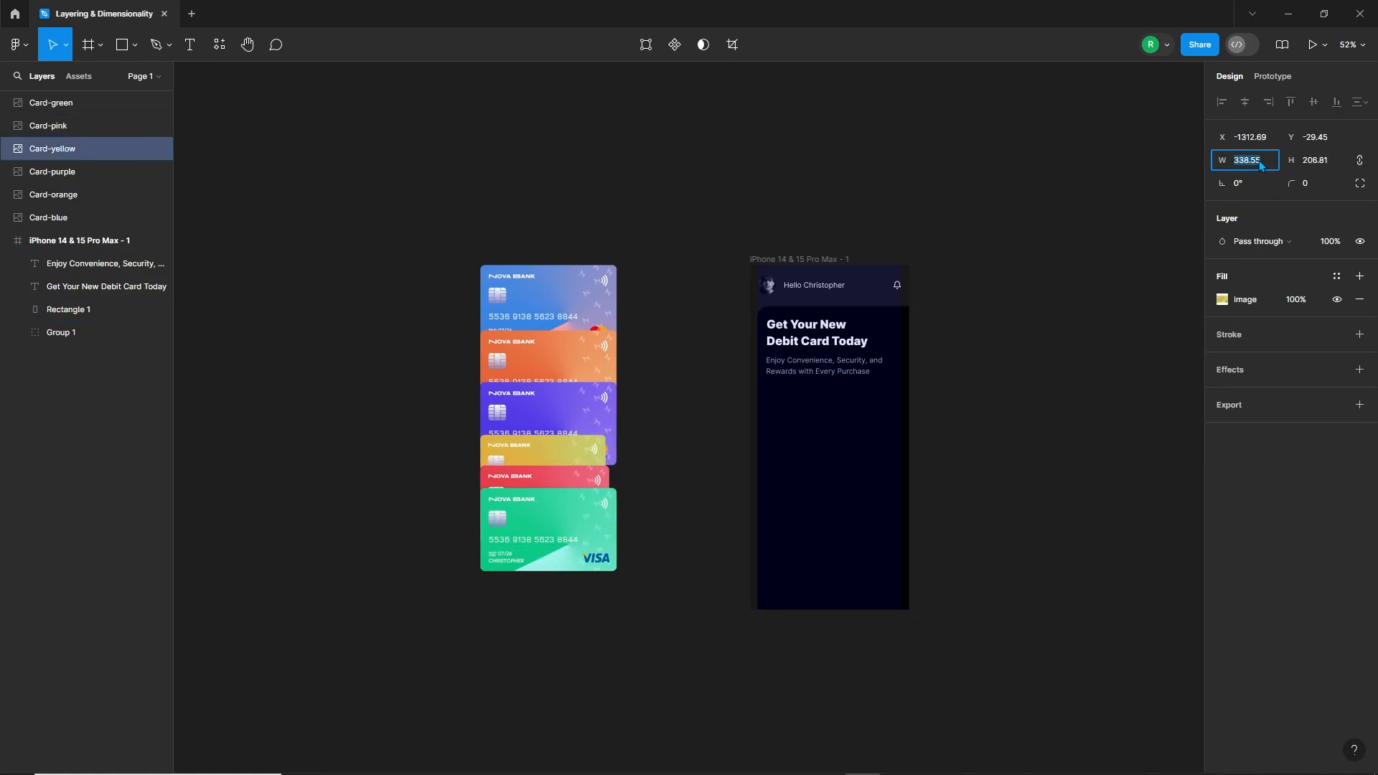
Step: Reduce the purple card's width to 308.55 and the orange card's width to 288.55, keeping their proportions
{"action": "left_click", "coordinate": [574, 412]}
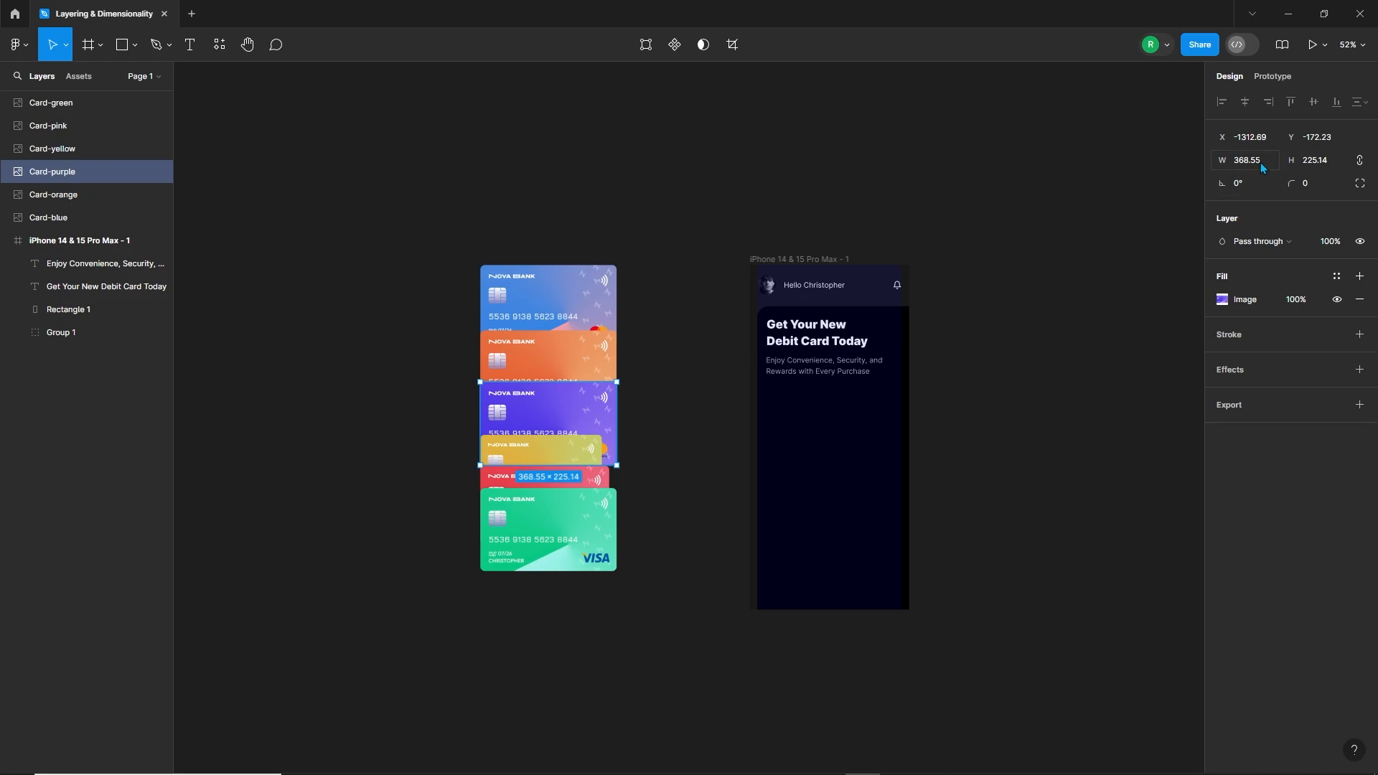
{"action": "key", "text": "shift+Down"}
{"action": "key", "text": "shift+Down"}
{"action": "key", "text": "shift+Down"}
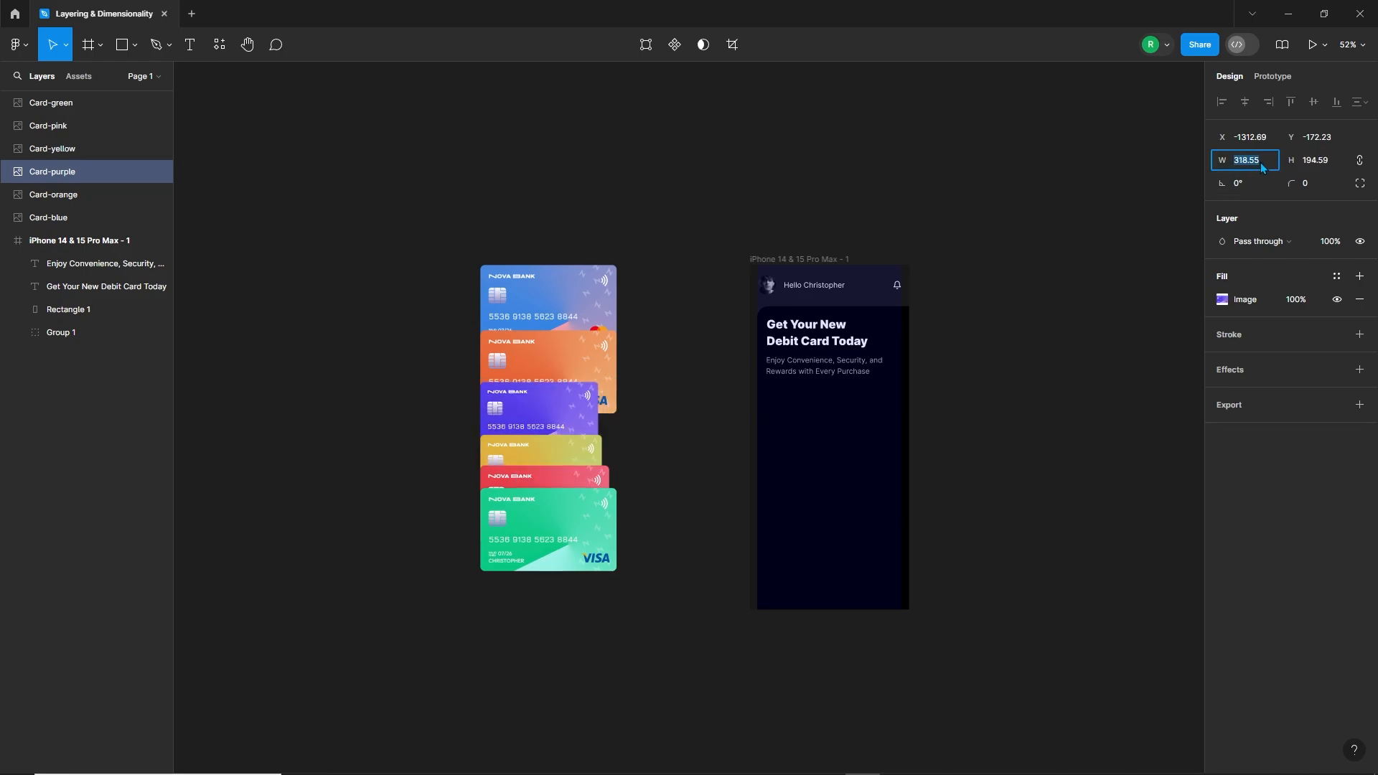
{"action": "left_click", "coordinate": [583, 357]}
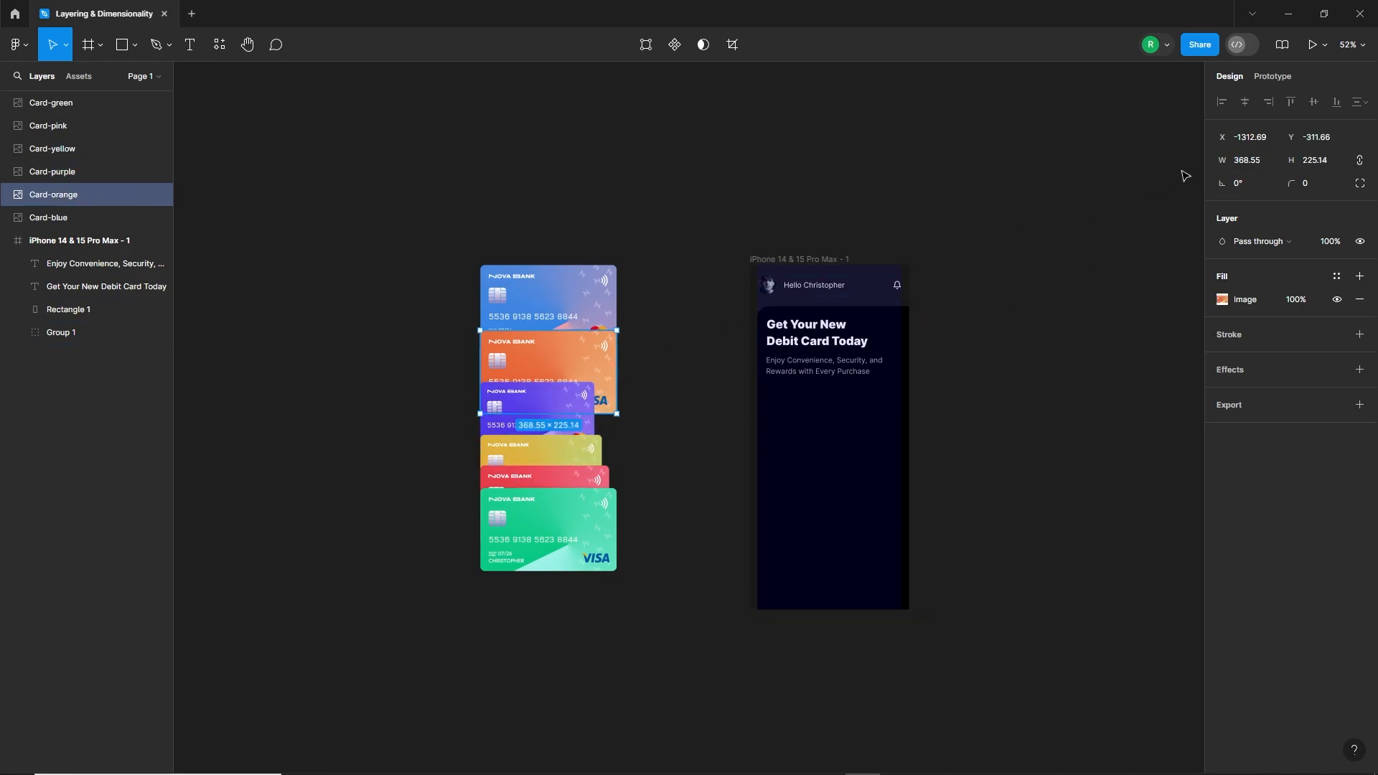
{"action": "key", "text": "shift+Down"}
{"action": "key", "text": "shift+Down"}
{"action": "key", "text": "shift+Down"}
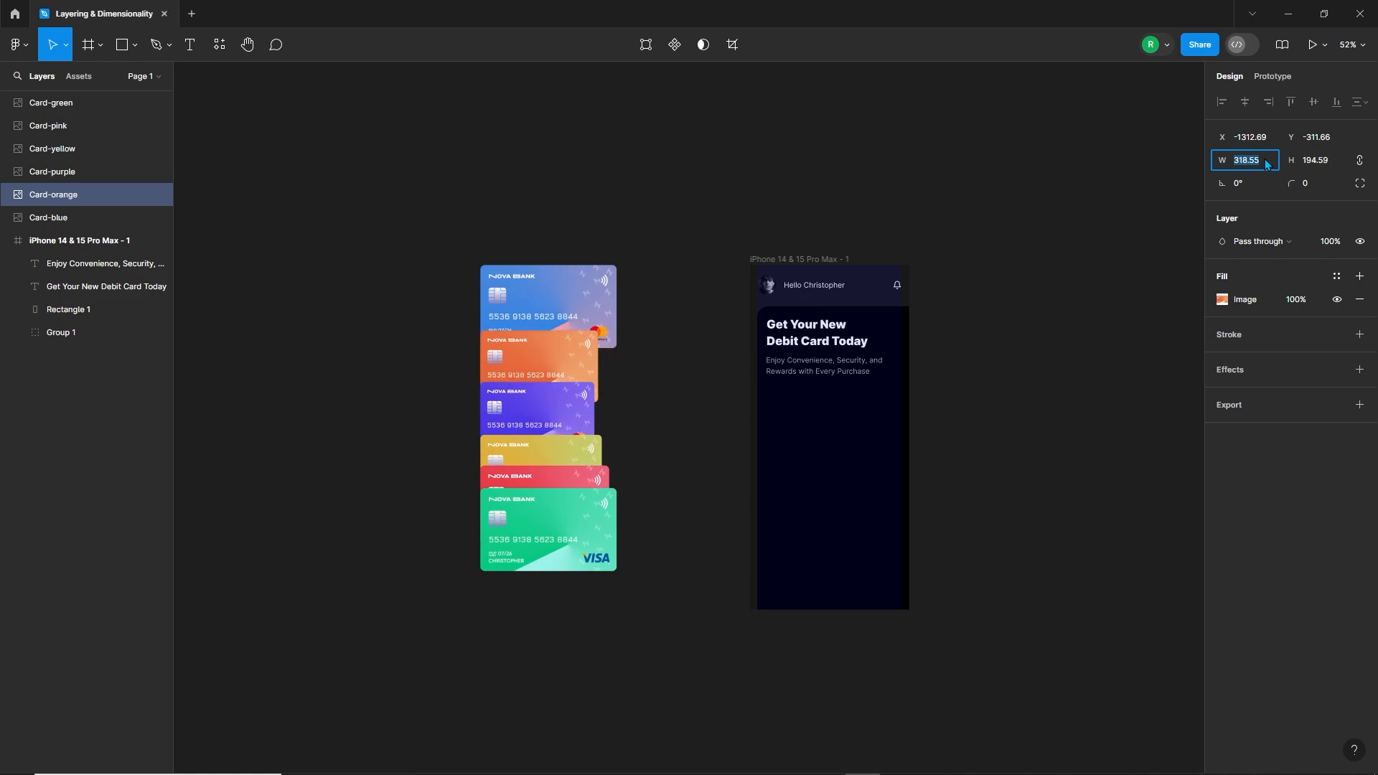
Step: Reduce the blue card's width to 268.55, keeping its proportions
{"action": "left_click", "coordinate": [589, 307]}
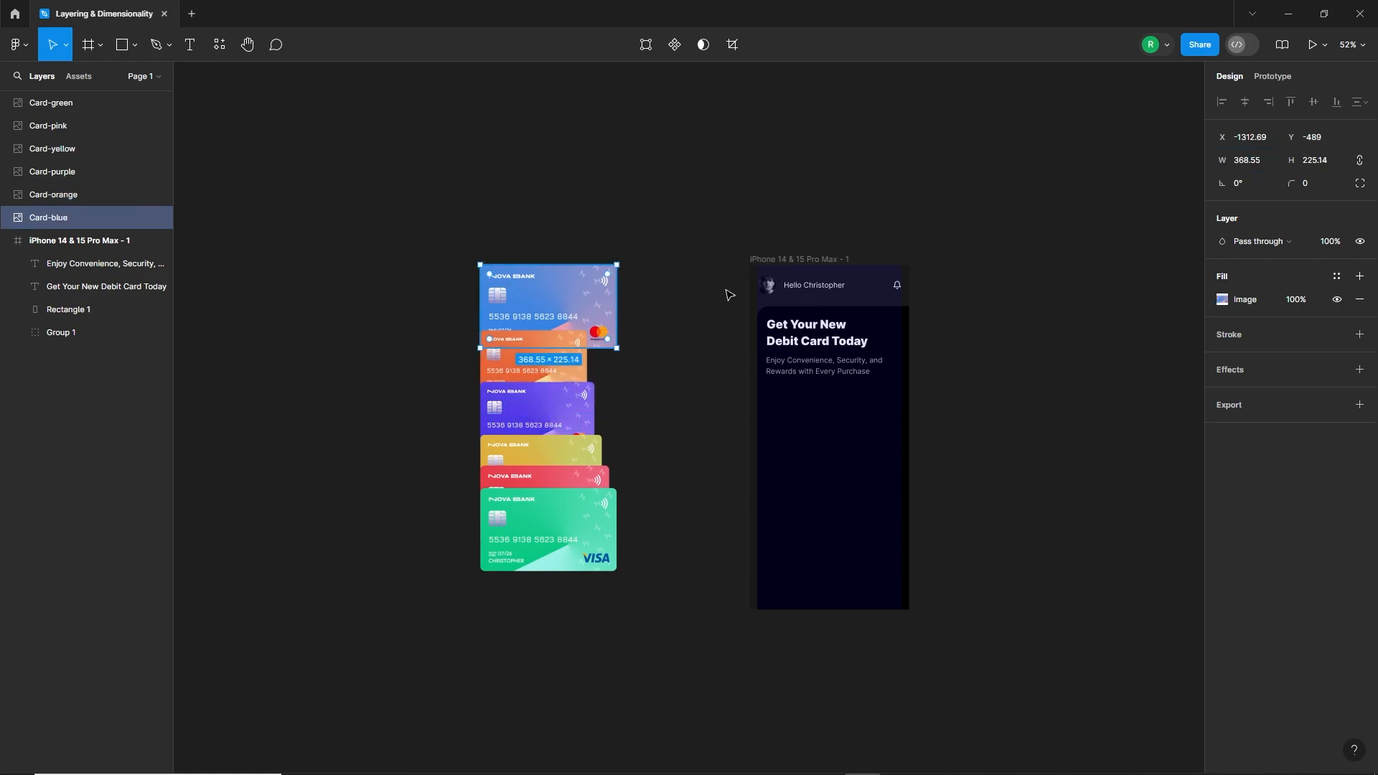
{"action": "key", "text": "shift+Down"}
{"action": "key", "text": "shift+Down"}
{"action": "key", "text": "shift+Down"}
{"action": "key", "text": "shift+Down"}
{"action": "key", "text": "shift+Down"}
{"action": "key", "text": "shift+Down"}
{"action": "key", "text": "shift+Down"}
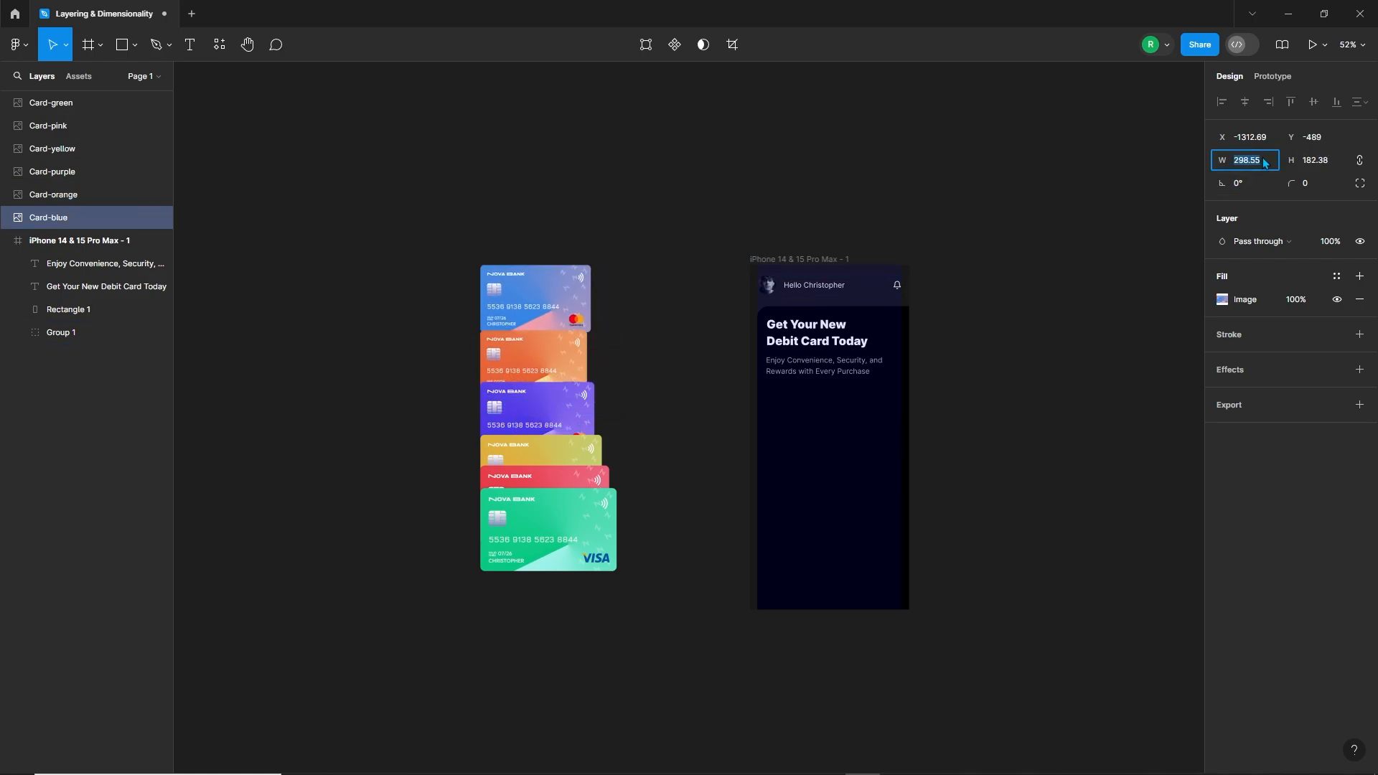
{"action": "left_click", "coordinate": [630, 325]}
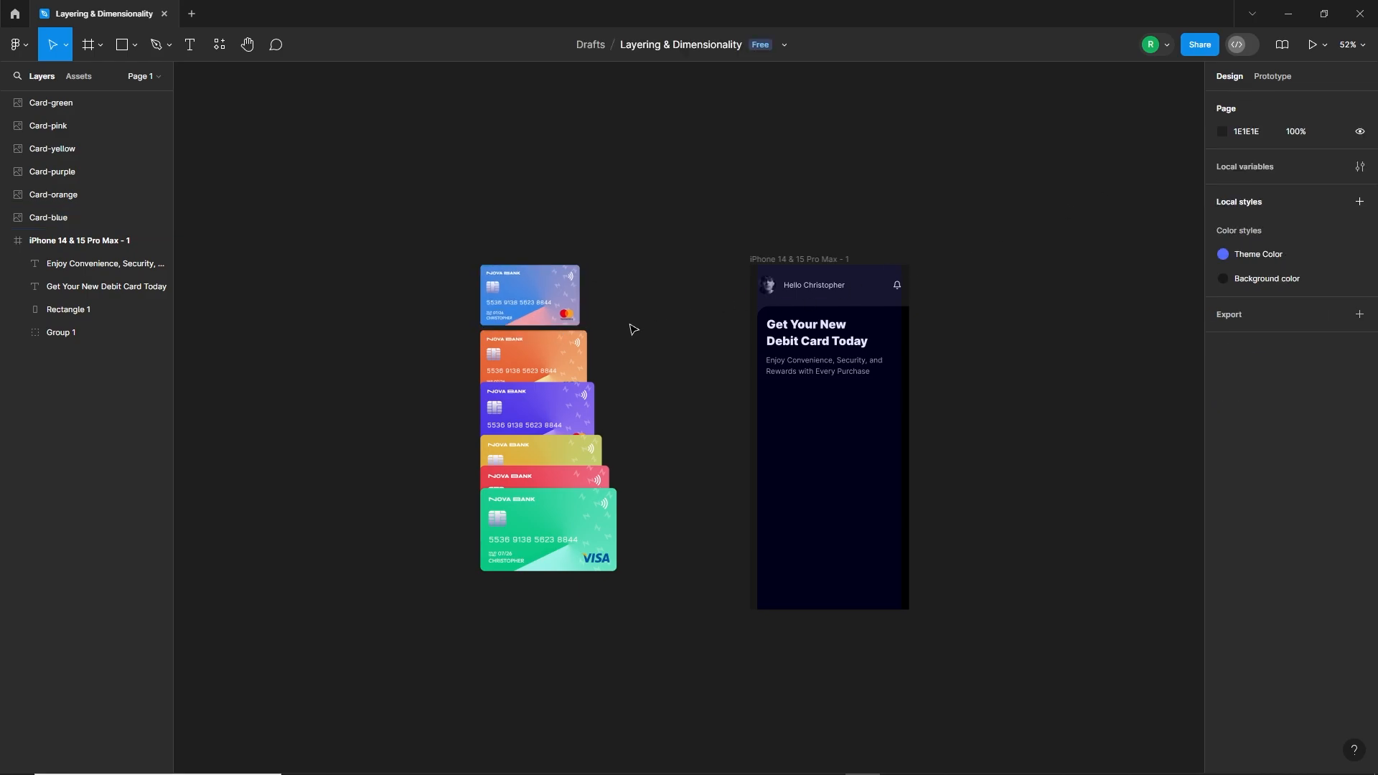
Step: Move the blue card down behind the orange card and distribute the vertical spacing of all six cards evenly
{"action": "left_click_drag", "start_coordinate": [549, 285], "coordinate": [548, 340]}
{"action": "left_click_drag", "start_coordinate": [542, 260], "coordinate": [732, 479]}
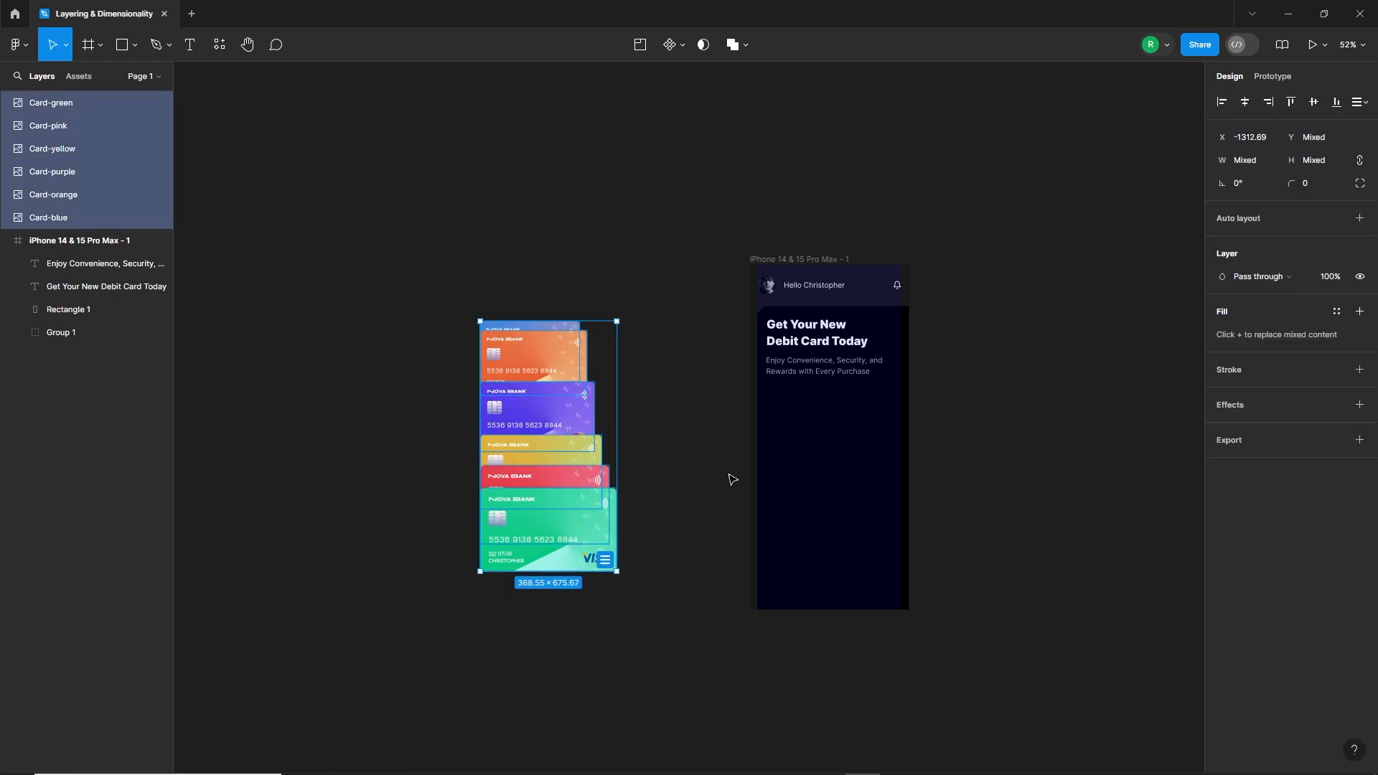
{"action": "left_click", "coordinate": [1360, 101]}
{"action": "left_click", "coordinate": [1263, 147]}
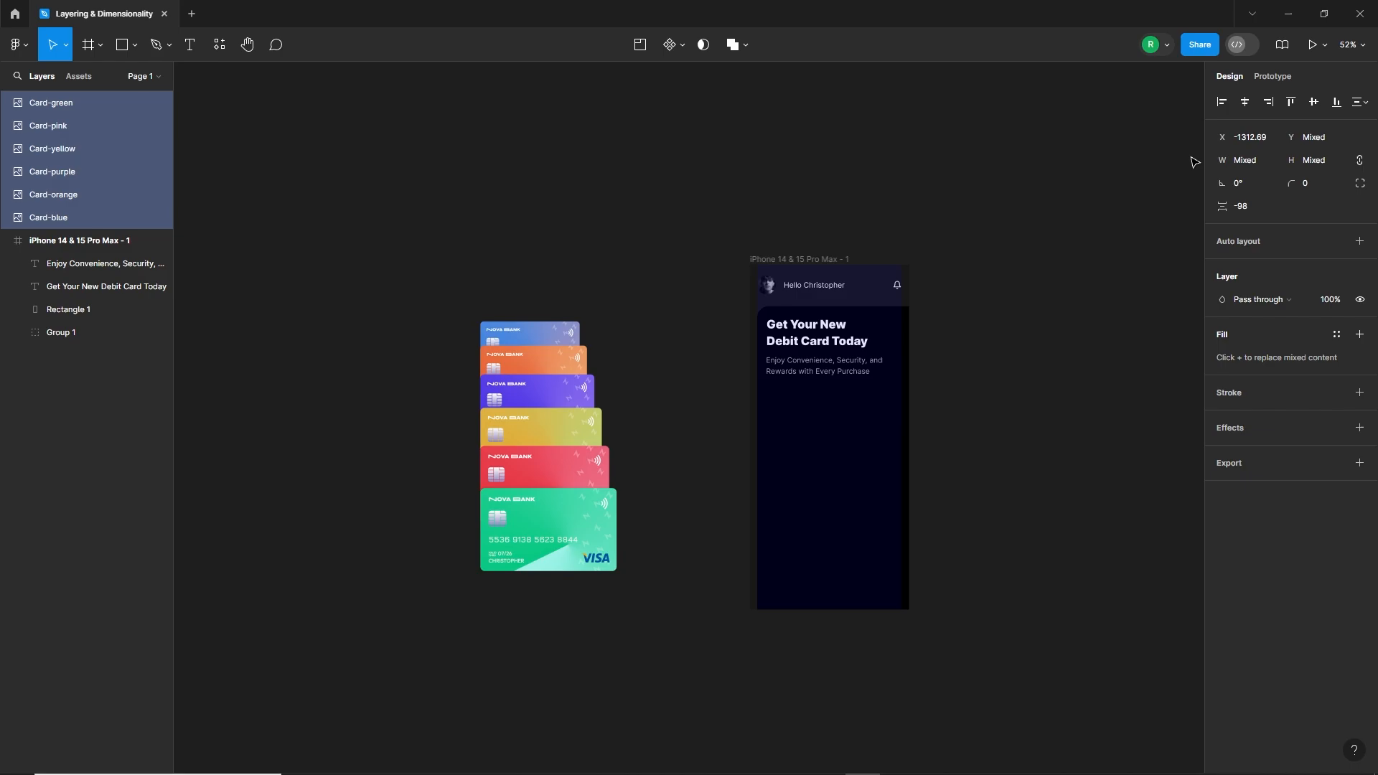
Step: Align the six cards on their horizontal centers and move the stack closer to the phone frame
{"action": "left_click", "coordinate": [1245, 102]}
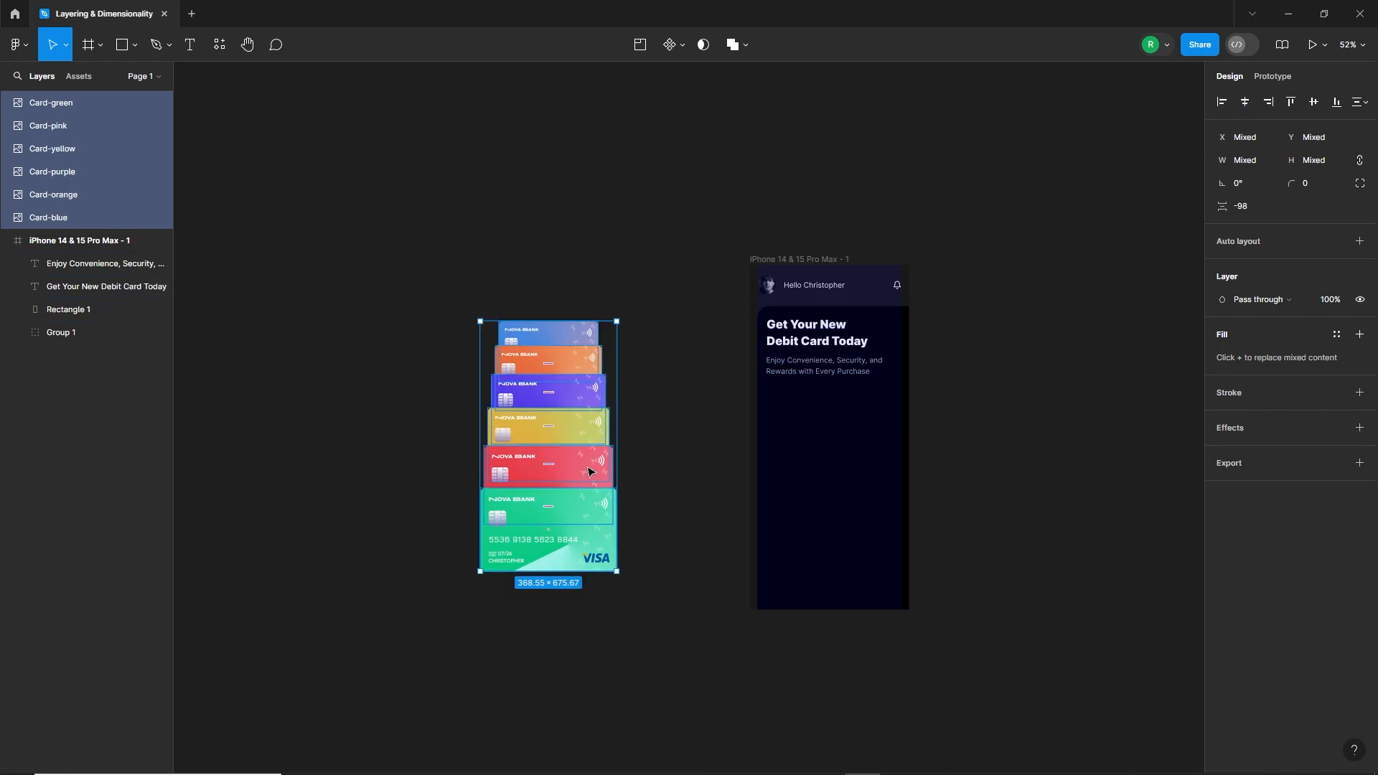
{"action": "left_click_drag", "start_coordinate": [554, 481], "coordinate": [647, 484]}
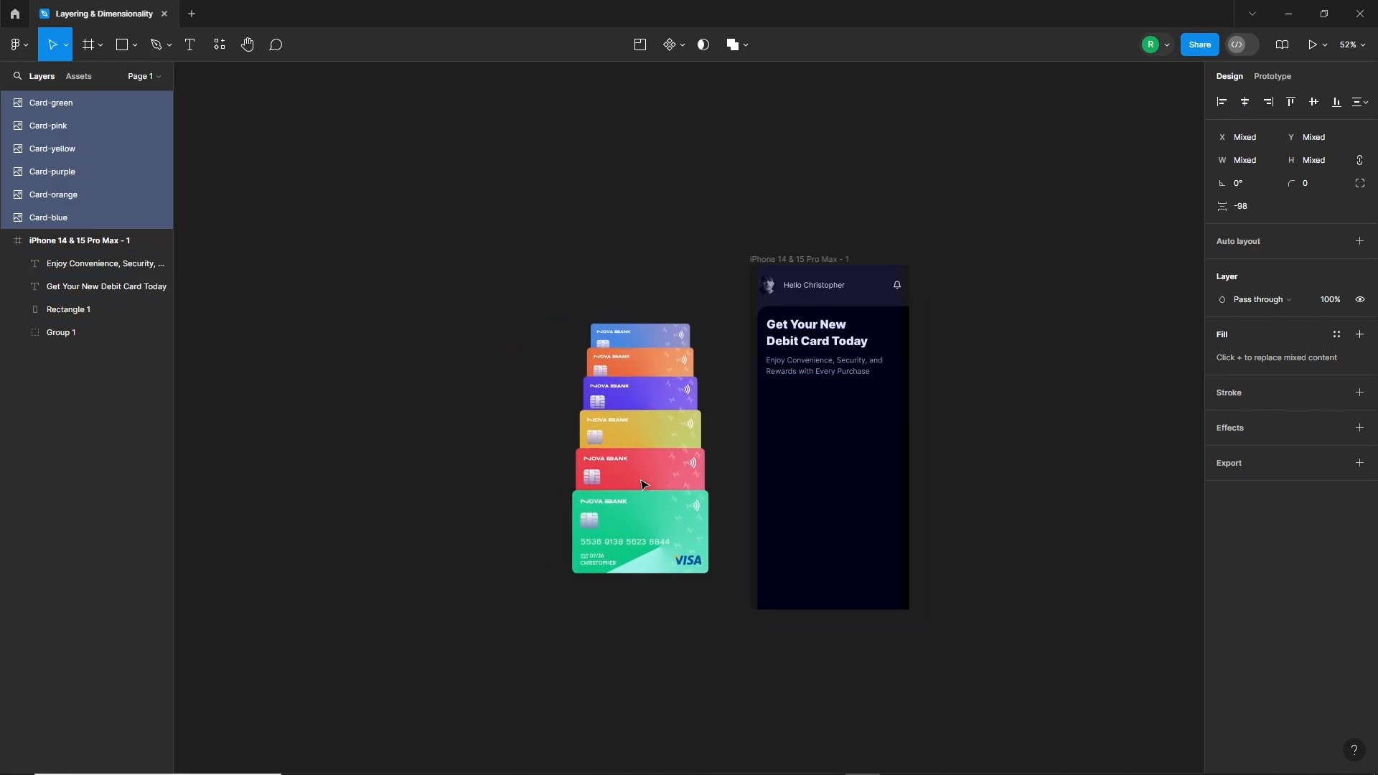
Step: Add a drop shadow to all six cards with a Y offset of -15 and a blur of 40
{"action": "scroll", "coordinate": [722, 453], "scroll_direction": "up", "scroll_amount": 3}
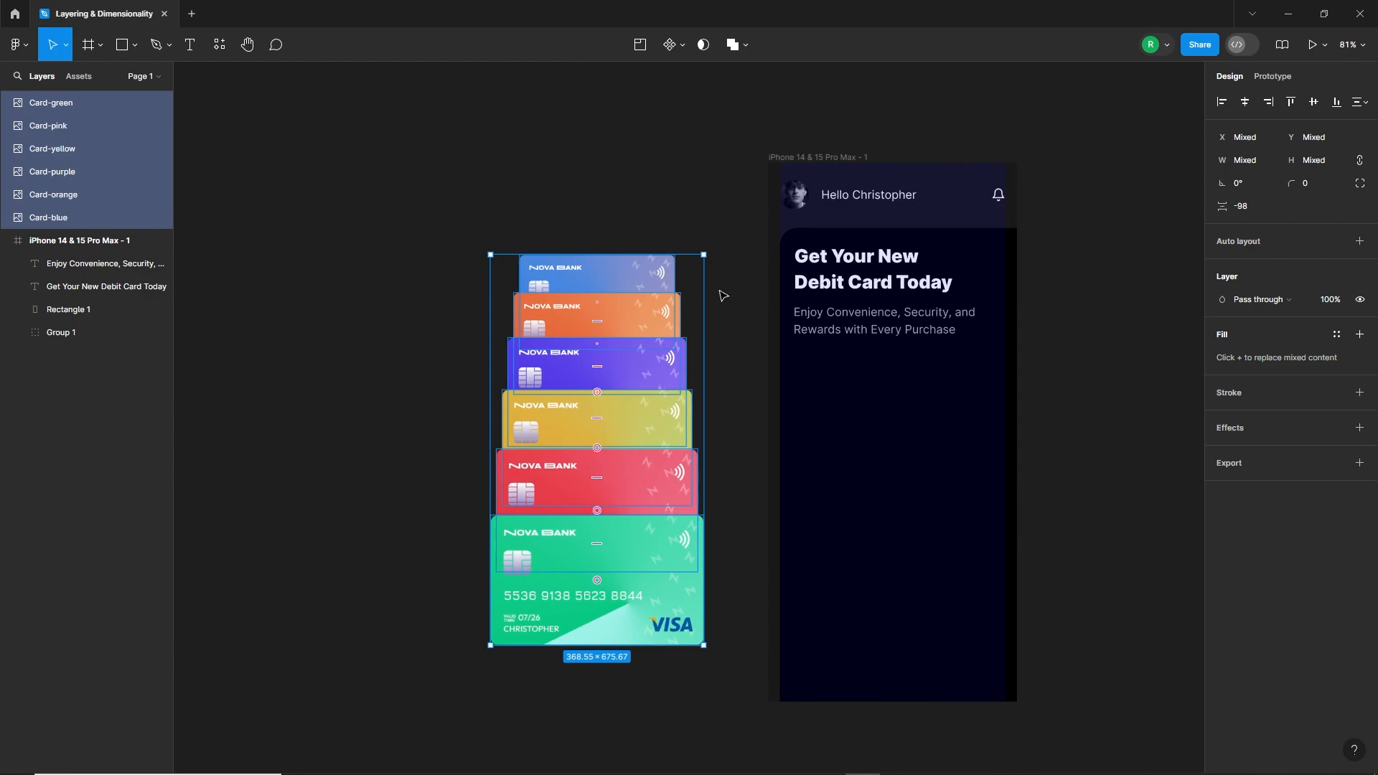
{"action": "left_click", "coordinate": [1359, 428]}
{"action": "left_click", "coordinate": [1290, 452]}
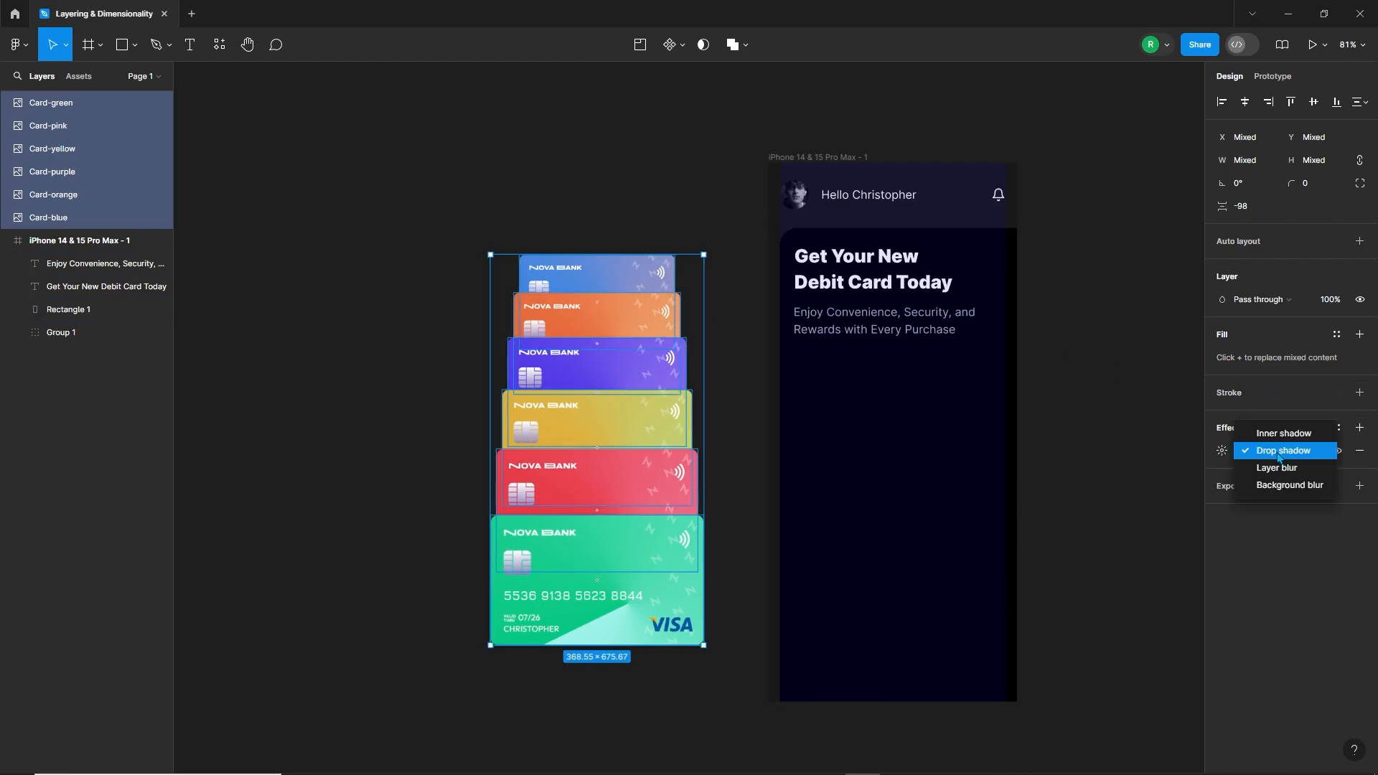
{"action": "left_click", "coordinate": [1285, 451]}
{"action": "left_click", "coordinate": [1221, 451]}
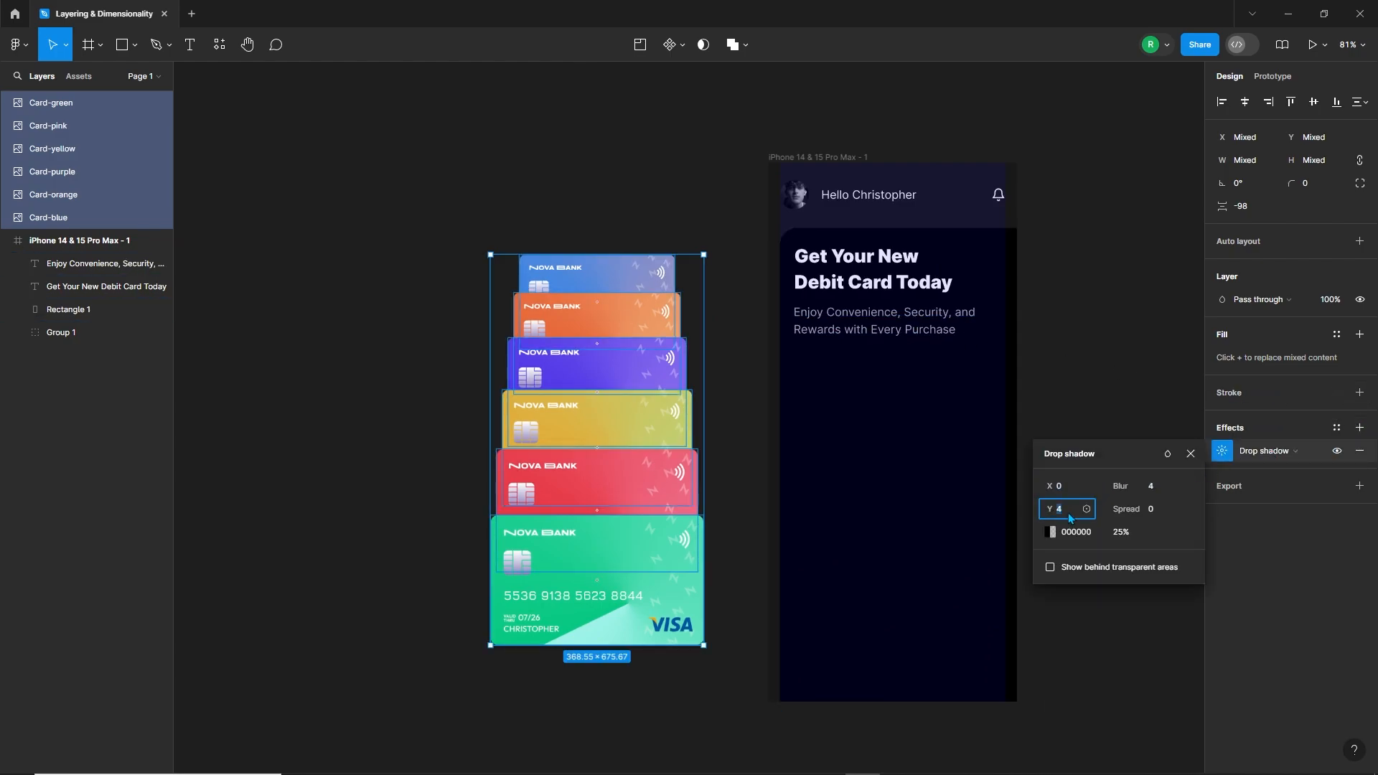
{"action": "type", "text": "-16"}
{"action": "key", "text": "Return"}
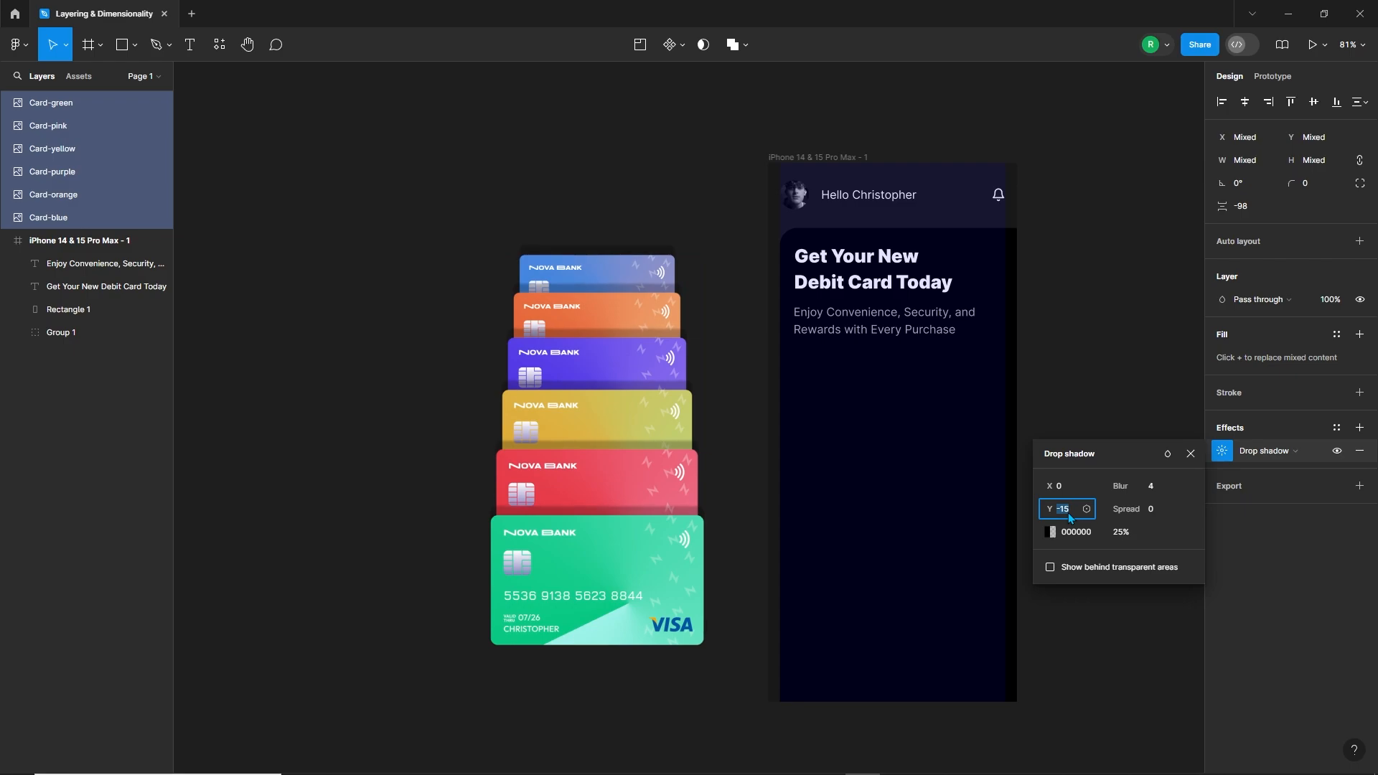
{"action": "left_click", "coordinate": [1160, 489]}
{"action": "type", "text": "0"}
{"action": "key", "text": "Return"}
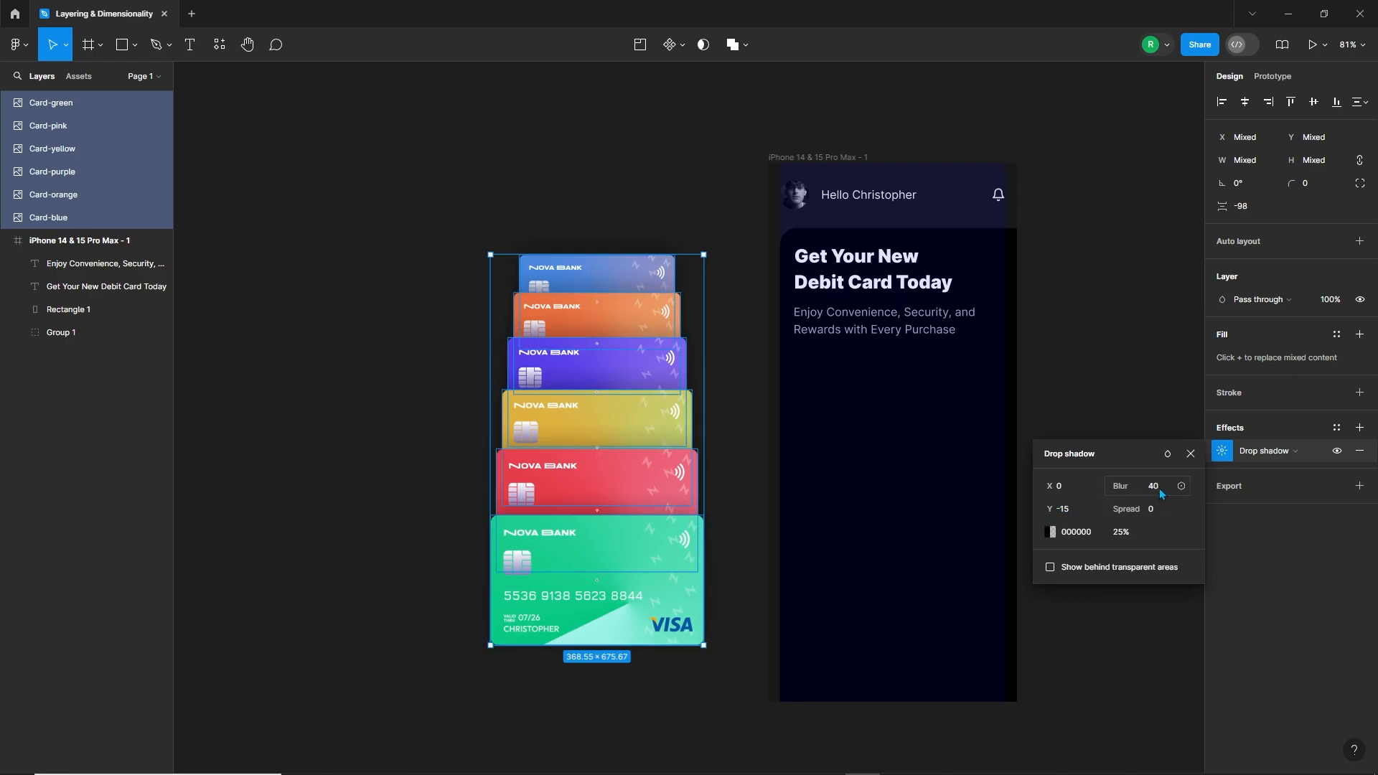
{"action": "left_click", "coordinate": [722, 414]}
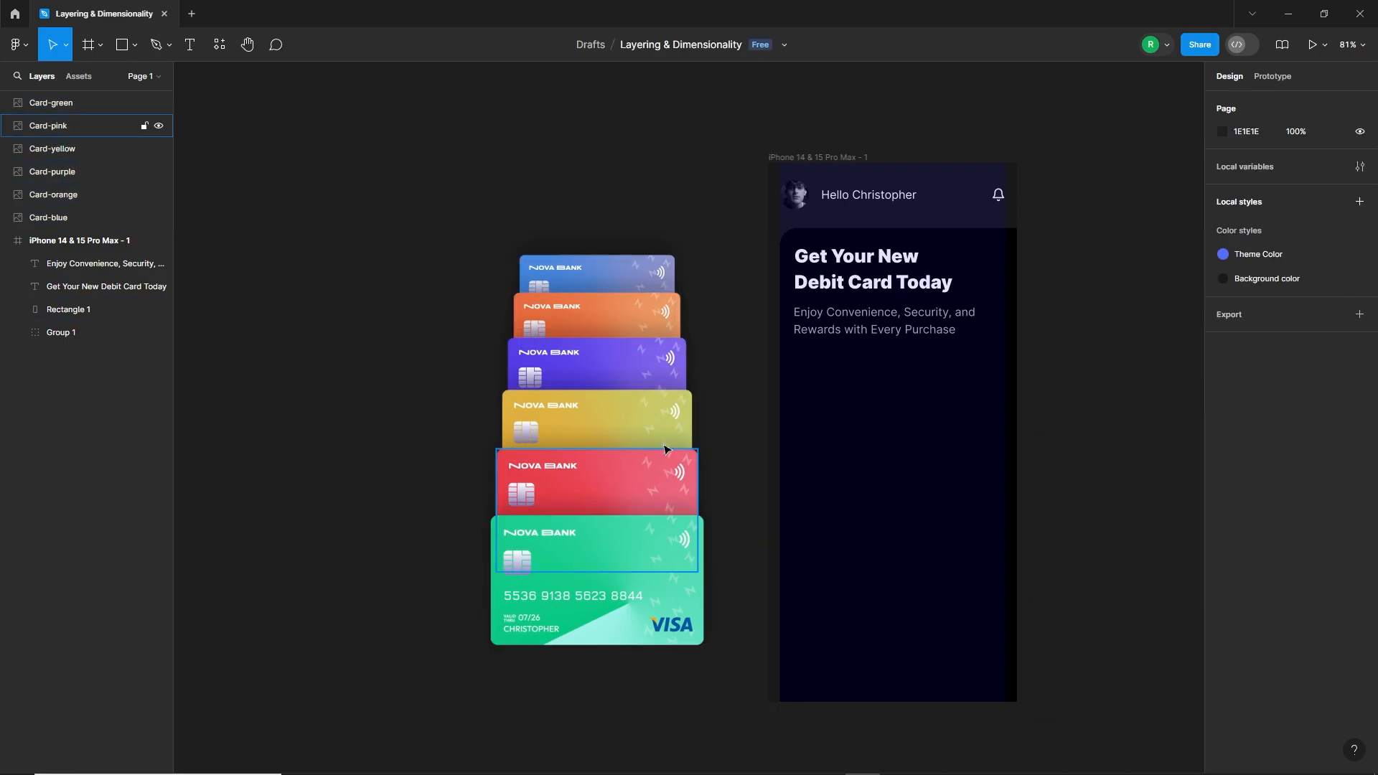
Step: Move the blue card down so only a thin strip shows above the orange card
{"action": "left_click_drag", "start_coordinate": [742, 240], "coordinate": [536, 568]}
{"action": "left_click", "coordinate": [701, 494]}
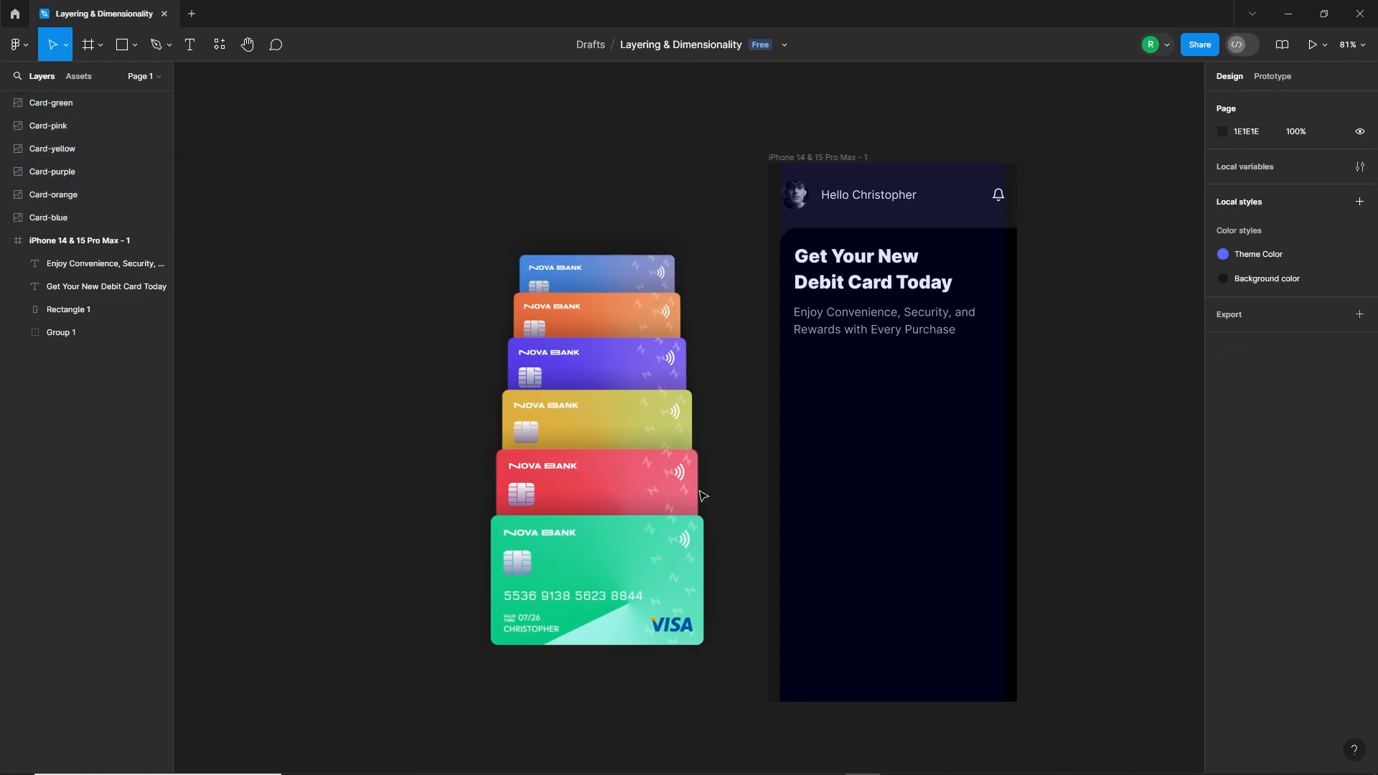
{"action": "left_click_drag", "start_coordinate": [639, 264], "coordinate": [637, 285]}
{"action": "left_click", "coordinate": [695, 267]}
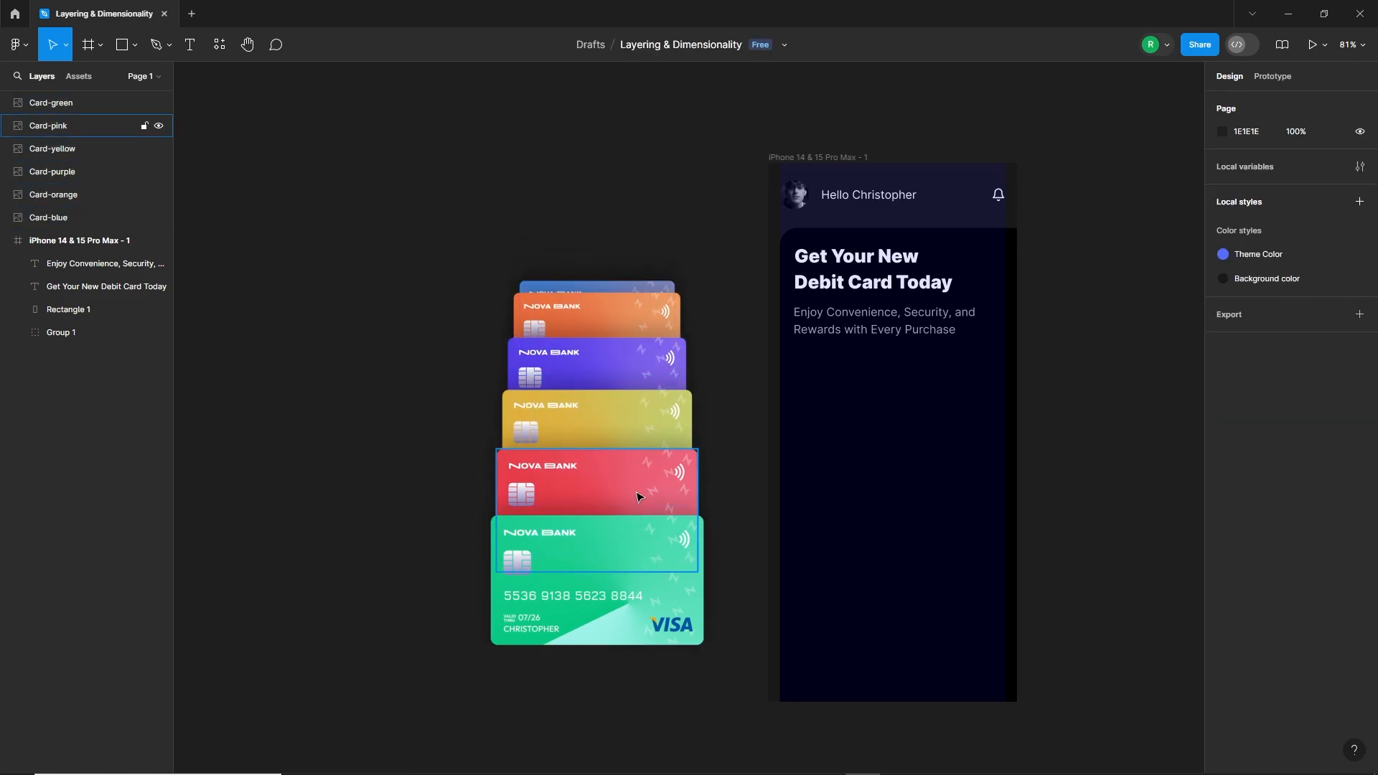
Step: Nudge the pink card slightly down toward the green card to tighten their overlap
{"action": "left_click", "coordinate": [639, 497]}
{"action": "key", "text": "shift+Down"}
{"action": "key", "text": "shift+Down"}
{"action": "key", "text": "Up"}
{"action": "key", "text": "Up"}
{"action": "key", "text": "Up"}
{"action": "key", "text": "Up"}
{"action": "key", "text": "Up"}
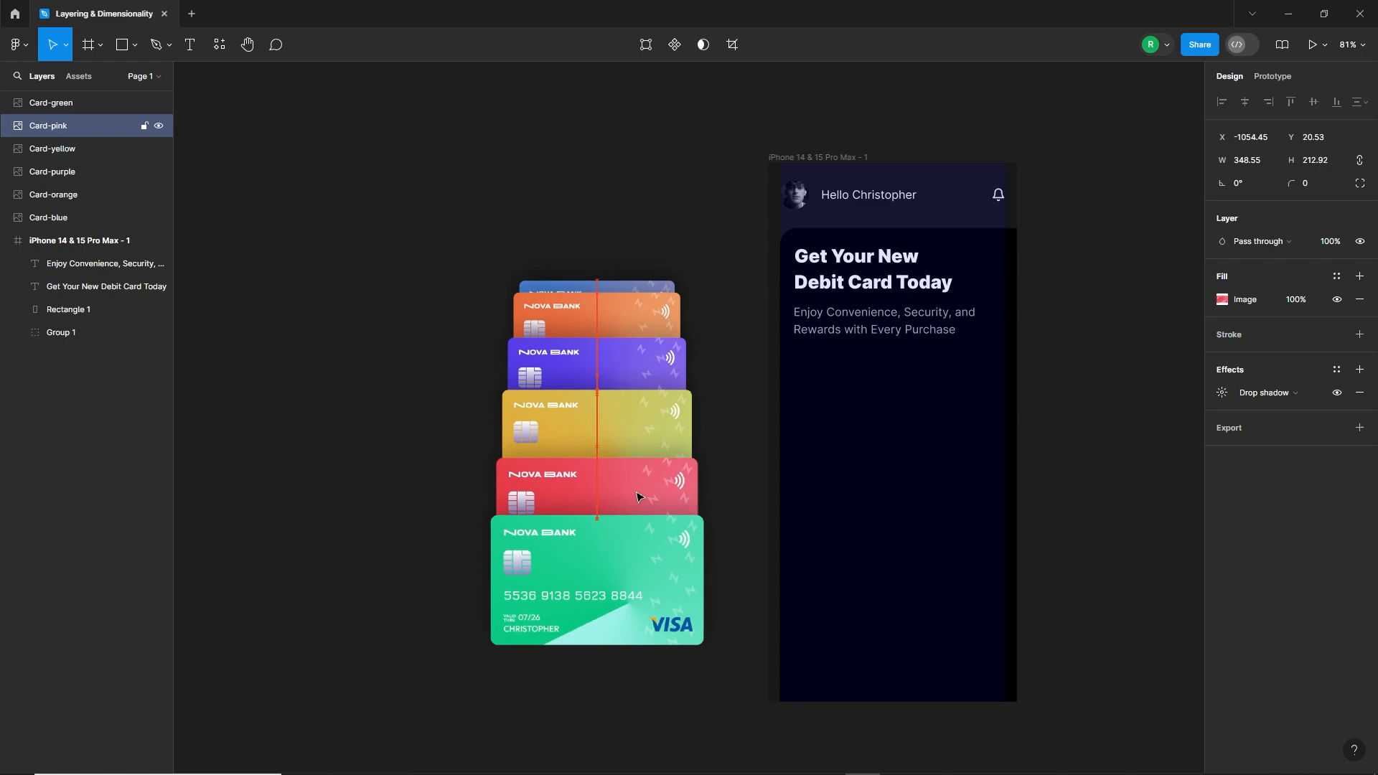
{"action": "key", "text": "shift+Up"}
{"action": "key", "text": "Down"}
{"action": "key", "text": "Down"}
Step: Nudge the yellow card down so less of it shows above the pink card
{"action": "left_click", "coordinate": [633, 425]}
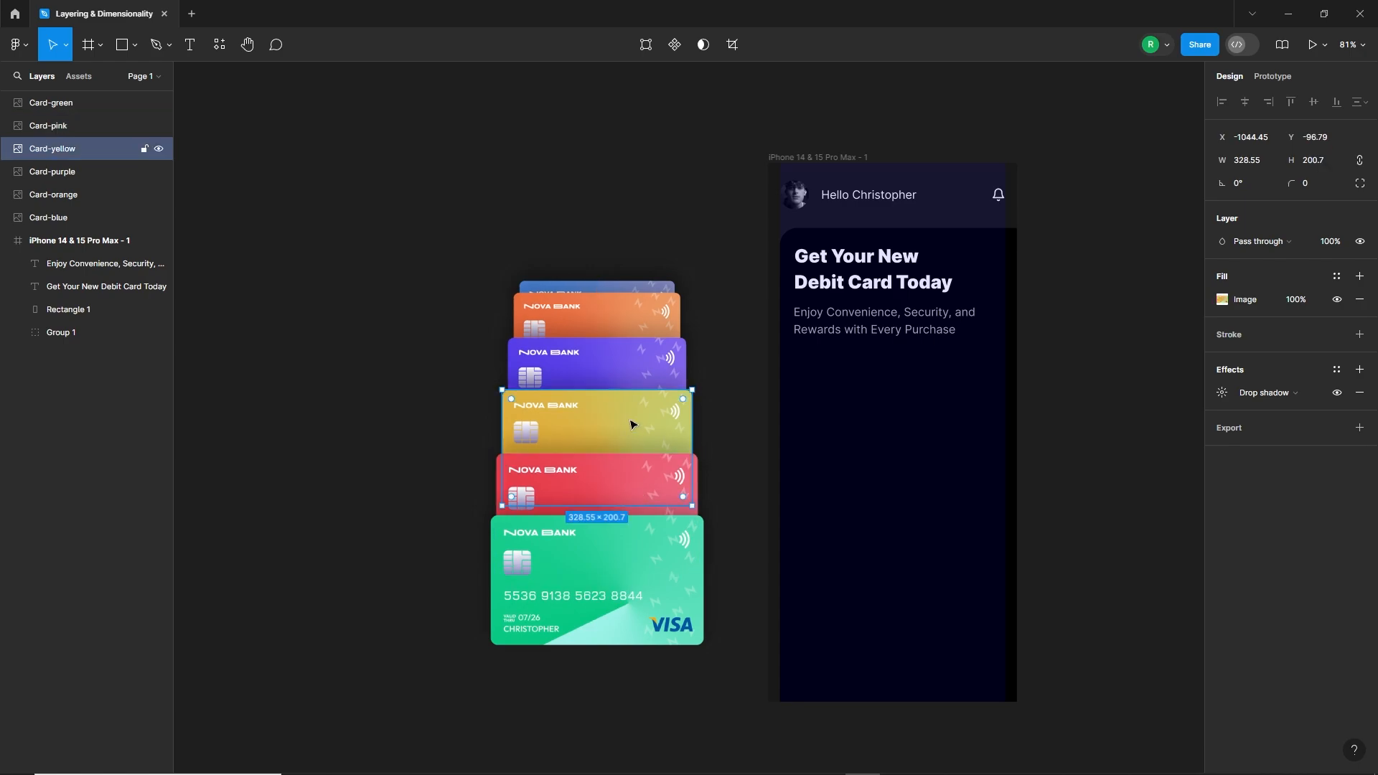
{"action": "key", "text": "shift+Down"}
{"action": "key", "text": "shift+Down"}
{"action": "key", "text": "Down"}
{"action": "key", "text": "Down"}
Step: Nudge the purple card down so a narrower strip shows above the yellow card
{"action": "left_click", "coordinate": [600, 364]}
{"action": "key", "text": "shift+Down"}
{"action": "key", "text": "shift+Down"}
{"action": "key", "text": "shift+Down"}
{"action": "key", "text": "shift+Down"}
{"action": "key", "text": "shift+Down"}
{"action": "key", "text": "shift+Down"}
{"action": "key", "text": "shift+Down"}
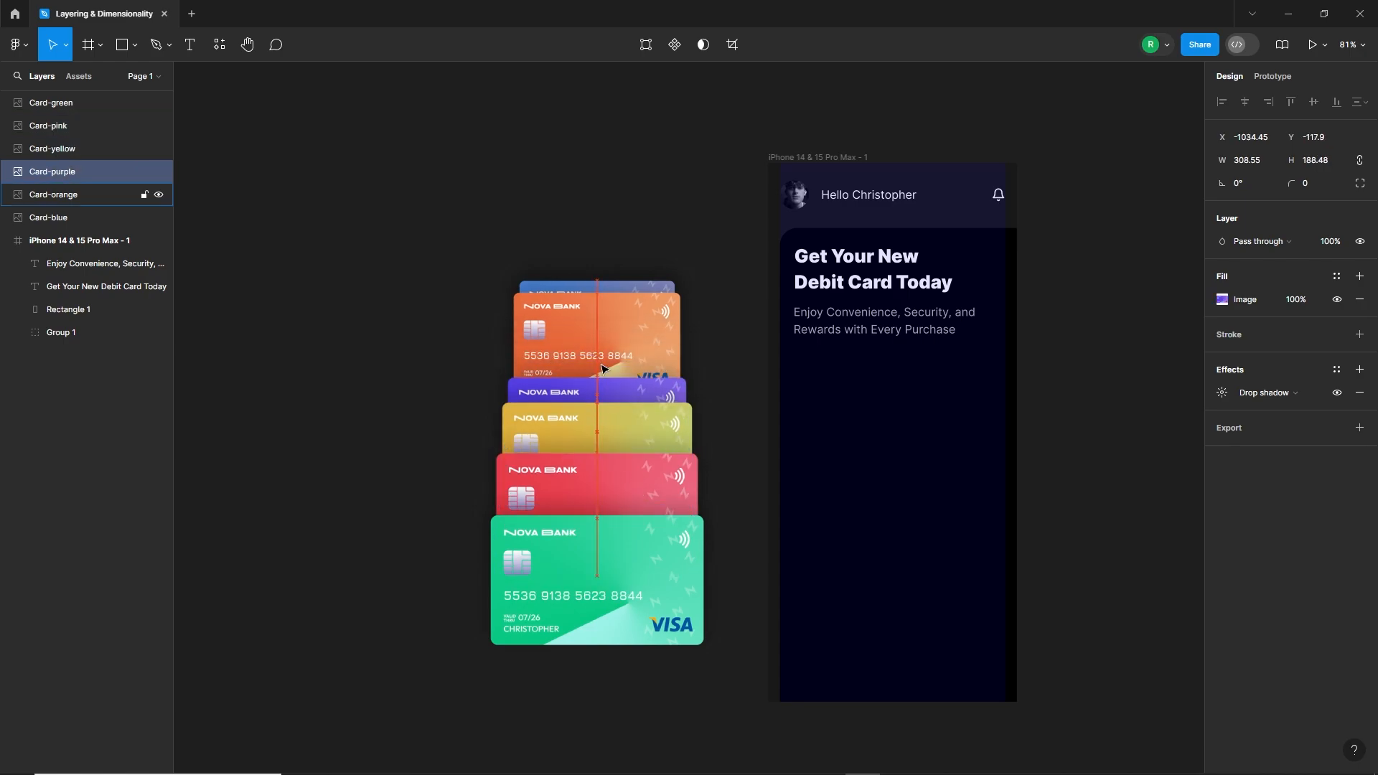
{"action": "key", "text": "shift+Up"}
{"action": "key", "text": "shift+Up"}
Step: Nudge the orange card down behind the purple one and the blue card down to Y -235.77, narrowing their visible strips
{"action": "left_click", "coordinate": [611, 355]}
{"action": "key", "text": "shift+Down"}
{"action": "key", "text": "shift+Down"}
{"action": "key", "text": "shift+Down"}
{"action": "key", "text": "shift+Down"}
{"action": "key", "text": "shift+Down"}
{"action": "key", "text": "shift+Down"}
{"action": "key", "text": "shift+Down"}
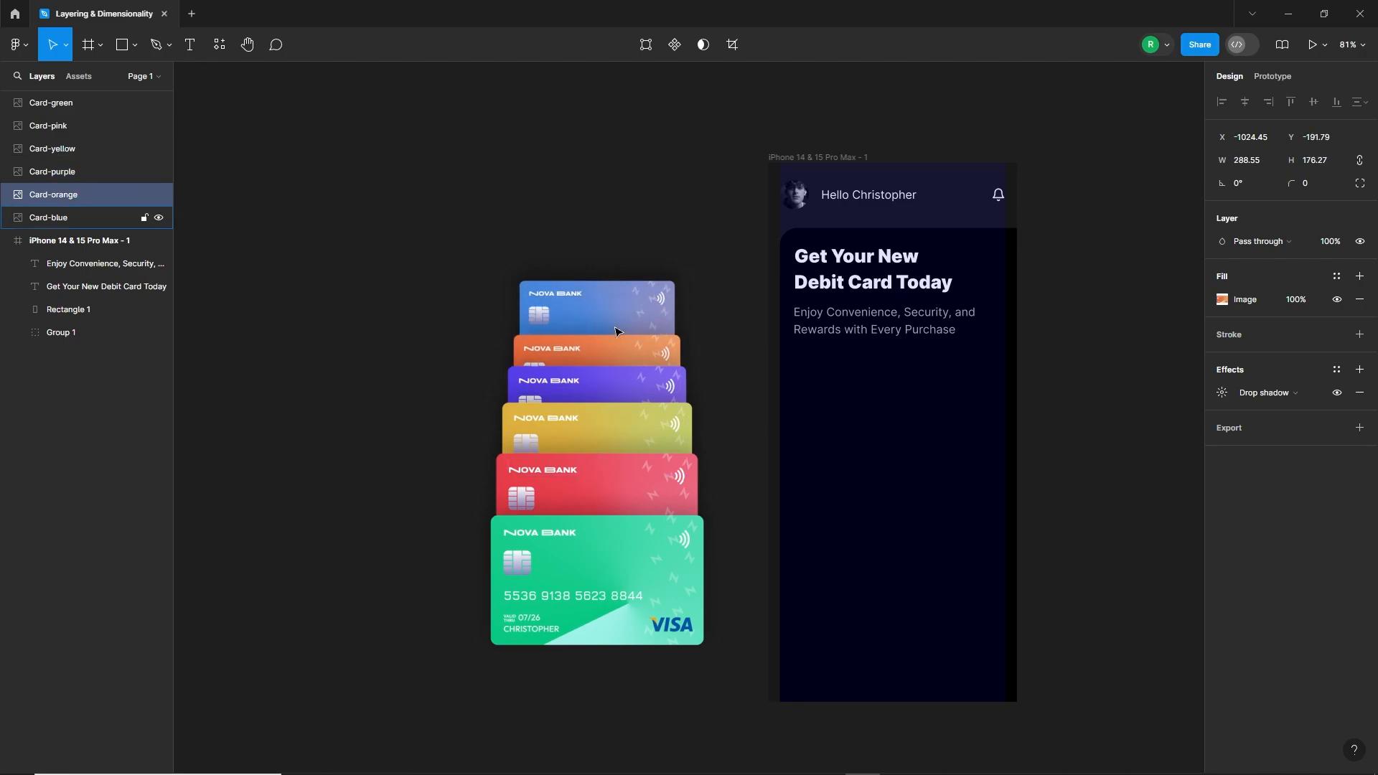
{"action": "left_click", "coordinate": [615, 330]}
{"action": "key", "text": "shift+Down"}
{"action": "key", "text": "shift+Down"}
{"action": "key", "text": "shift+Down"}
{"action": "key", "text": "shift+Down"}
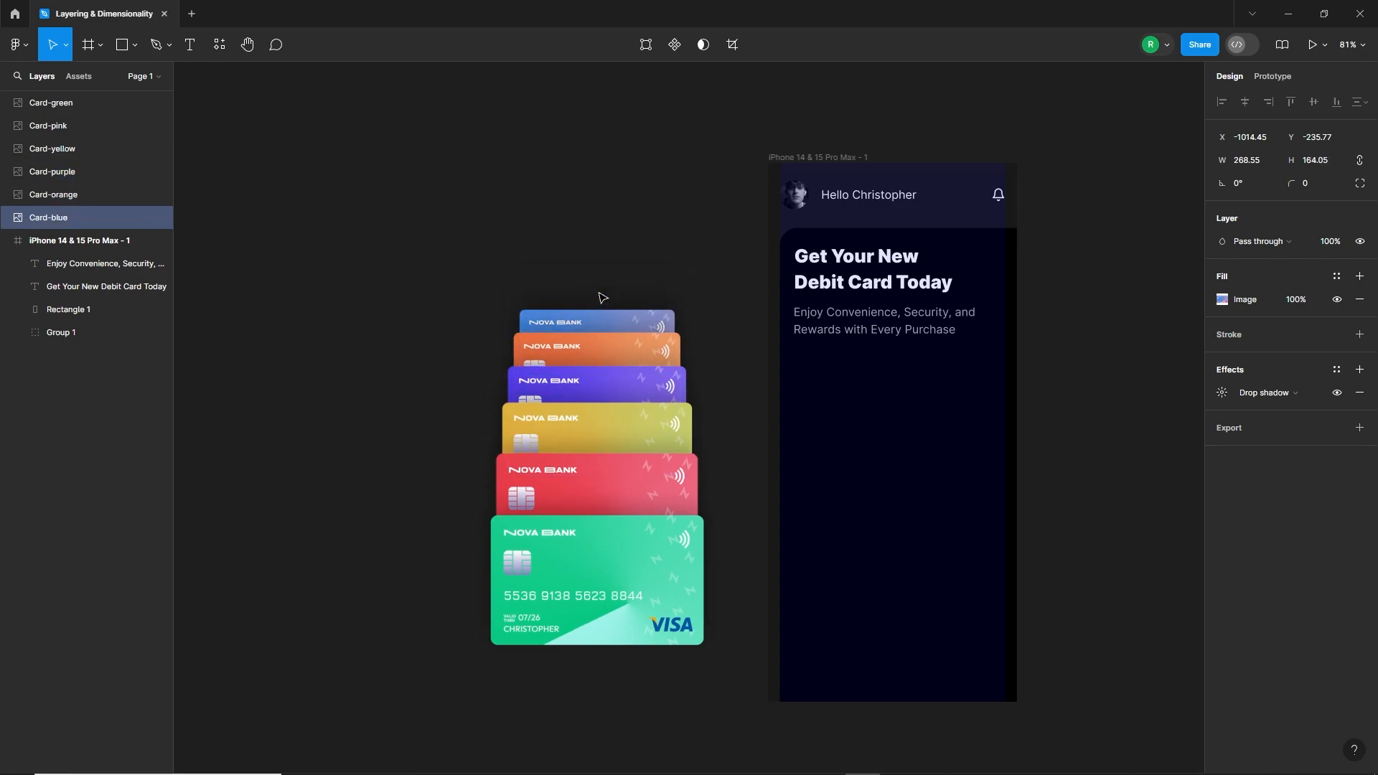
Step: Move all six cards into the phone frame and nudge the stack up to just below the subtitle
{"action": "left_click_drag", "start_coordinate": [603, 298], "coordinate": [937, 646]}
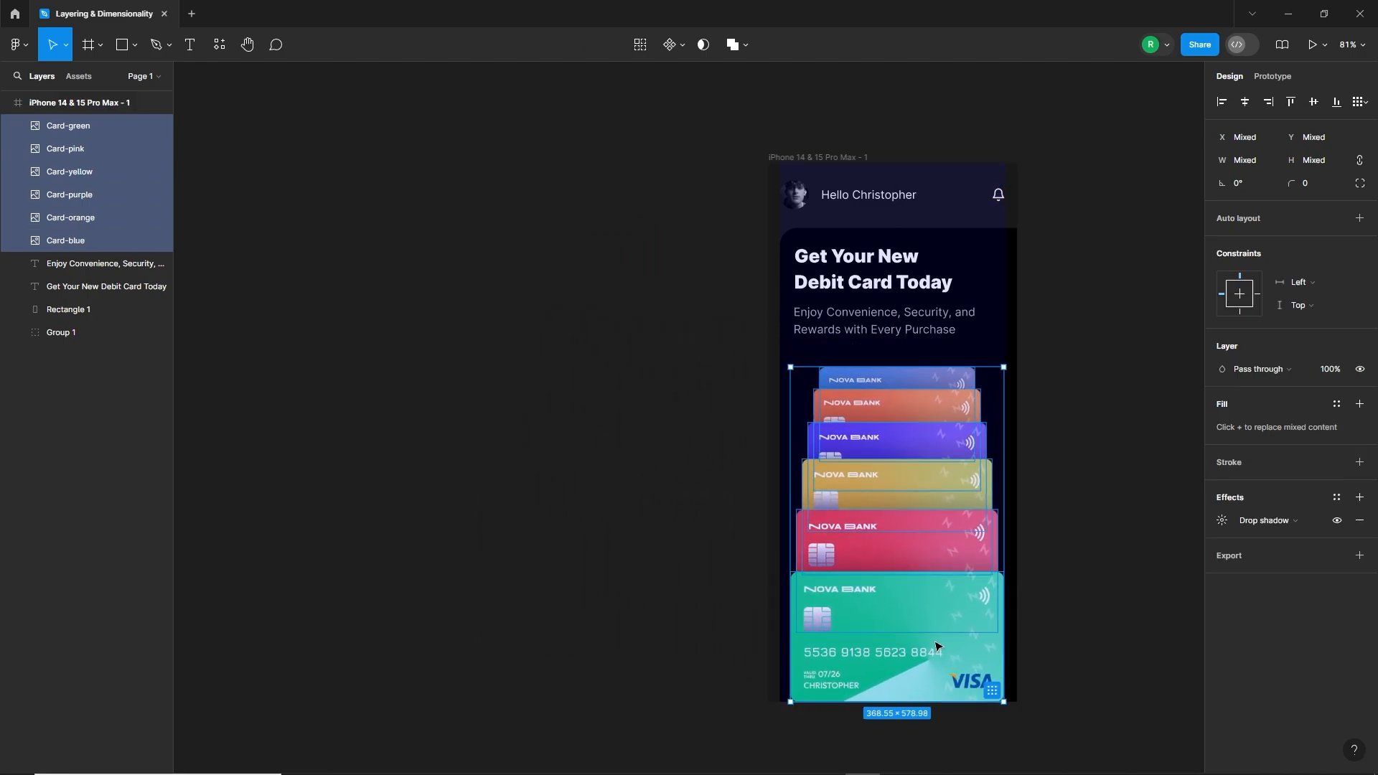
{"action": "key", "text": "shift+Up"}
{"action": "key", "text": "shift+Up"}
{"action": "key", "text": "shift+Up"}
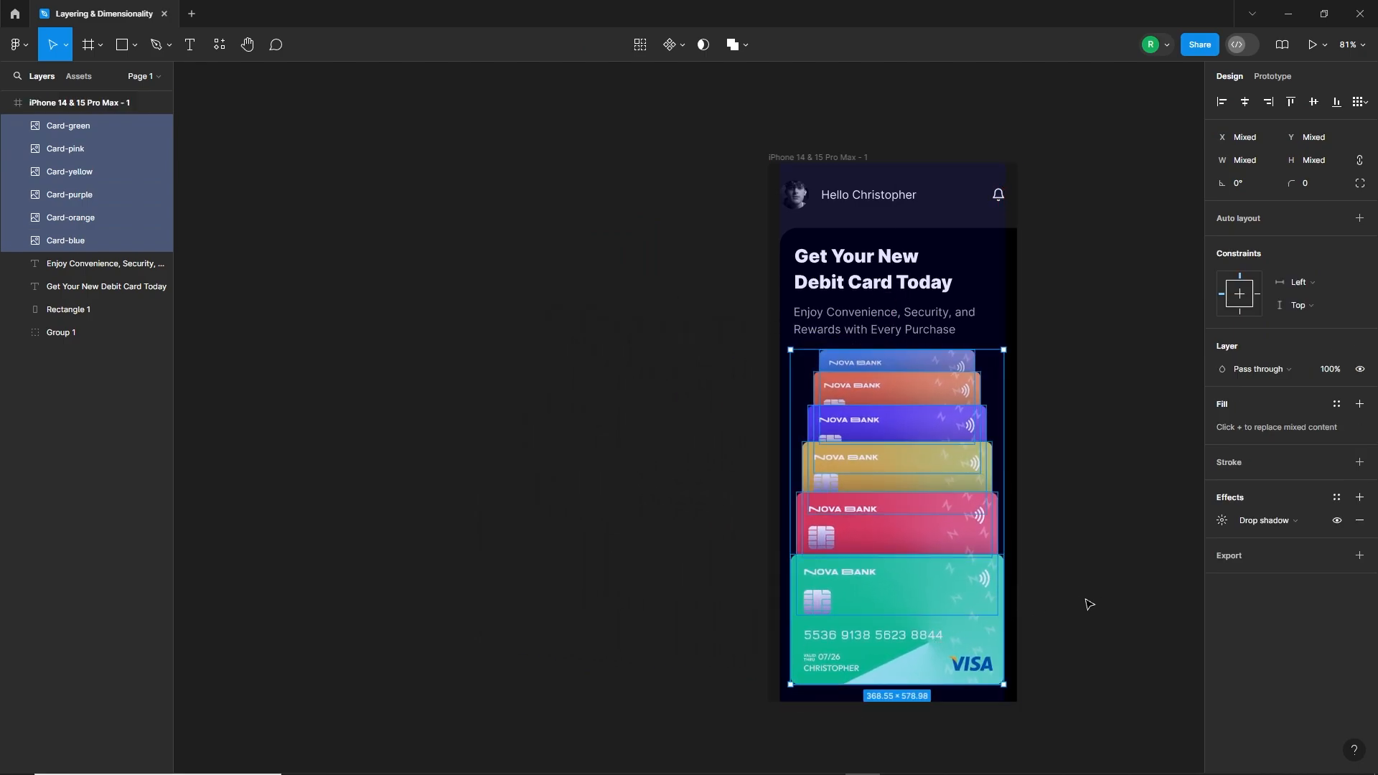
Step: Group the green, pink, yellow, purple, orange and blue cards in the phone frame
{"action": "left_click", "coordinate": [1109, 603]}
{"action": "scroll", "coordinate": [1113, 579], "scroll_direction": "right", "scroll_amount": 4}
{"action": "left_click", "coordinate": [824, 572]}
{"action": "left_click", "coordinate": [812, 514], "text": "shift"}
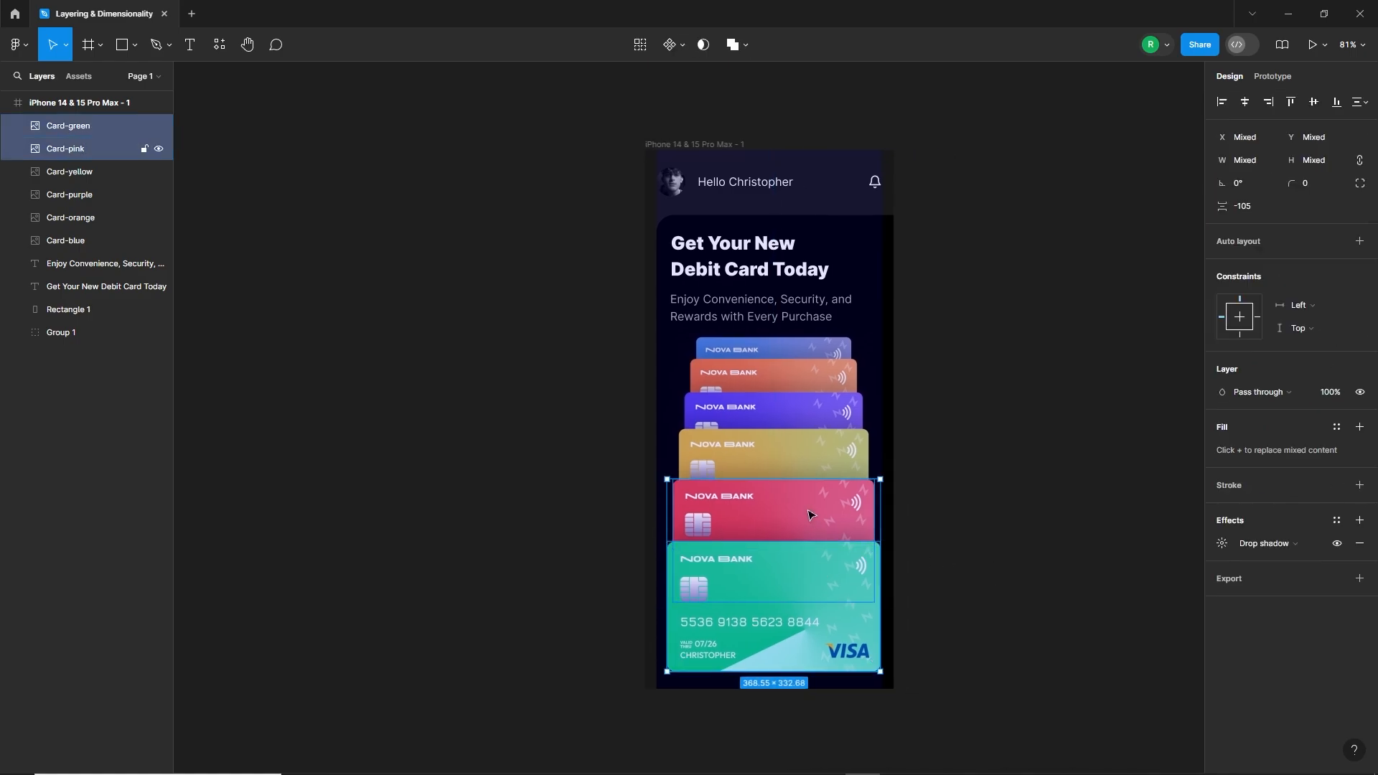
{"action": "left_click", "coordinate": [812, 452], "text": "shift"}
{"action": "left_click", "coordinate": [826, 412], "text": "shift"}
{"action": "left_click", "coordinate": [828, 381], "text": "shift"}
{"action": "left_click", "coordinate": [802, 350], "text": "shift"}
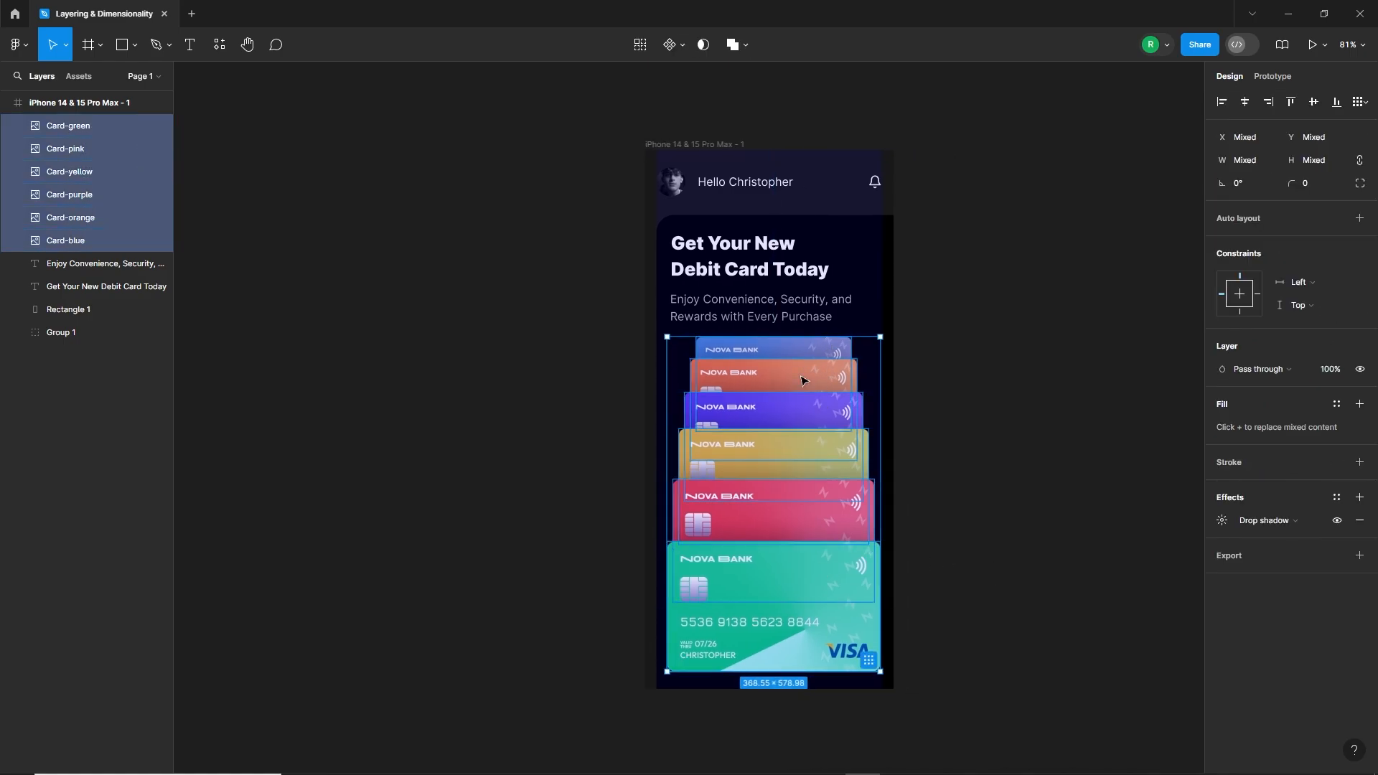
{"action": "key", "text": "ctrl+g"}
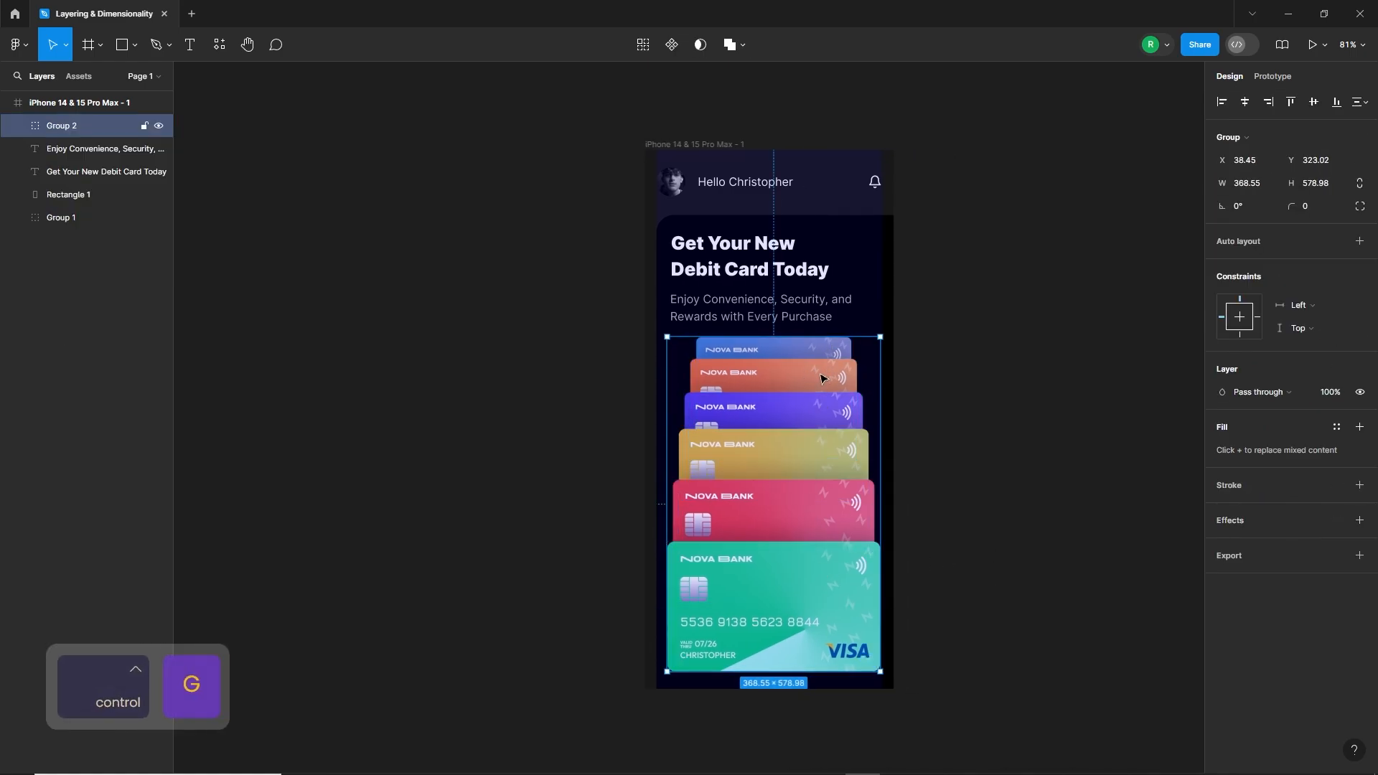
Step: Rename the new card group as Slider
{"action": "left_click", "coordinate": [63, 132]}
{"action": "type", "text": "Slider"}
{"action": "key", "text": "Return"}
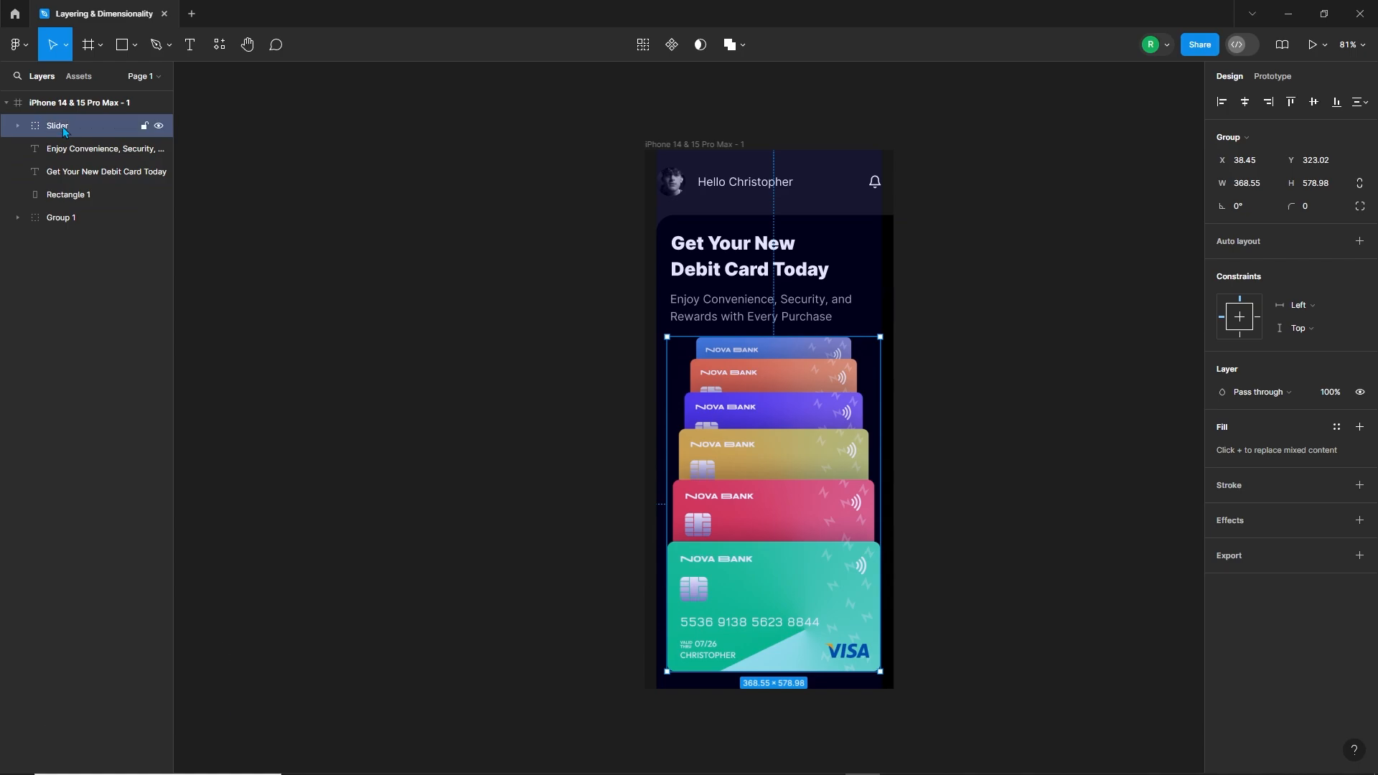
{"action": "left_click", "coordinate": [937, 443]}
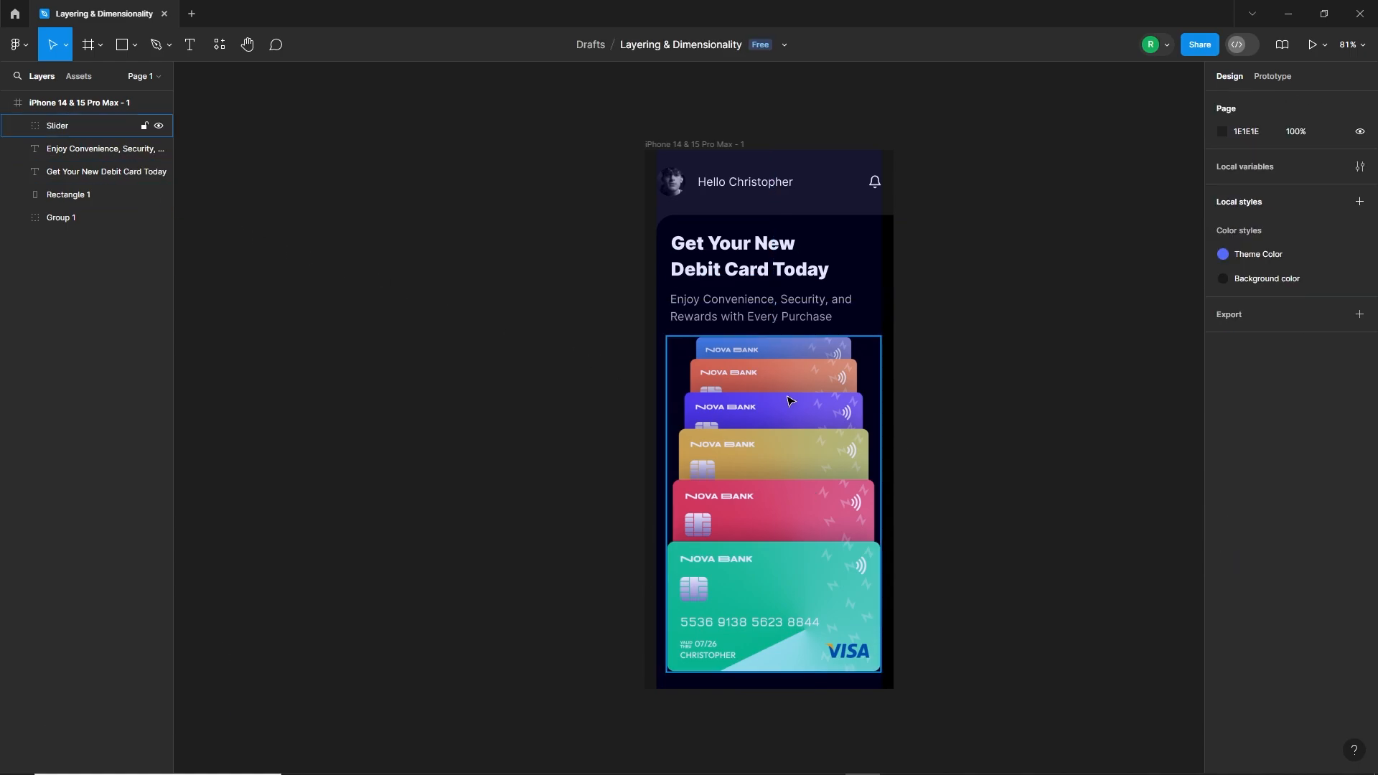
Step: Hide the one-column layout grid of the phone frame
{"action": "left_click", "coordinate": [704, 146]}
{"action": "left_click", "coordinate": [1336, 327]}
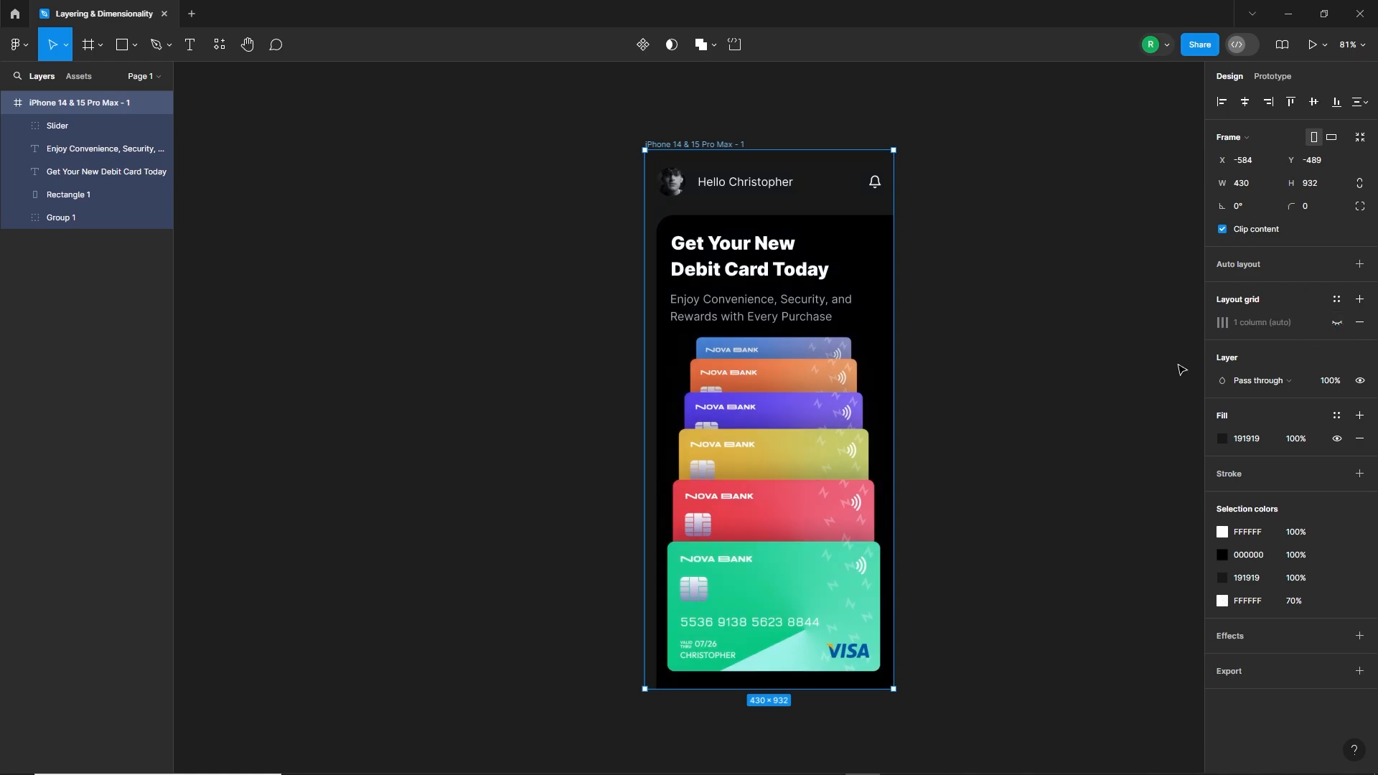
{"action": "left_click", "coordinate": [1134, 388]}
Step: Nudge the subtitle text up to Y 237.84, closer to the headline
{"action": "left_click", "coordinate": [757, 317]}
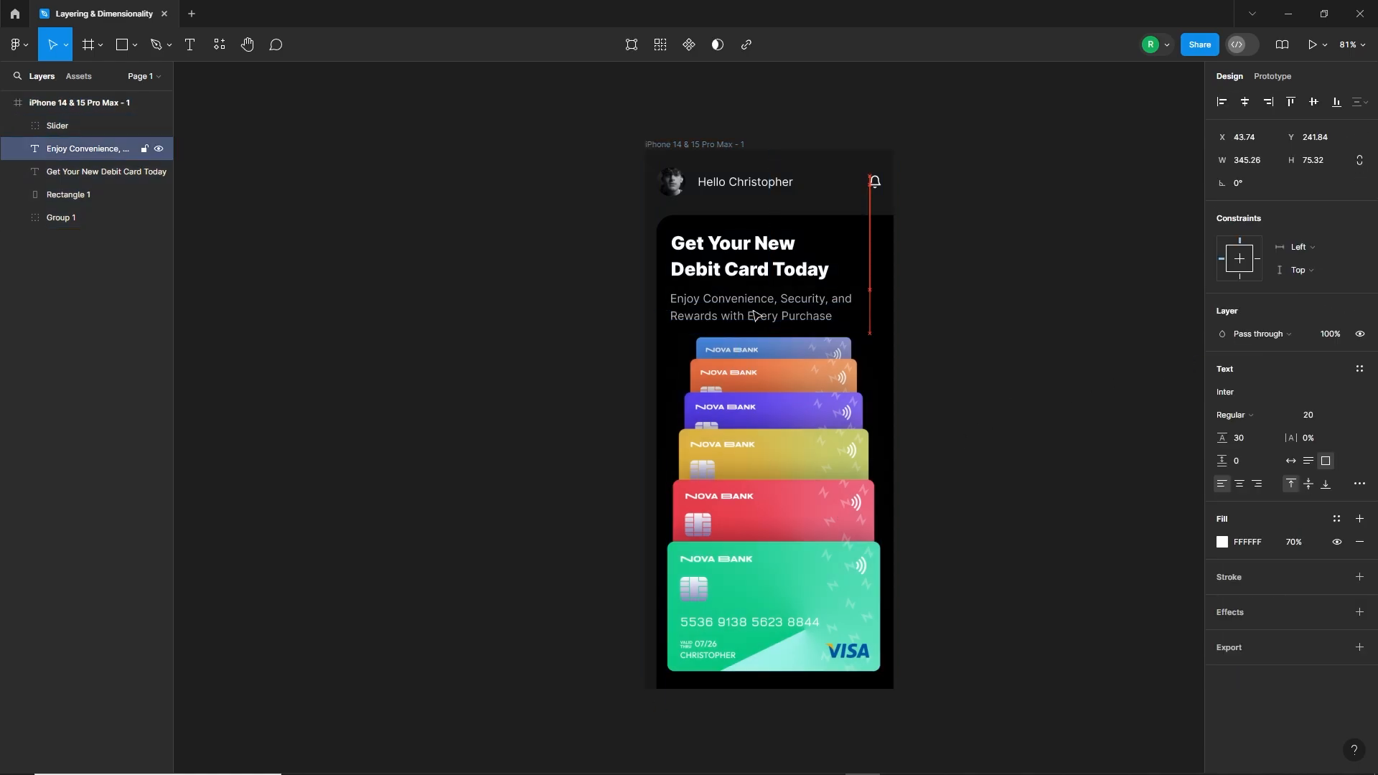
{"action": "scroll", "coordinate": [615, 388], "scroll_direction": "down", "scroll_amount": 3}
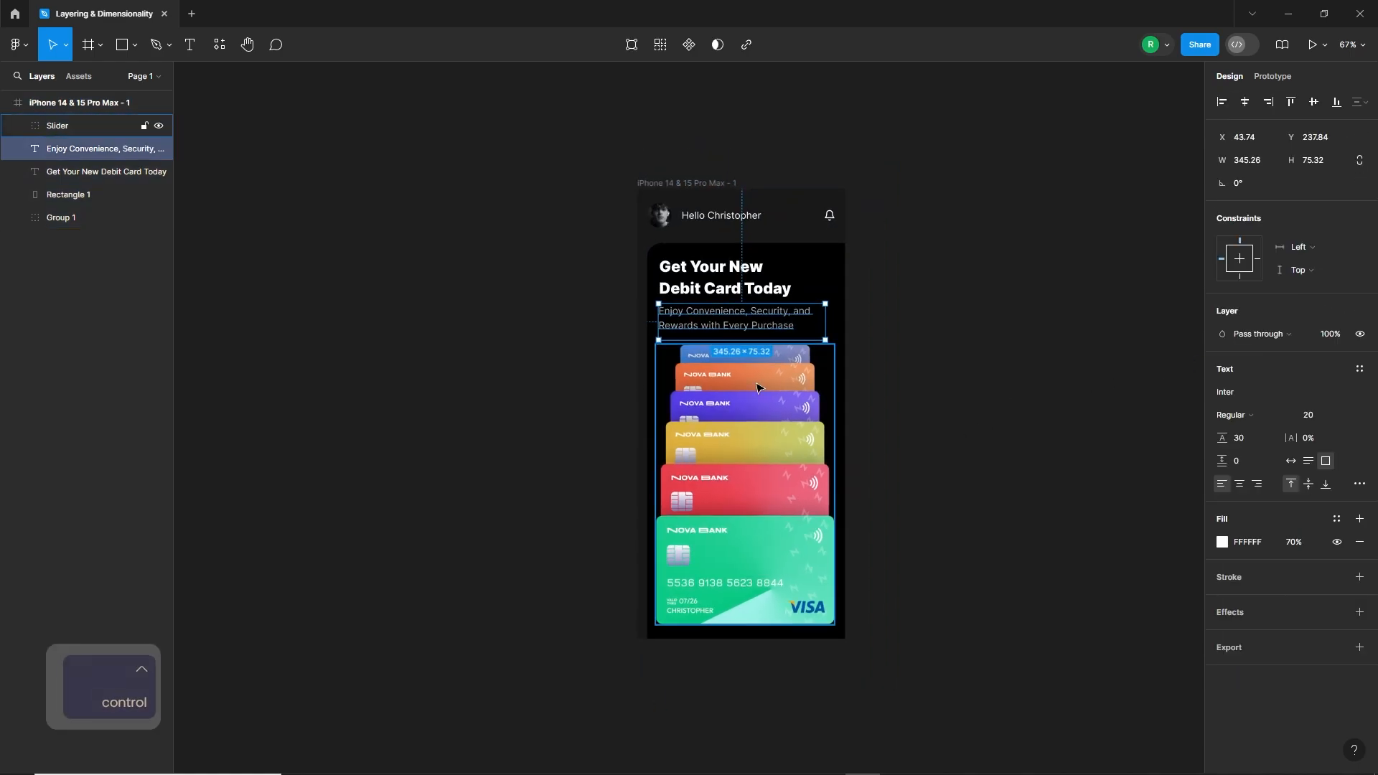
{"action": "left_click", "coordinate": [723, 398]}
Step: Duplicate the phone frame and place the copy directly beside the original
{"action": "left_click", "coordinate": [548, 201]}
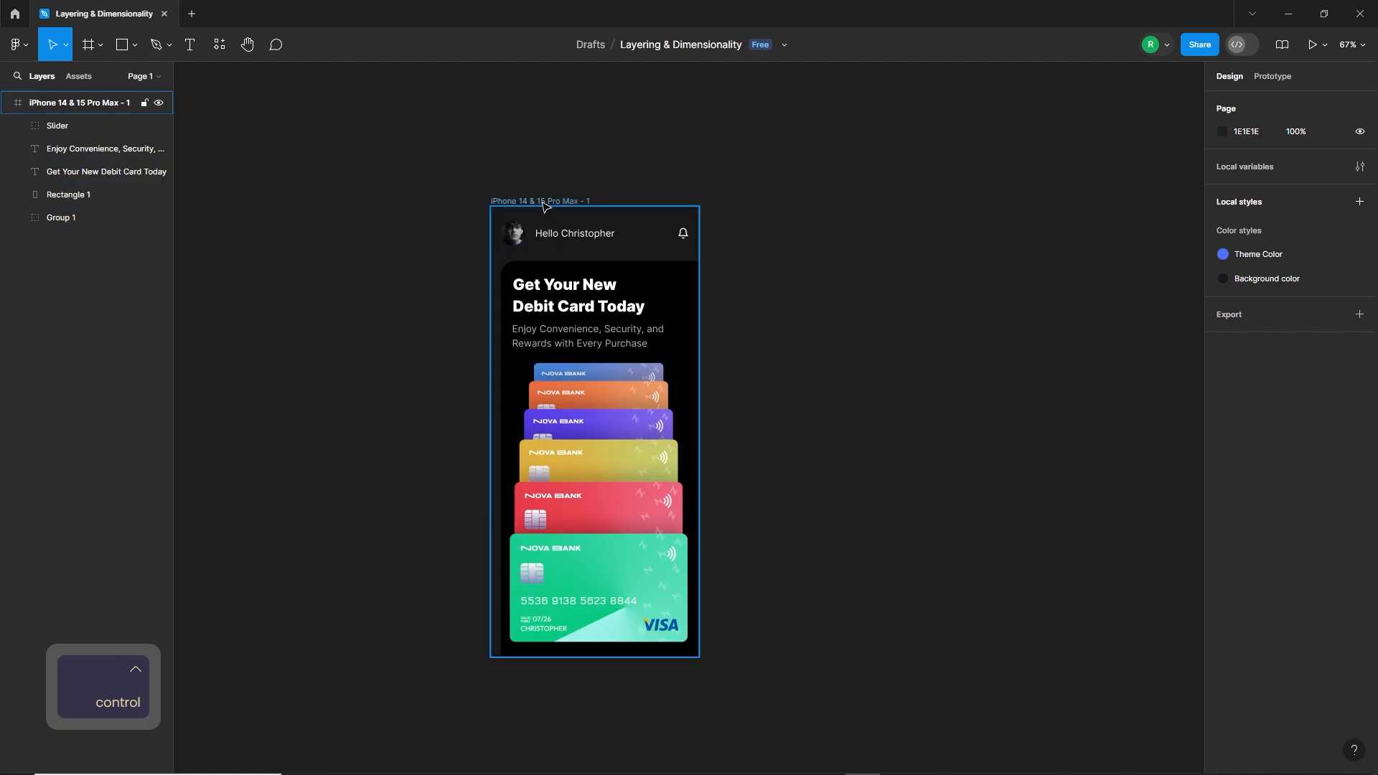
{"action": "left_click_drag", "start_coordinate": [548, 201], "coordinate": [794, 212]}
{"action": "left_click", "coordinate": [1027, 409]}
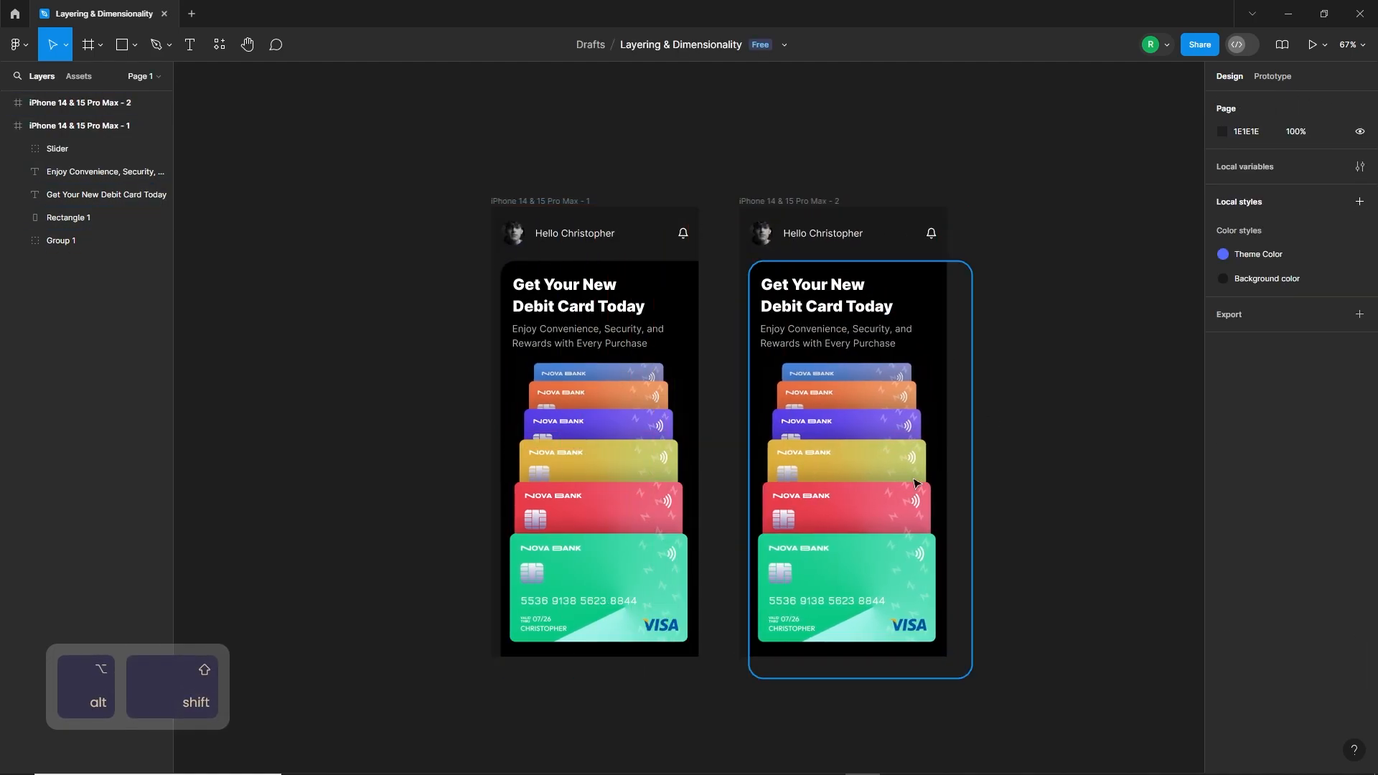
Step: In the second frame, move the green card down to Y 925.43 and the pink card down to Y 689.08
{"action": "double_click", "coordinate": [849, 566]}
{"action": "left_click_drag", "start_coordinate": [849, 567], "coordinate": [880, 633]}
{"action": "key", "text": "shift+Down"}
{"action": "key", "text": "shift+Down"}
{"action": "key", "text": "shift+Down"}
{"action": "key", "text": "shift+Down"}
{"action": "key", "text": "shift+Down"}
{"action": "key", "text": "shift+Down"}
{"action": "key", "text": "shift+Down"}
{"action": "key", "text": "shift+Down"}
{"action": "key", "text": "shift+Down"}
{"action": "key", "text": "shift+Down"}
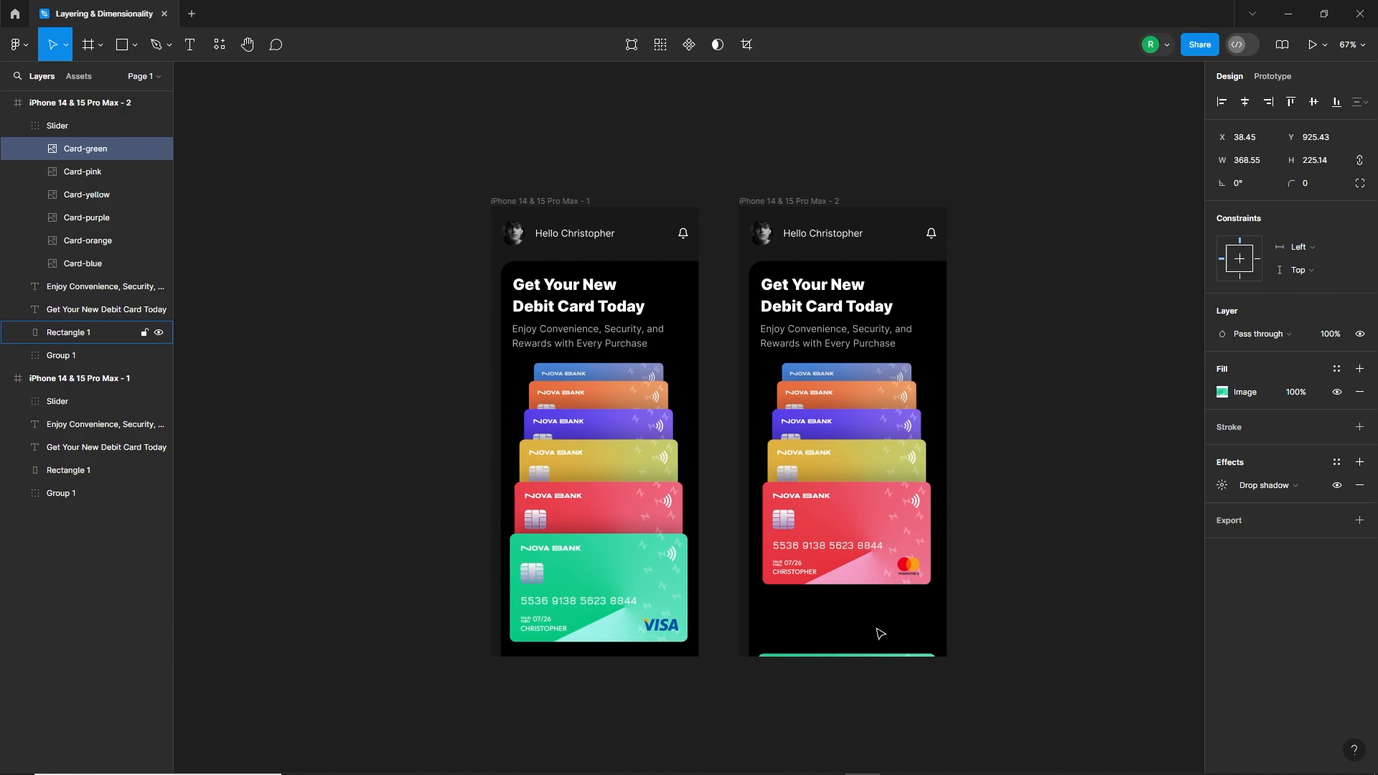
{"action": "left_click", "coordinate": [883, 515]}
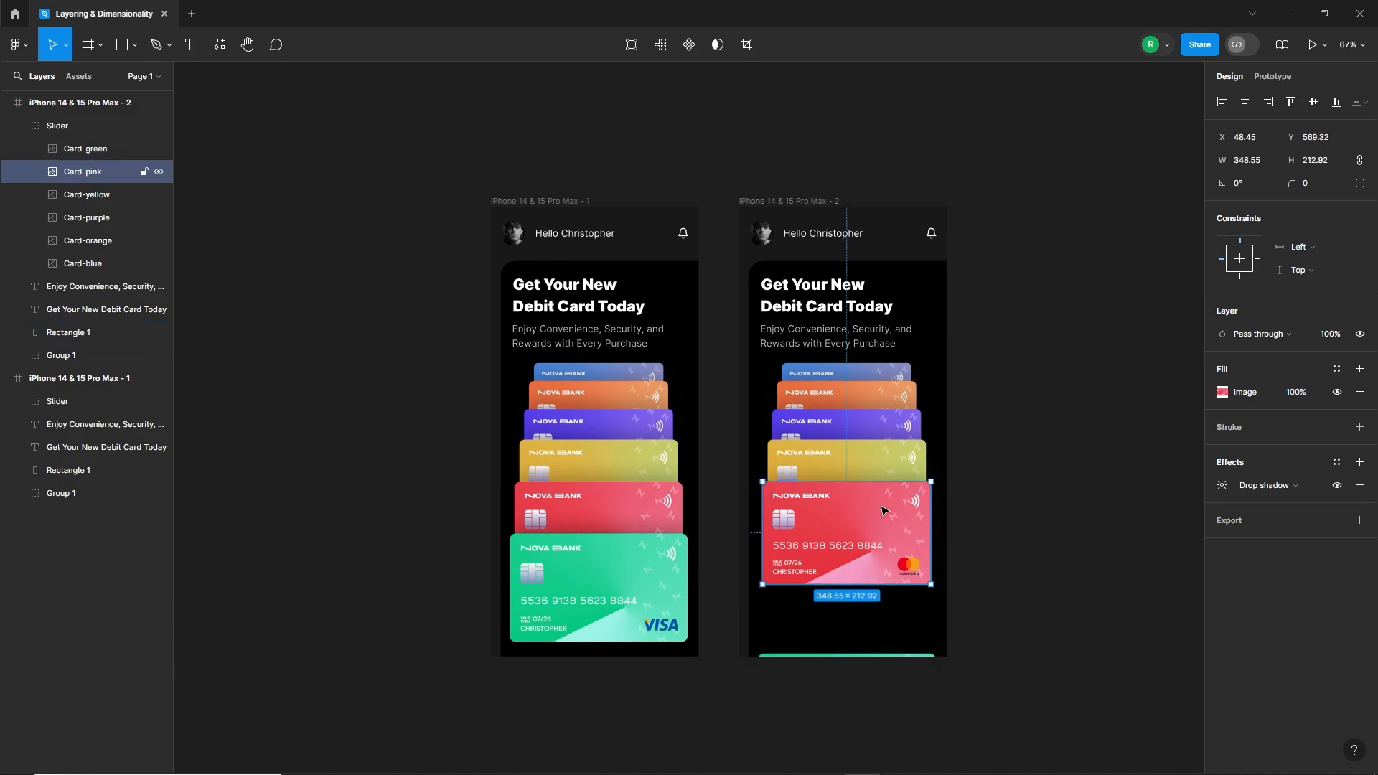
{"action": "left_click_drag", "start_coordinate": [882, 511], "coordinate": [866, 580]}
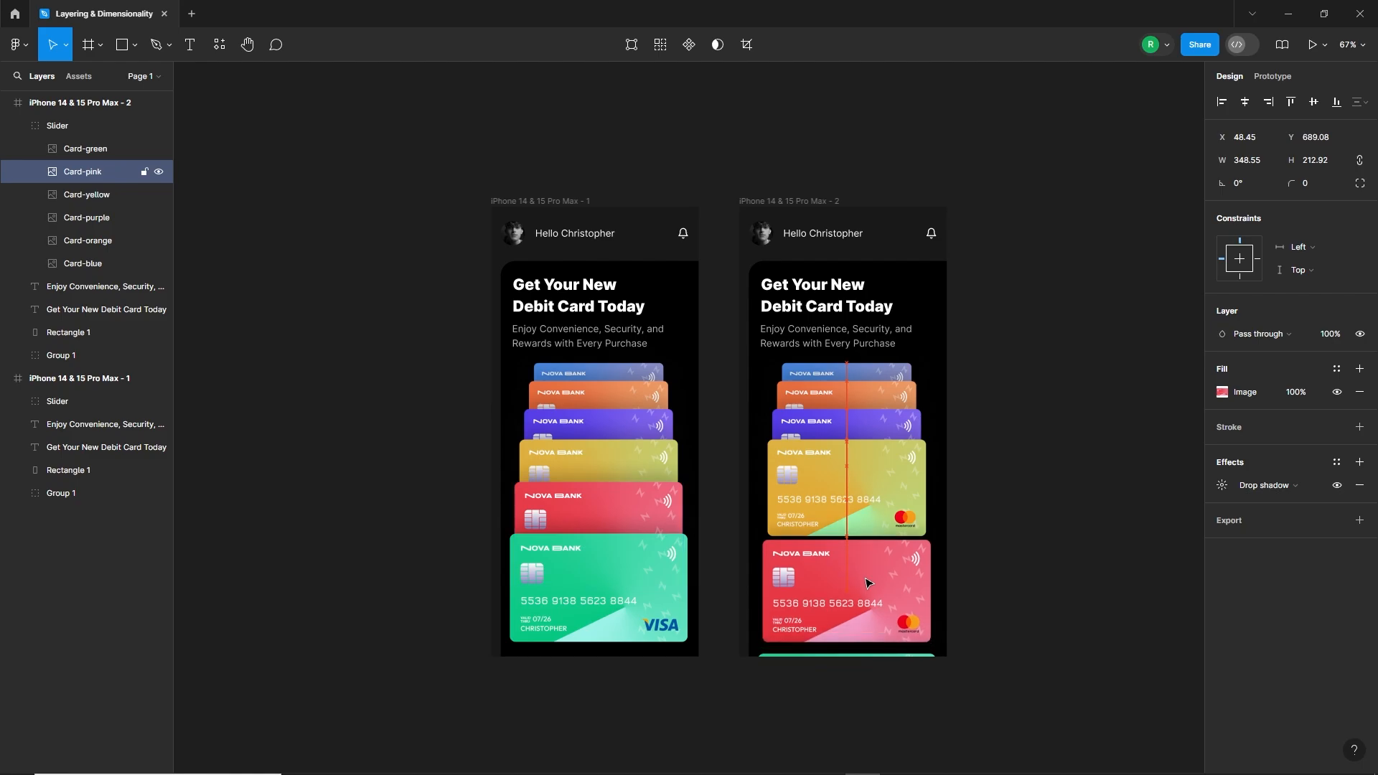
Step: Scale the second frame's other five cards until the pink one is 368.55 wide, and move them up level with the first frame's green card
{"action": "left_click", "coordinate": [883, 475], "text": "shift"}
{"action": "left_click", "coordinate": [882, 425], "text": "shift"}
{"action": "left_click", "coordinate": [879, 397], "text": "shift"}
{"action": "left_click", "coordinate": [871, 373], "text": "shift"}
{"action": "scroll", "coordinate": [929, 647], "scroll_direction": "up", "scroll_amount": 1}
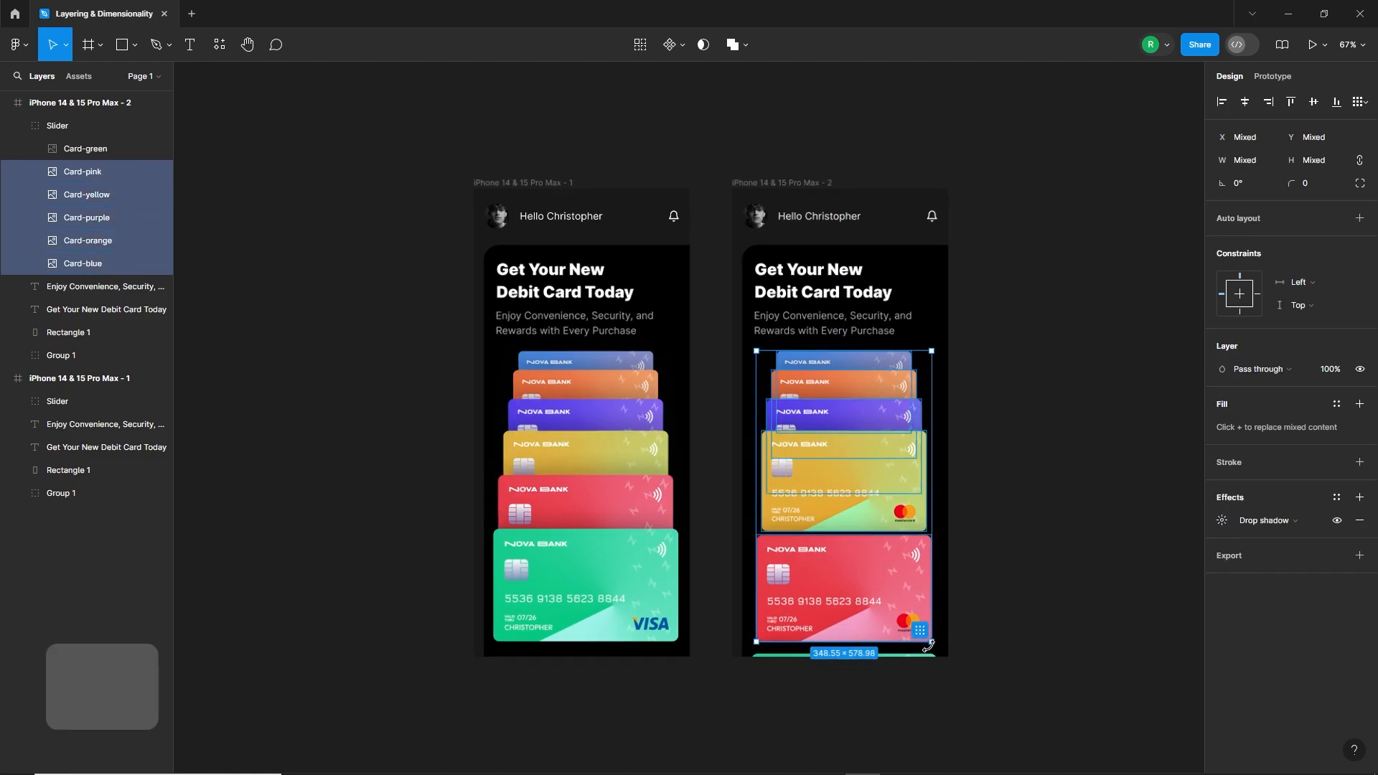
{"action": "scroll", "coordinate": [929, 646], "scroll_direction": "up", "scroll_amount": 4}
{"action": "left_click_drag", "start_coordinate": [936, 594], "coordinate": [944, 595]}
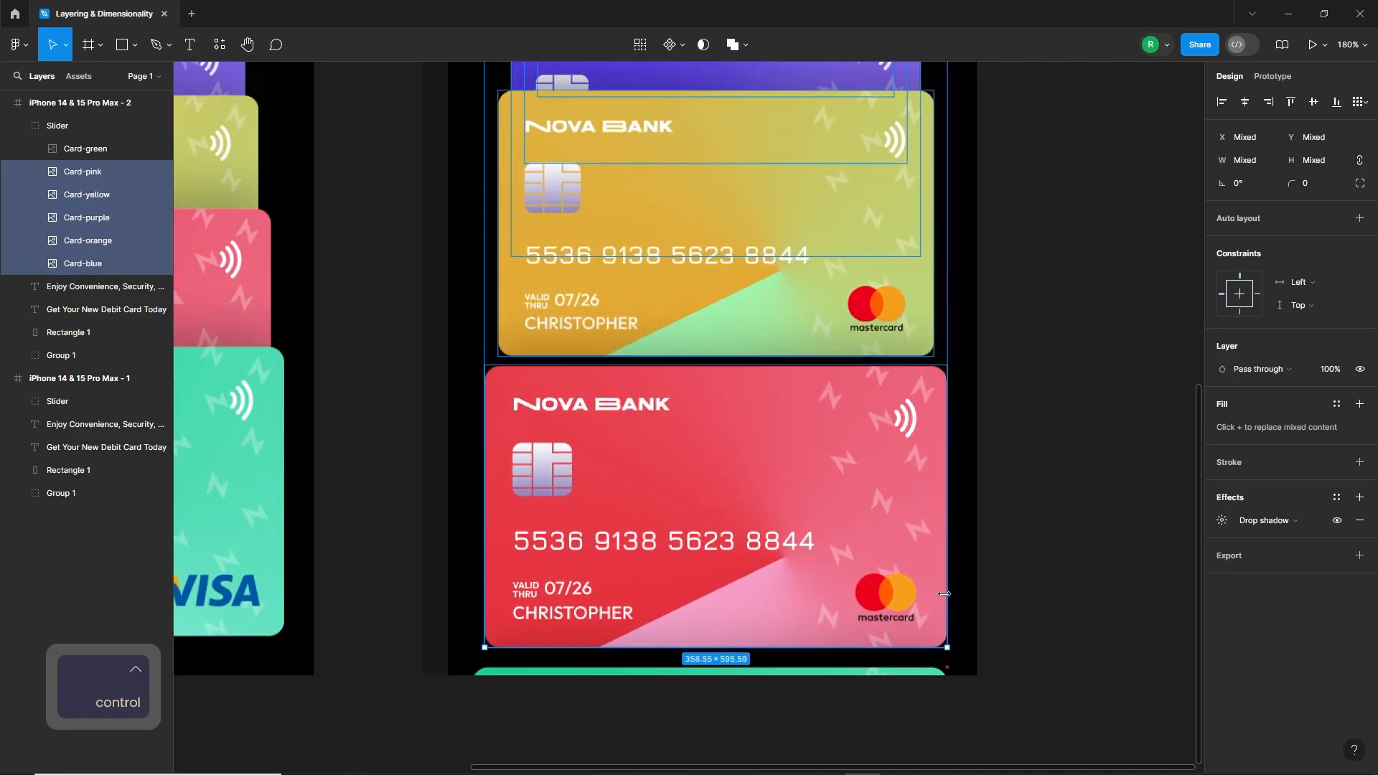
{"action": "left_click_drag", "start_coordinate": [487, 573], "coordinate": [471, 574]}
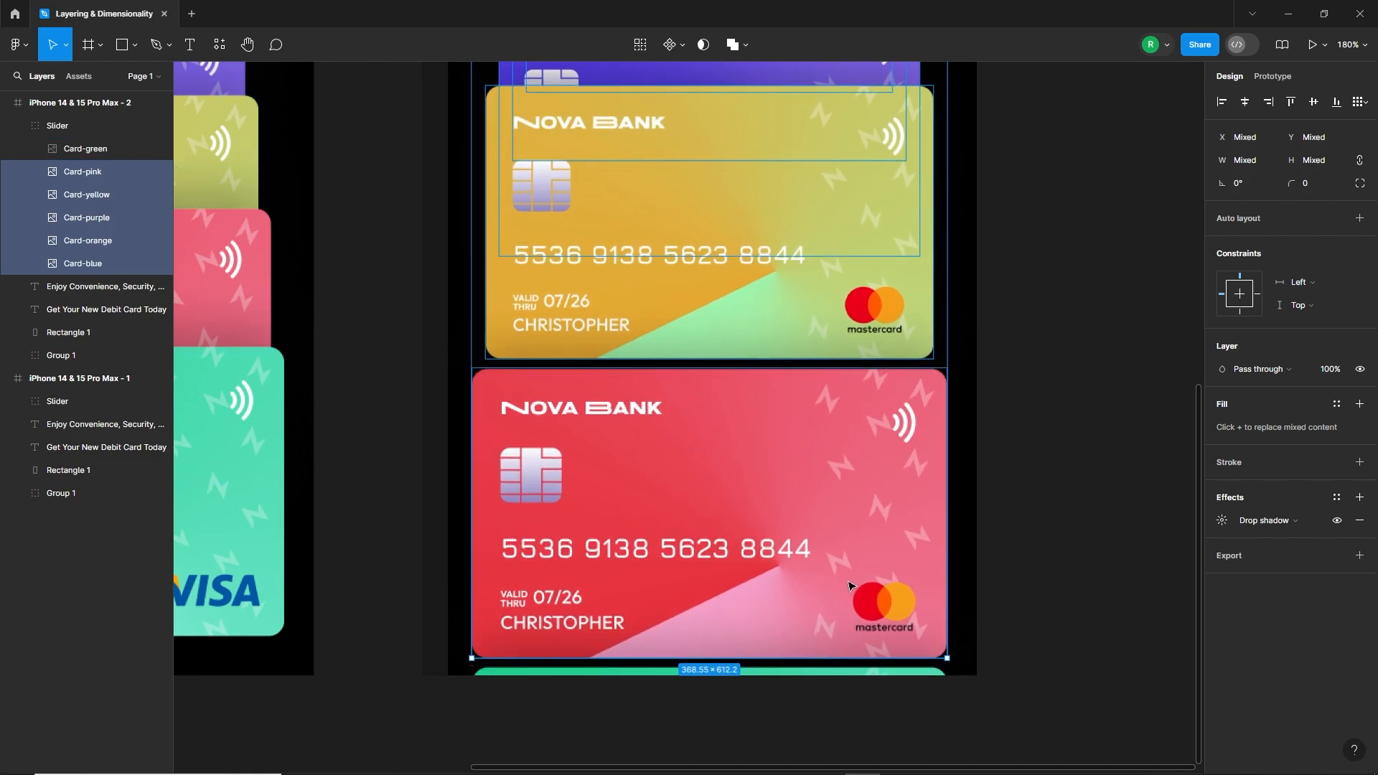
{"action": "left_click_drag", "start_coordinate": [849, 585], "coordinate": [958, 636]}
{"action": "scroll", "coordinate": [888, 599], "scroll_direction": "down", "scroll_amount": 5, "text": "ctrl"}
Step: Move the second frame's yellow card down behind the pink one and the purple card down to Y 445.19
{"action": "double_click", "coordinate": [832, 480]}
{"action": "key", "text": "Escape"}
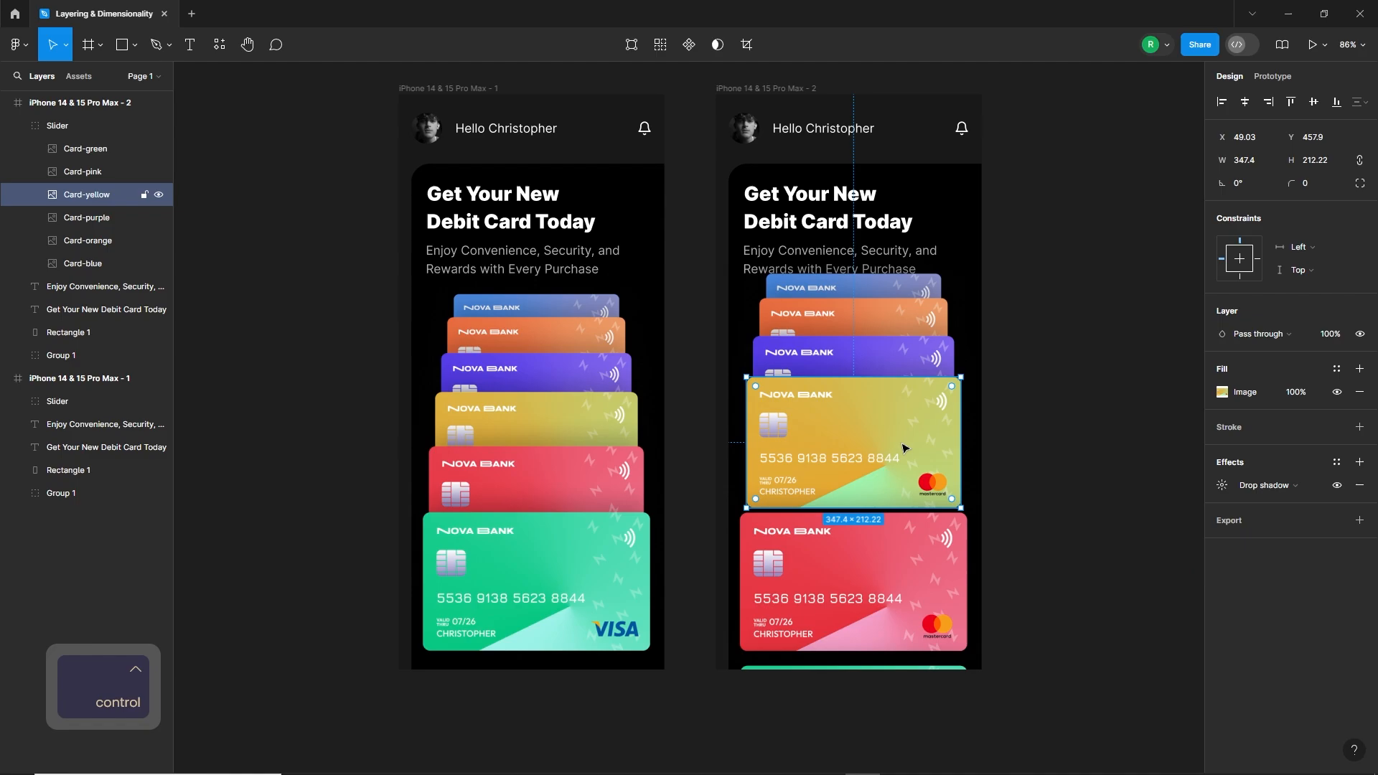
{"action": "left_click_drag", "start_coordinate": [905, 445], "coordinate": [902, 491]}
{"action": "left_click_drag", "start_coordinate": [890, 359], "coordinate": [891, 393]}
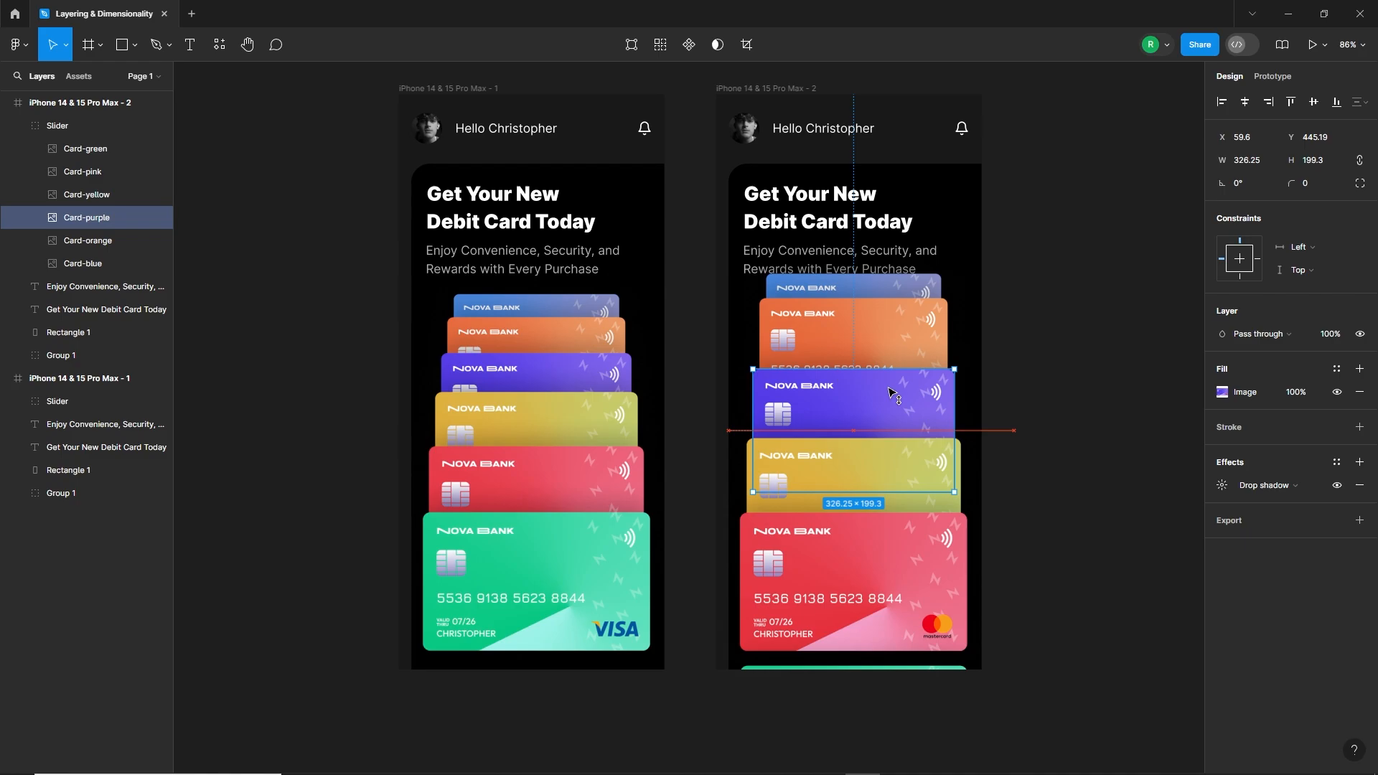
Step: Show the rulers and place a horizontal guide along the top edge of the first frame's blue card
{"action": "left_click", "coordinate": [715, 305]}
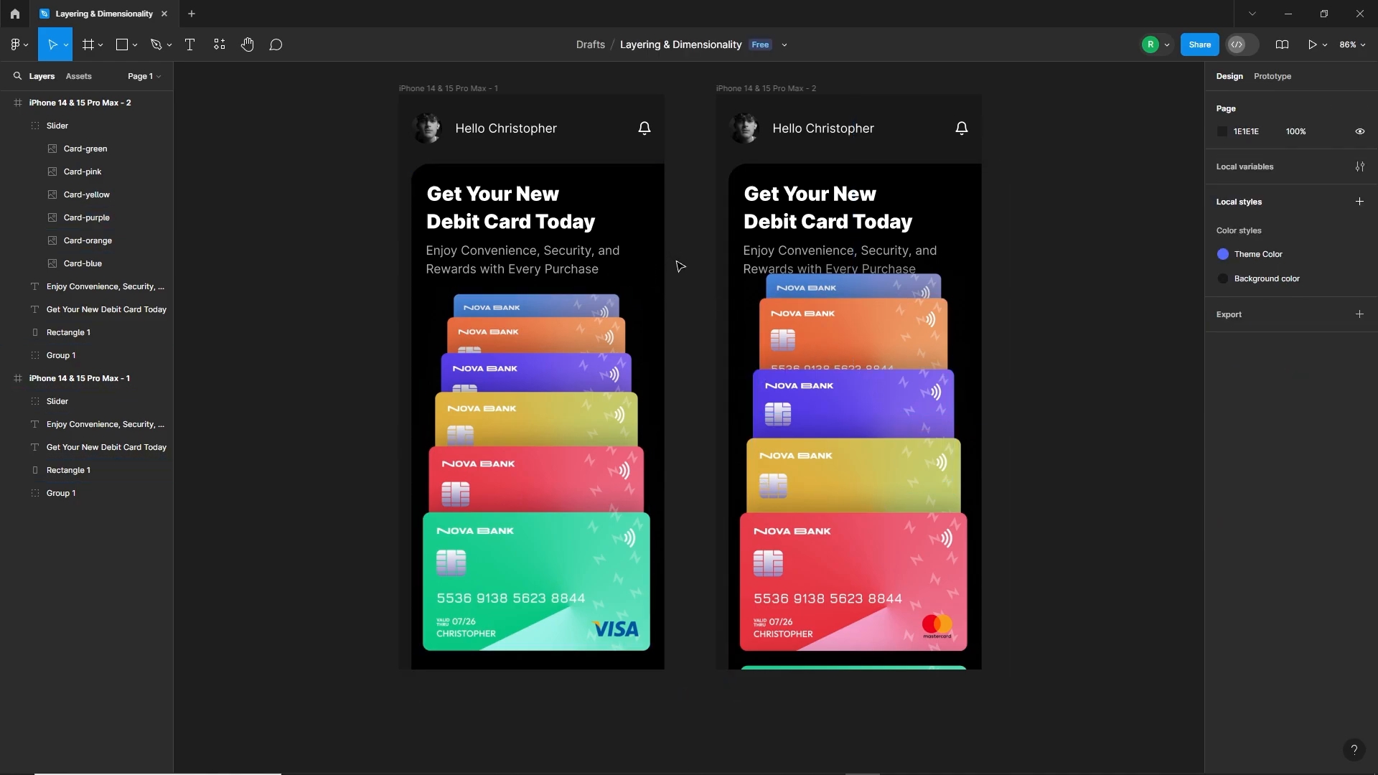
{"action": "key", "text": "shift+r"}
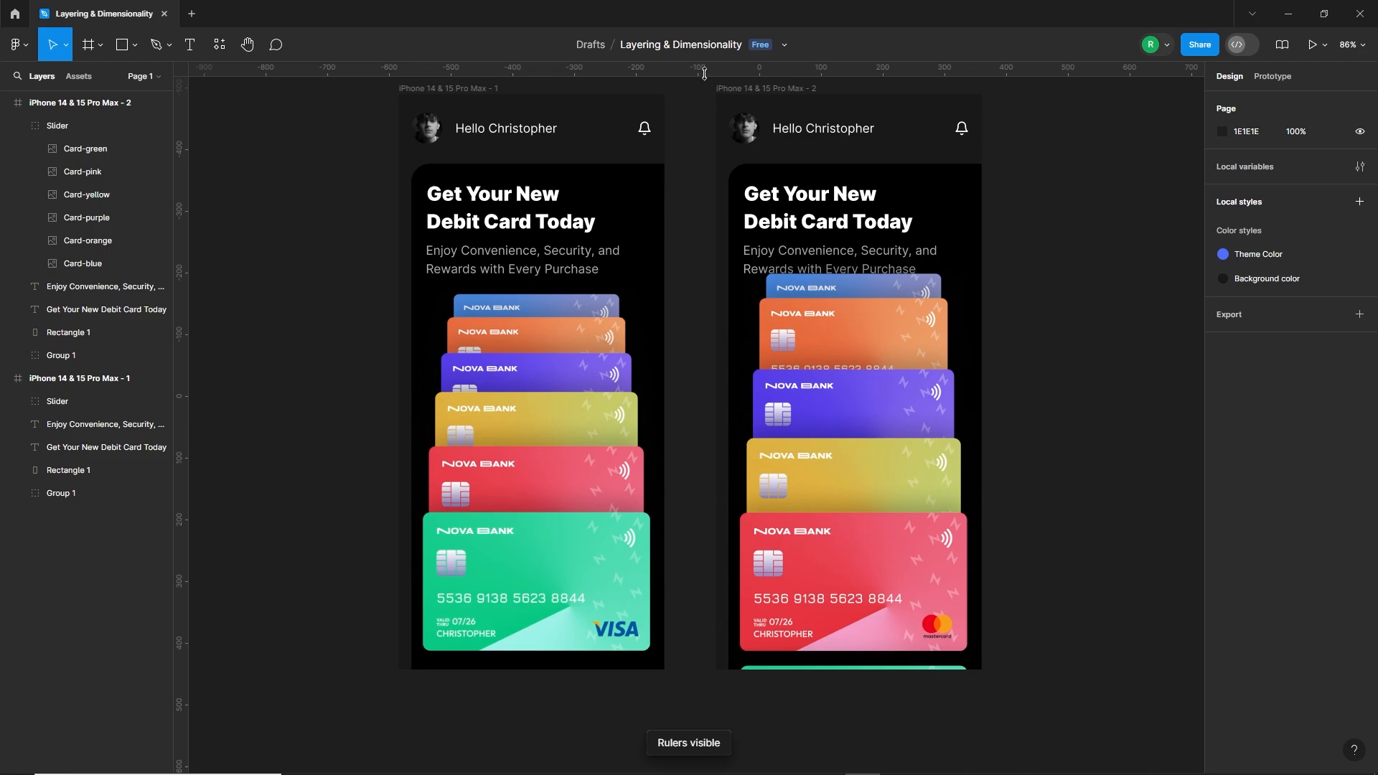
{"action": "left_click_drag", "start_coordinate": [704, 72], "coordinate": [707, 294]}
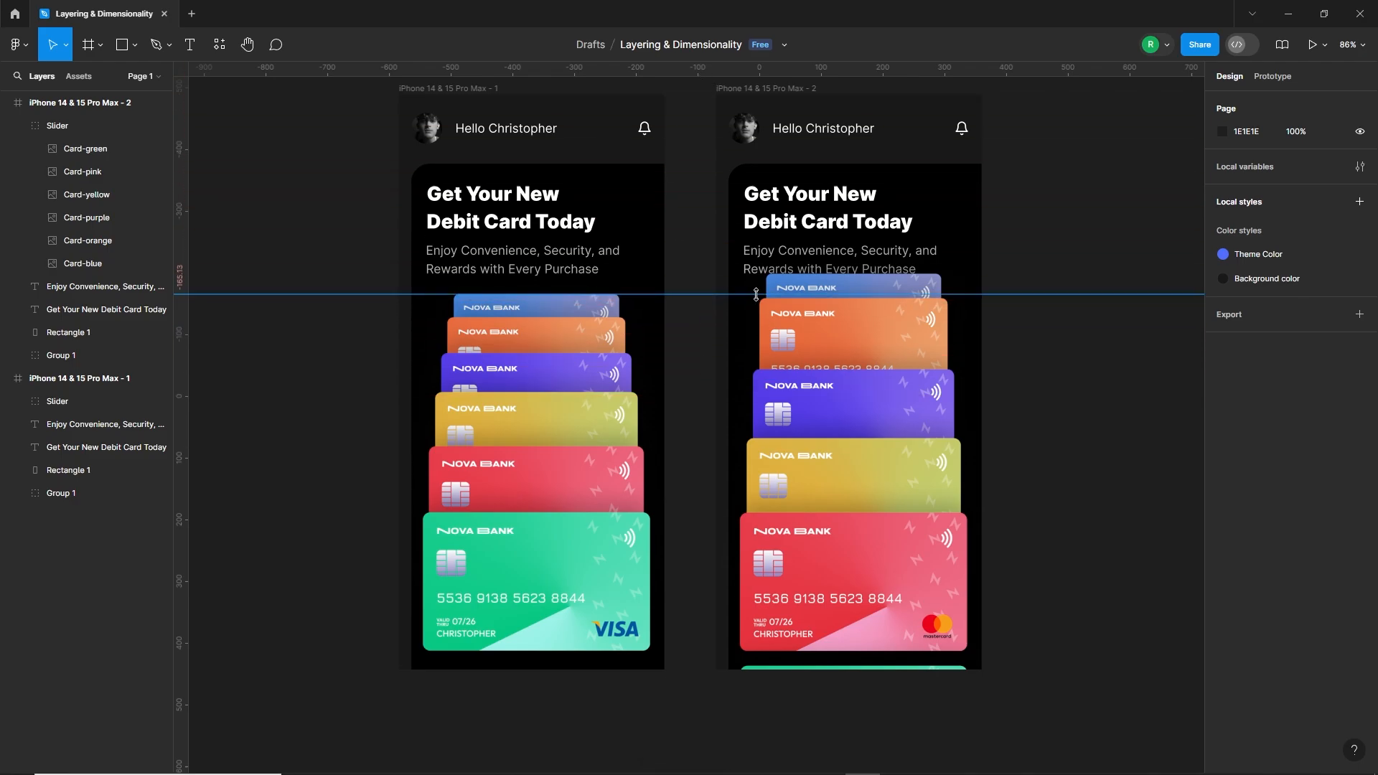
Step: Nudge the second frame's purple card down to Y 457.19 and the orange card down to Y 382.96
{"action": "double_click", "coordinate": [864, 407]}
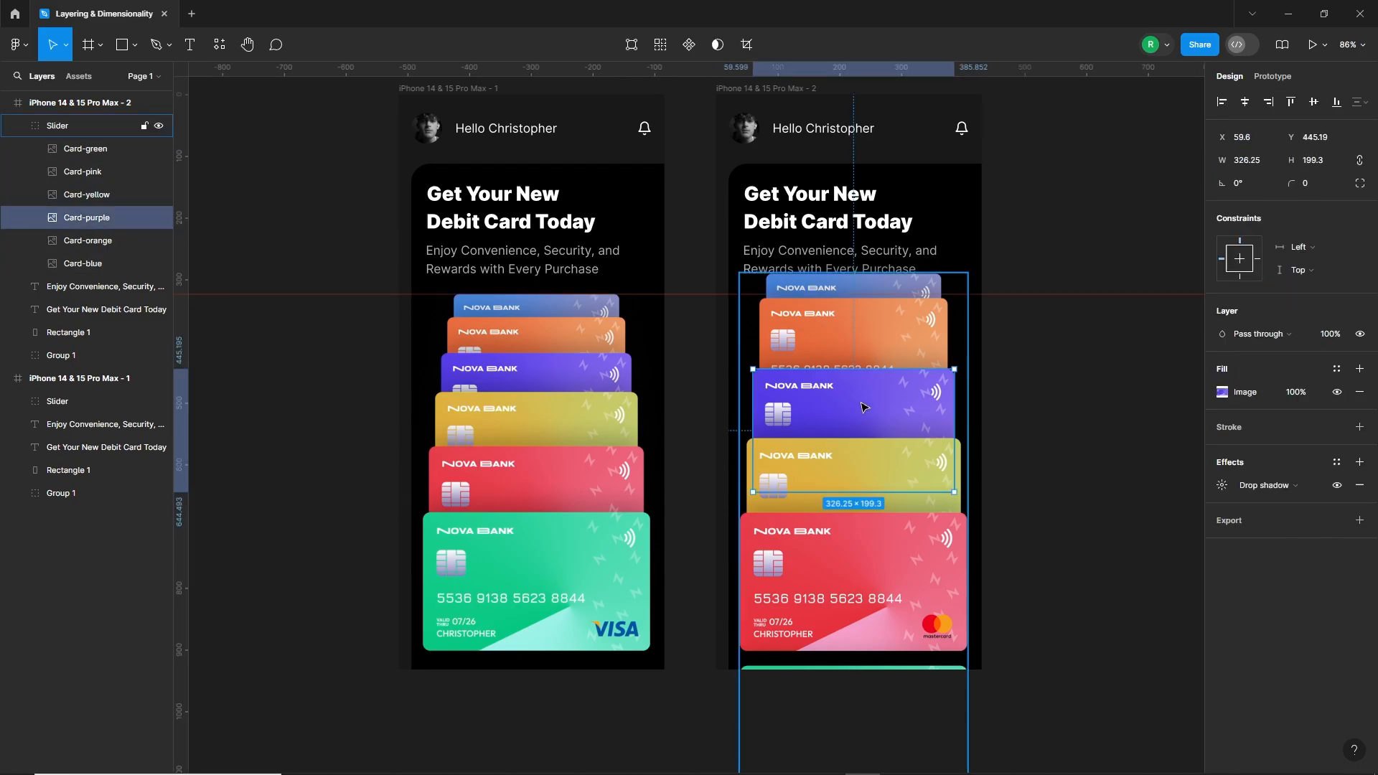
{"action": "key", "text": "shift+Down"}
{"action": "key", "text": "Down"}
{"action": "key", "text": "Down"}
{"action": "left_click", "coordinate": [870, 369]}
{"action": "key", "text": "shift+Down"}
{"action": "key", "text": "shift+Down"}
{"action": "key", "text": "shift+Down"}
{"action": "key", "text": "shift+Down"}
{"action": "key", "text": "shift+Down"}
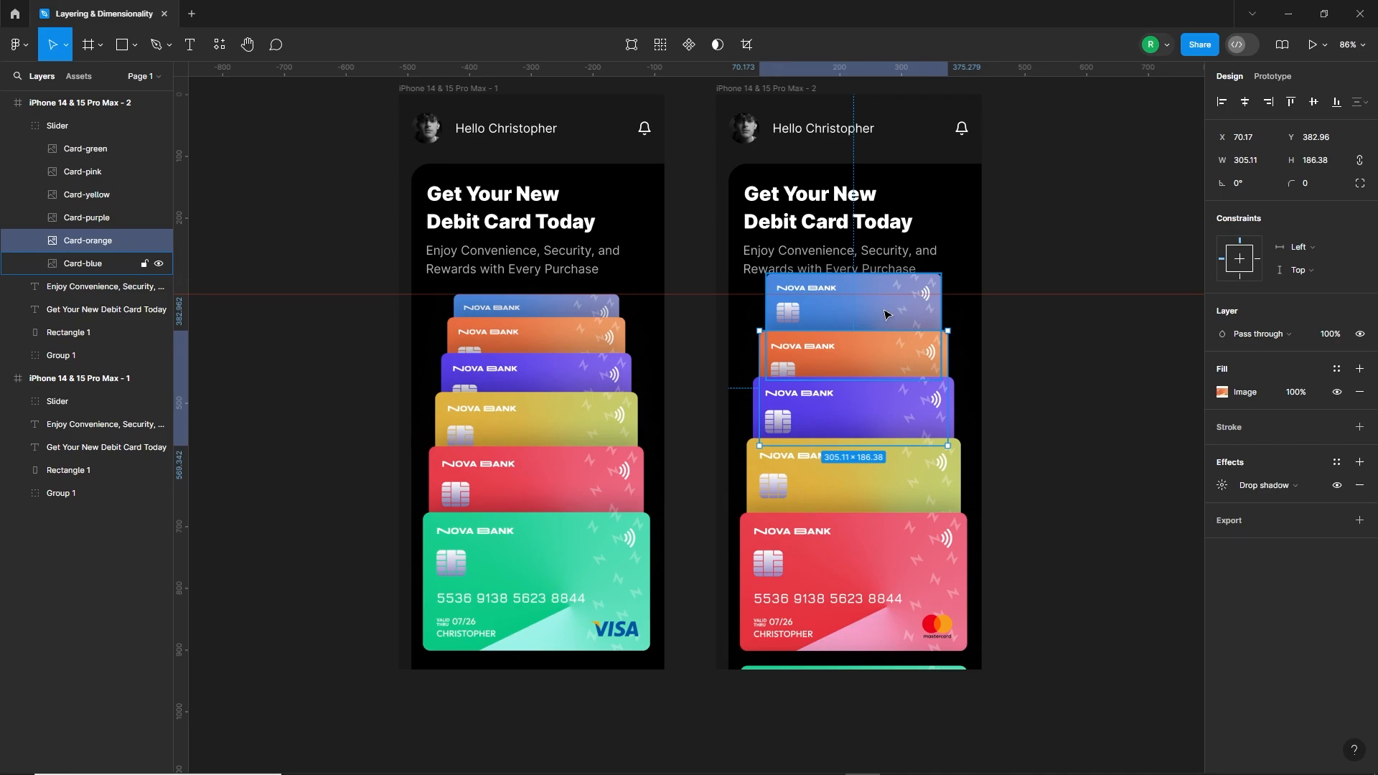
Step: Nudge the second frame's blue card down until its top edge meets the horizontal guide
{"action": "left_click", "coordinate": [887, 314]}
{"action": "key", "text": "shift+Down"}
{"action": "key", "text": "shift+Down"}
{"action": "key", "text": "shift+Down"}
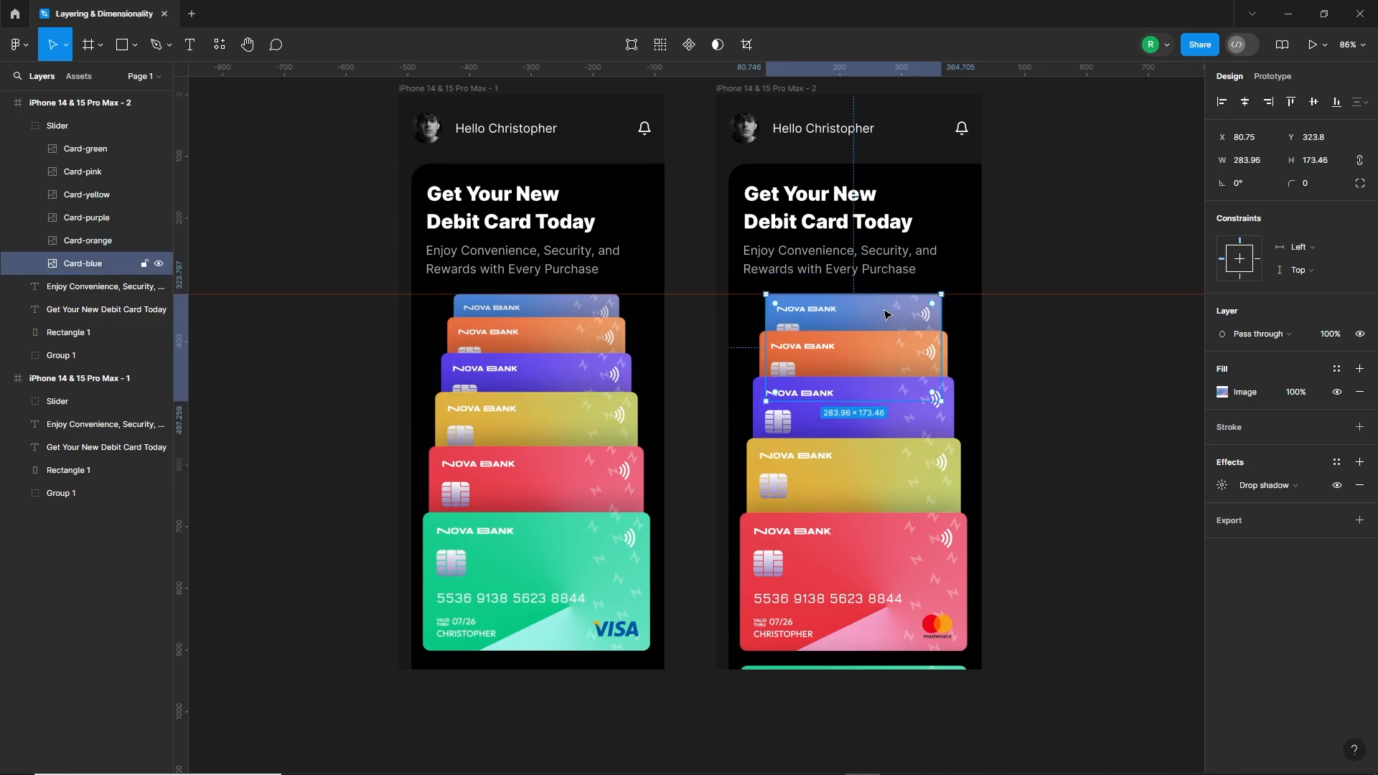
{"action": "key", "text": "Down"}
Step: Nudge the second frame's orange card up slightly and the purple card up to Y 447.19
{"action": "left_click", "coordinate": [869, 358]}
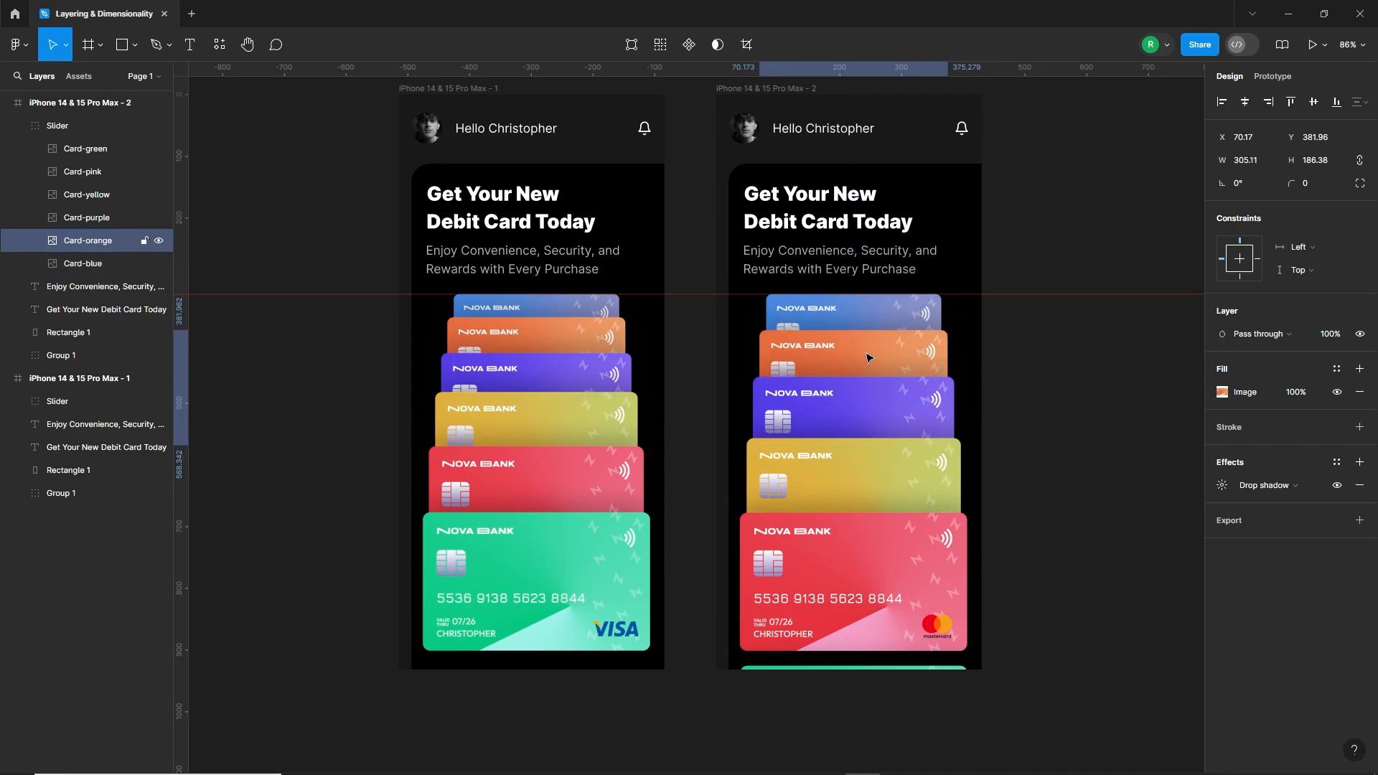
{"action": "key", "text": "Up"}
{"action": "key", "text": "Up"}
{"action": "left_click", "coordinate": [868, 405]}
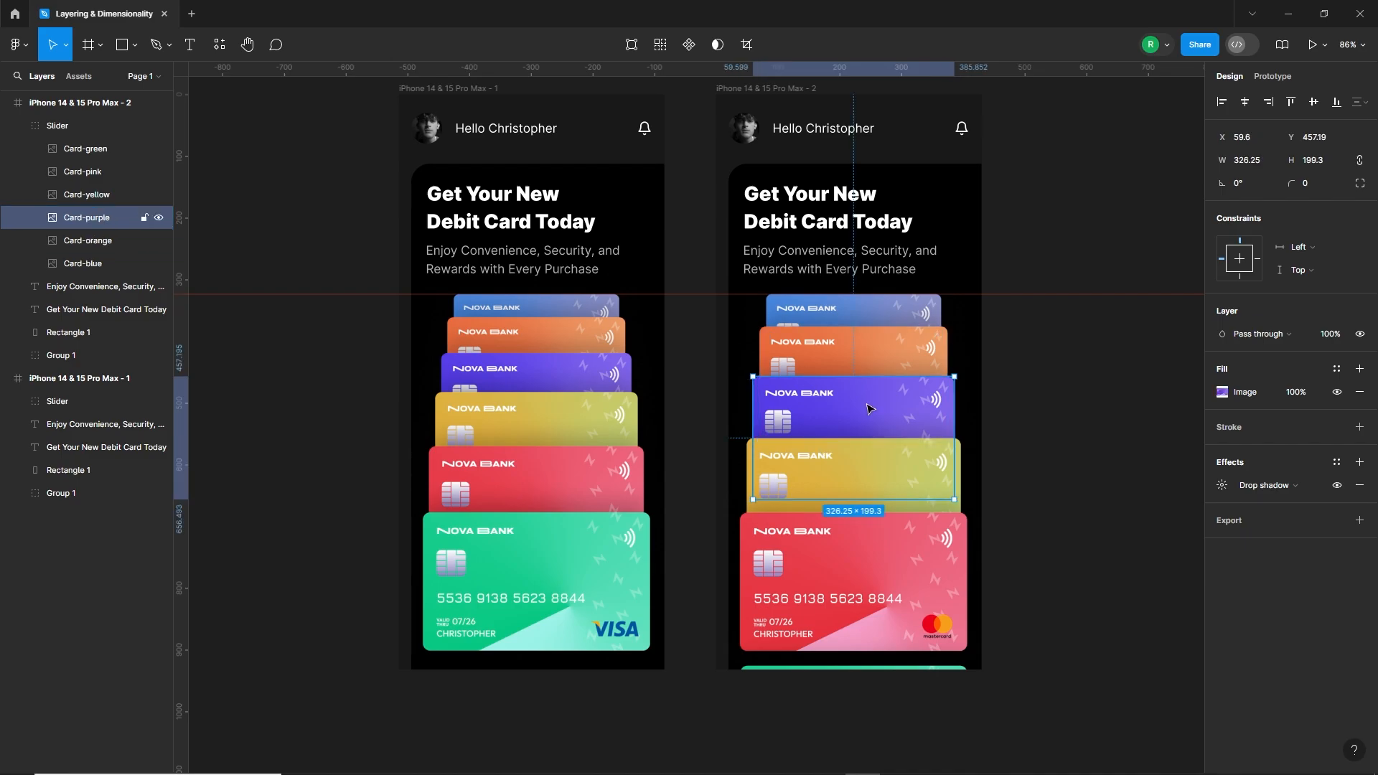
{"action": "key", "text": "Up"}
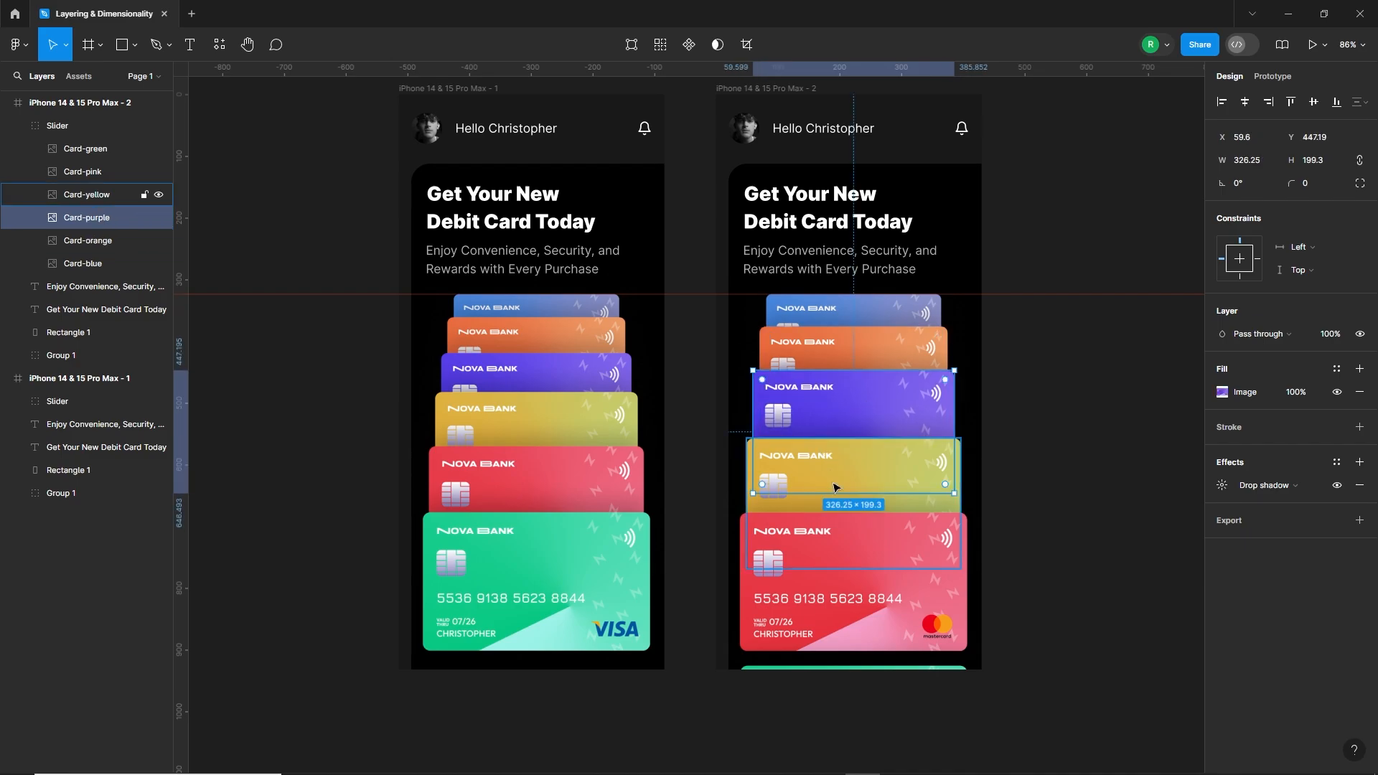
Step: Fine-tune the vertical position of the second frame's yellow card and nudge the purple card down to Y 450.19
{"action": "left_click", "coordinate": [825, 510]}
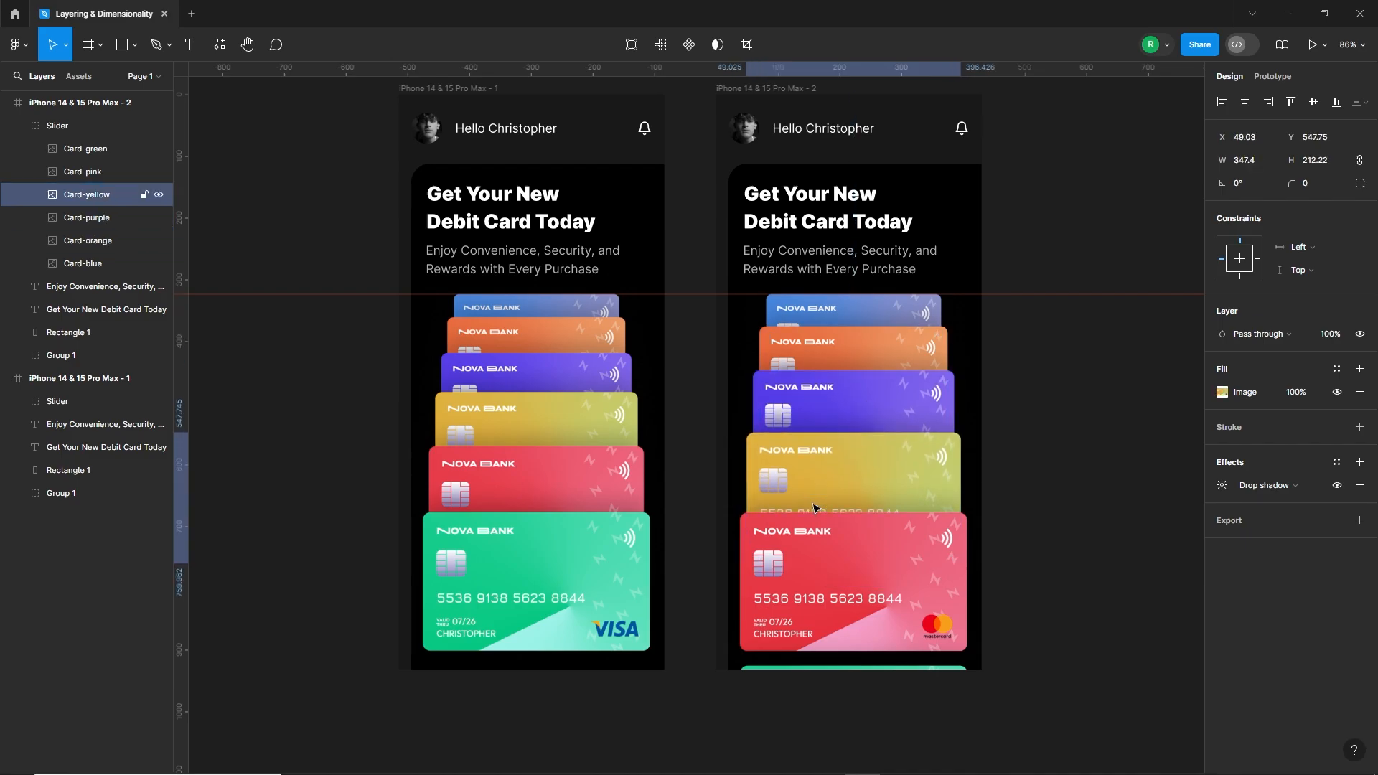
{"action": "key", "text": "Down"}
{"action": "key", "text": "Down"}
{"action": "key", "text": "Down"}
{"action": "key", "text": "Down"}
{"action": "key", "text": "Down"}
{"action": "left_click", "coordinate": [839, 413]}
{"action": "key", "text": "Down"}
{"action": "key", "text": "Down"}
{"action": "key", "text": "Down"}
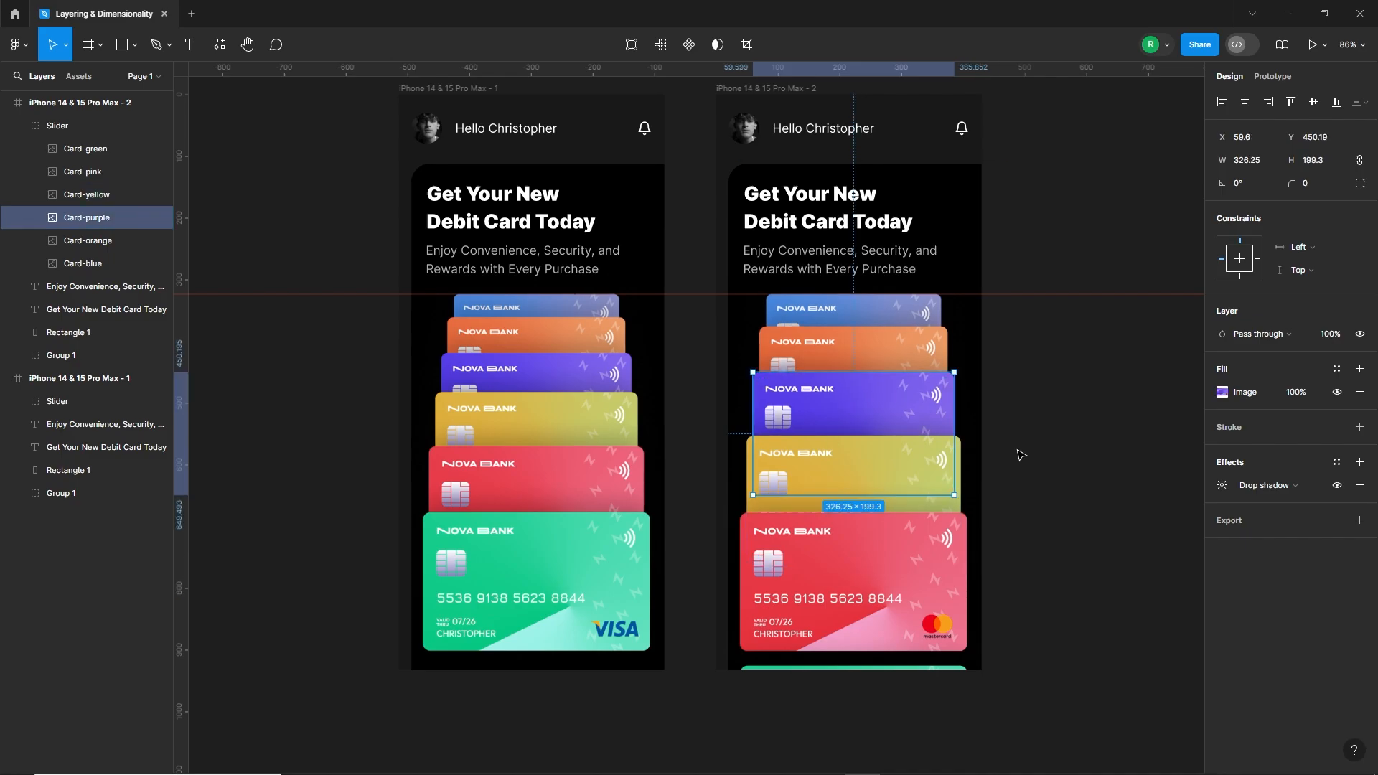
Step: Nudge the second frame's green card to Y 928.43 so only a thin strip shows at the frame's lower edge
{"action": "left_click", "coordinate": [1021, 455]}
{"action": "left_click", "coordinate": [942, 668]}
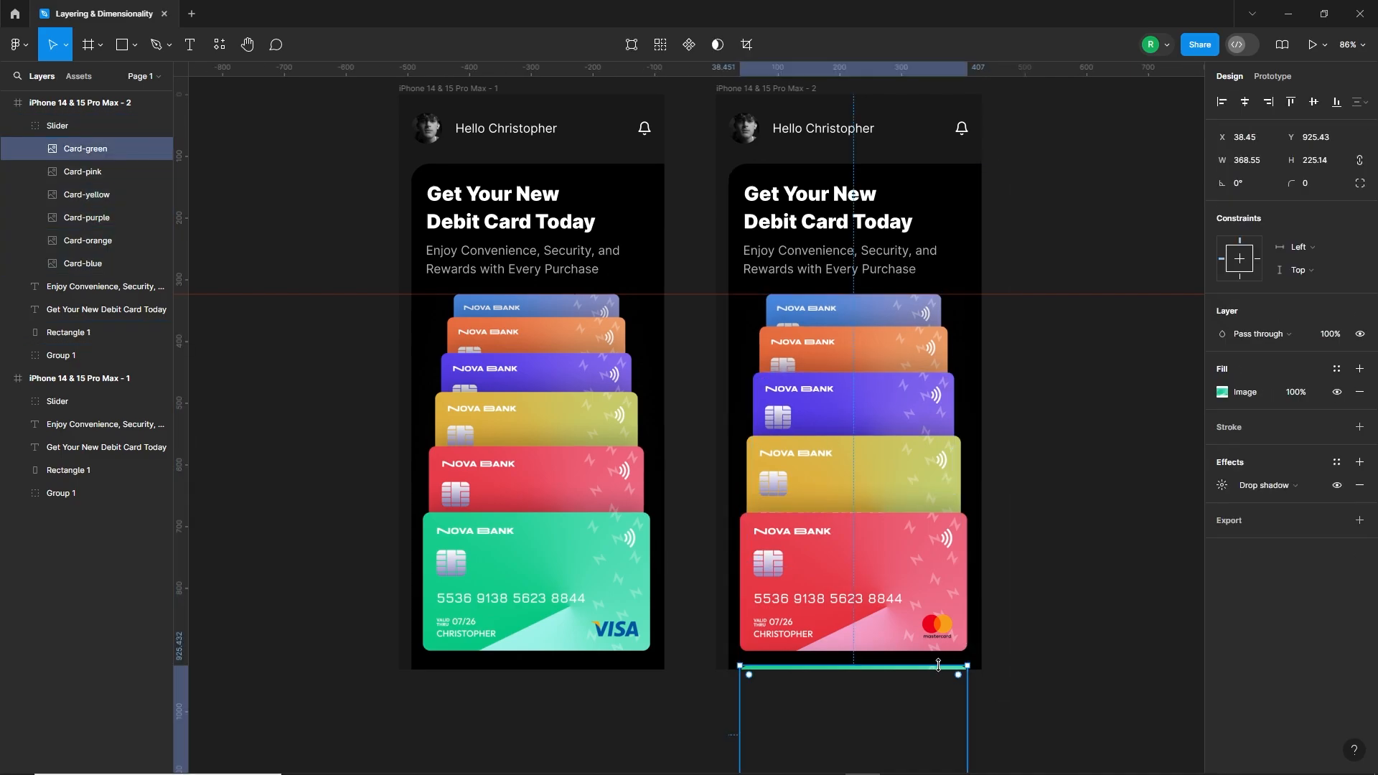
{"action": "left_click", "coordinate": [997, 639]}
{"action": "scroll", "coordinate": [987, 526], "scroll_direction": "down", "scroll_amount": 3, "text": "ctrl"}
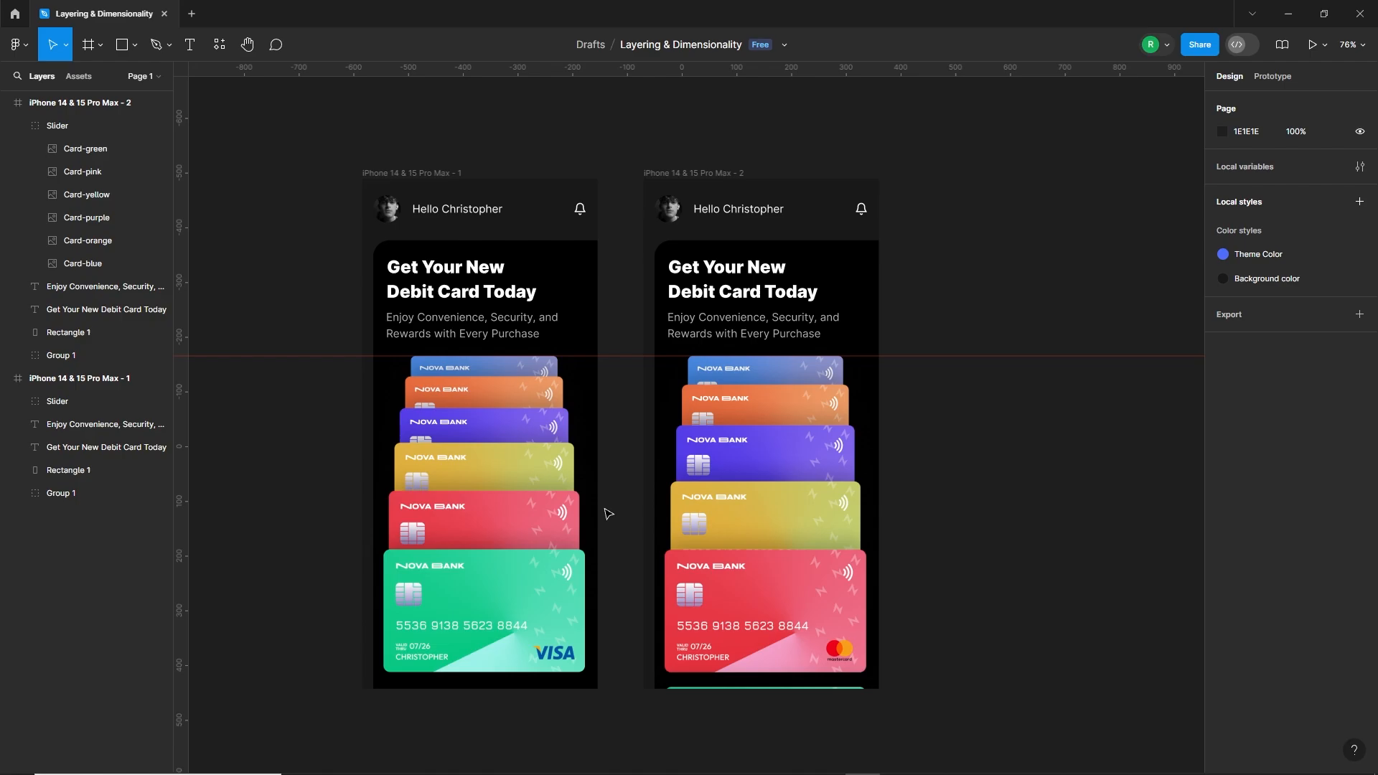
Step: Link the first frame's Slider group to iPhone 14 & 15 Pro Max - 2 with an On drag, Smart animate interaction
{"action": "left_click", "coordinate": [551, 511]}
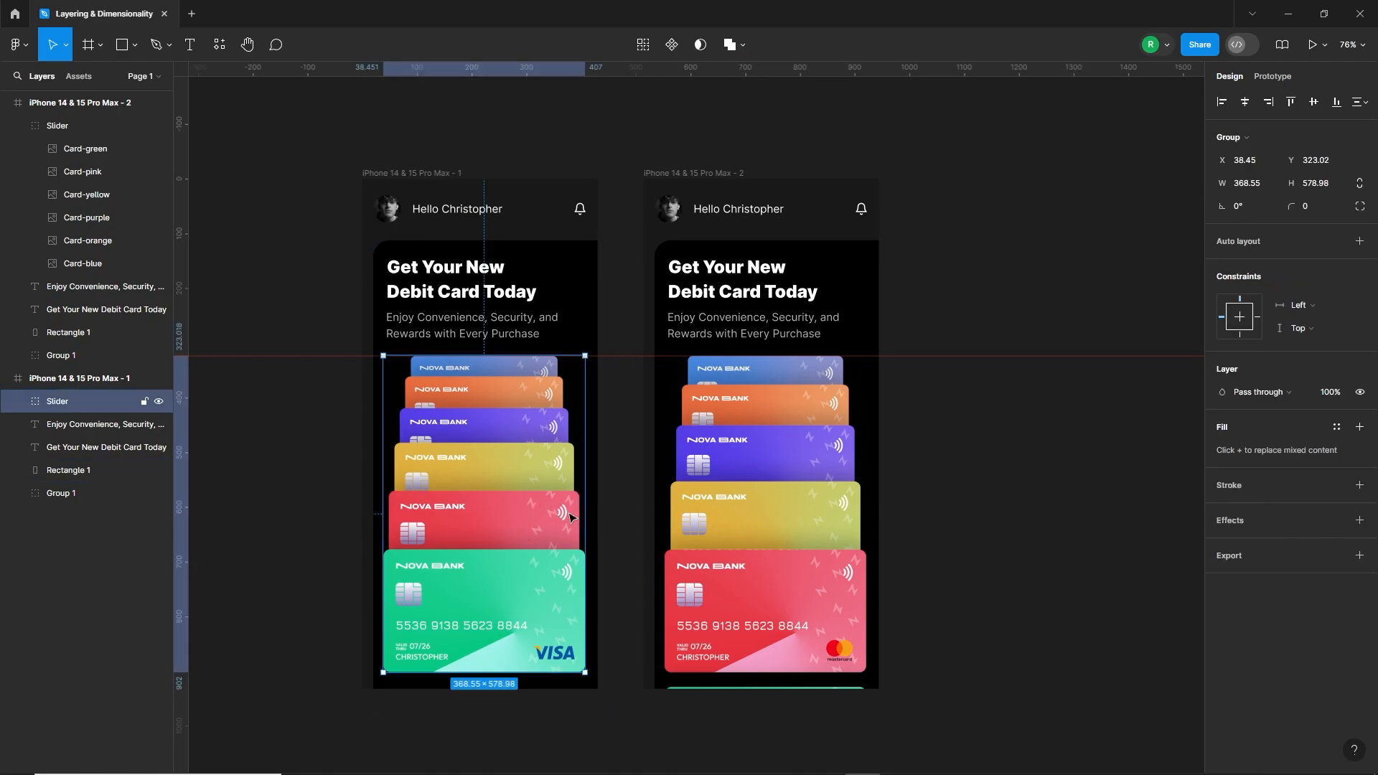
{"action": "left_click", "coordinate": [1271, 77]}
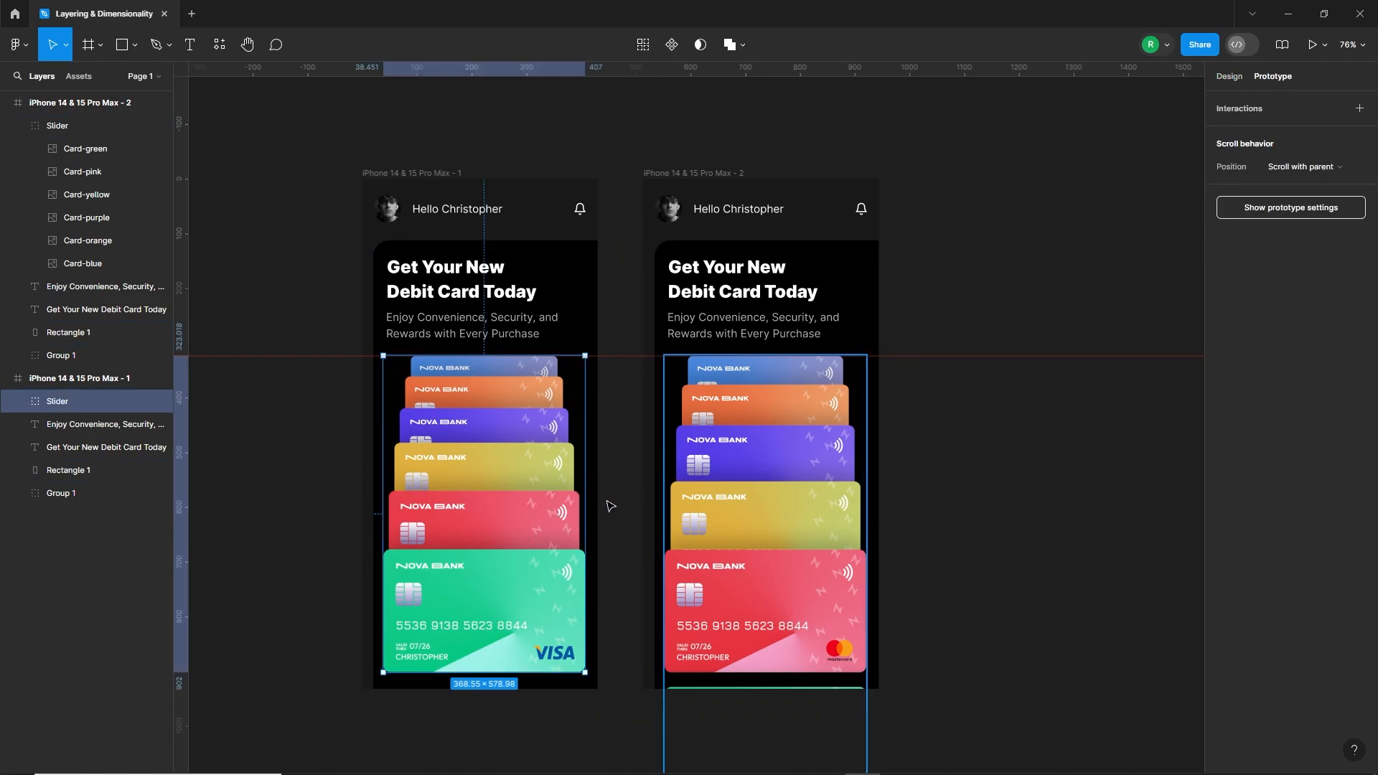
{"action": "left_click_drag", "start_coordinate": [606, 520], "coordinate": [703, 523]}
{"action": "left_click", "coordinate": [593, 473]}
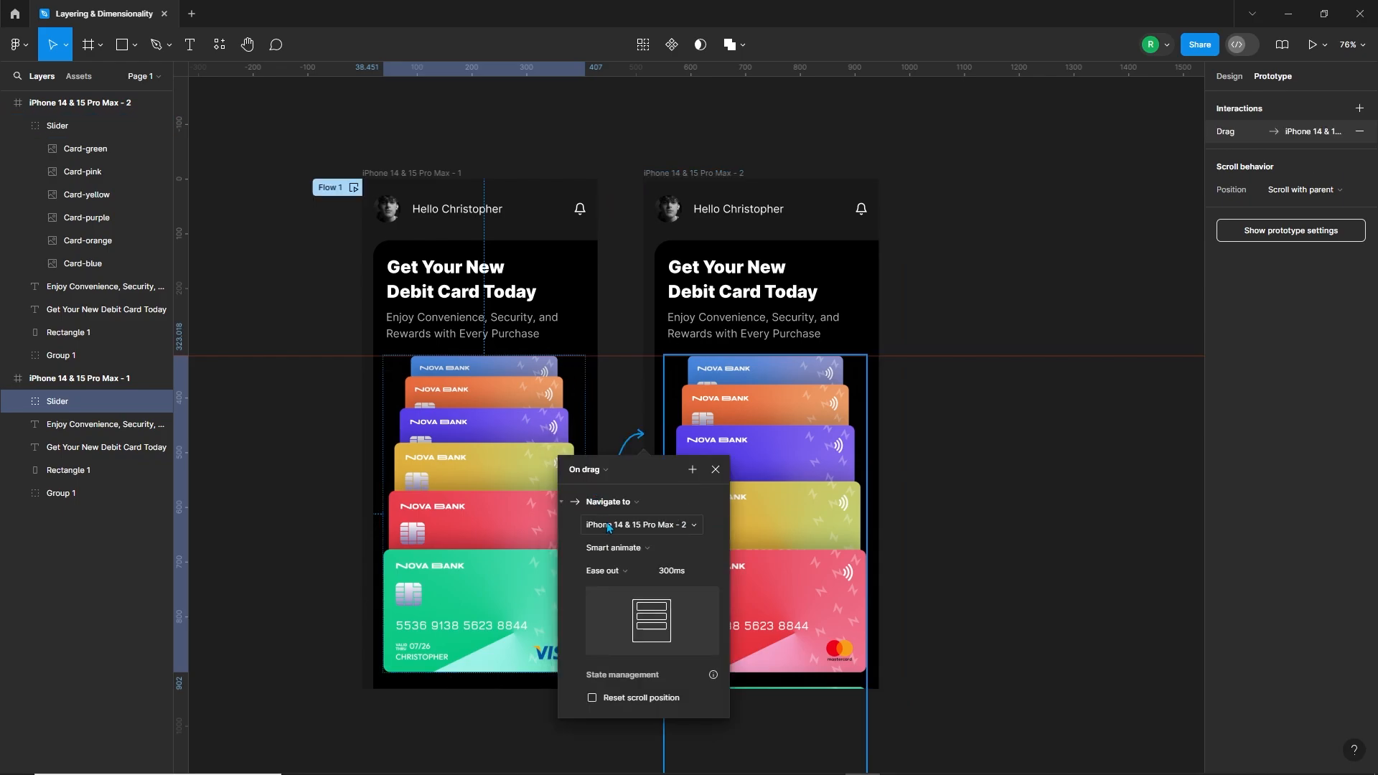
Step: Set the first Slider interaction's easing to Gentle with a duration of 1000 ms
{"action": "left_click", "coordinate": [627, 569]}
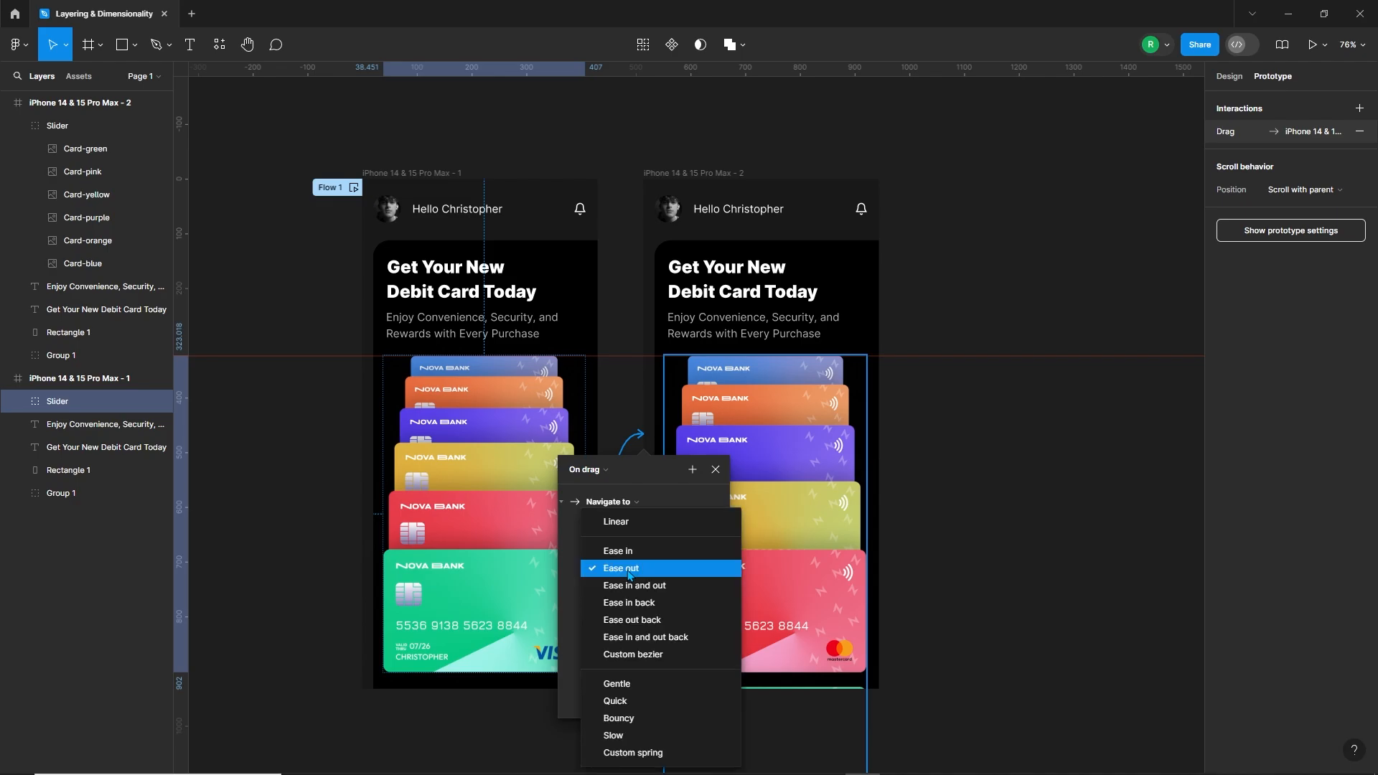
{"action": "left_click", "coordinate": [636, 681]}
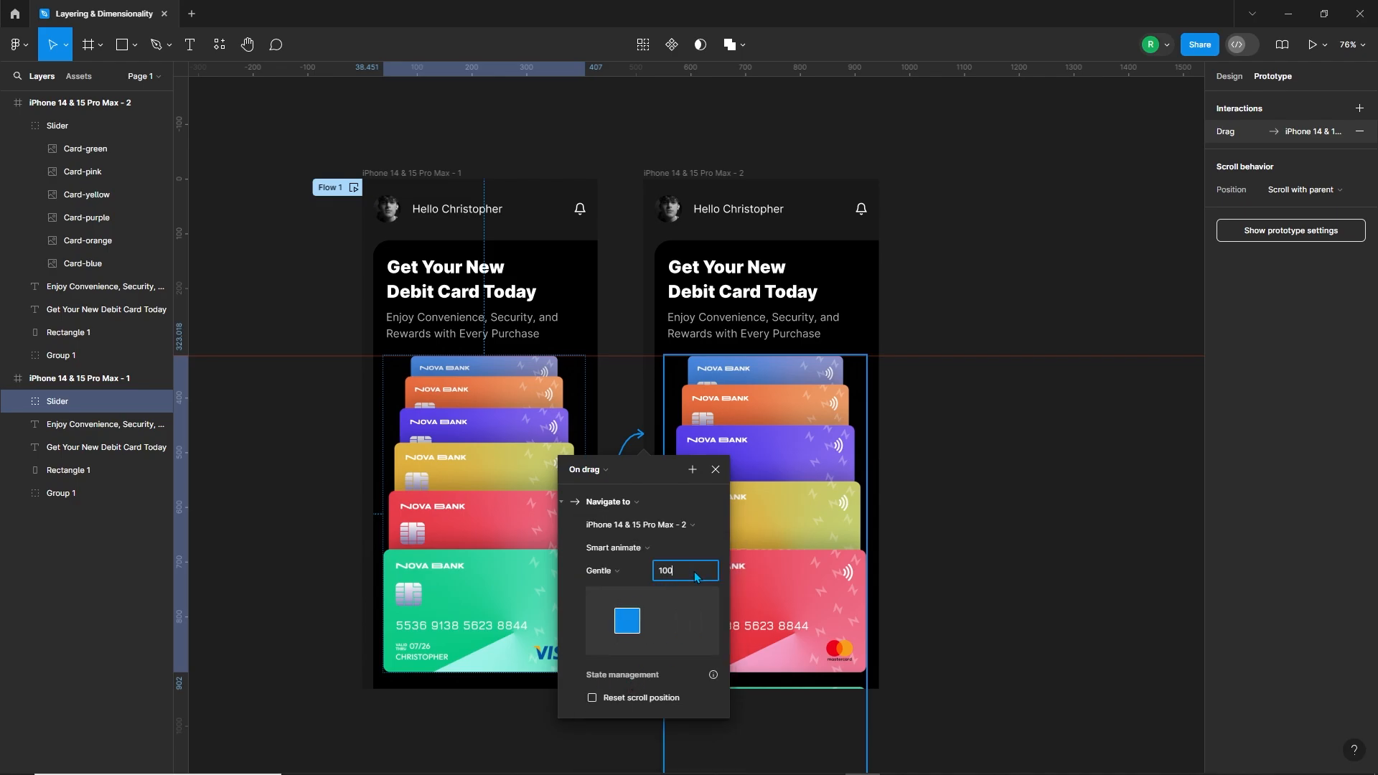
{"action": "key", "text": "Return"}
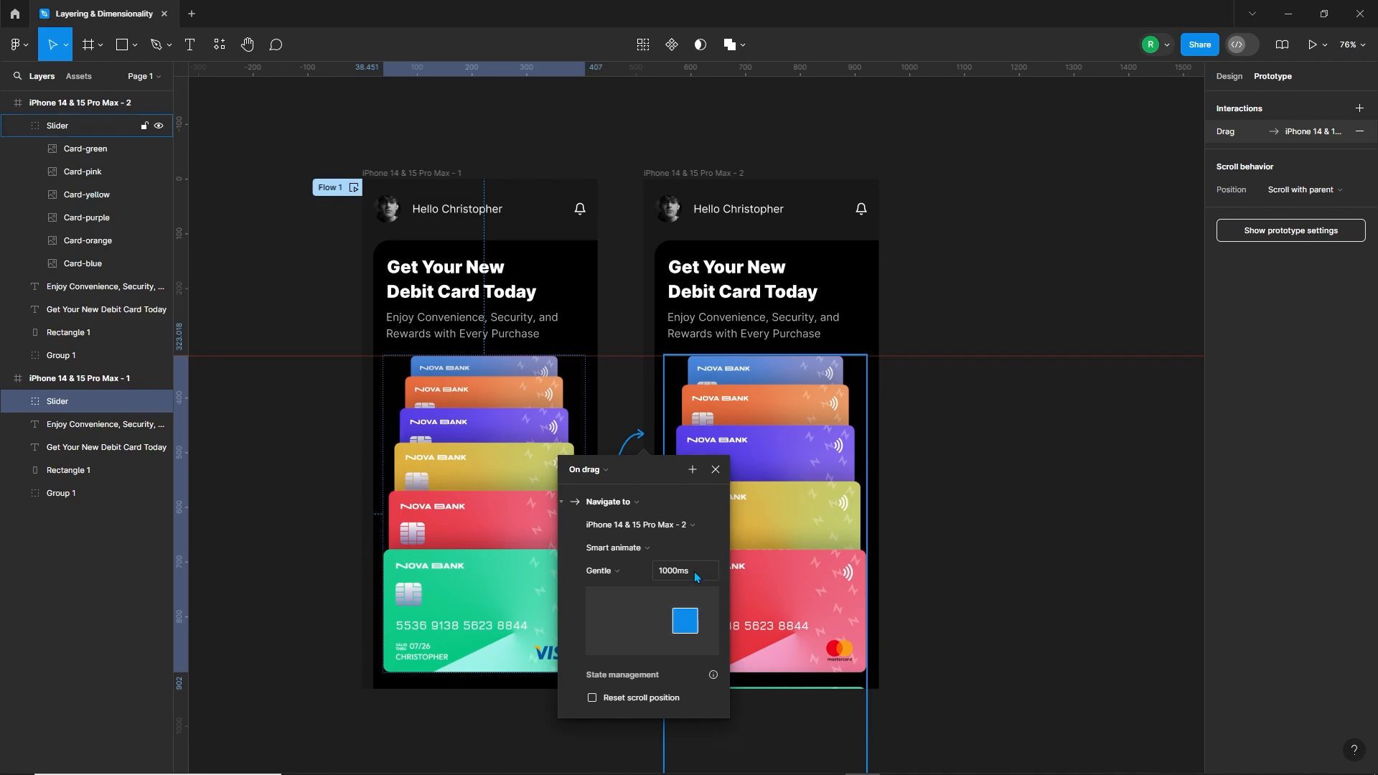
{"action": "left_click", "coordinate": [715, 470]}
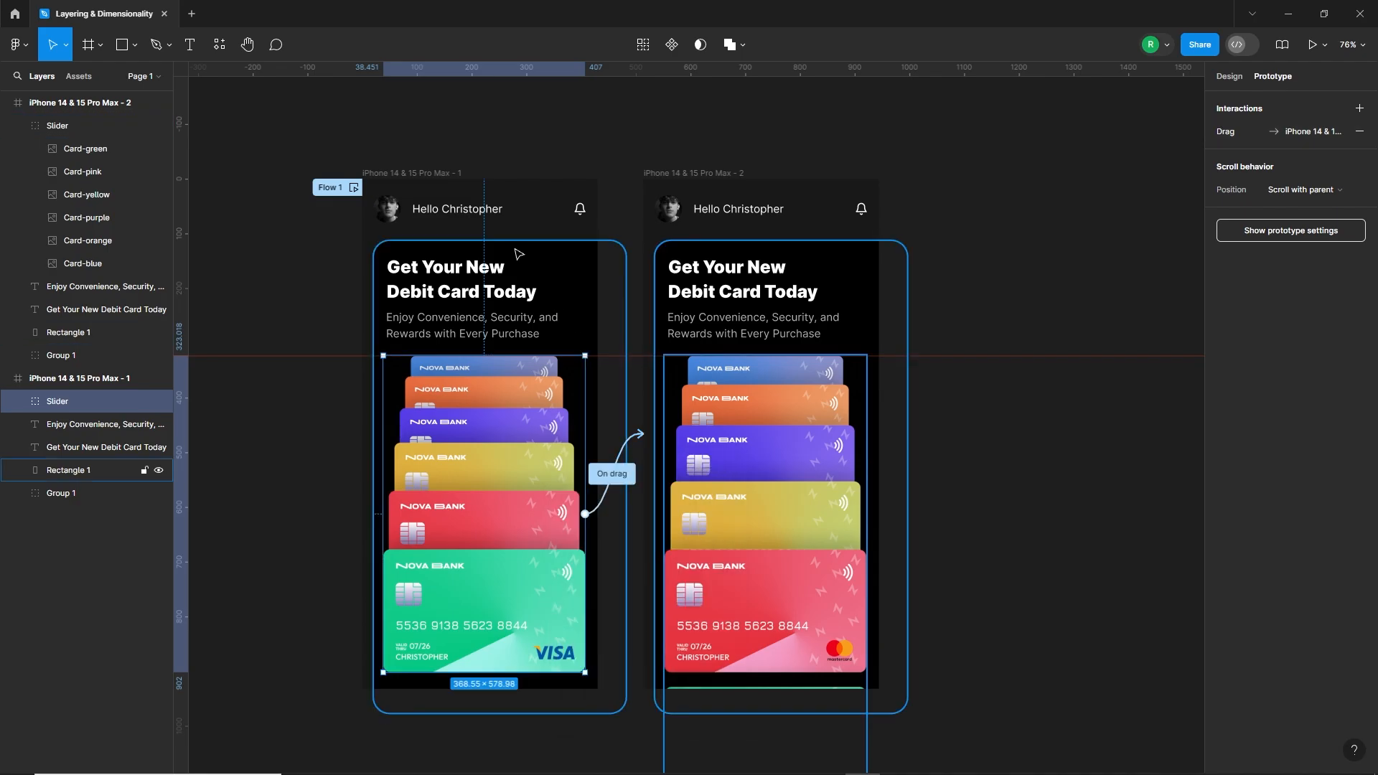
Step: Preview the prototype from the first frame, test the slider's transition to the second frame, and return to the design file
{"action": "left_click", "coordinate": [432, 172]}
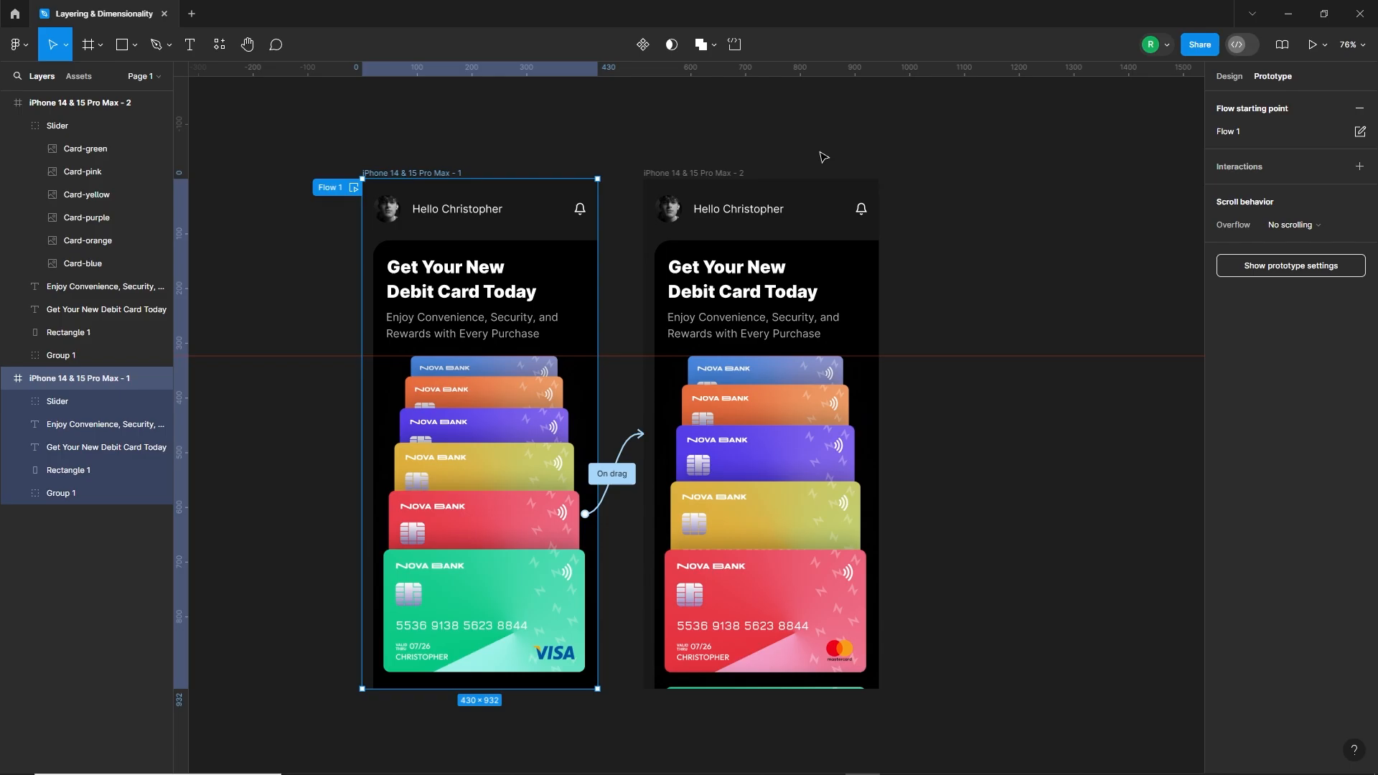
{"action": "left_click", "coordinate": [1313, 46]}
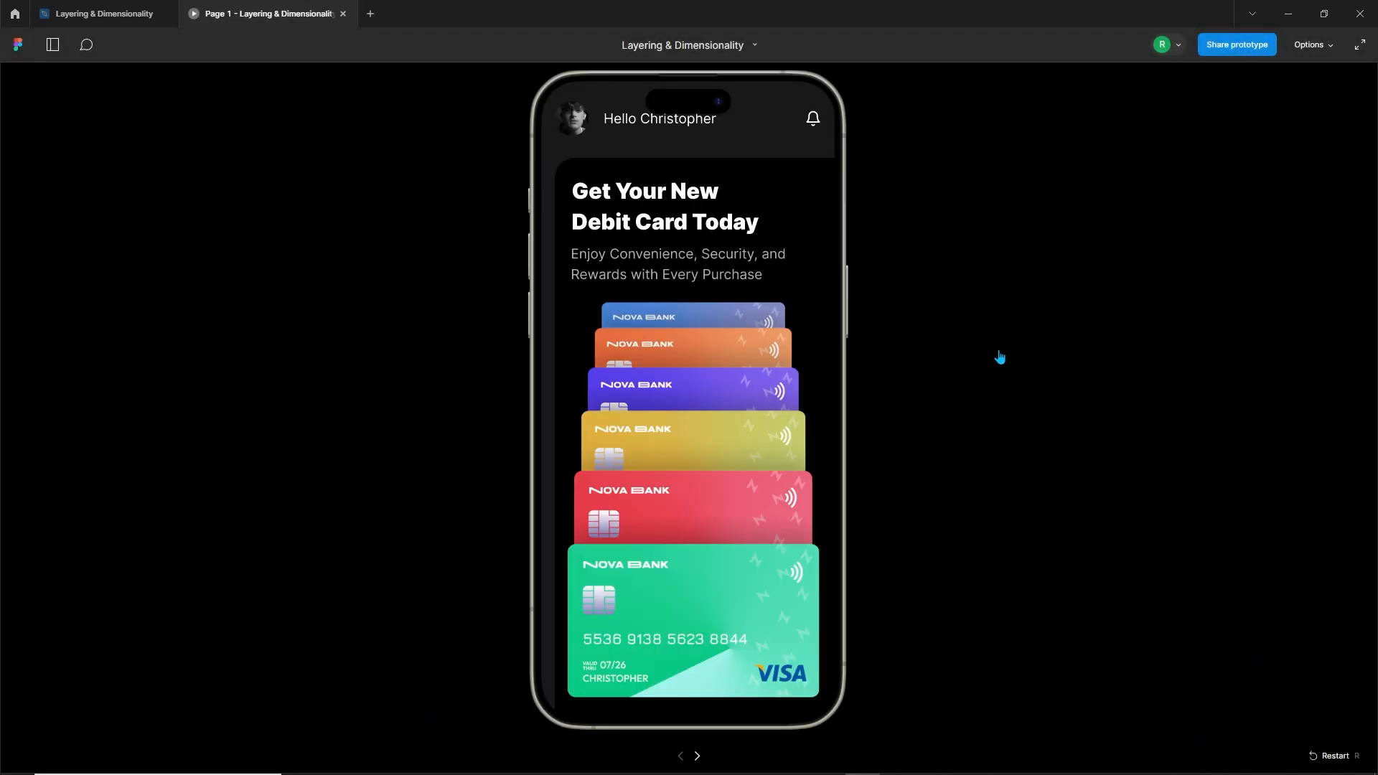
{"action": "left_click", "coordinate": [741, 447]}
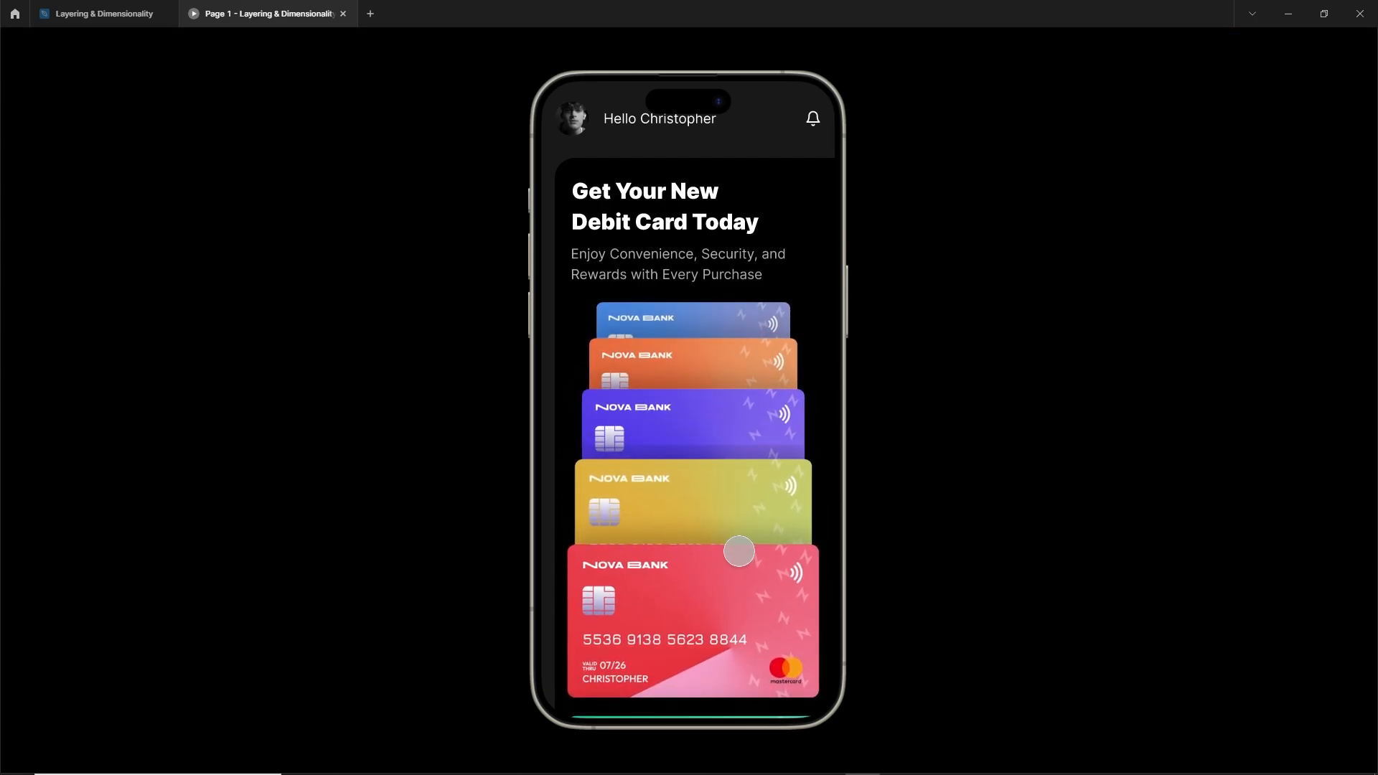
{"action": "left_click", "coordinate": [108, 13]}
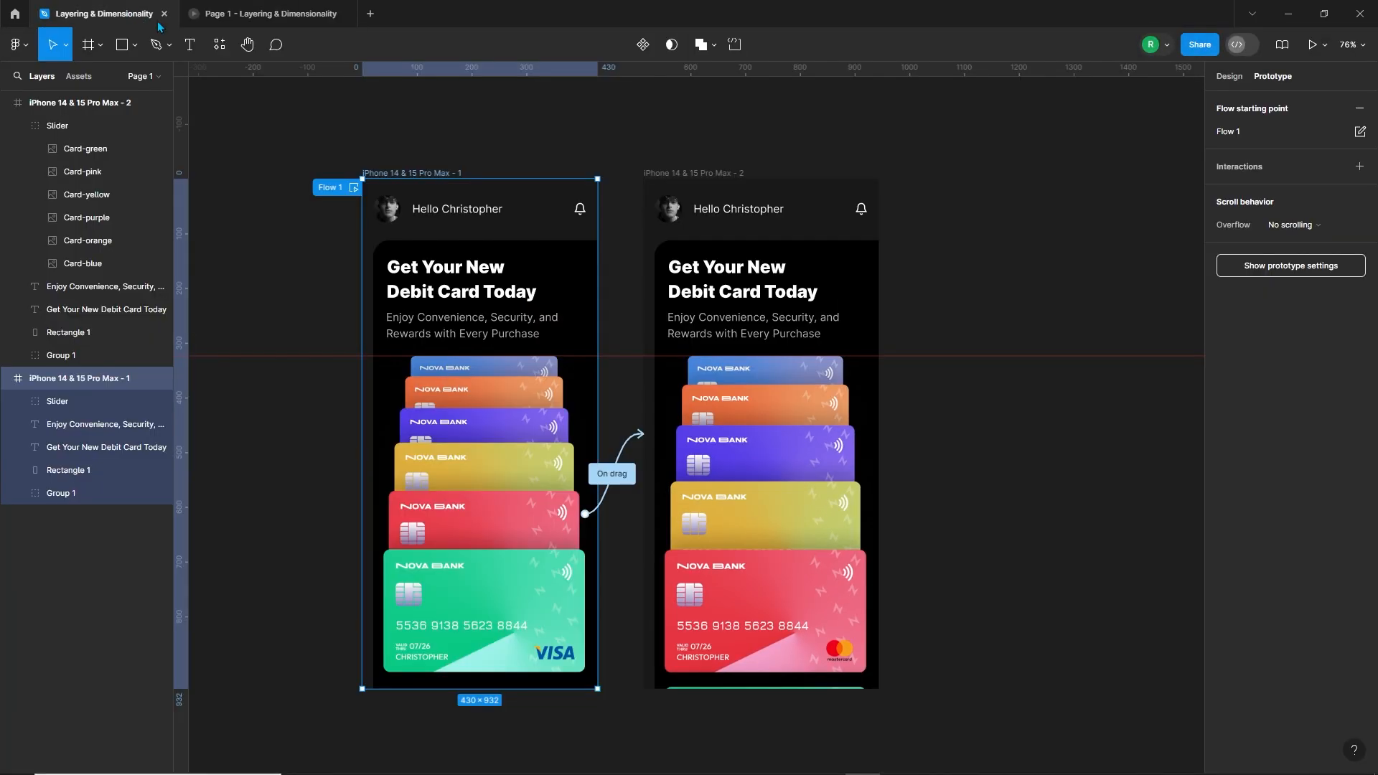
Step: Link the second frame's Slider group back to iPhone 14 & 15 Pro Max - 1 with an On drag, Smart animate interaction
{"action": "left_click", "coordinate": [753, 477]}
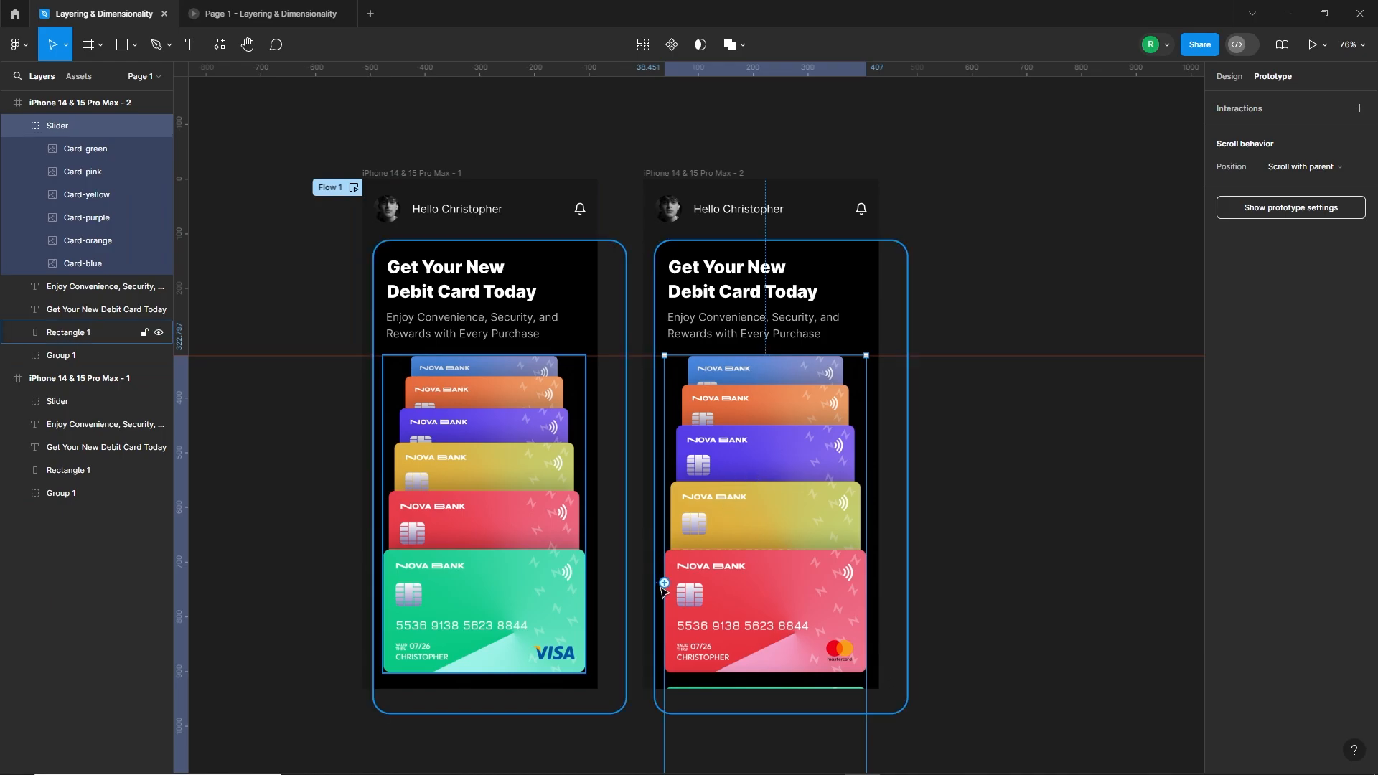
{"action": "left_click_drag", "start_coordinate": [870, 564], "coordinate": [601, 500]}
{"action": "left_click", "coordinate": [539, 469]}
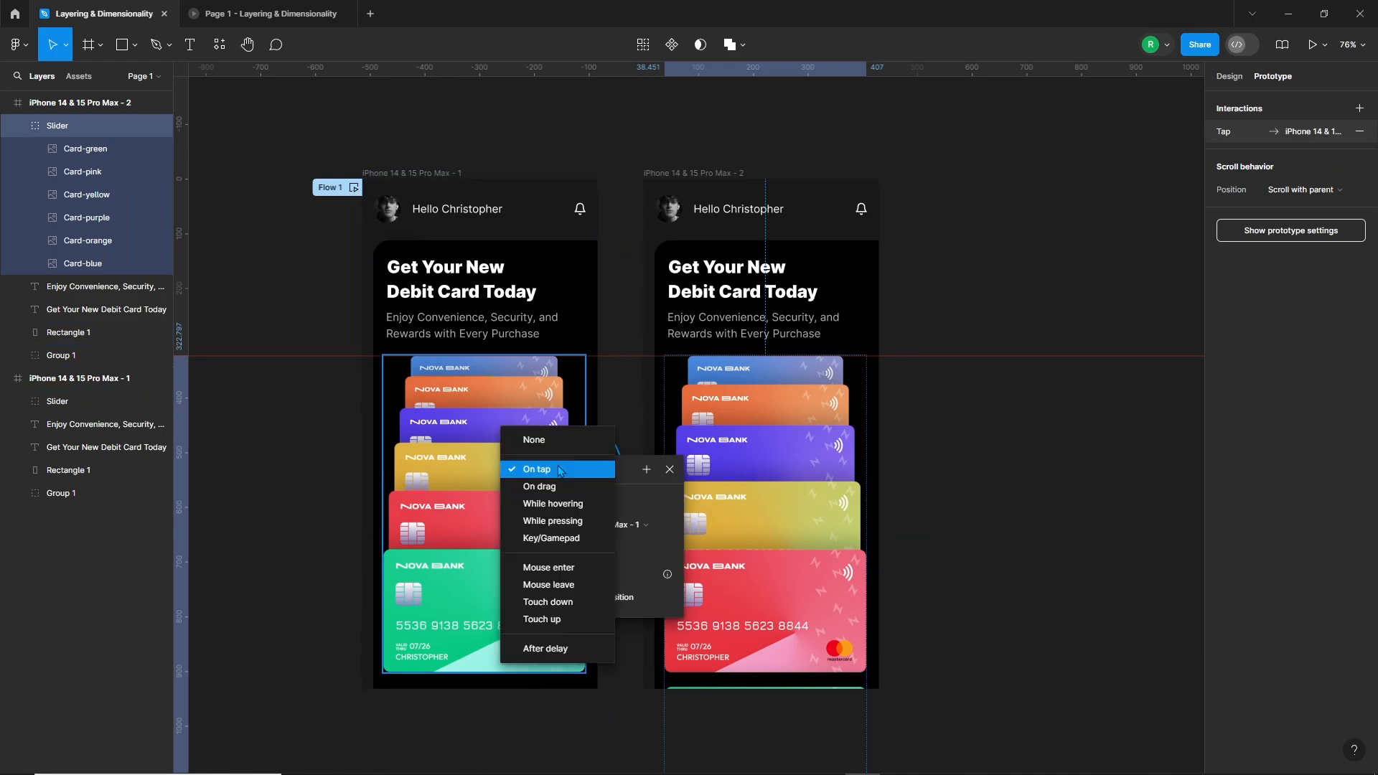
{"action": "left_click", "coordinate": [550, 487]}
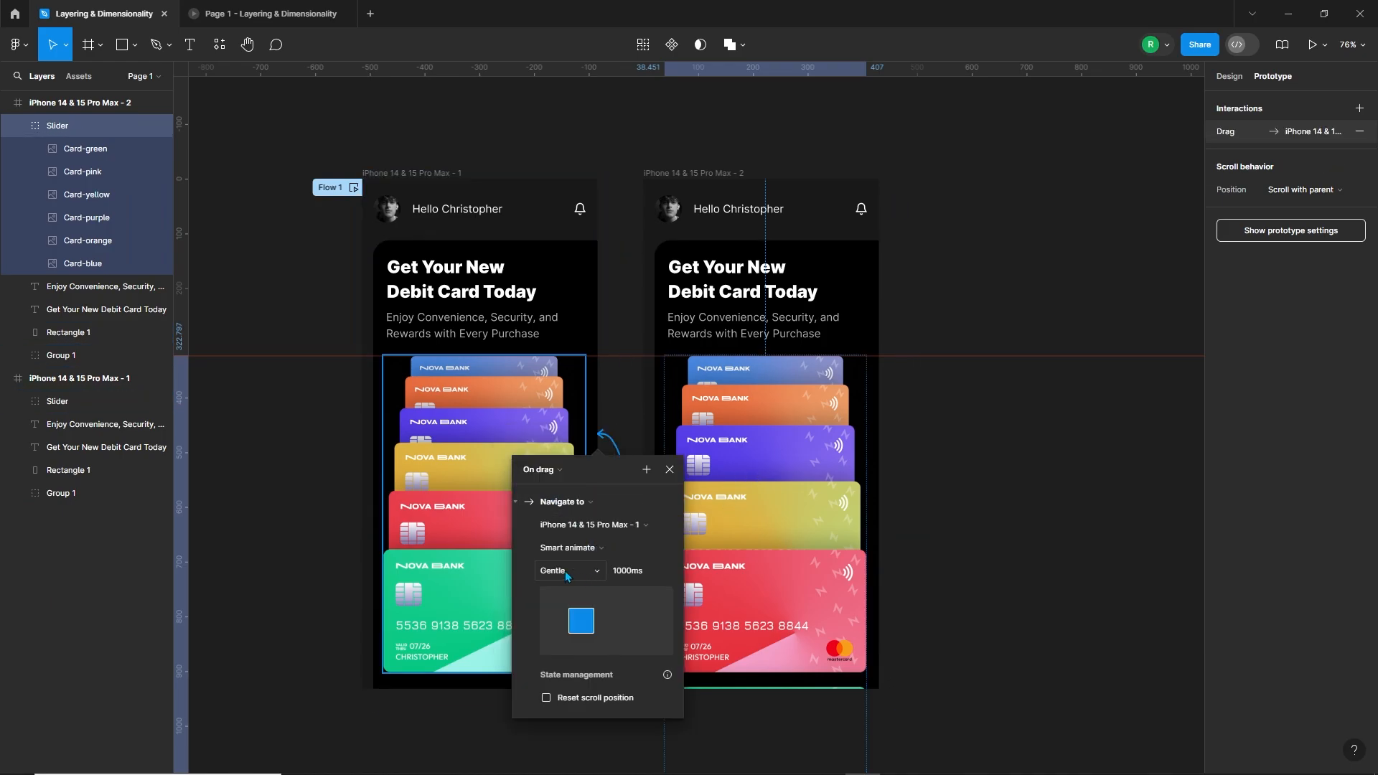
Step: Test the slider's backward transition in the prototype preview and return to the design file
{"action": "left_click", "coordinate": [290, 9]}
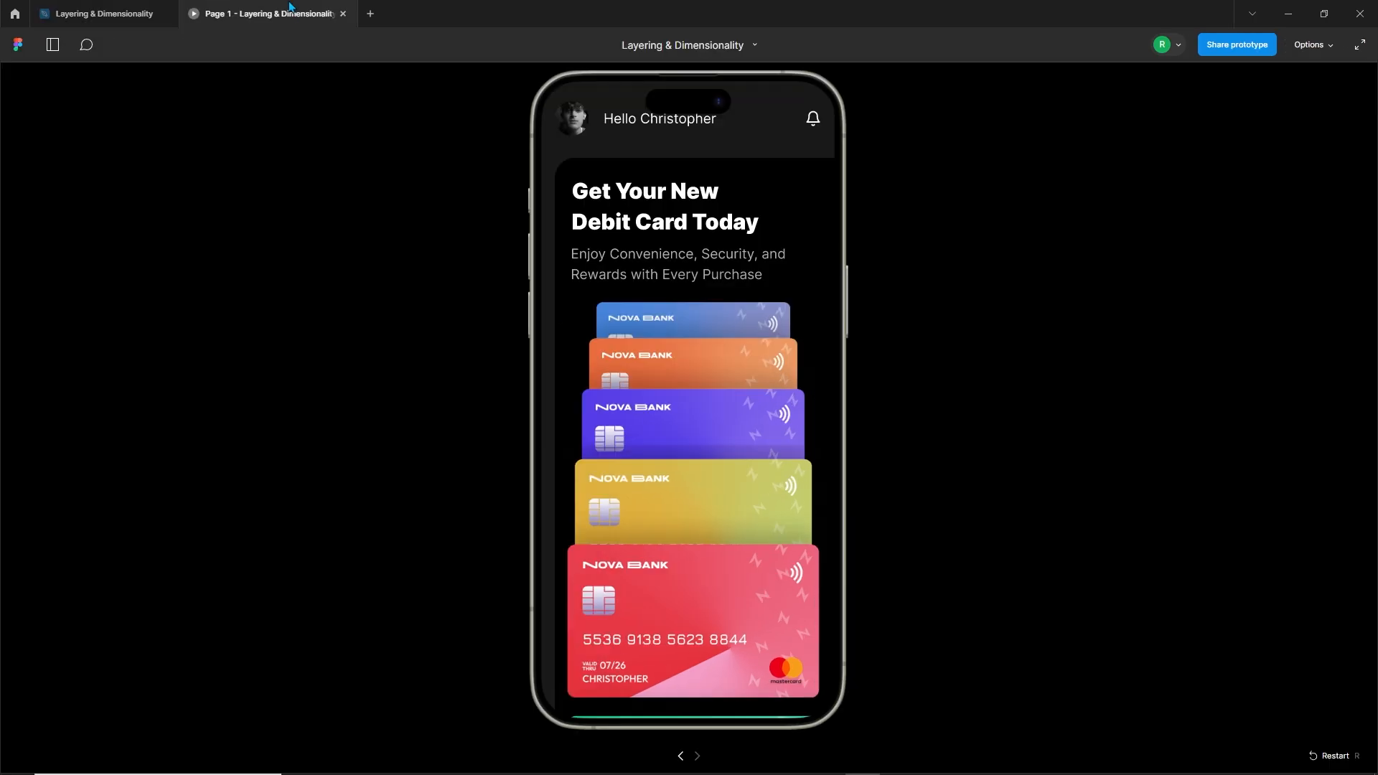
{"action": "left_click_drag", "start_coordinate": [630, 315], "coordinate": [687, 502]}
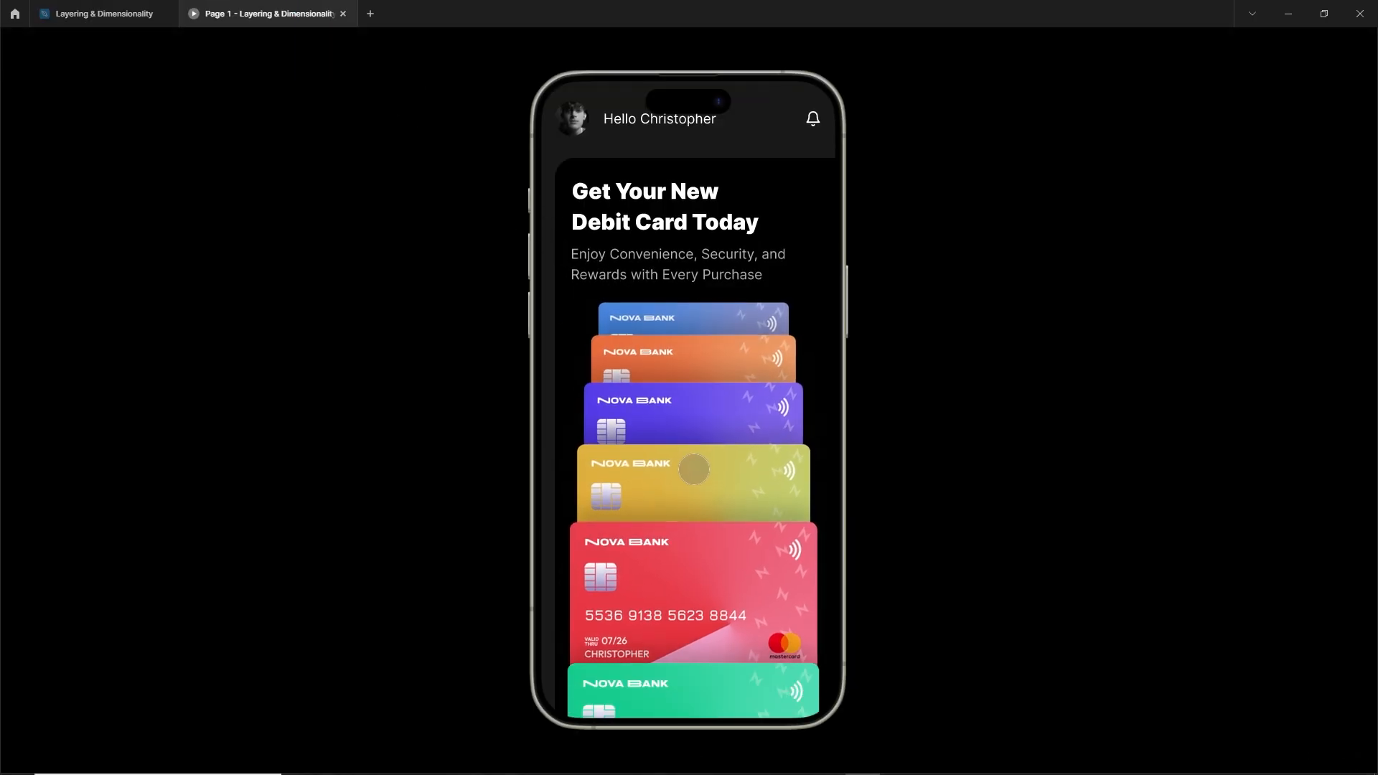
{"action": "left_click_drag", "start_coordinate": [720, 377], "coordinate": [741, 437]}
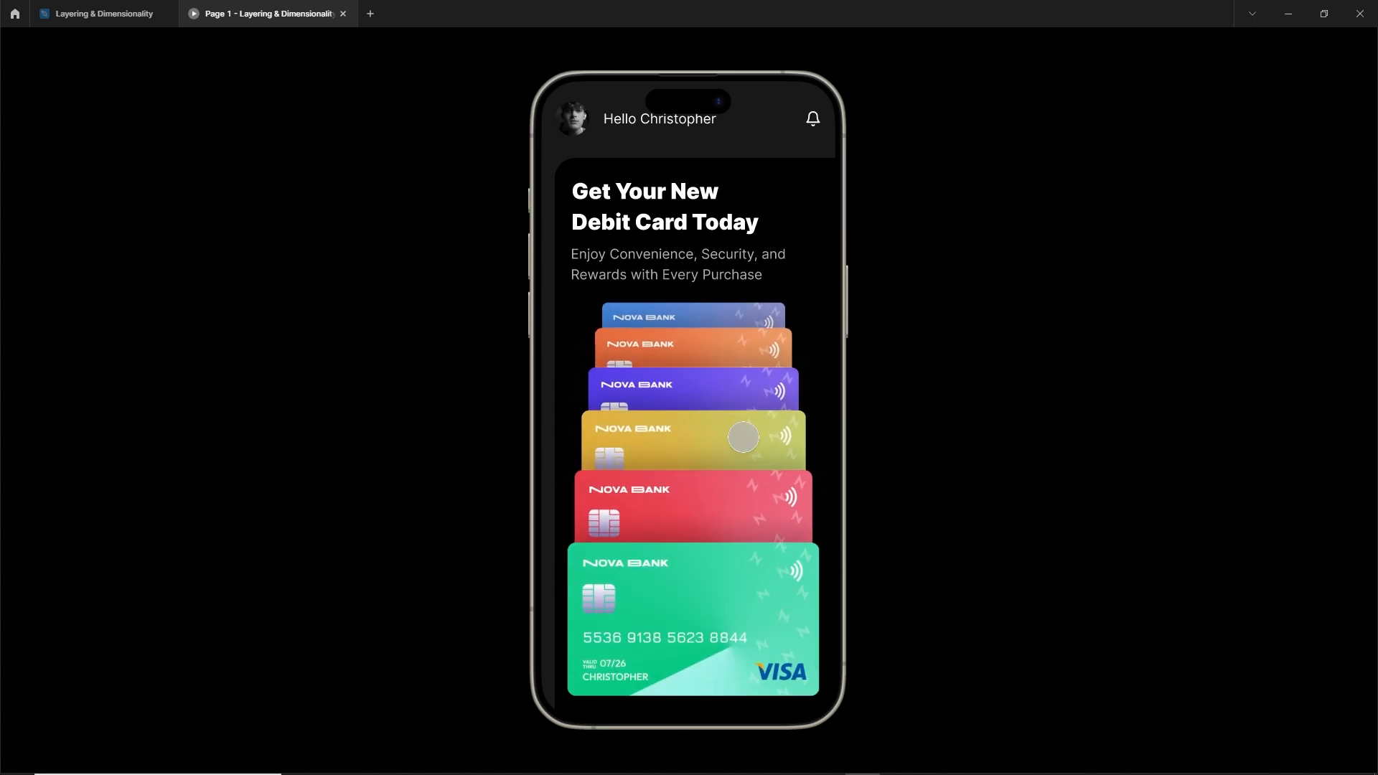
{"action": "left_click", "coordinate": [104, 14]}
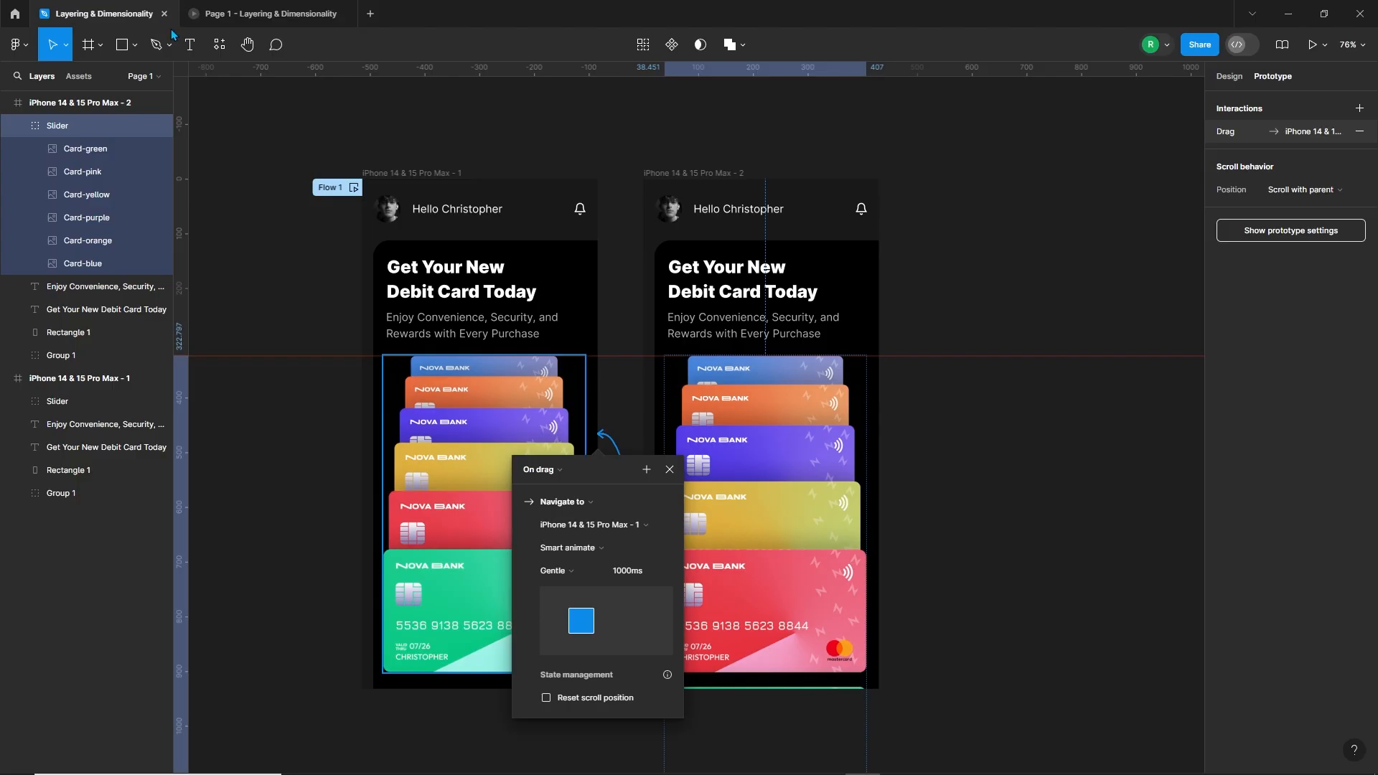
Step: Return to design mode and duplicate the second frame beside itself as a third frame
{"action": "left_click", "coordinate": [922, 425]}
{"action": "scroll", "coordinate": [920, 424], "scroll_direction": "down", "scroll_amount": 2}
{"action": "left_click_drag", "start_coordinate": [944, 445], "coordinate": [795, 428]}
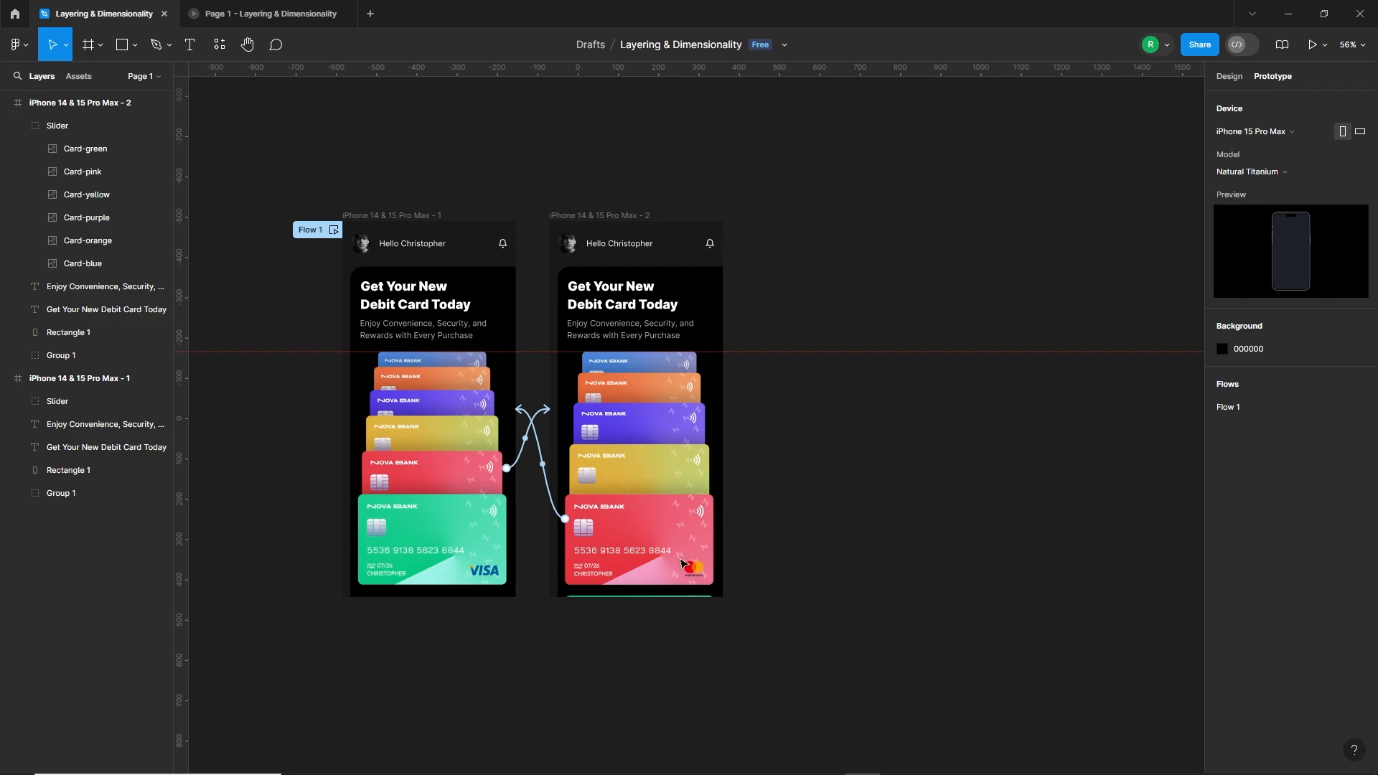
{"action": "left_click", "coordinate": [1228, 76]}
{"action": "left_click_drag", "start_coordinate": [601, 216], "coordinate": [809, 242]}
Step: Lower the third frame's pink and green cards together until only a thin pink strip shows at the frame's lower edge
{"action": "double_click", "coordinate": [868, 523]}
{"action": "left_click", "coordinate": [904, 606], "text": "shift"}
{"action": "left_click_drag", "start_coordinate": [905, 511], "coordinate": [905, 604]}
{"action": "scroll", "coordinate": [805, 574], "scroll_direction": "up", "scroll_amount": 3}
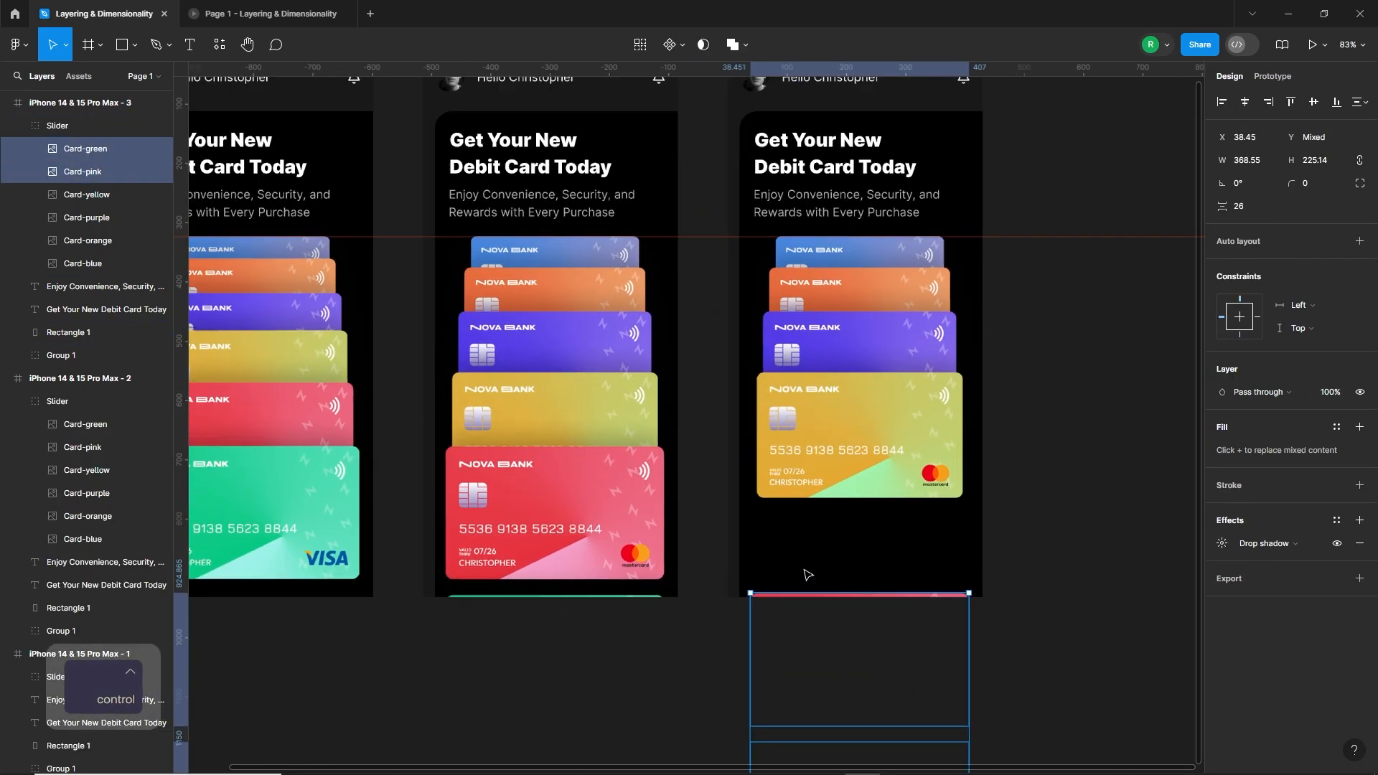
Step: Lower the third frame's yellow card and scale the yellow, purple, orange and blue cards together to the front card's full width
{"action": "left_click_drag", "start_coordinate": [897, 372], "coordinate": [897, 457]}
{"action": "left_click", "coordinate": [897, 373], "text": "shift"}
{"action": "left_click", "coordinate": [897, 279], "text": "shift"}
{"action": "left_click", "coordinate": [897, 240], "text": "shift"}
{"action": "scroll", "coordinate": [973, 587], "scroll_direction": "up", "scroll_amount": 7}
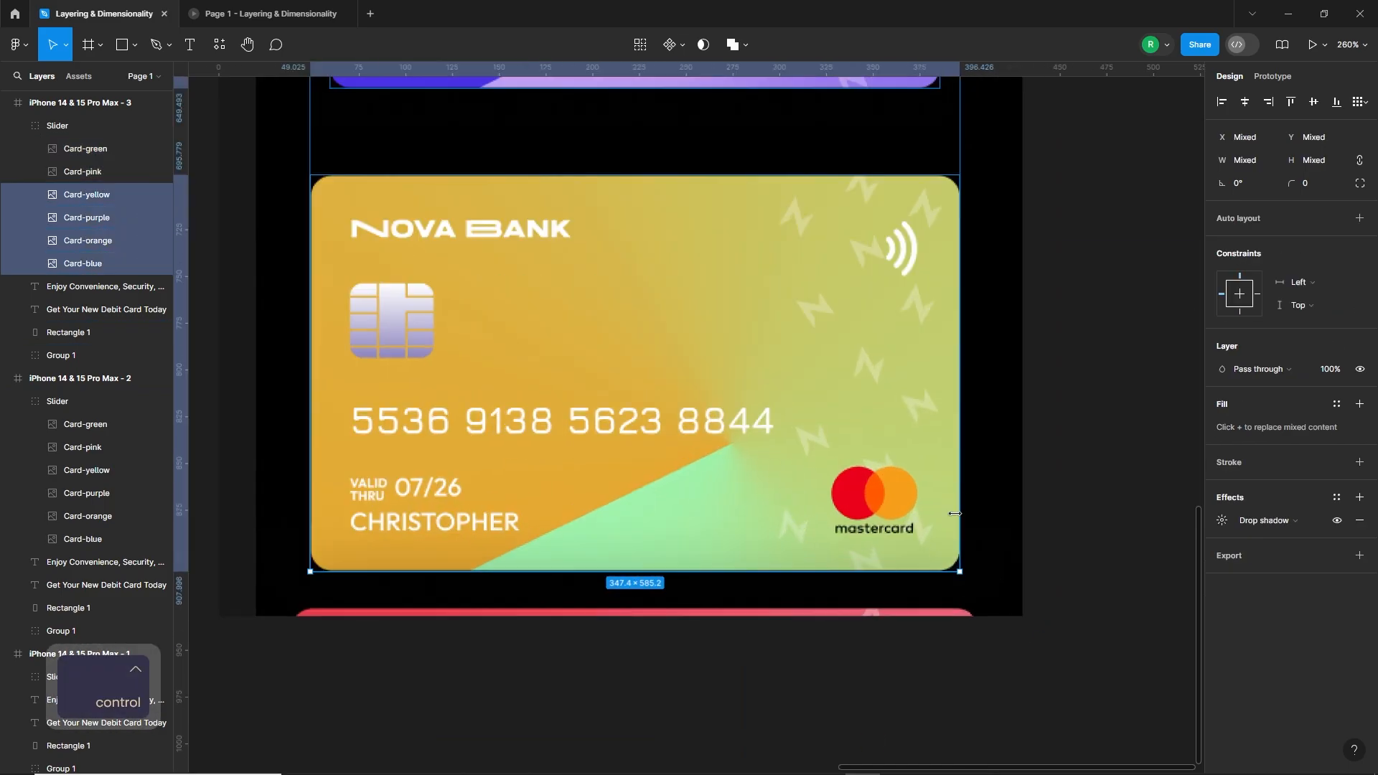
{"action": "left_click_drag", "start_coordinate": [962, 572], "coordinate": [981, 604]}
{"action": "scroll", "coordinate": [739, 623], "scroll_direction": "down", "scroll_amount": 3}
{"action": "left_click_drag", "start_coordinate": [741, 548], "coordinate": [740, 513]}
{"action": "scroll", "coordinate": [897, 567], "scroll_direction": "down", "scroll_amount": 4}
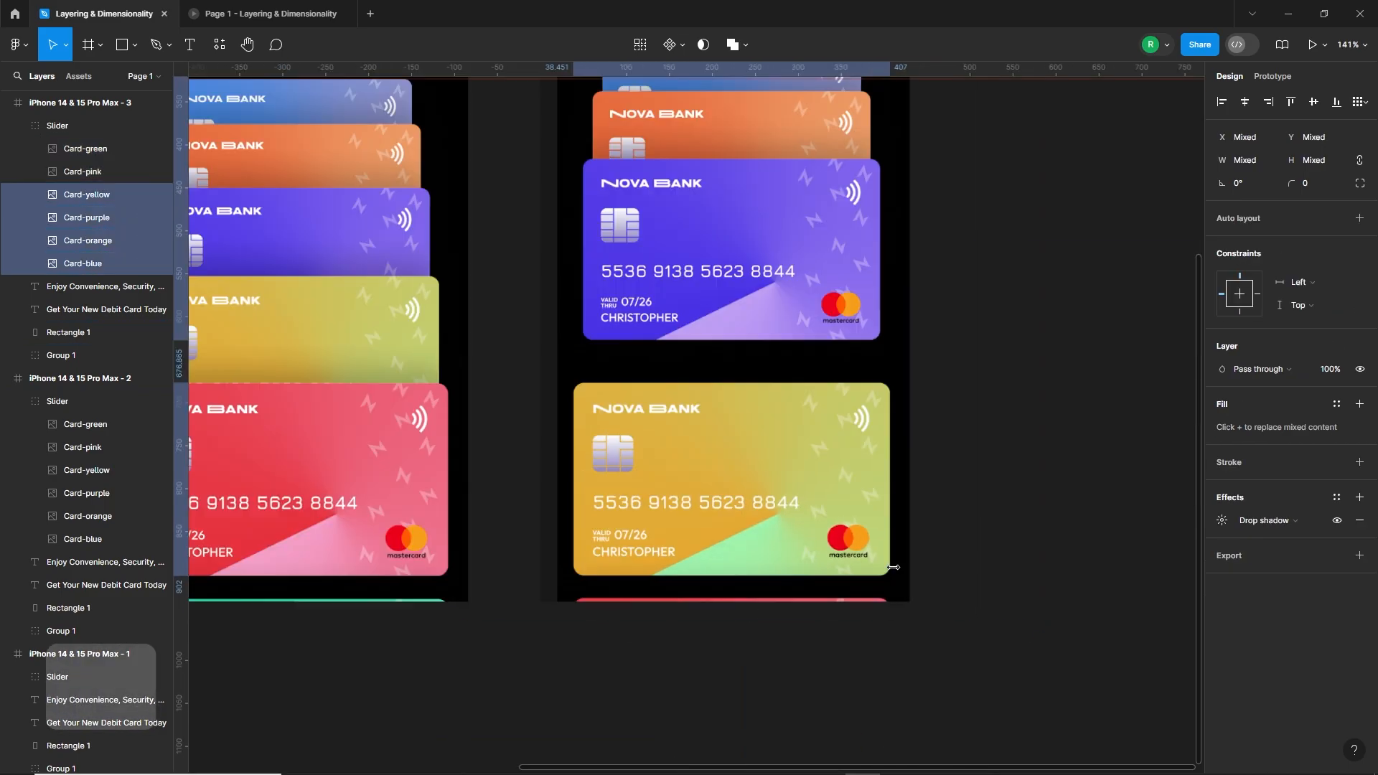
Step: Lower the third frame's purple and orange cards into an overlapping stack and align the blue card's top with the horizontal guide
{"action": "left_click", "coordinate": [1005, 517]}
{"action": "scroll", "coordinate": [1005, 516], "scroll_direction": "up", "scroll_amount": 2}
{"action": "left_click_drag", "start_coordinate": [861, 377], "coordinate": [872, 463]}
{"action": "left_click_drag", "start_coordinate": [833, 310], "coordinate": [830, 359]}
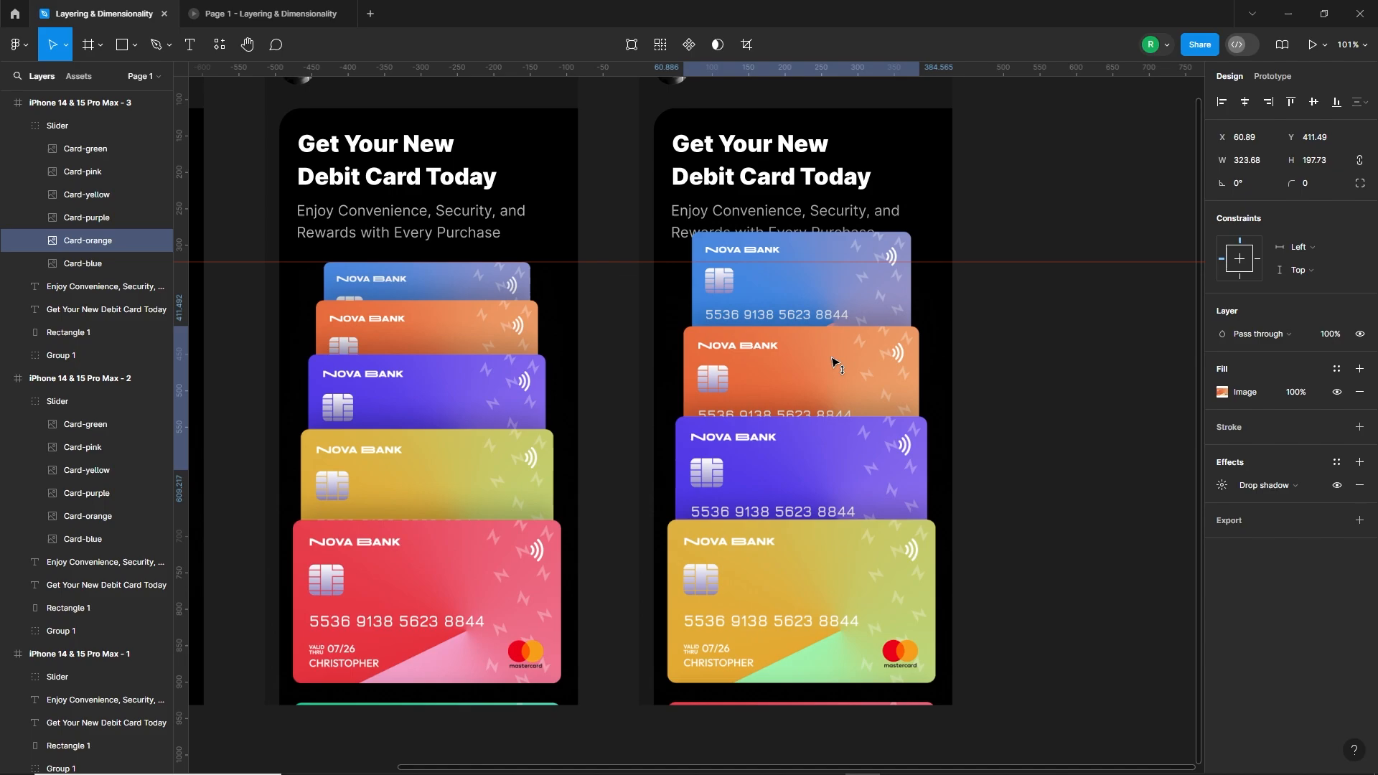
{"action": "left_click_drag", "start_coordinate": [850, 251], "coordinate": [851, 282]}
{"action": "left_click_drag", "start_coordinate": [834, 372], "coordinate": [849, 376]}
{"action": "left_click", "coordinate": [969, 381]}
Step: Duplicate the third frame as a fourth and lower its yellow and pink cards until only a thin yellow strip shows
{"action": "scroll", "coordinate": [821, 492], "scroll_direction": "down", "scroll_amount": 5}
{"action": "left_click_drag", "start_coordinate": [639, 275], "coordinate": [837, 278], "text": "alt"}
{"action": "double_click", "coordinate": [865, 588]}
{"action": "left_click", "coordinate": [877, 635], "text": "shift"}
{"action": "left_click_drag", "start_coordinate": [885, 564], "coordinate": [886, 660]}
{"action": "scroll", "coordinate": [827, 623], "scroll_direction": "up", "scroll_amount": 5}
Step: Lower the fourth frame's purple card towards the front position and move the orange card down behind it
{"action": "left_click", "coordinate": [881, 428]}
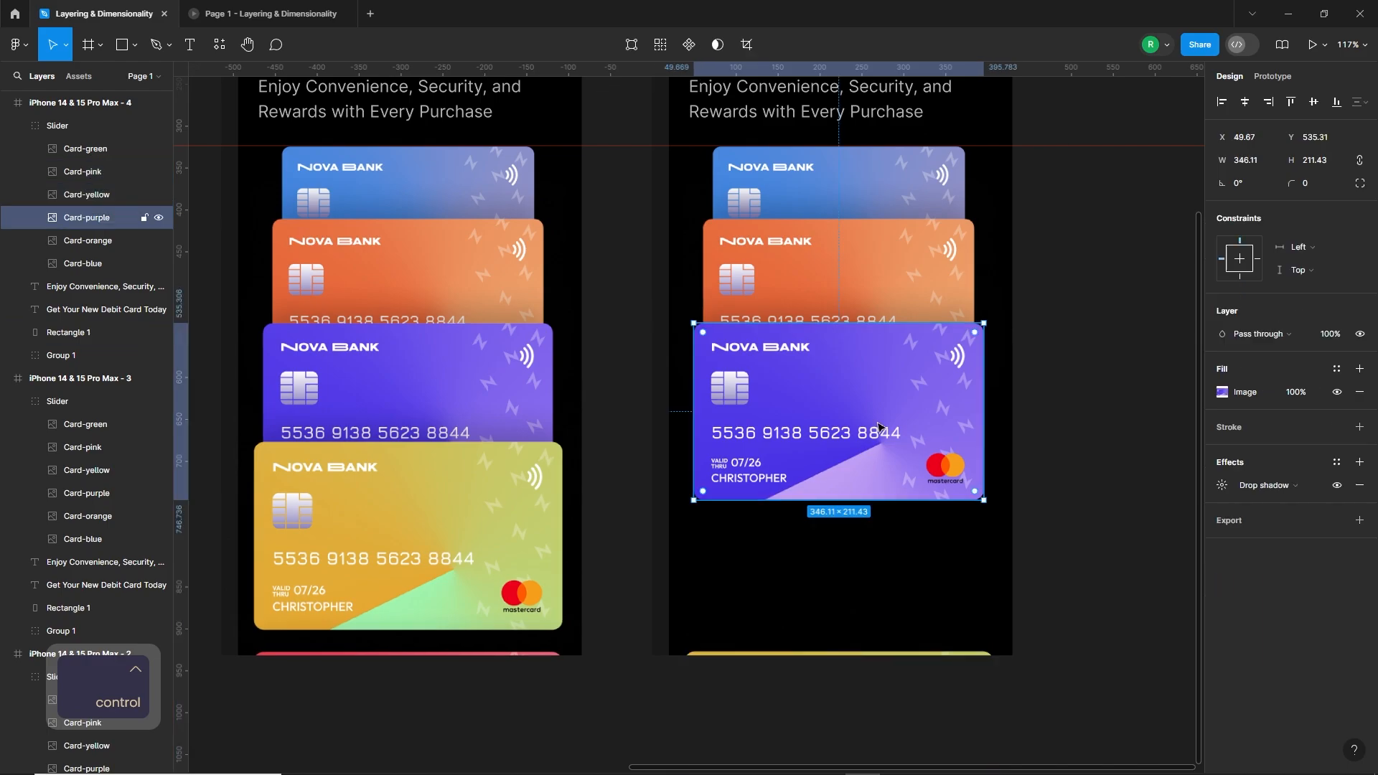
{"action": "left_click_drag", "start_coordinate": [881, 428], "coordinate": [881, 552]}
{"action": "left_click_drag", "start_coordinate": [906, 345], "coordinate": [906, 429]}
Step: Scale the fourth frame's purple, orange and blue cards together until the purple card reaches the front card's full width
{"action": "scroll", "coordinate": [973, 551], "scroll_direction": "up", "scroll_amount": 2}
{"action": "left_click", "coordinate": [947, 517], "text": "shift"}
{"action": "left_click", "coordinate": [926, 186], "text": "shift"}
{"action": "scroll", "coordinate": [993, 574], "scroll_direction": "up", "scroll_amount": 4}
{"action": "left_click_drag", "start_coordinate": [973, 585], "coordinate": [994, 568]}
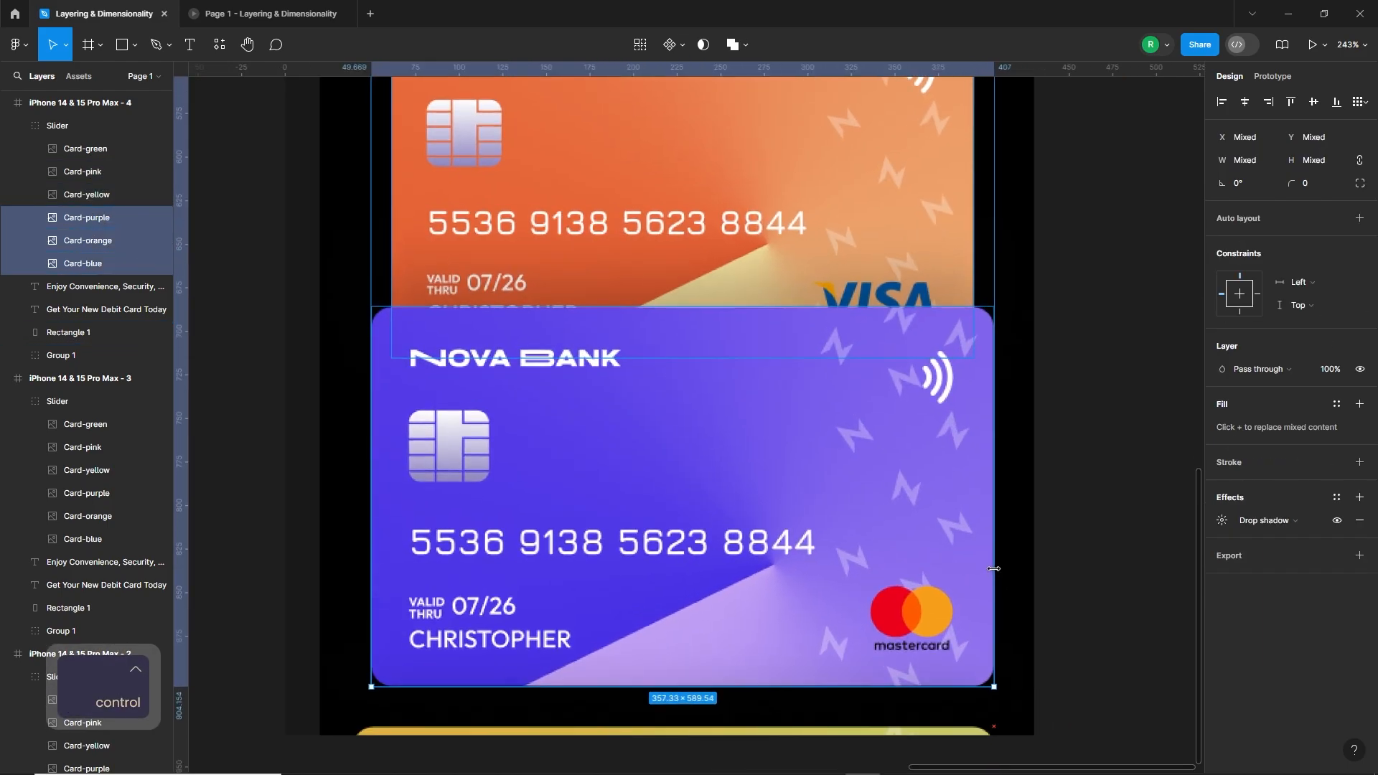
{"action": "left_click_drag", "start_coordinate": [371, 585], "coordinate": [351, 585]}
{"action": "scroll", "coordinate": [903, 618], "scroll_direction": "down", "scroll_amount": 5}
Step: Fine-tune the fourth frame's purple card position and align the blue card's top edge with the horizontal guide
{"action": "double_click", "coordinate": [905, 611]}
{"action": "left_click", "coordinate": [1003, 573]}
{"action": "mouse_move", "coordinate": [895, 567]}
{"action": "left_mouse_down"}
{"action": "mouse_move", "coordinate": [894, 582]}
{"action": "mouse_move", "coordinate": [895, 557]}
{"action": "left_mouse_up"}
{"action": "left_click", "coordinate": [900, 430]}
{"action": "scroll", "coordinate": [946, 457], "scroll_direction": "down", "scroll_amount": 1}
{"action": "left_click_drag", "start_coordinate": [840, 265], "coordinate": [839, 279]}
Step: Raise the fourth frame's orange card to Y 487.36 between the blue and purple cards
{"action": "left_click", "coordinate": [817, 405]}
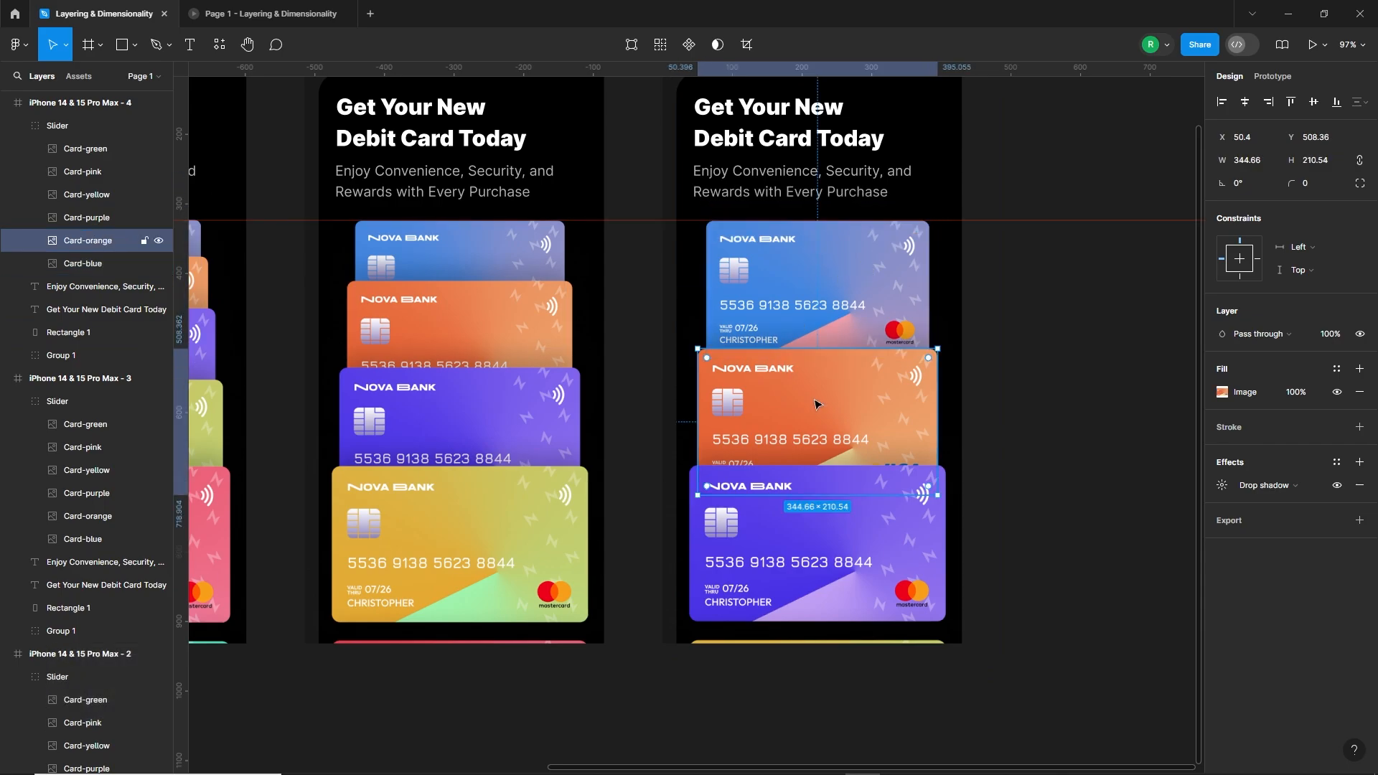
{"action": "key", "text": "shift+Up"}
{"action": "key", "text": "shift+Up"}
{"action": "left_click", "coordinate": [856, 308]}
{"action": "left_click", "coordinate": [1012, 388]}
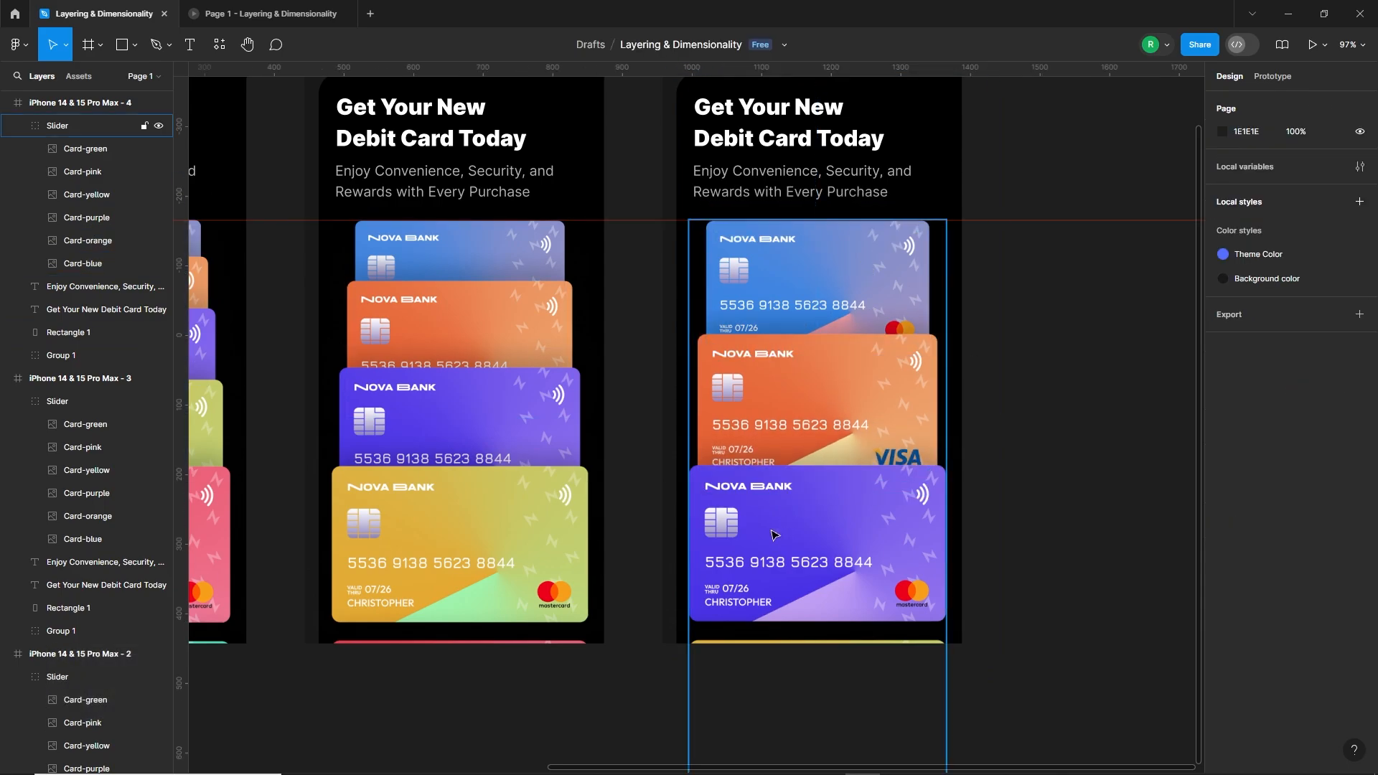
Step: Duplicate the fourth frame beside itself as a fifth frame
{"action": "scroll", "coordinate": [771, 533], "scroll_direction": "down", "scroll_amount": 4}
{"action": "left_click_drag", "start_coordinate": [596, 230], "coordinate": [810, 230]}
{"action": "left_click", "coordinate": [984, 359]}
Step: Try lowering the fifth frame's purple and yellow cards together, and undo the moves
{"action": "left_click", "coordinate": [880, 574], "text": "ctrl"}
{"action": "left_click", "coordinate": [898, 625], "text": "shift"}
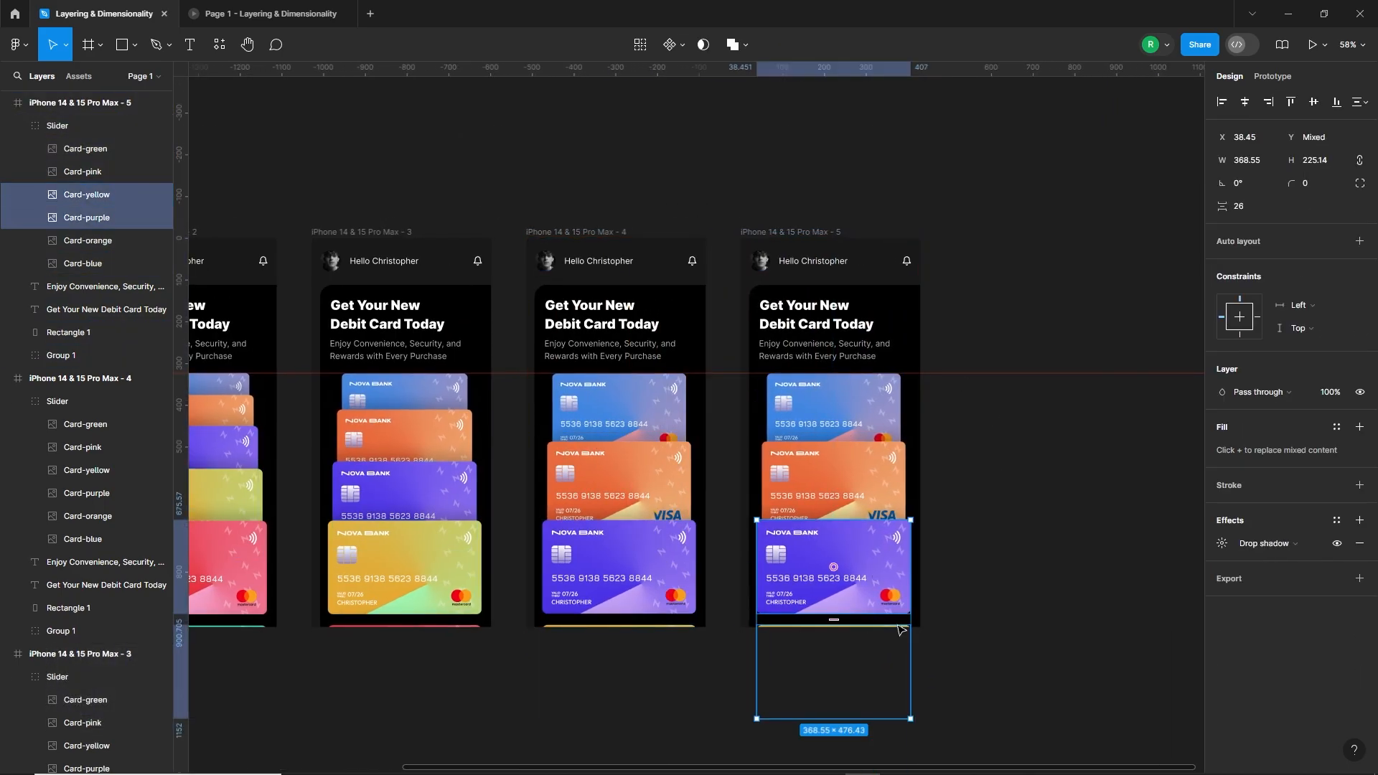
{"action": "key", "text": "shift+Down"}
{"action": "key", "text": "shift+Down"}
{"action": "key", "text": "shift+Down"}
{"action": "scroll", "coordinate": [903, 603], "scroll_direction": "up", "scroll_amount": 2}
{"action": "left_click", "coordinate": [875, 445], "text": "ctrl"}
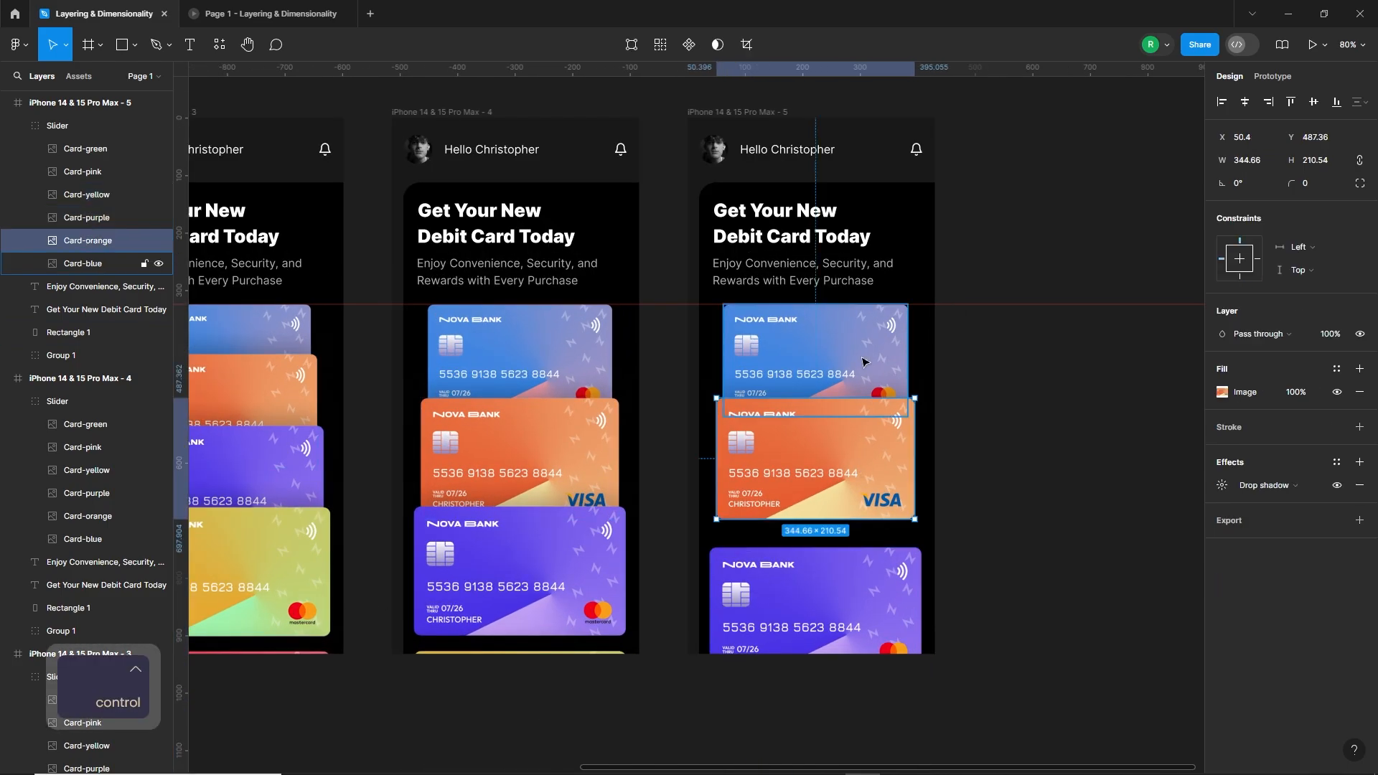
{"action": "key", "text": "ctrl+z"}
{"action": "key", "text": "ctrl+z"}
{"action": "key", "text": "ctrl+z"}
{"action": "scroll", "coordinate": [892, 610], "scroll_direction": "up", "scroll_amount": 4}
{"action": "left_click", "coordinate": [876, 531], "text": "ctrl"}
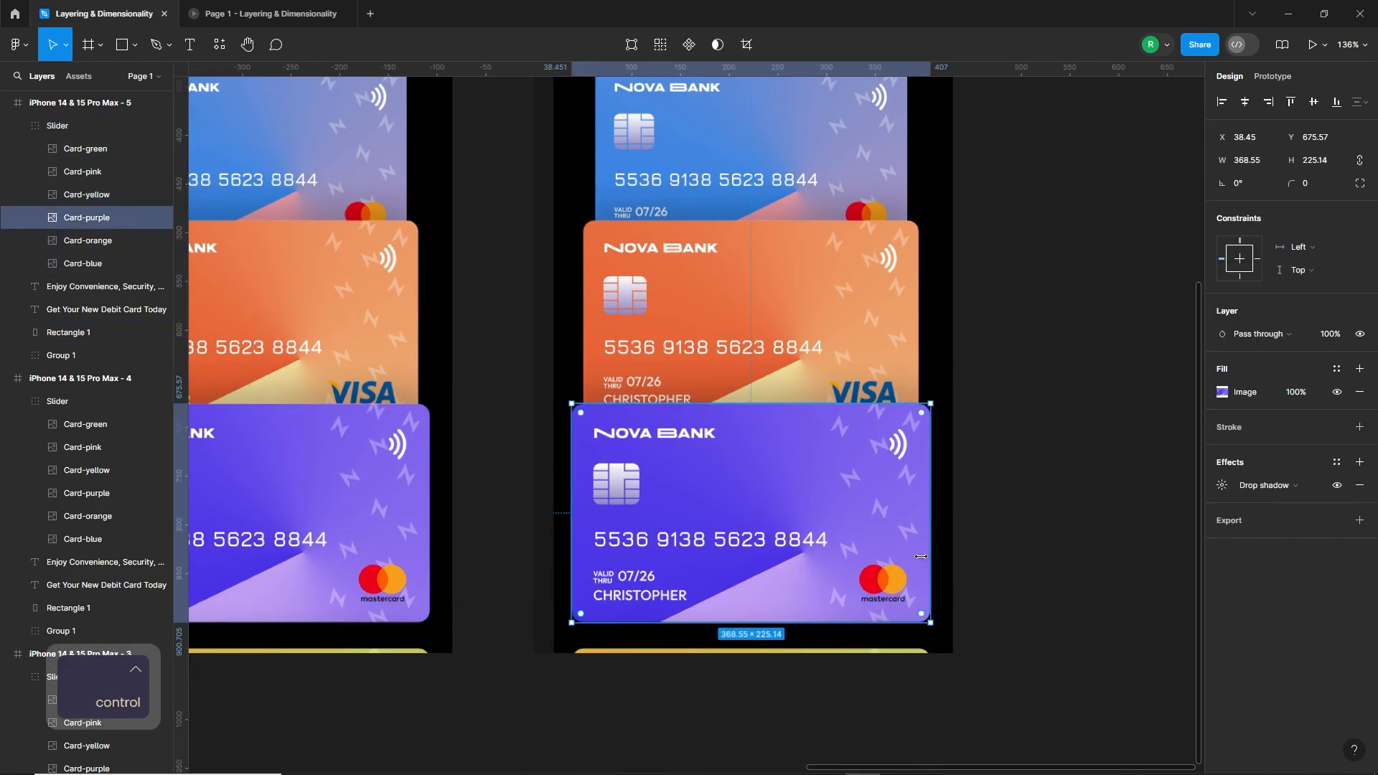
{"action": "left_click", "coordinate": [872, 323], "text": "shift"}
{"action": "left_click", "coordinate": [861, 165], "text": "shift"}
{"action": "scroll", "coordinate": [870, 491], "scroll_direction": "up", "scroll_amount": 3}
{"action": "scroll", "coordinate": [961, 578], "scroll_direction": "down", "scroll_amount": 3}
{"action": "left_click", "coordinate": [984, 567]}
{"action": "scroll", "coordinate": [981, 566], "scroll_direction": "down", "scroll_amount": 2}
{"action": "left_click", "coordinate": [874, 503]}
{"action": "key", "text": "ctrl+shift+z"}
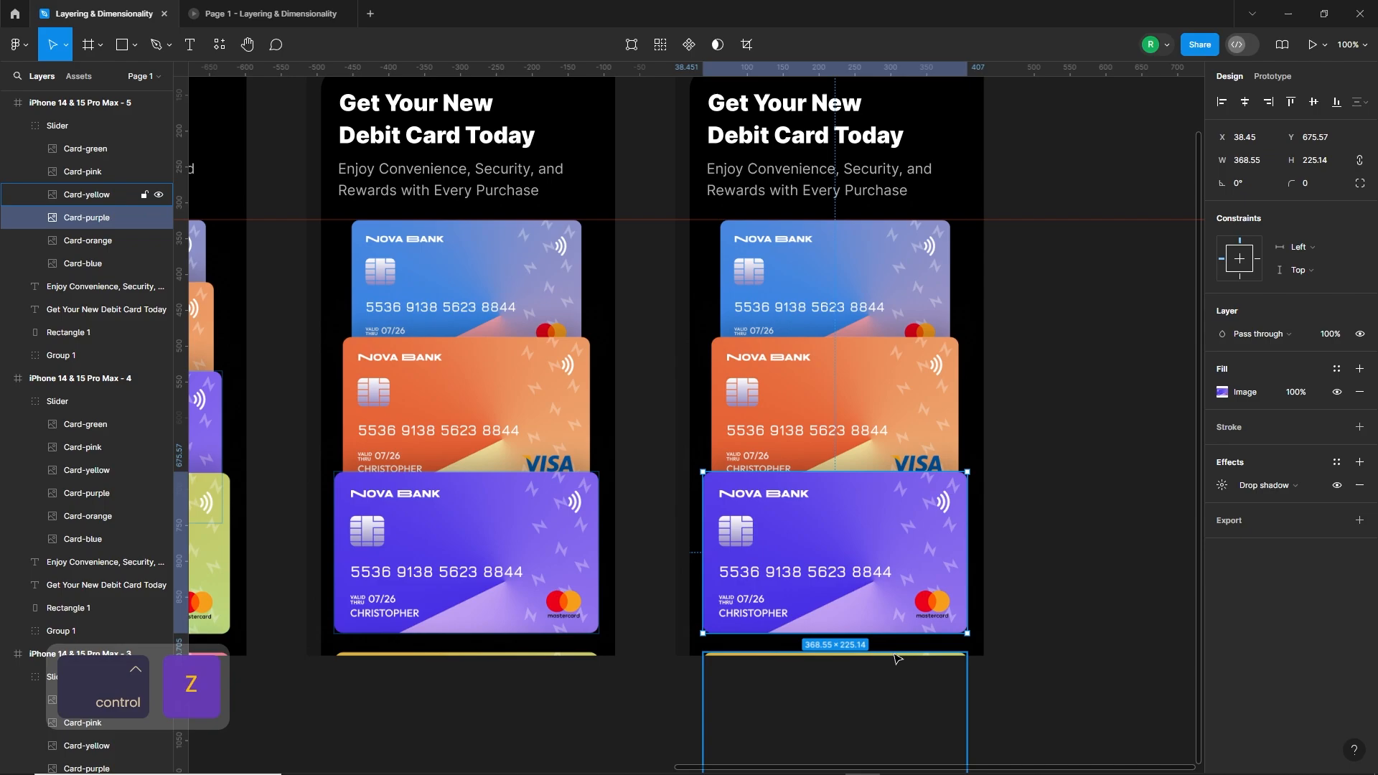
Step: Lower the fifth frame's purple card to the frame's lower edge and the orange card to Y 528.92, clear of the blue card
{"action": "left_click_drag", "start_coordinate": [910, 380], "coordinate": [907, 409]}
{"action": "left_click_drag", "start_coordinate": [891, 571], "coordinate": [891, 576]}
{"action": "left_click_drag", "start_coordinate": [885, 407], "coordinate": [884, 410]}
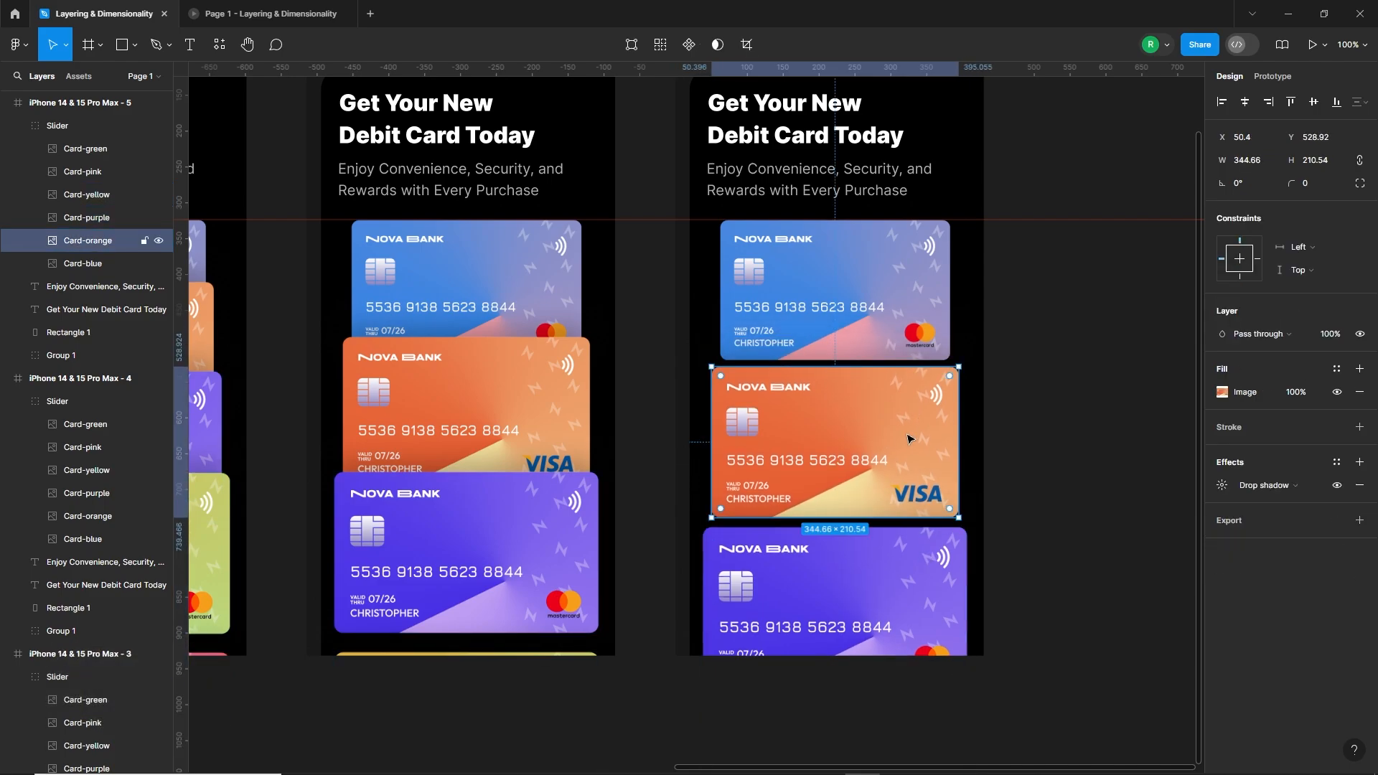
Step: Enlarge the fifth frame's blue and orange cards slightly together, keeping the blue card's top on the guide and an 8 px gap
{"action": "scroll", "coordinate": [910, 439], "scroll_direction": "up", "scroll_amount": 2}
{"action": "left_click", "coordinate": [895, 350]}
{"action": "left_click", "coordinate": [897, 373], "text": "ctrl"}
{"action": "left_click", "coordinate": [897, 308], "text": "shift"}
{"action": "scroll", "coordinate": [969, 467], "scroll_direction": "up", "scroll_amount": 4}
{"action": "left_click_drag", "start_coordinate": [975, 468], "coordinate": [984, 470]}
{"action": "scroll", "coordinate": [1005, 477], "scroll_direction": "down", "scroll_amount": 4}
{"action": "scroll", "coordinate": [775, 260], "scroll_direction": "up", "scroll_amount": 4}
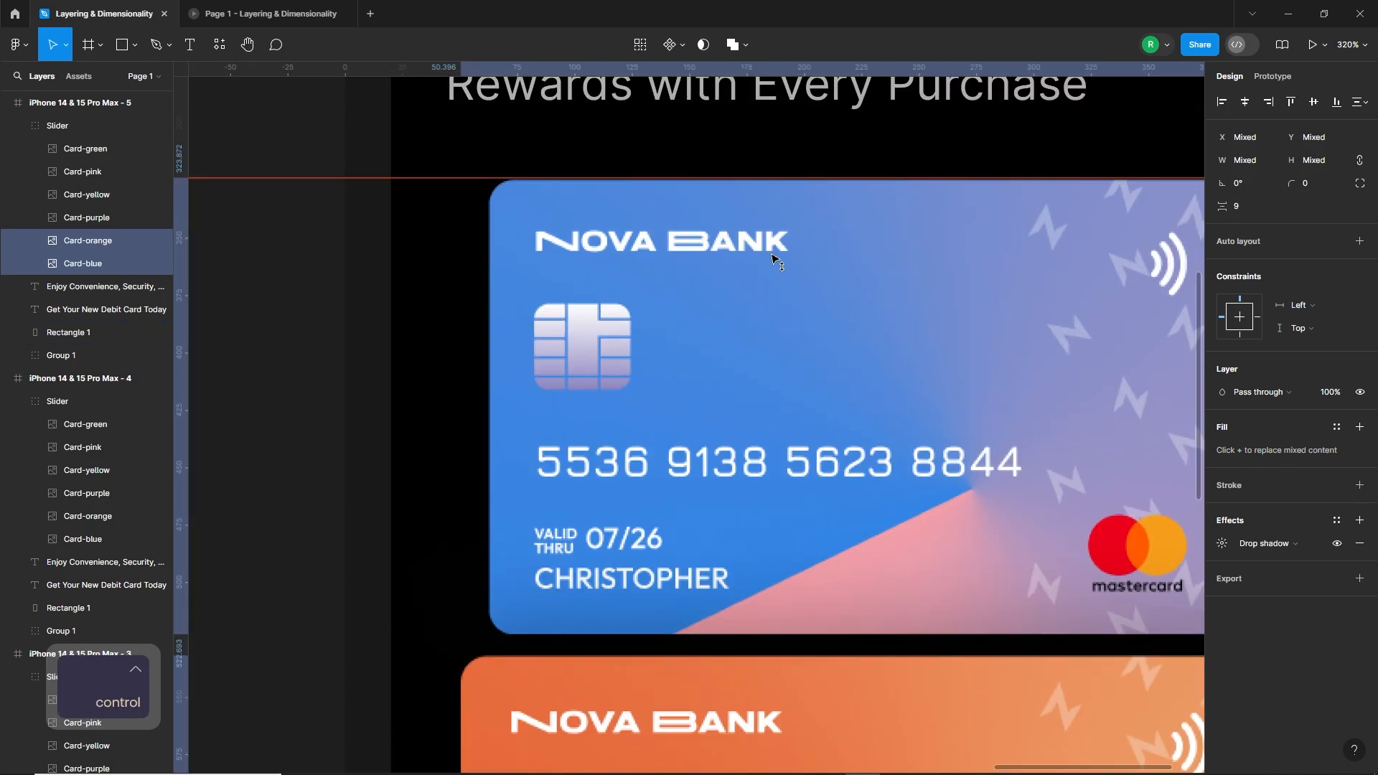
{"action": "scroll", "coordinate": [774, 258], "scroll_direction": "down", "scroll_amount": 5}
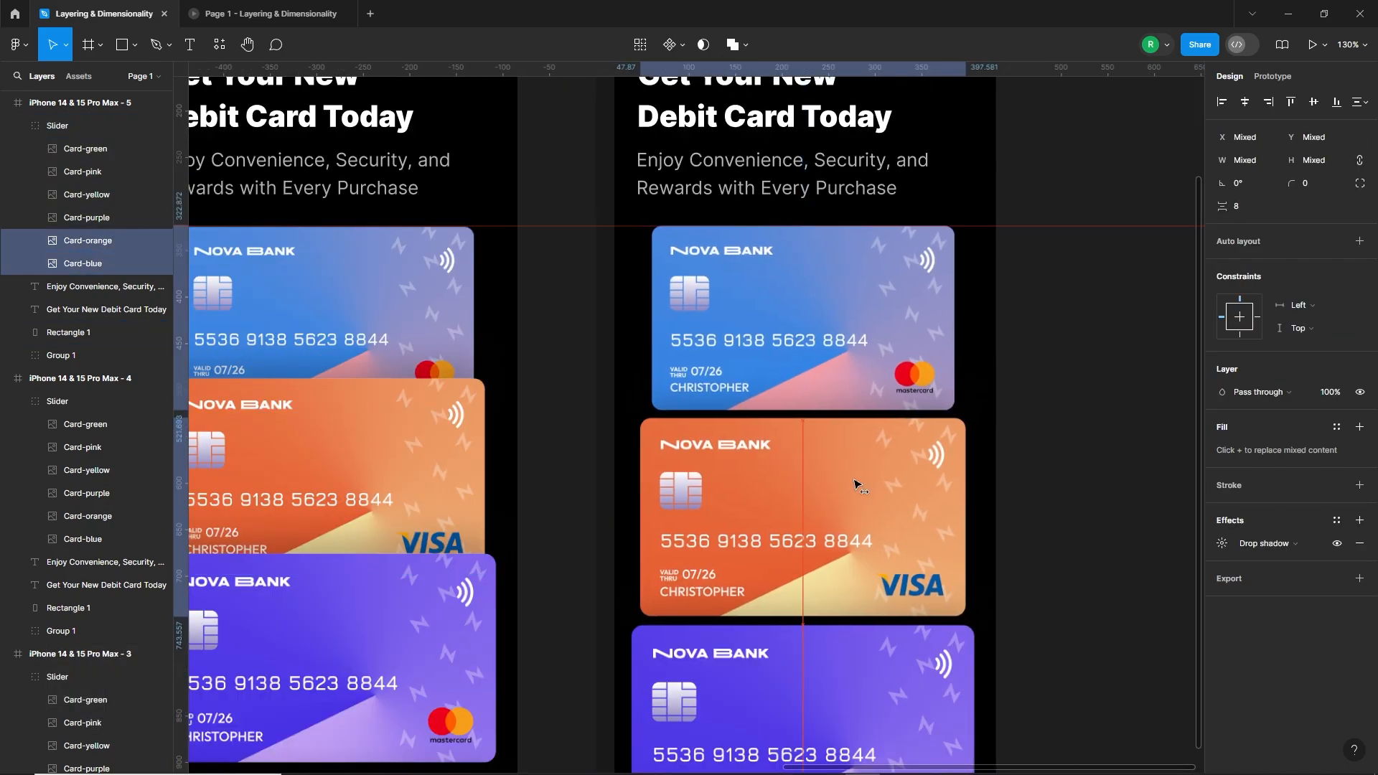
{"action": "scroll", "coordinate": [854, 485], "scroll_direction": "down", "scroll_amount": 4}
Step: Connect the third frame's Slider group to the fourth frame with an On drag, Smart animate interaction using Gentle easing and 1000 ms
{"action": "left_click", "coordinate": [975, 551]}
{"action": "left_click_drag", "start_coordinate": [906, 463], "coordinate": [1188, 474]}
{"action": "left_click", "coordinate": [668, 226]}
{"action": "left_click", "coordinate": [1272, 76]}
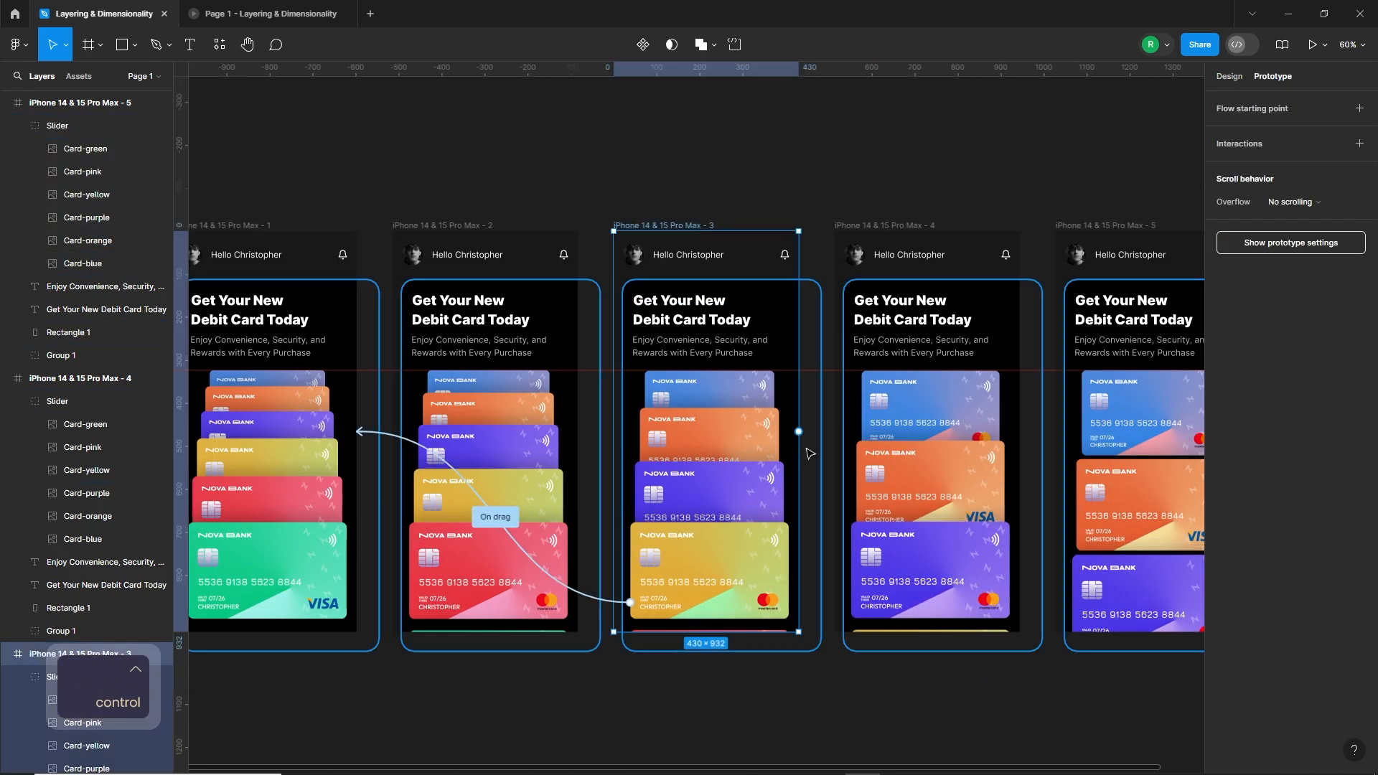
{"action": "left_click", "coordinate": [764, 488]}
{"action": "left_click_drag", "start_coordinate": [789, 602], "coordinate": [966, 479]}
{"action": "left_click", "coordinate": [779, 468]}
{"action": "left_click", "coordinate": [778, 483]}
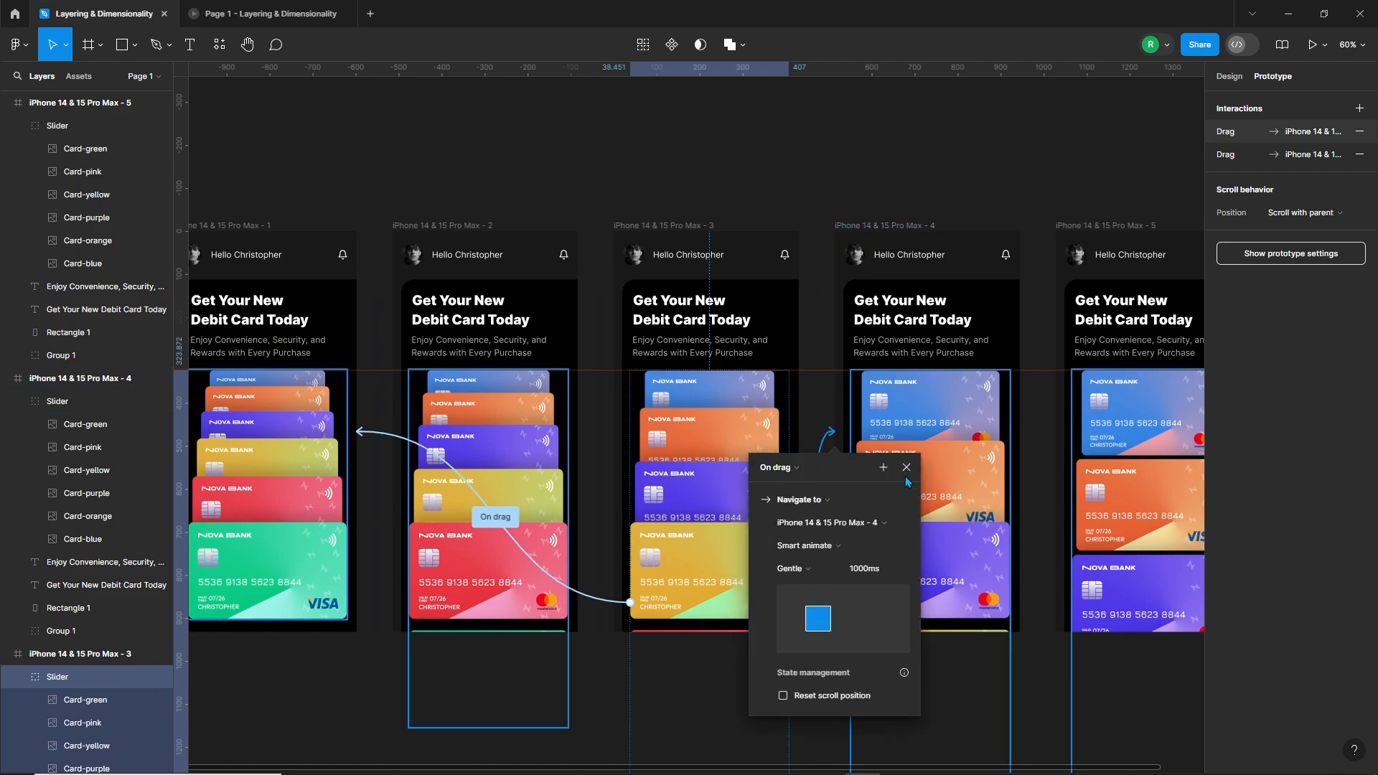
{"action": "left_click", "coordinate": [907, 468]}
Step: Connect the second frame's Slider group to the third frame with an On drag interaction
{"action": "left_click", "coordinate": [544, 549]}
{"action": "left_click_drag", "start_coordinate": [569, 549], "coordinate": [689, 479]}
{"action": "left_click", "coordinate": [559, 468]}
{"action": "left_click", "coordinate": [562, 483]}
{"action": "left_click", "coordinate": [685, 468]}
Step: Connect the fourth frame's Slider group to the fifth frame with an On drag interaction
{"action": "left_click", "coordinate": [979, 574]}
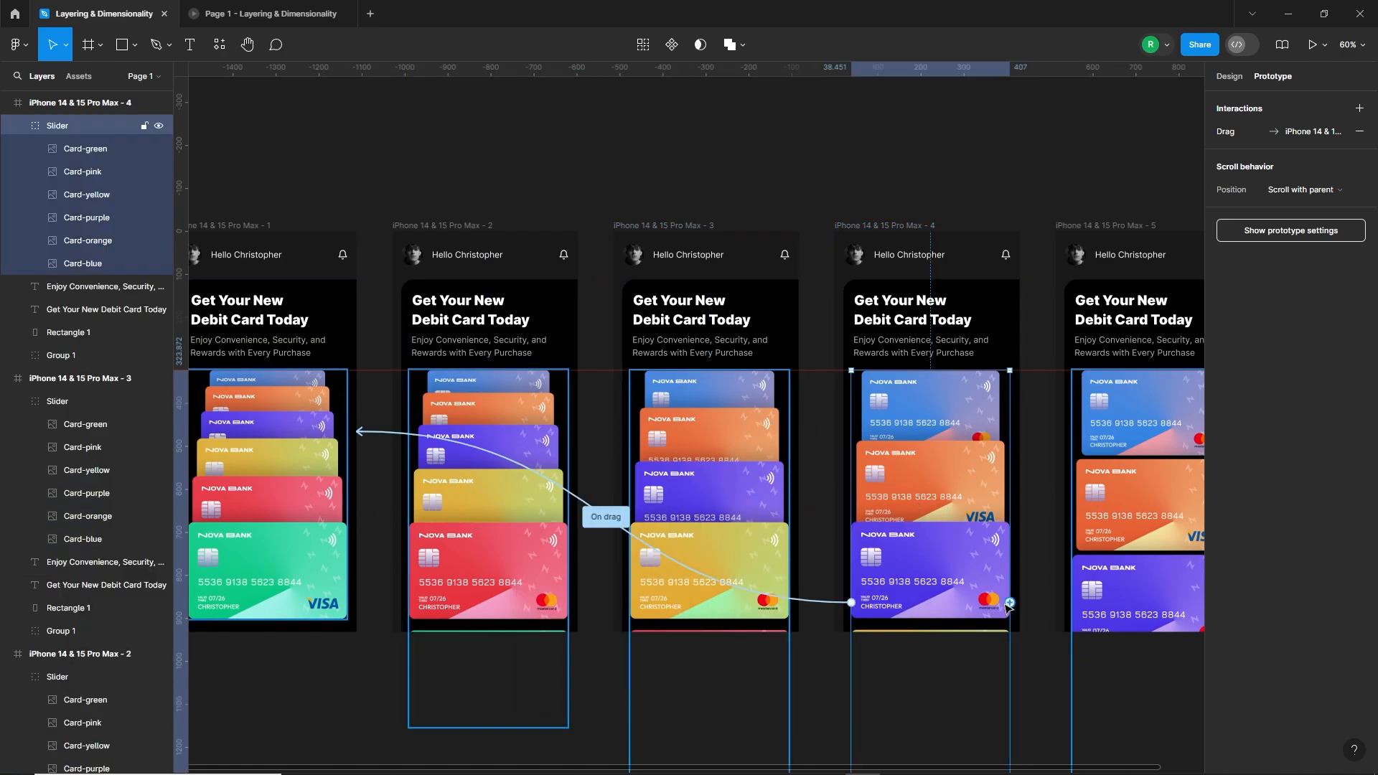
{"action": "left_click_drag", "start_coordinate": [1009, 604], "coordinate": [1098, 482]}
{"action": "left_click", "coordinate": [1000, 468]}
{"action": "left_click", "coordinate": [999, 483]}
{"action": "left_click", "coordinate": [1127, 468]}
Step: Redirect the return drag interactions of the fifth, fourth and third frames' sliders to the frame directly before each
{"action": "left_click", "coordinate": [1036, 424]}
{"action": "scroll", "coordinate": [1025, 413], "scroll_direction": "down", "scroll_amount": 3}
{"action": "scroll", "coordinate": [1105, 430], "scroll_direction": "up", "scroll_amount": 1}
{"action": "left_click", "coordinate": [1112, 549]}
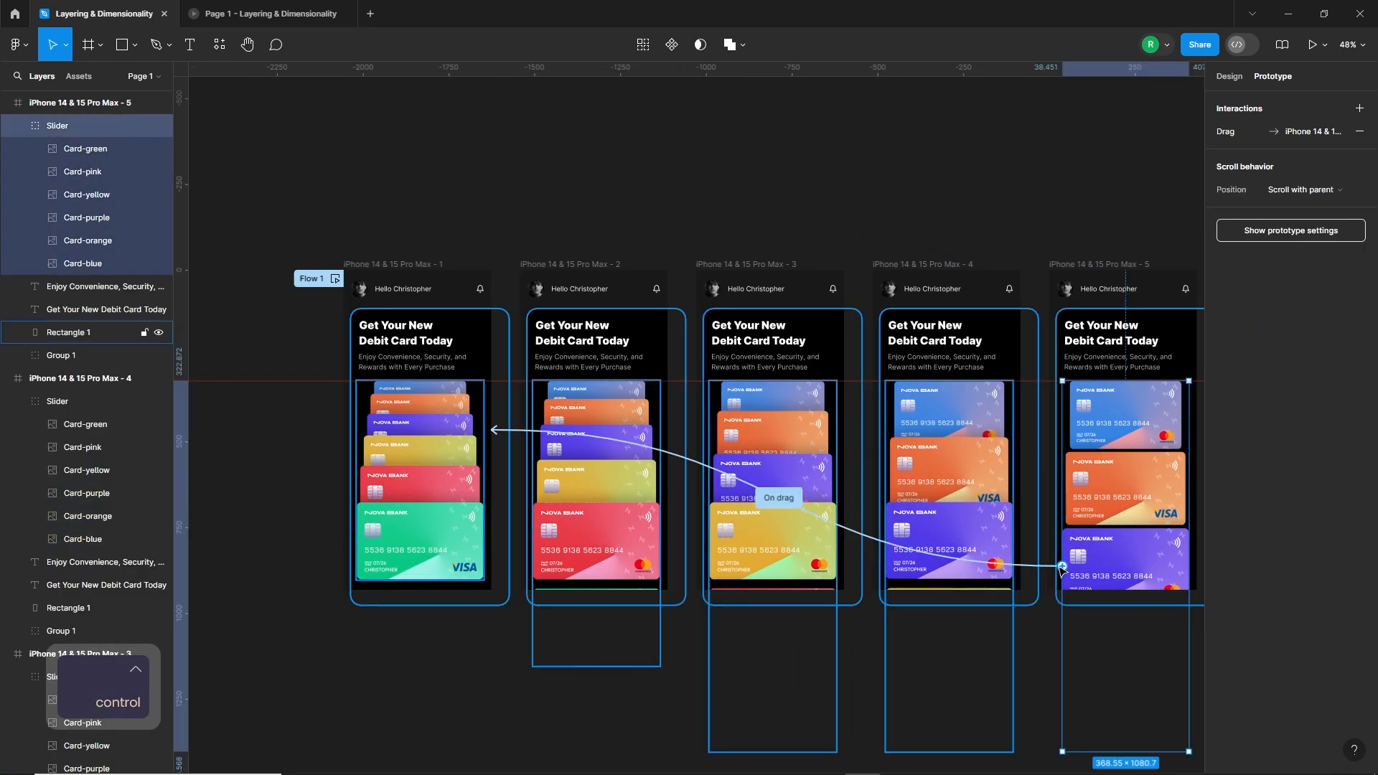
{"action": "left_click_drag", "start_coordinate": [980, 564], "coordinate": [994, 468]}
{"action": "left_click", "coordinate": [954, 488]}
{"action": "left_click_drag", "start_coordinate": [847, 562], "coordinate": [792, 455]}
{"action": "left_click", "coordinate": [736, 495]}
{"action": "left_click_drag", "start_coordinate": [674, 561], "coordinate": [621, 463]}
{"action": "left_click", "coordinate": [685, 231]}
Step: Preview the prototype from the first frame and swipe the card stack down through the frames and back up
{"action": "left_click", "coordinate": [369, 264]}
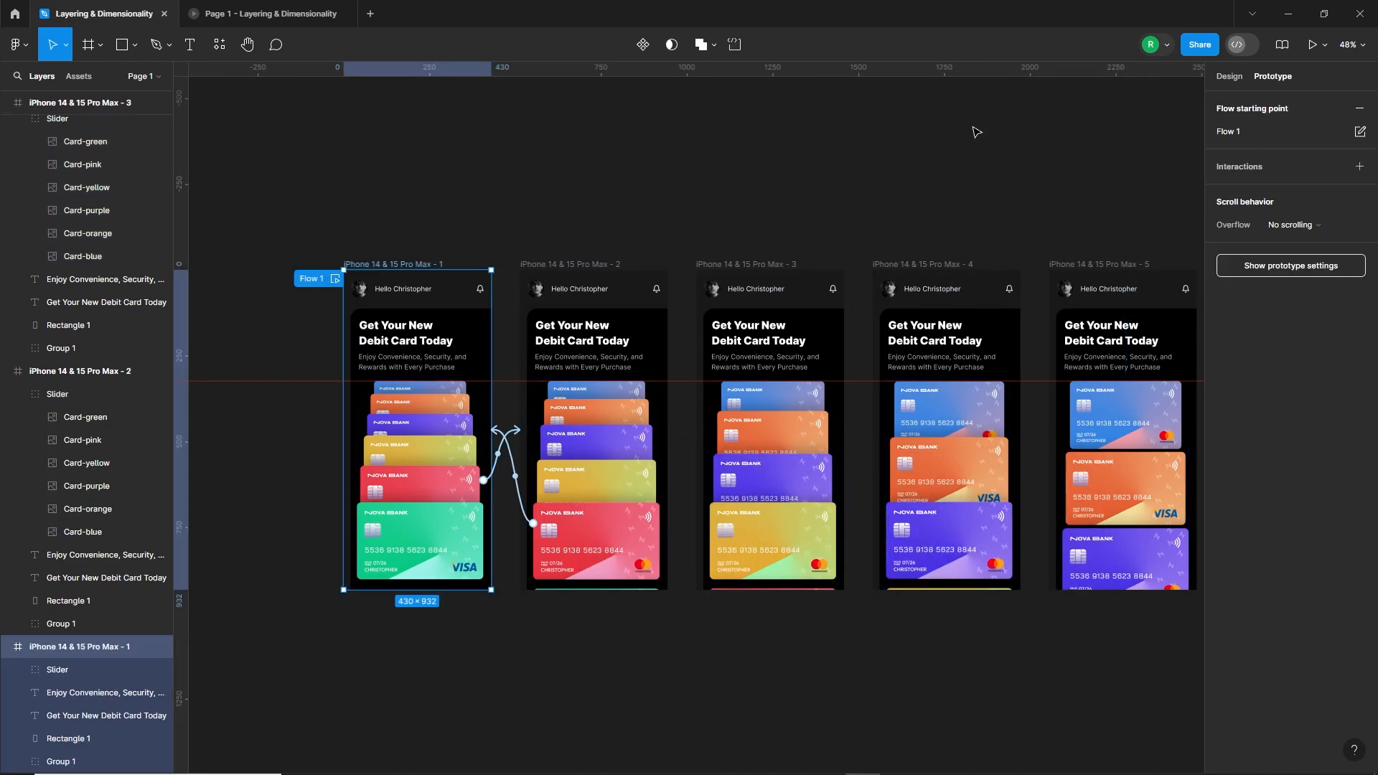
{"action": "left_click", "coordinate": [1311, 45]}
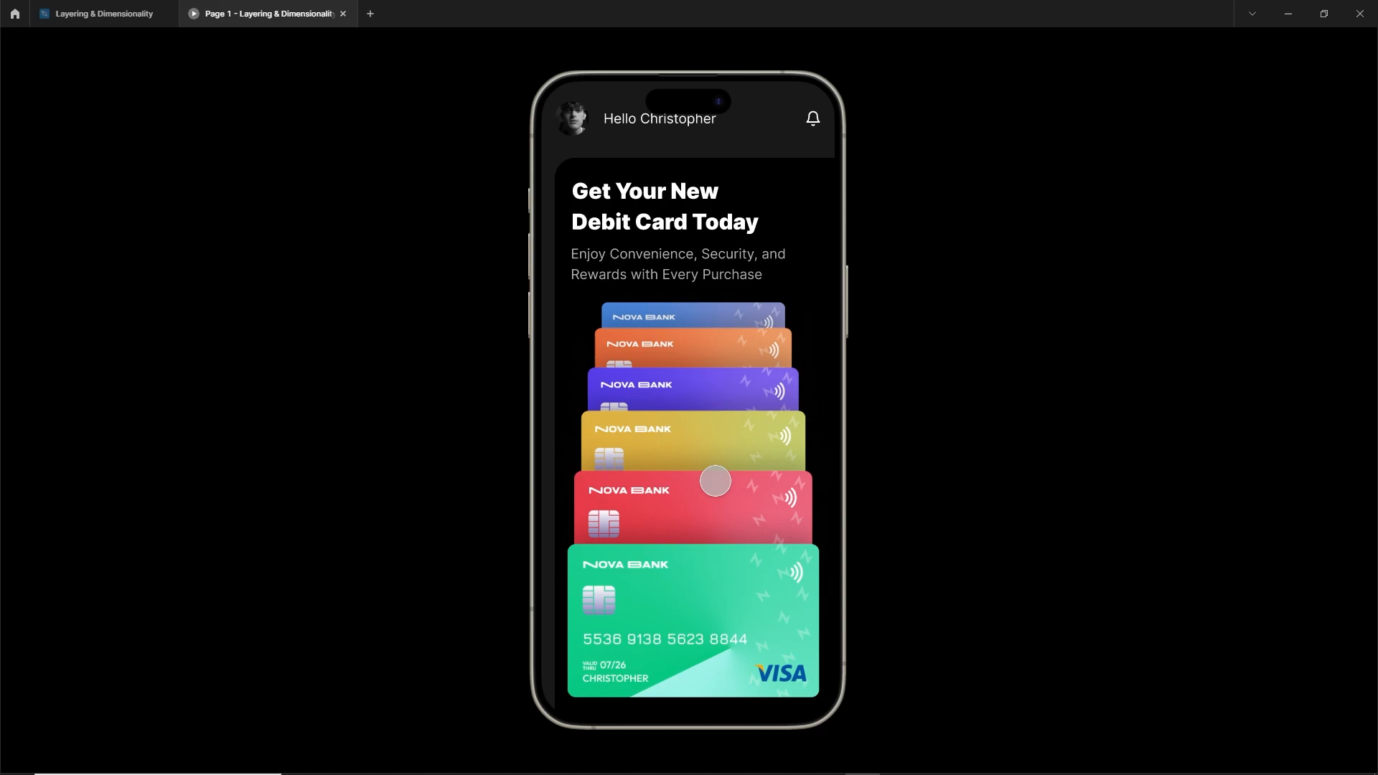
{"action": "left_click_drag", "start_coordinate": [755, 477], "coordinate": [749, 554]}
{"action": "left_click_drag", "start_coordinate": [747, 492], "coordinate": [747, 555]}
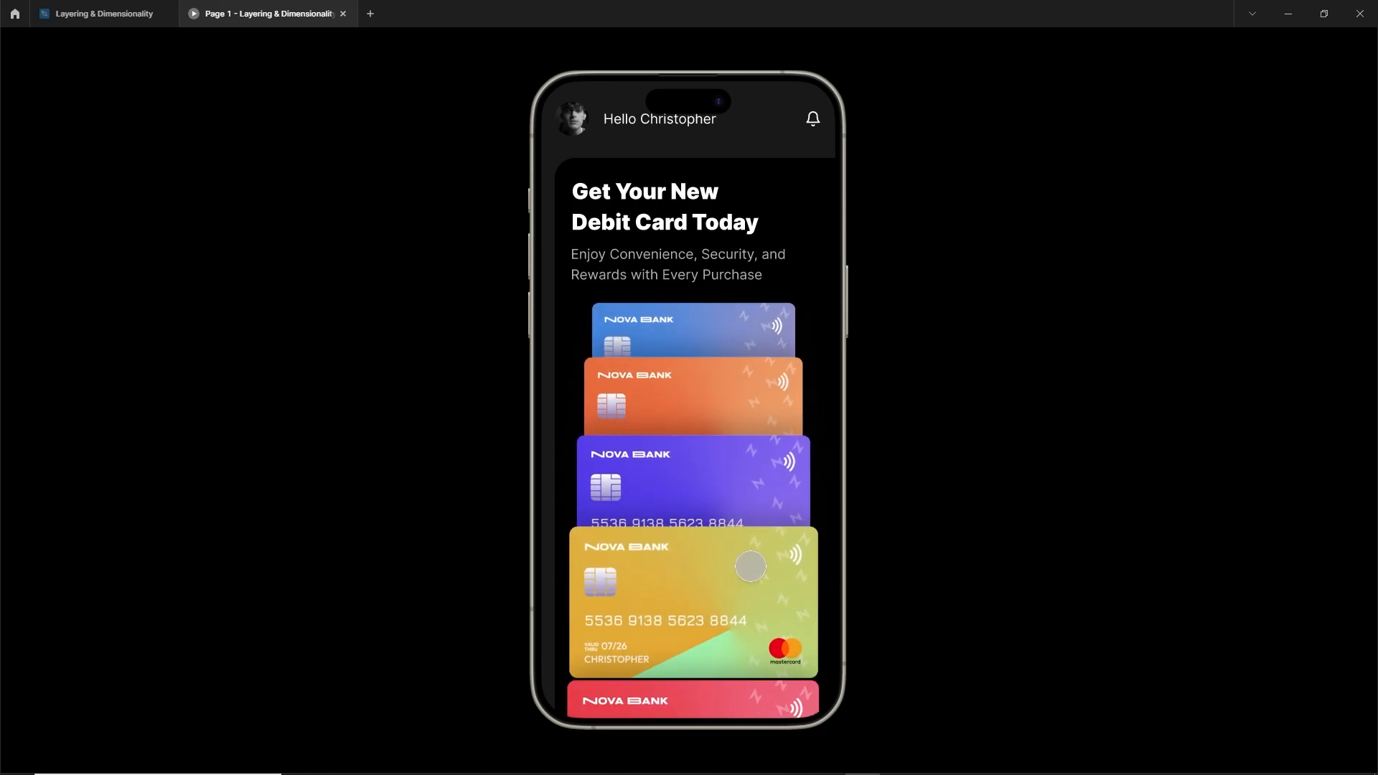
{"action": "left_click_drag", "start_coordinate": [750, 500], "coordinate": [739, 609]}
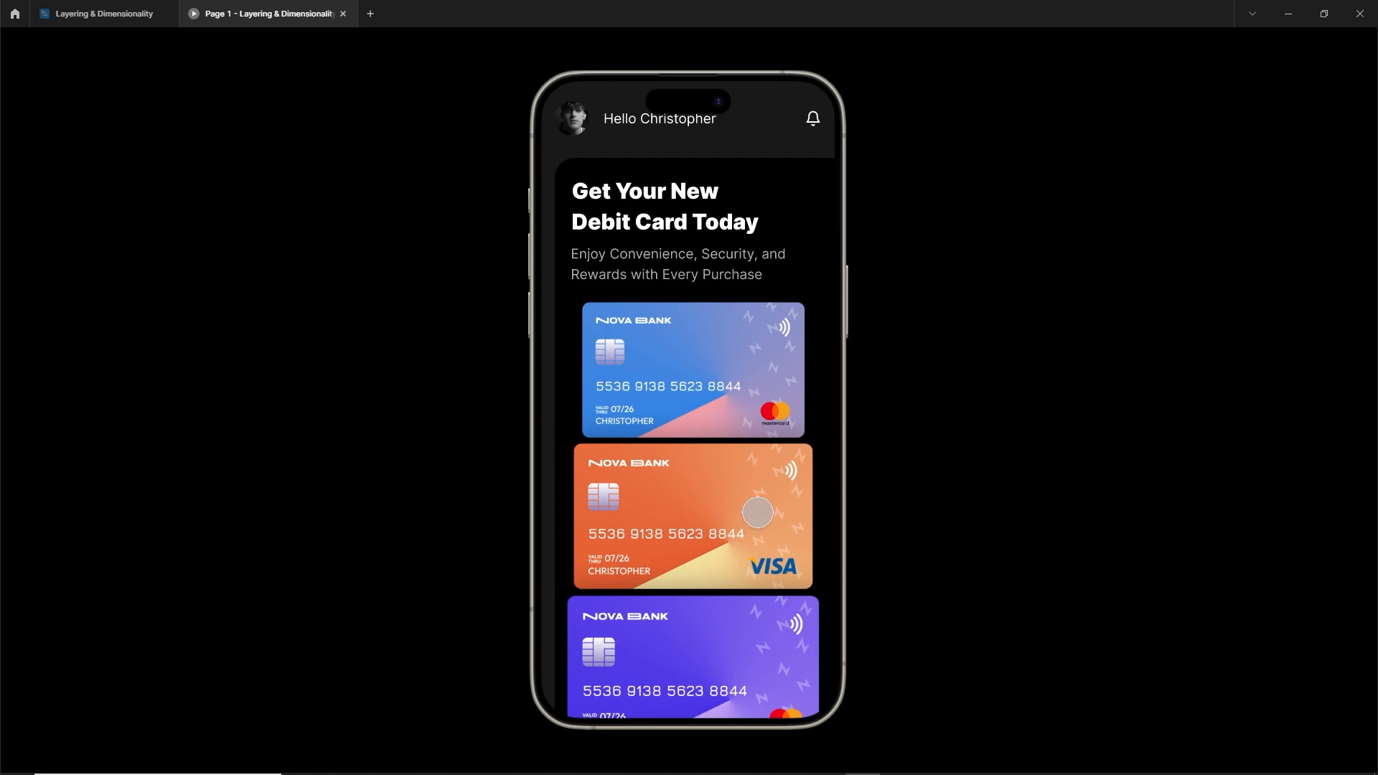
{"action": "left_click_drag", "start_coordinate": [758, 512], "coordinate": [759, 478]}
{"action": "left_click_drag", "start_coordinate": [745, 567], "coordinate": [755, 510]}
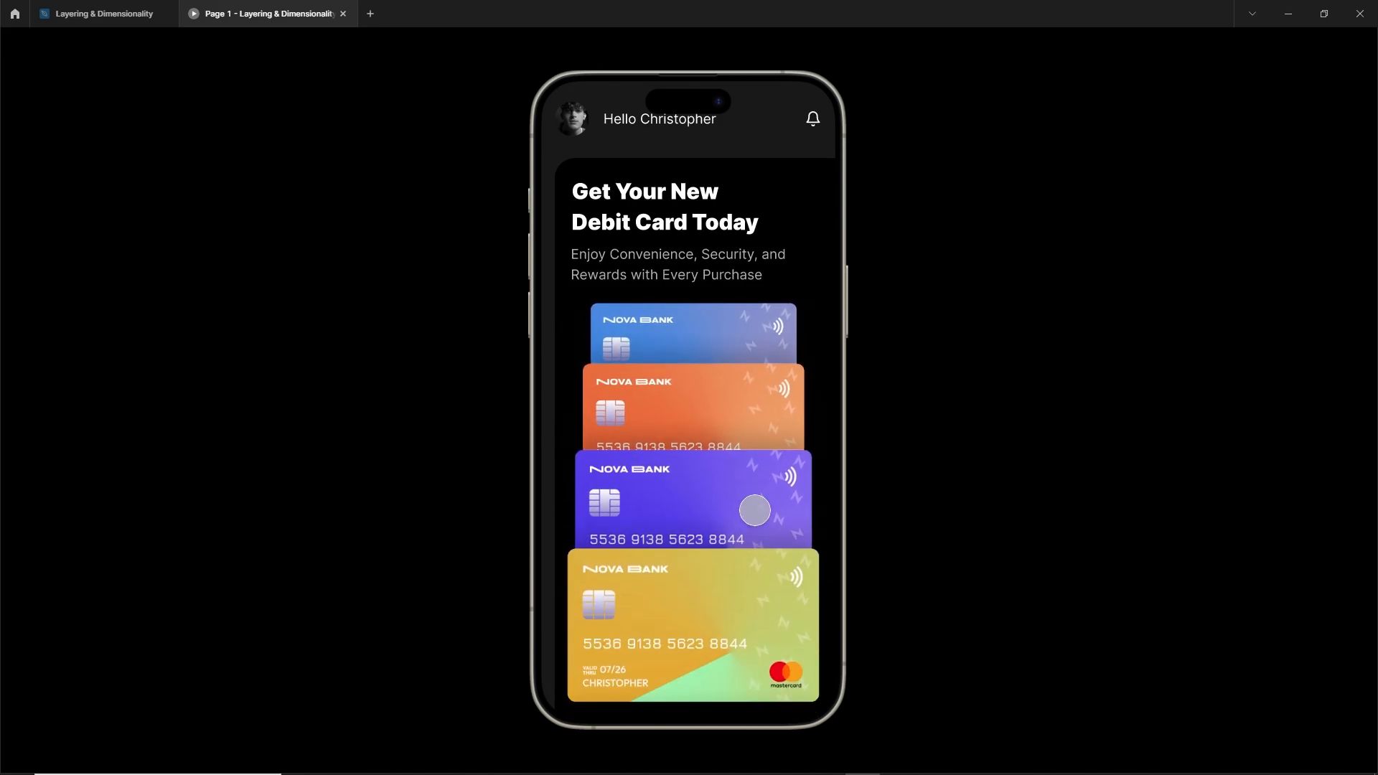
{"action": "left_click_drag", "start_coordinate": [750, 572], "coordinate": [765, 488]}
{"action": "mouse_move", "coordinate": [729, 566]}
{"action": "left_mouse_down"}
{"action": "mouse_move", "coordinate": [737, 483]}
{"action": "mouse_move", "coordinate": [747, 560]}
{"action": "left_mouse_up"}
{"action": "left_click_drag", "start_coordinate": [746, 502], "coordinate": [718, 610]}
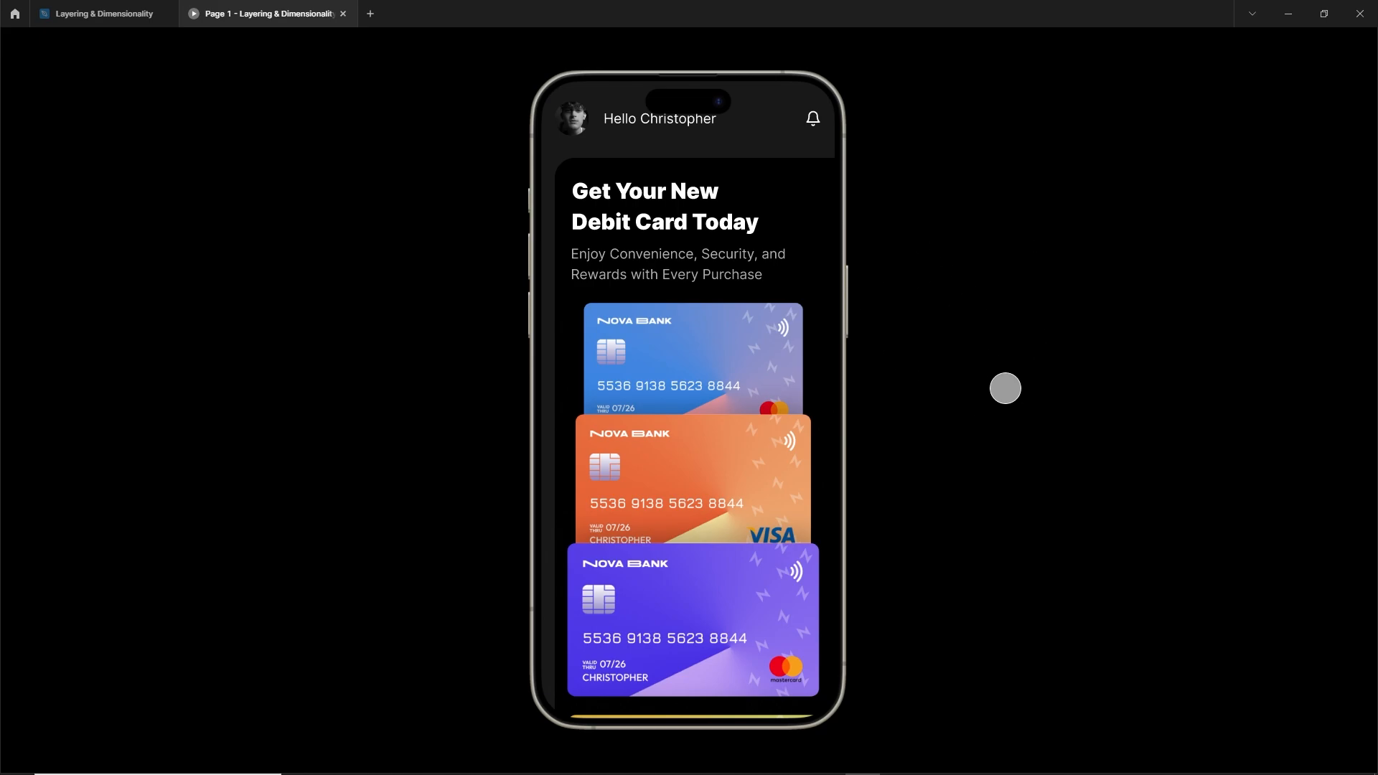
Step: Return to the design file and widen the fourth frame's black background rectangle rightwards to 936.29 px
{"action": "left_click", "coordinate": [104, 13]}
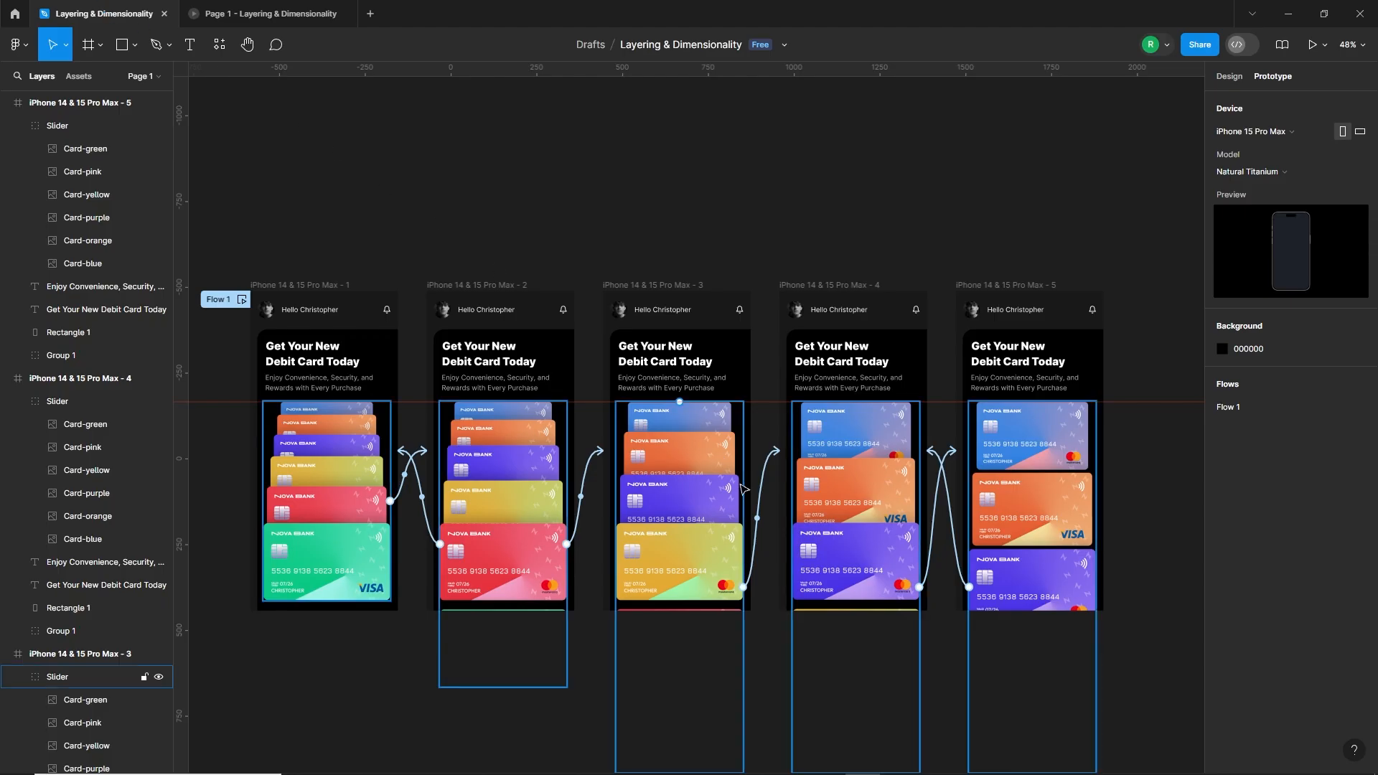
{"action": "scroll", "coordinate": [854, 662], "scroll_direction": "down", "scroll_amount": 1}
{"action": "left_click_drag", "start_coordinate": [891, 669], "coordinate": [890, 468]}
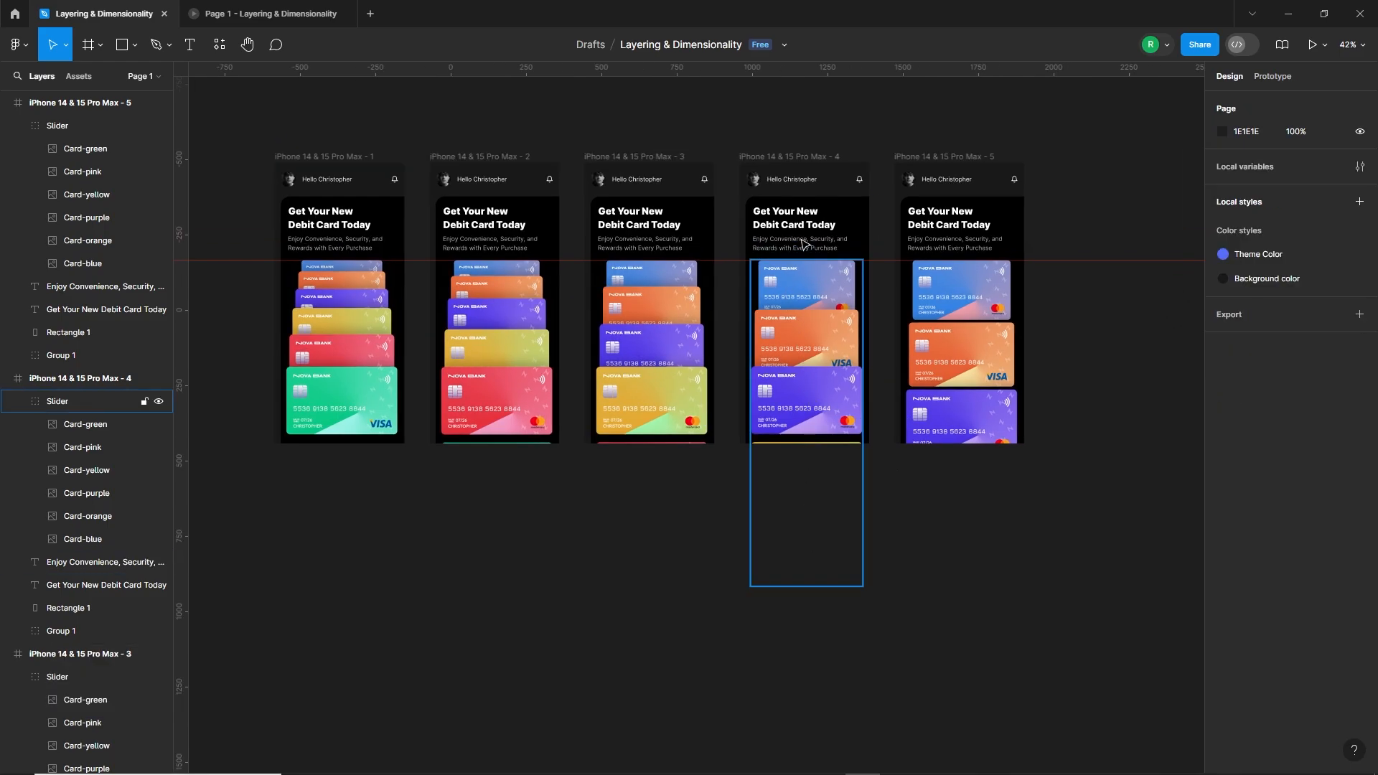
{"action": "left_click", "coordinate": [837, 209]}
{"action": "left_click_drag", "start_coordinate": [902, 280], "coordinate": [1033, 275]}
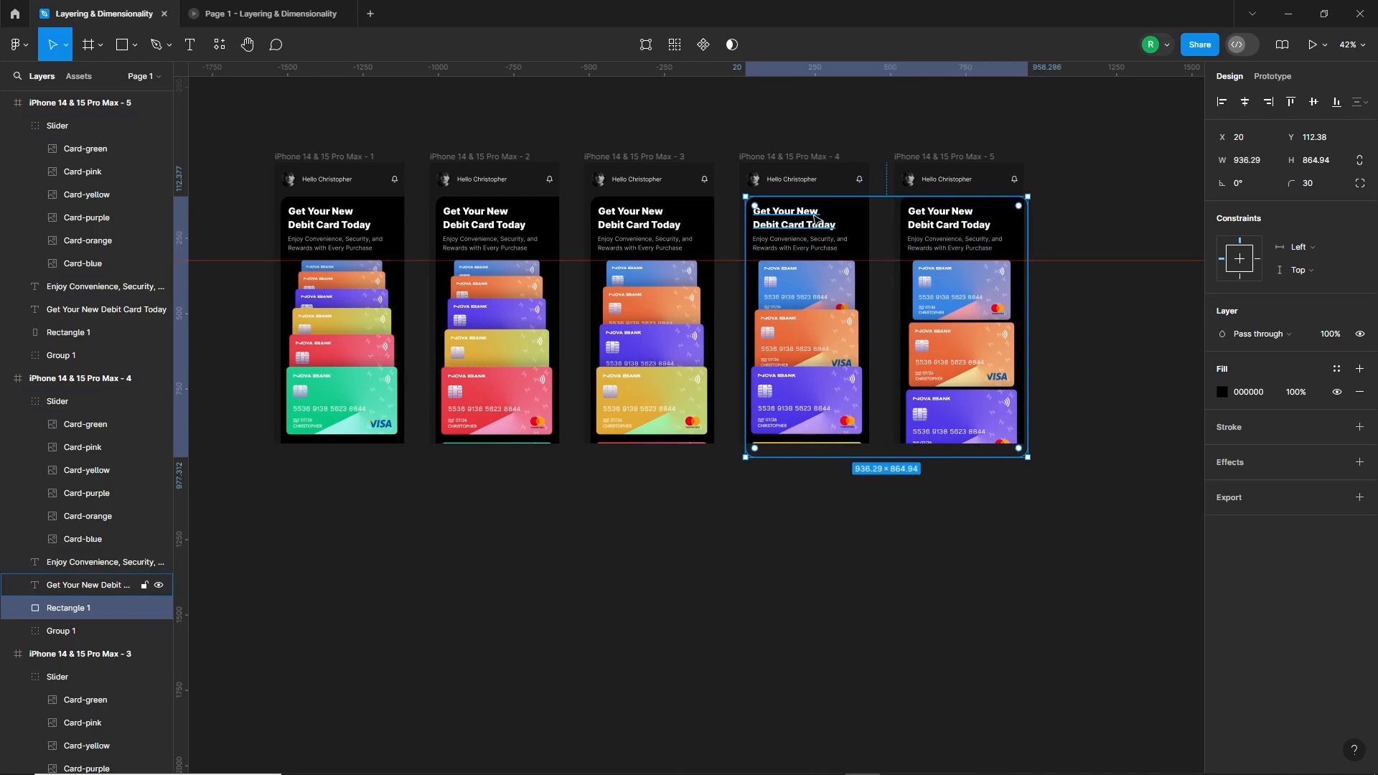
Step: Duplicate the fourth frame straight below itself as a sixth frame at X 958, Y 685
{"action": "left_click", "coordinate": [789, 158]}
{"action": "left_click_drag", "start_coordinate": [794, 160], "coordinate": [825, 513]}
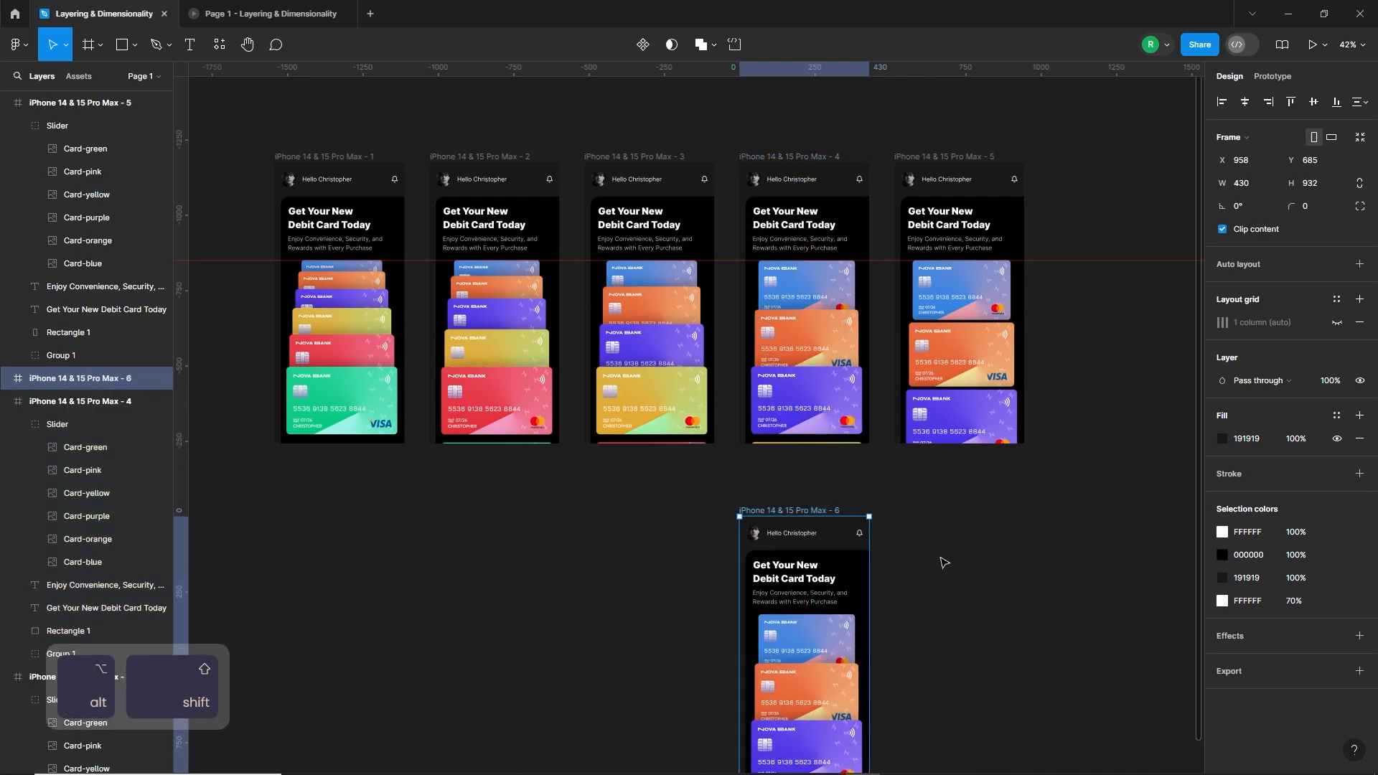
{"action": "left_click", "coordinate": [947, 561]}
{"action": "scroll", "coordinate": [973, 549], "scroll_direction": "down", "scroll_amount": 3}
{"action": "scroll", "coordinate": [838, 423], "scroll_direction": "up", "scroll_amount": 4}
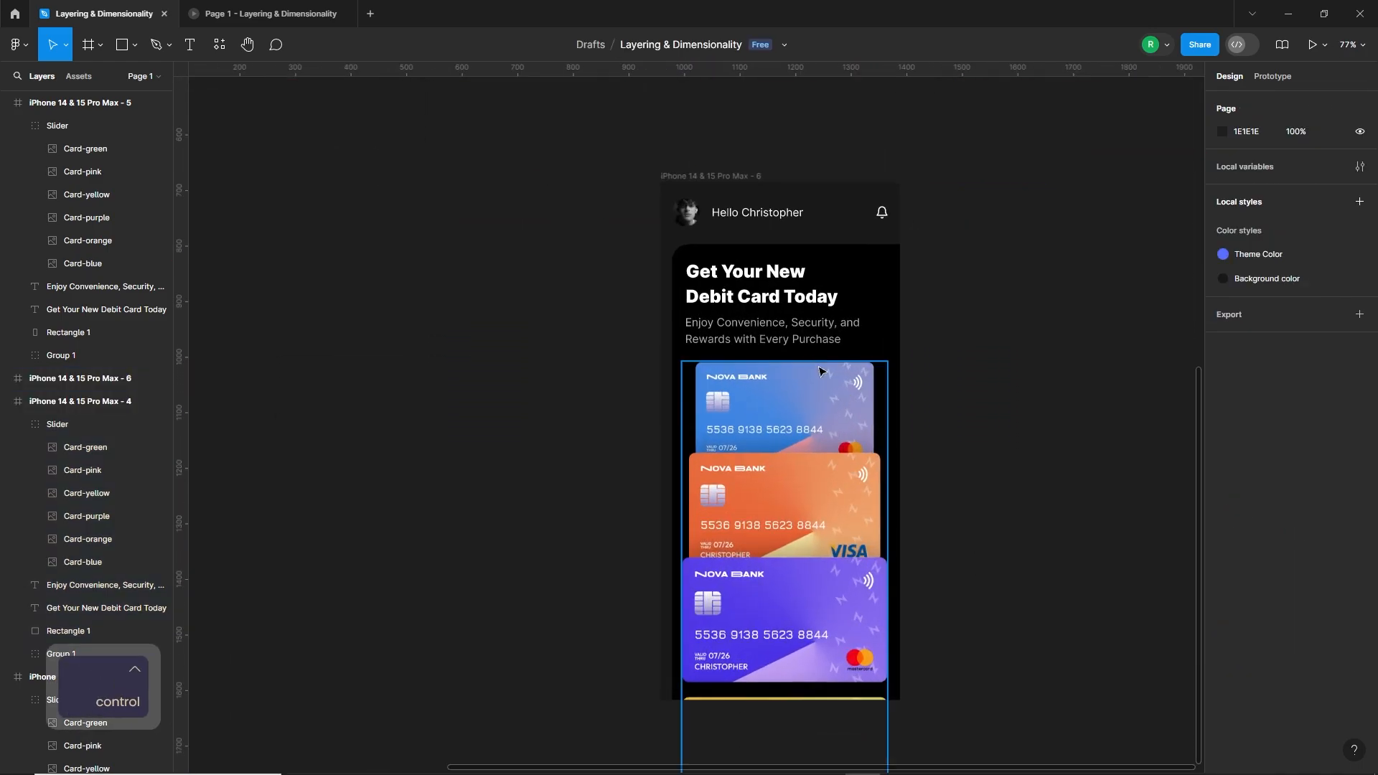
Step: Shift the sixth frame's title, subtitle and black rectangle left together until the texts leave the frame and the rectangle's rounded right corner shows
{"action": "left_click", "coordinate": [778, 331], "text": "ctrl"}
{"action": "left_click", "coordinate": [760, 281], "text": "ctrl+shift"}
{"action": "left_click", "coordinate": [890, 298], "text": "ctrl+shift"}
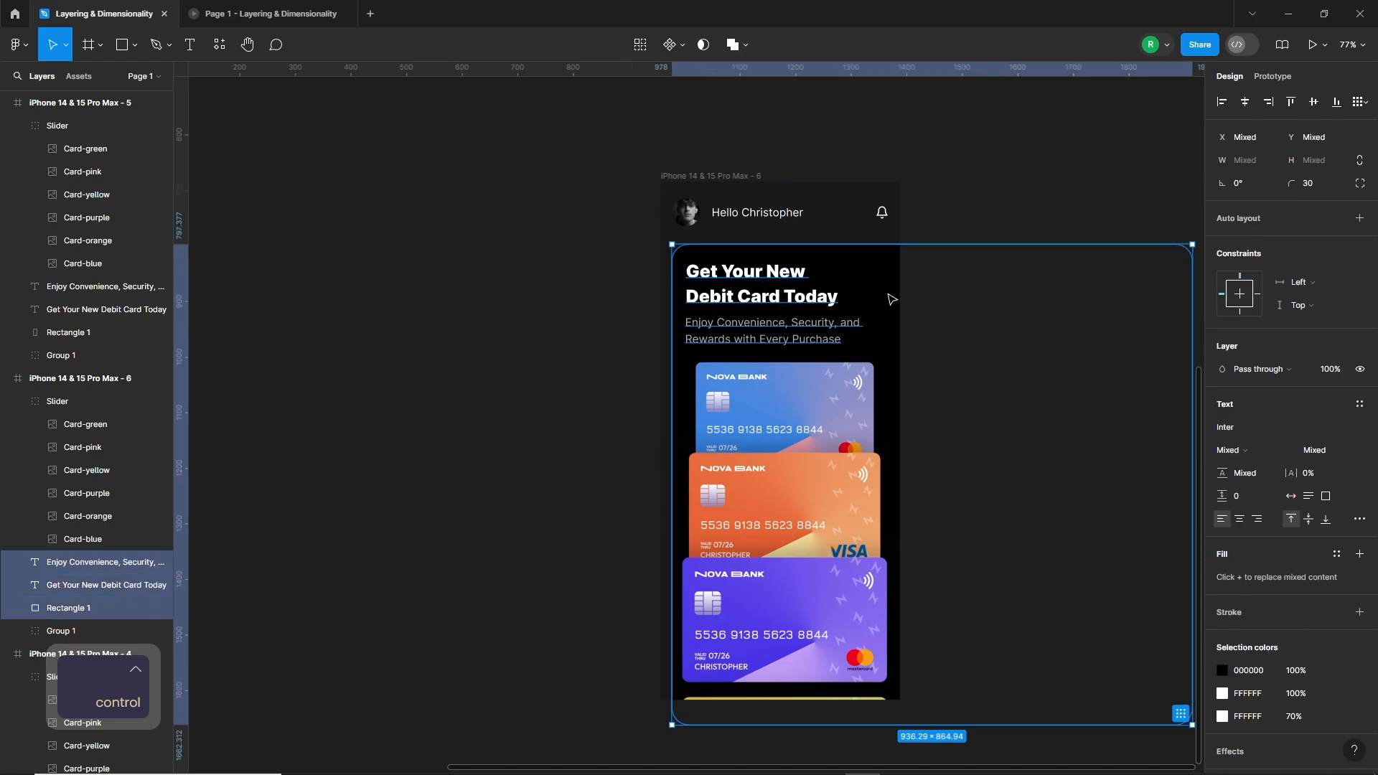
{"action": "key", "text": "shift+Left"}
{"action": "key", "text": "shift+Left"}
{"action": "key", "text": "shift+Left"}
{"action": "key", "text": "shift+Left"}
{"action": "key", "text": "shift+Left"}
{"action": "key", "text": "shift+Left"}
{"action": "key", "text": "shift+Left"}
{"action": "key", "text": "shift+Left"}
{"action": "key", "text": "shift+Left"}
{"action": "key", "text": "shift+Left"}
{"action": "key", "text": "shift+Left"}
{"action": "key", "text": "shift+Left"}
{"action": "key", "text": "shift+Left"}
{"action": "key", "text": "shift+Left"}
{"action": "key", "text": "shift+Left"}
{"action": "key", "text": "shift+Left"}
{"action": "key", "text": "shift+Left"}
{"action": "key", "text": "shift+Left"}
{"action": "key", "text": "shift+Left"}
{"action": "key", "text": "shift+Left"}
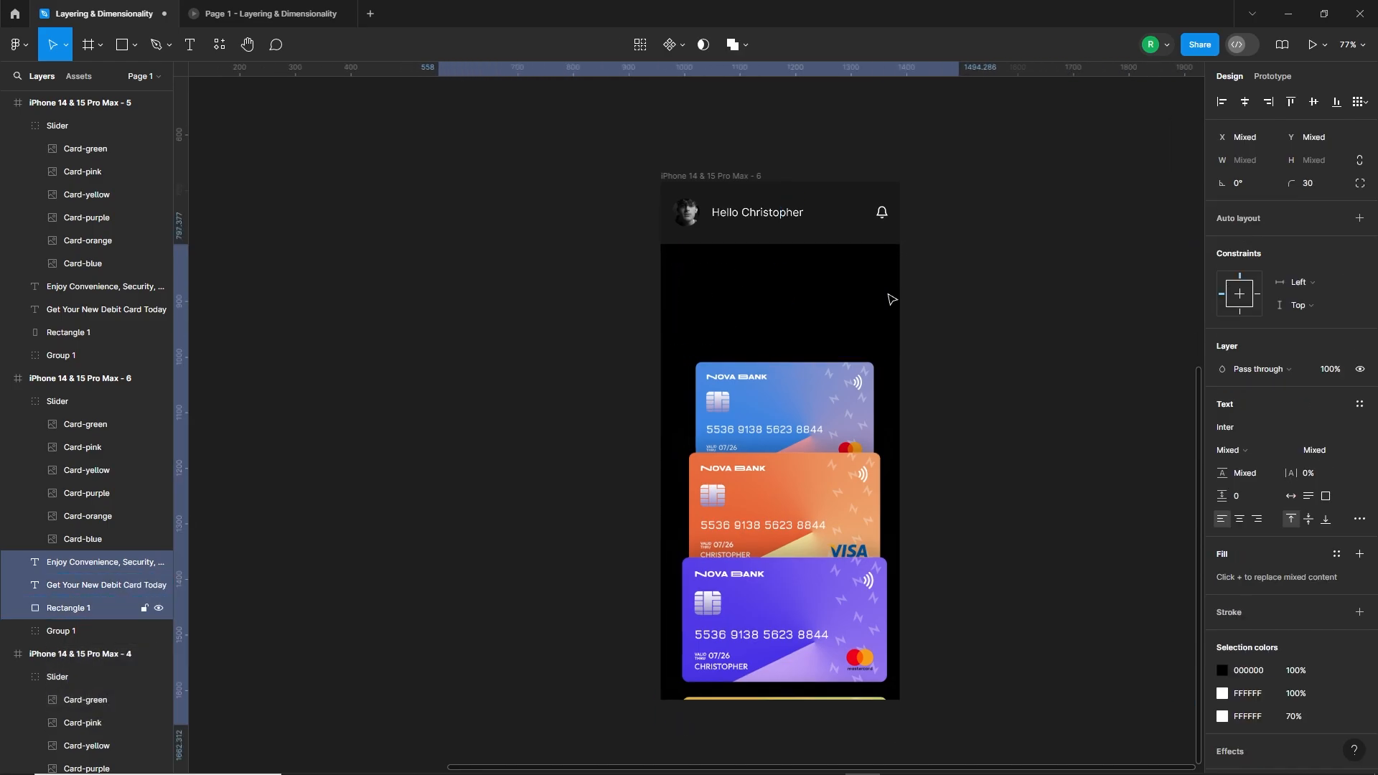
{"action": "key", "text": "shift+Right"}
{"action": "key", "text": "shift+Right"}
{"action": "key", "text": "shift+Right"}
{"action": "key", "text": "Escape"}
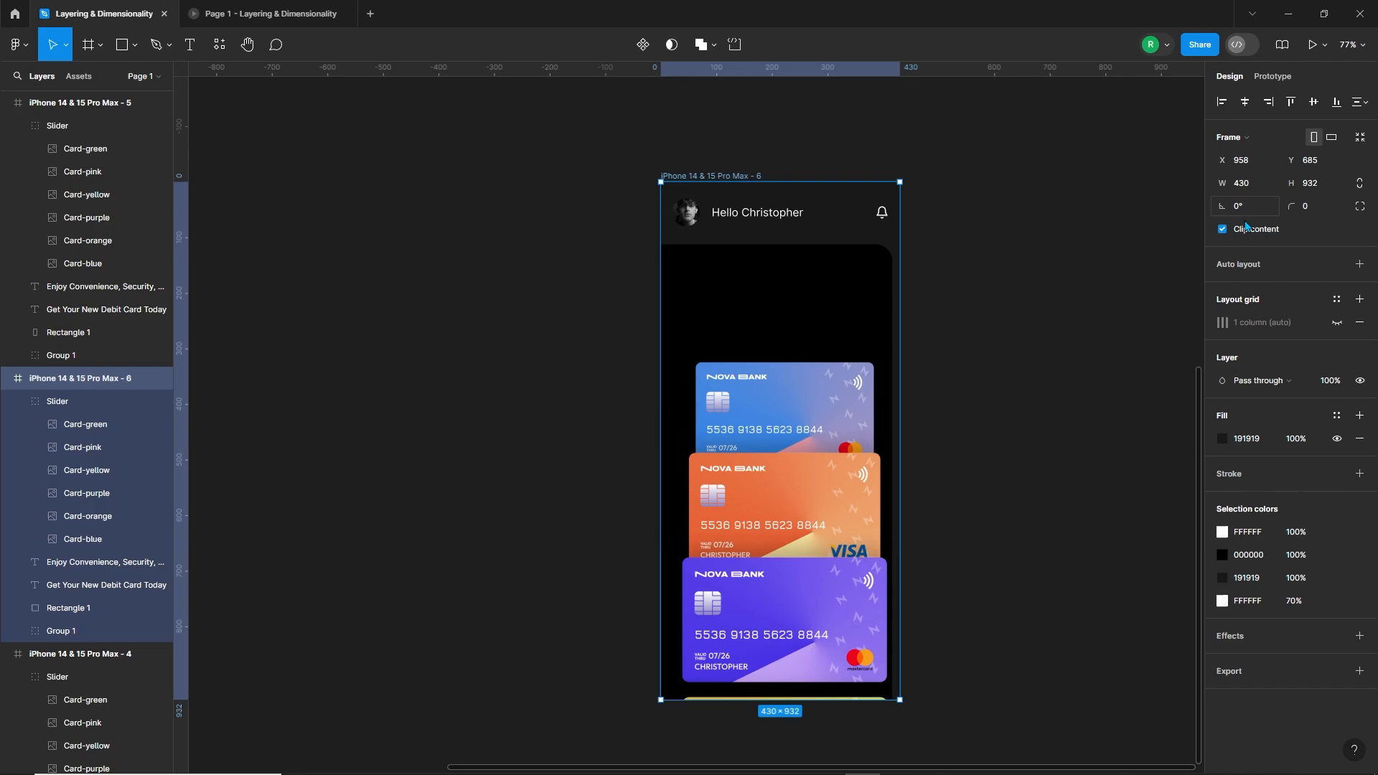
Step: Fine-tune the sixth frame's black rectangle to X -526.29, leaving a 20 px margin at the frame's right edge
{"action": "left_click", "coordinate": [902, 288]}
{"action": "left_click", "coordinate": [880, 285]}
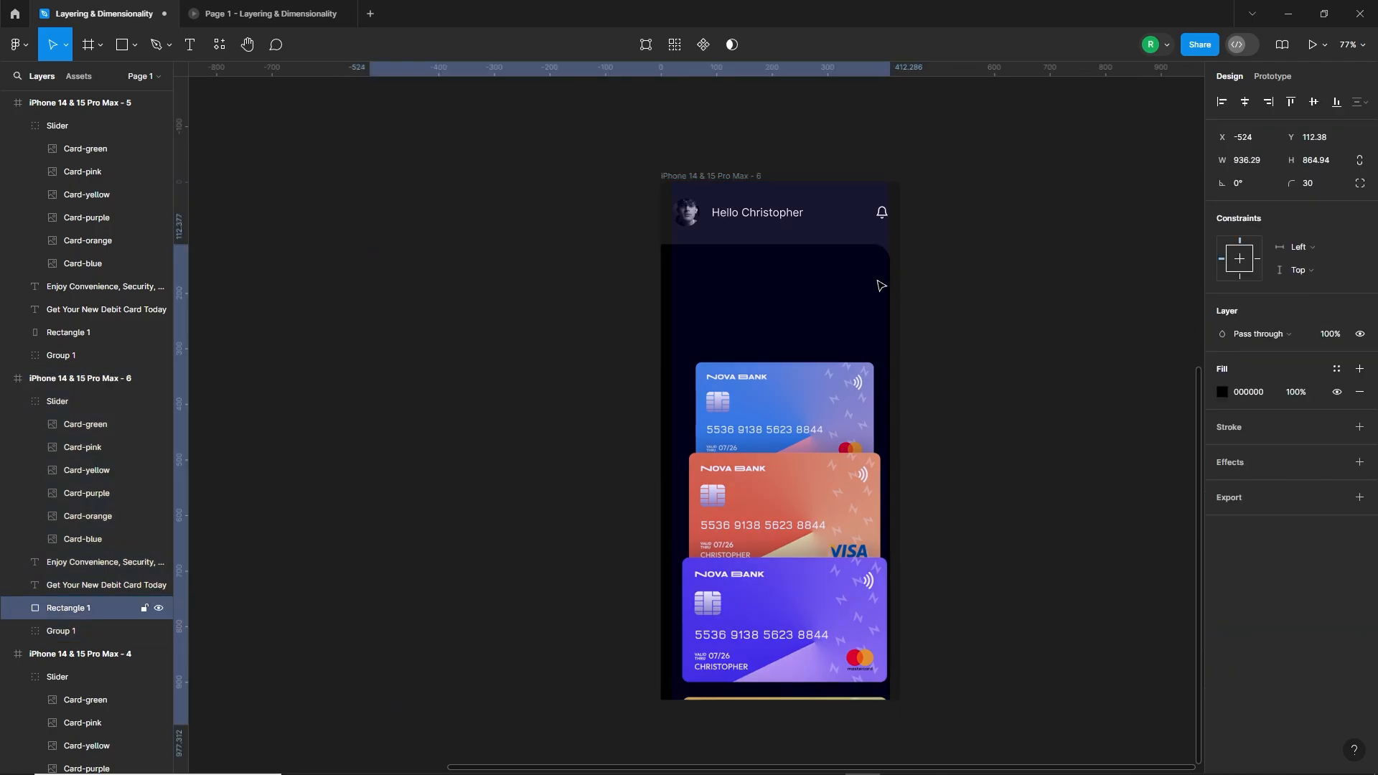
{"action": "key", "text": "ctrl+z"}
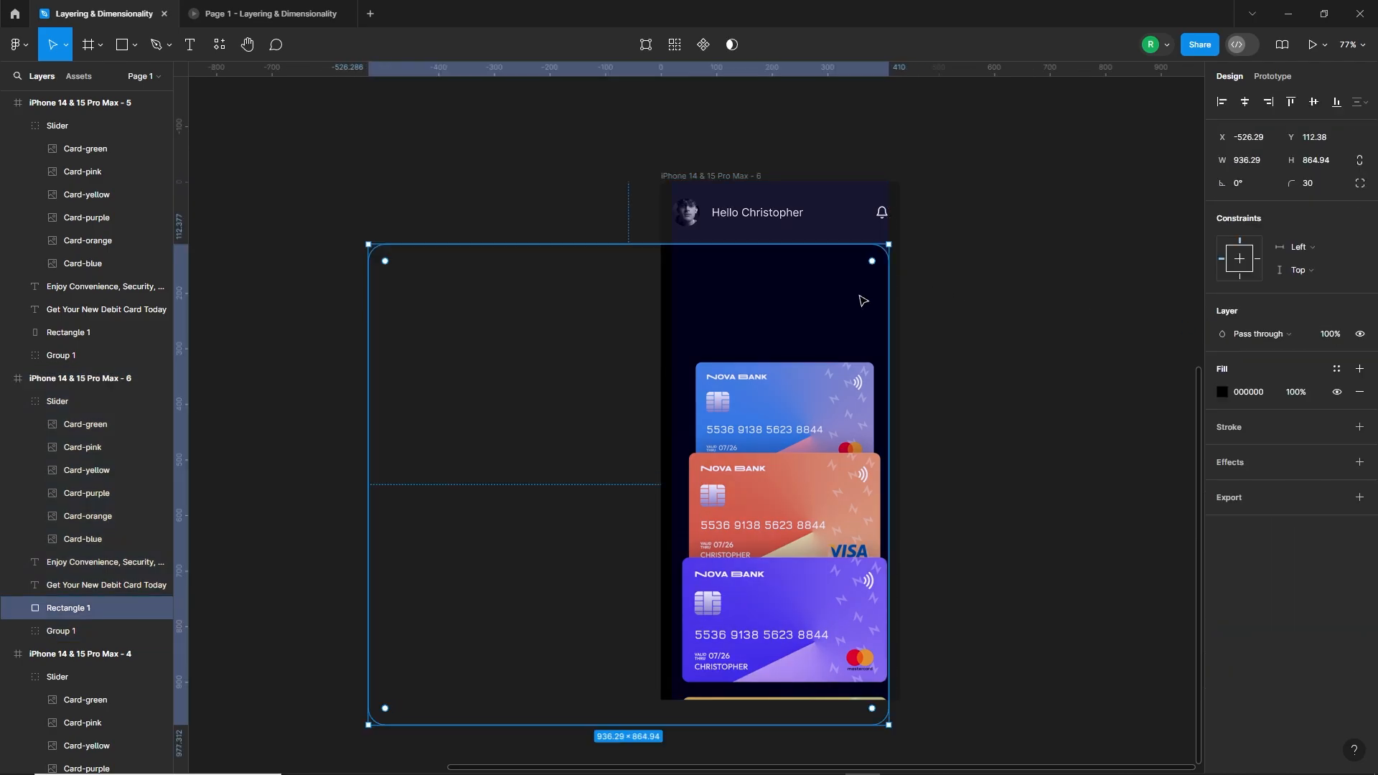
{"action": "key", "text": "ctrl+z"}
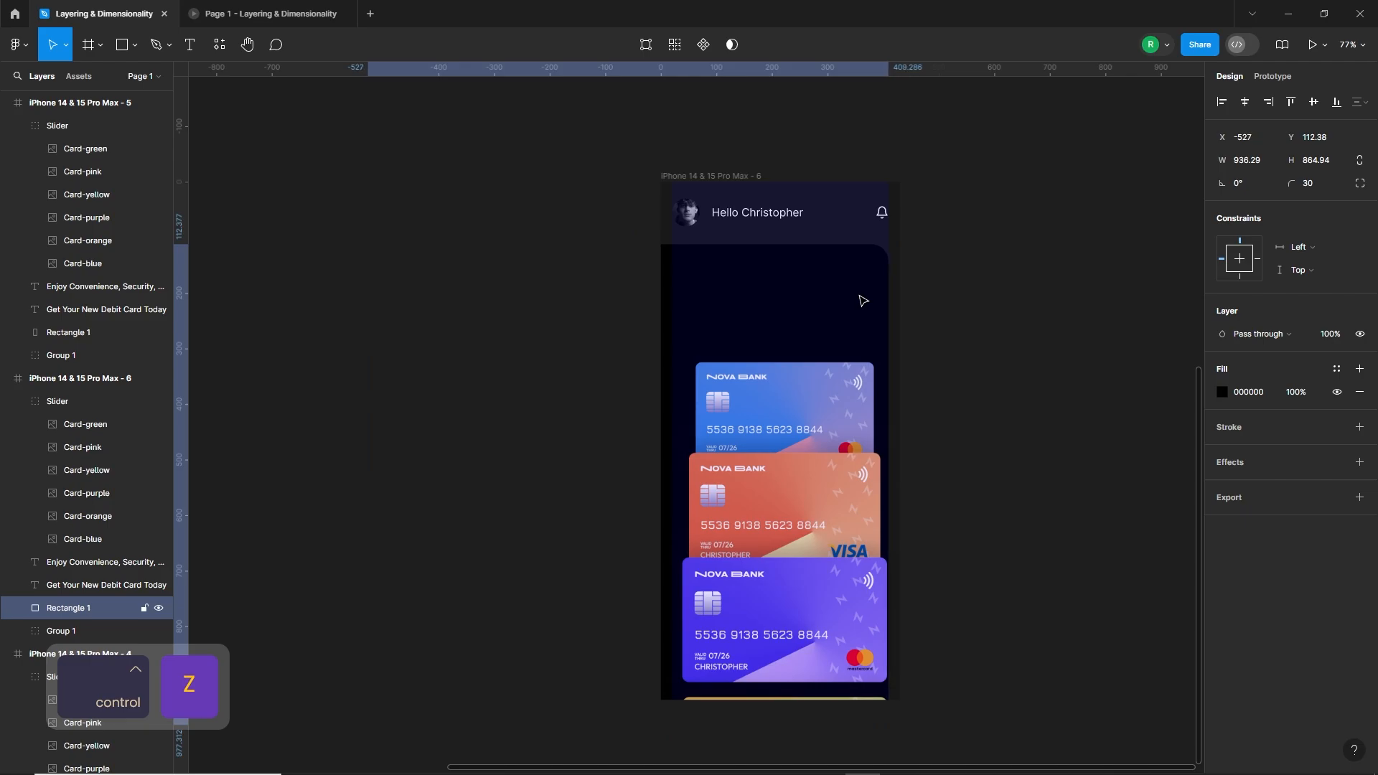
{"action": "scroll", "coordinate": [864, 300], "scroll_direction": "up", "scroll_amount": 10}
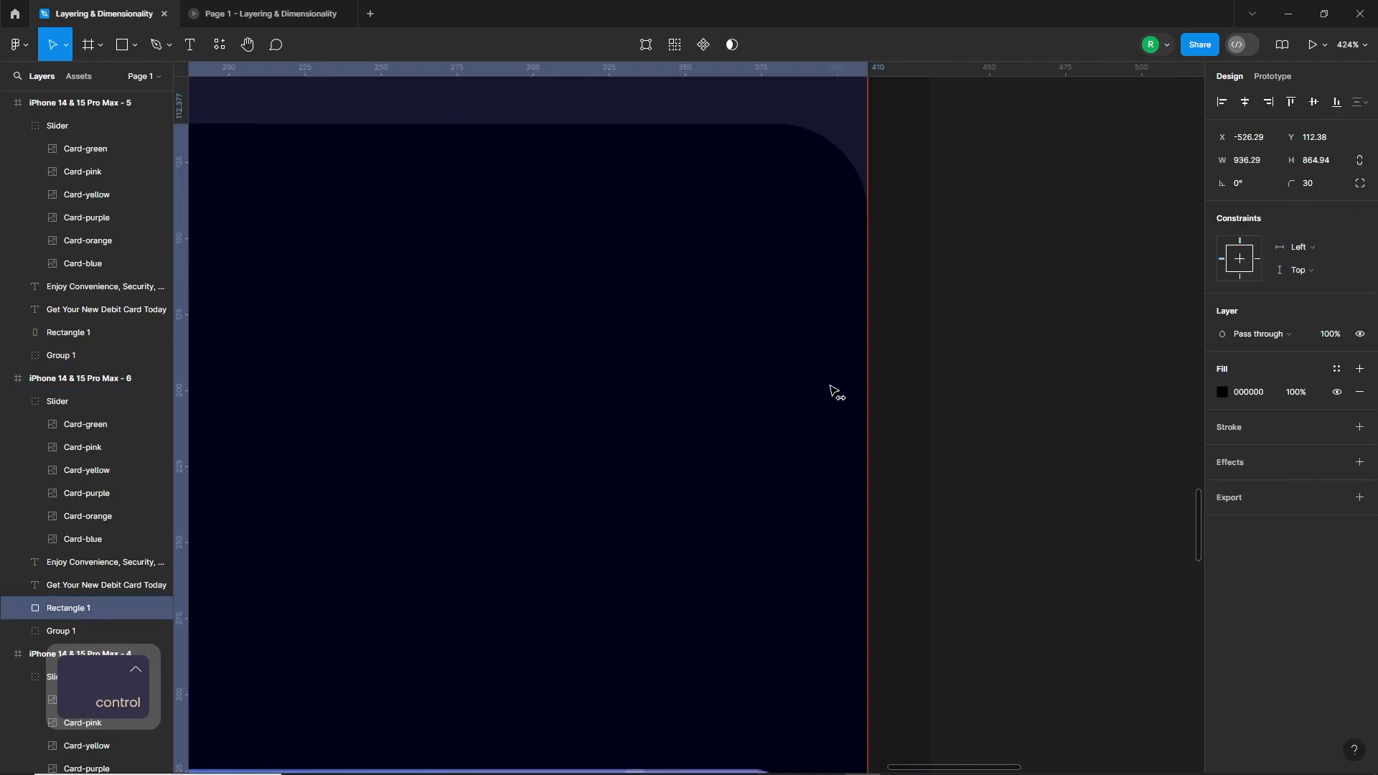
{"action": "scroll", "coordinate": [832, 391], "scroll_direction": "down", "scroll_amount": 10}
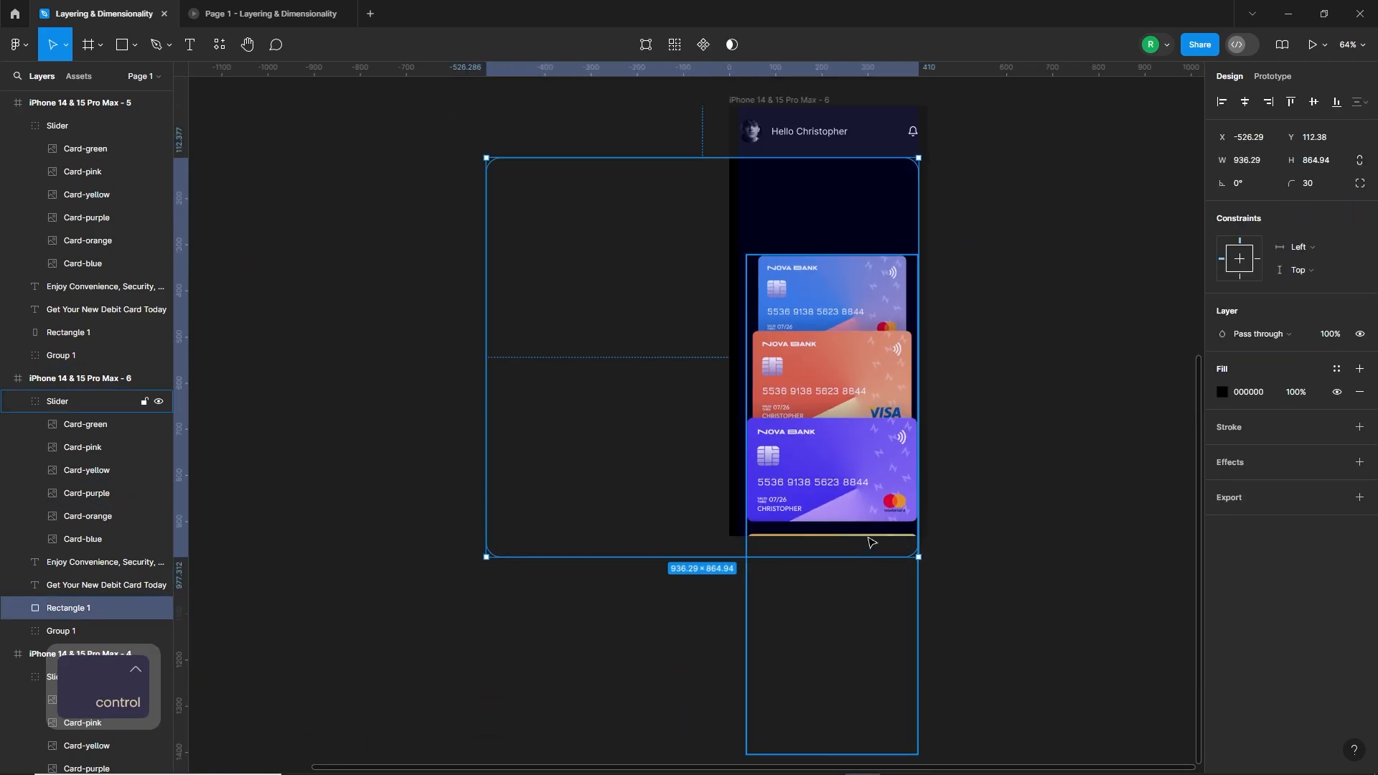
Step: Lower the sixth frame's yellow card out of the frame to Y 946.86 and raise its blue, orange and purple cards together
{"action": "left_click", "coordinate": [870, 543], "text": "ctrl"}
{"action": "scroll", "coordinate": [858, 538], "scroll_direction": "up", "scroll_amount": 3}
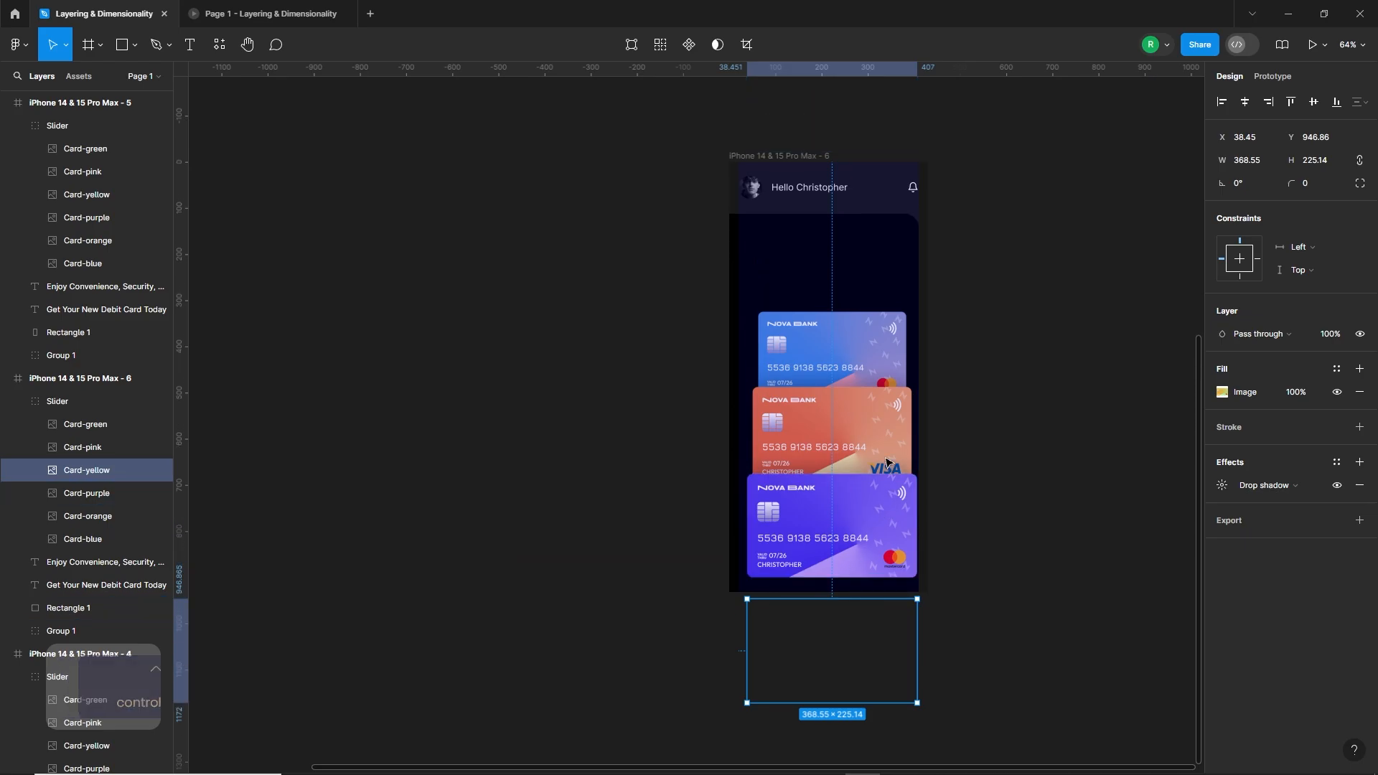
{"action": "left_click", "coordinate": [847, 540]}
{"action": "left_click", "coordinate": [847, 454], "text": "shift"}
{"action": "left_click", "coordinate": [847, 381], "text": "shift"}
{"action": "left_click_drag", "start_coordinate": [847, 549], "coordinate": [845, 467]}
{"action": "left_click", "coordinate": [984, 477]}
Step: Raise the orange card over the blue card, and the purple card on top of both to Y 131.05
{"action": "left_click", "coordinate": [854, 359], "text": "ctrl"}
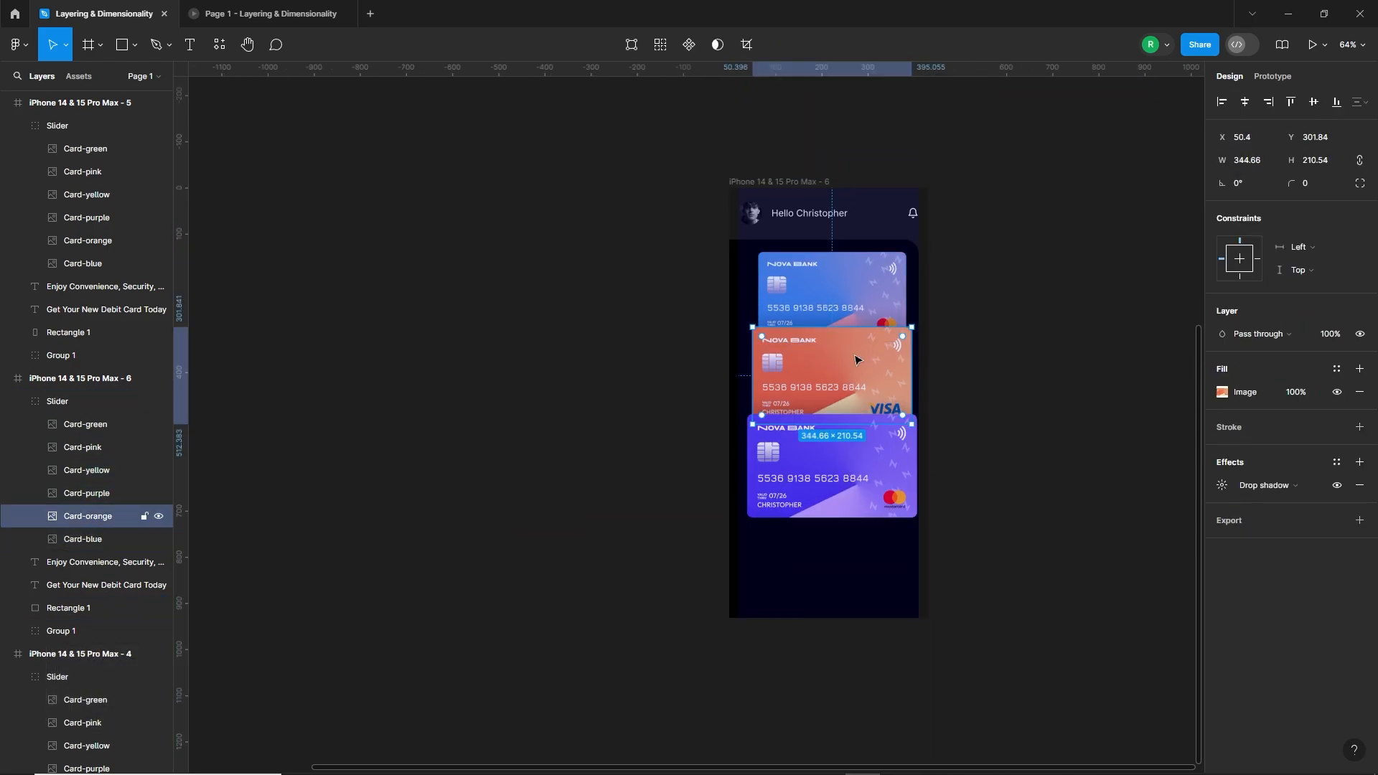
{"action": "left_click_drag", "start_coordinate": [855, 358], "coordinate": [849, 302]}
{"action": "left_click", "coordinate": [868, 499], "text": "ctrl"}
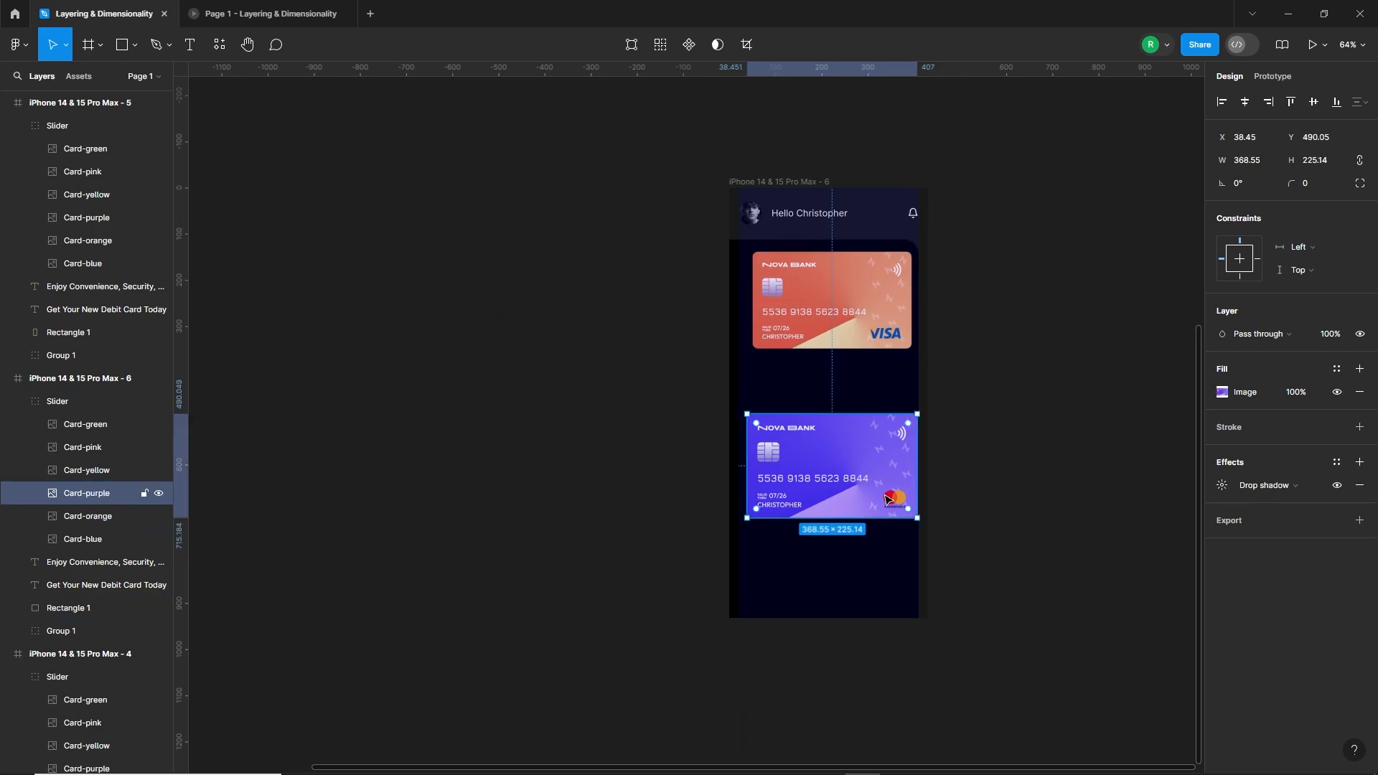
{"action": "left_click_drag", "start_coordinate": [868, 500], "coordinate": [868, 334]}
{"action": "scroll", "coordinate": [822, 240], "scroll_direction": "up", "scroll_amount": 3}
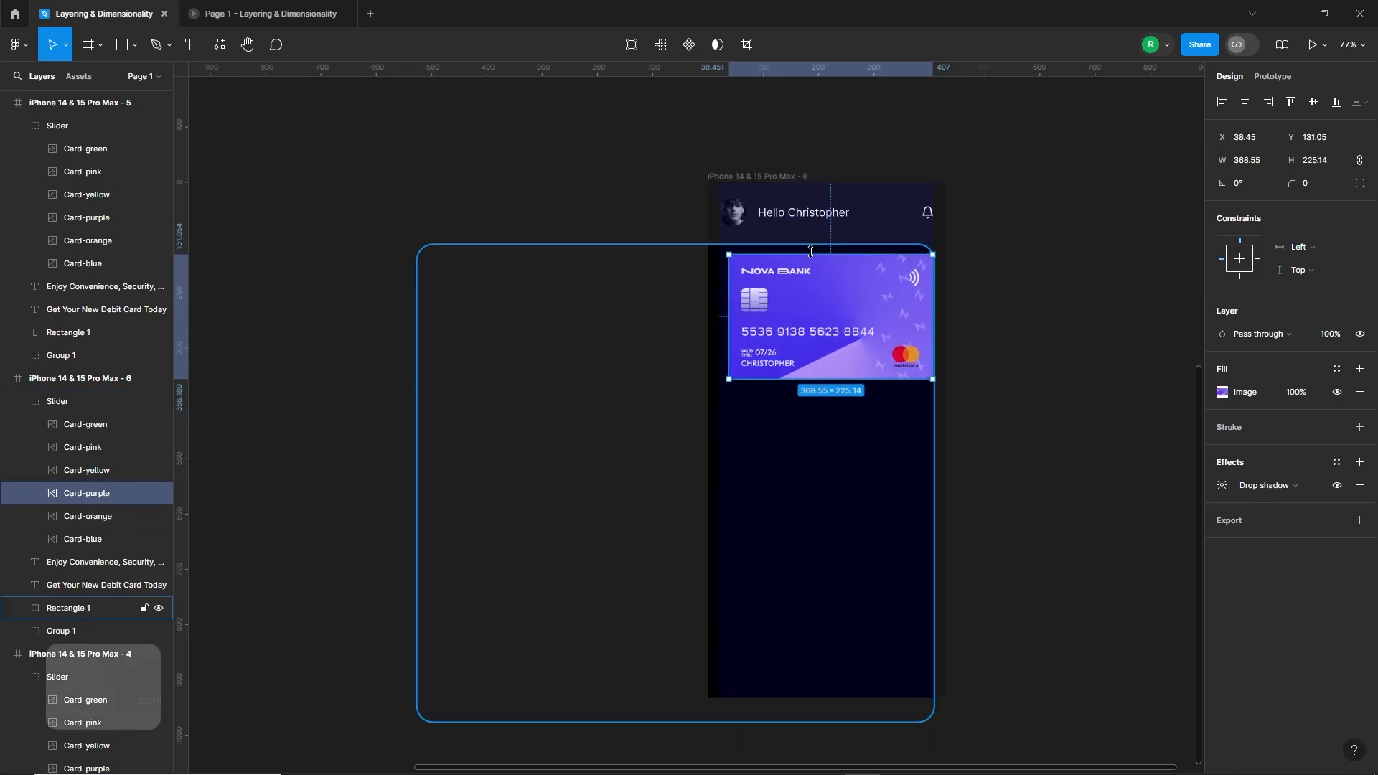
Step: Position the sixth frame's whole Slider group at X 20.45, Y 130.05, inside the black rectangle
{"action": "left_click", "coordinate": [661, 402]}
{"action": "left_click_drag", "start_coordinate": [910, 379], "coordinate": [891, 388]}
{"action": "scroll", "coordinate": [876, 299], "scroll_direction": "up", "scroll_amount": 5}
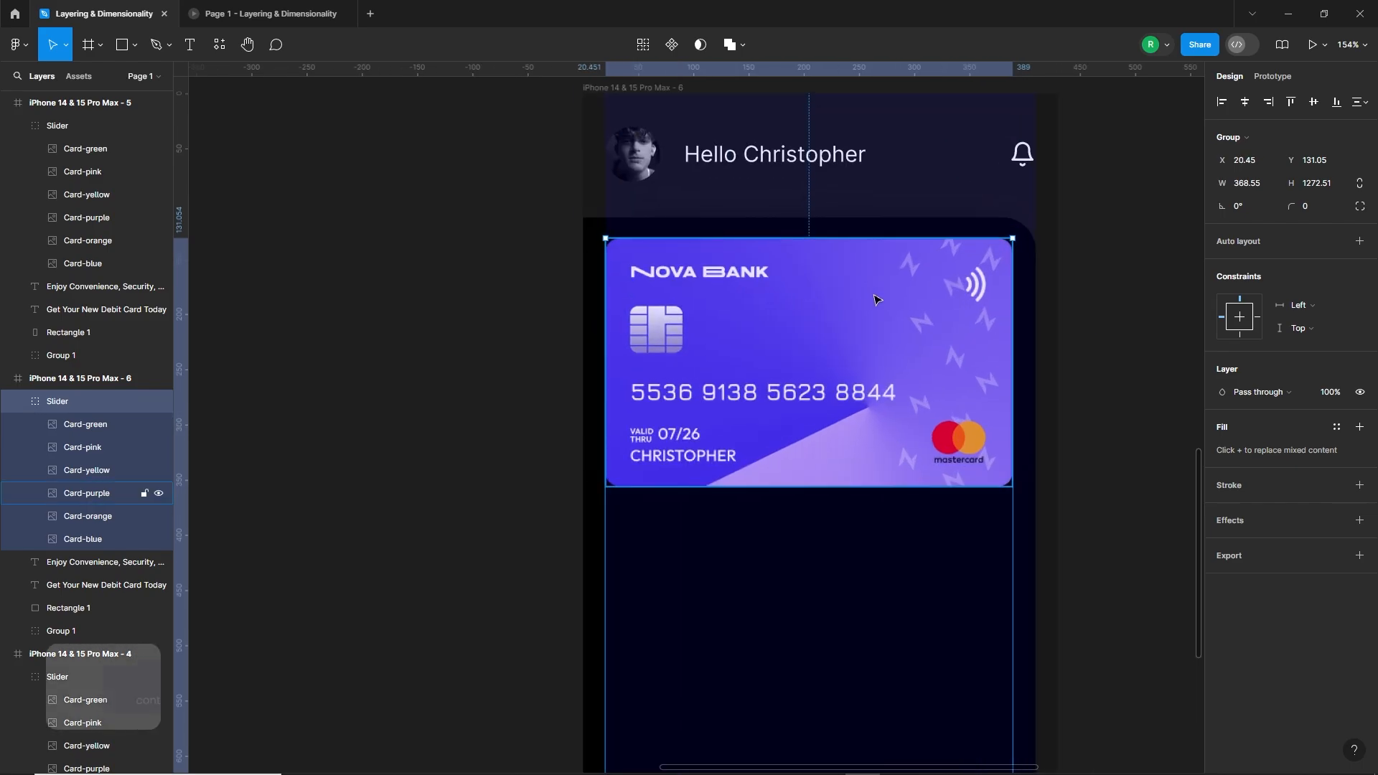
{"action": "key", "text": "Up"}
{"action": "key", "text": "Right"}
{"action": "key", "text": "Right"}
{"action": "key", "text": "Right"}
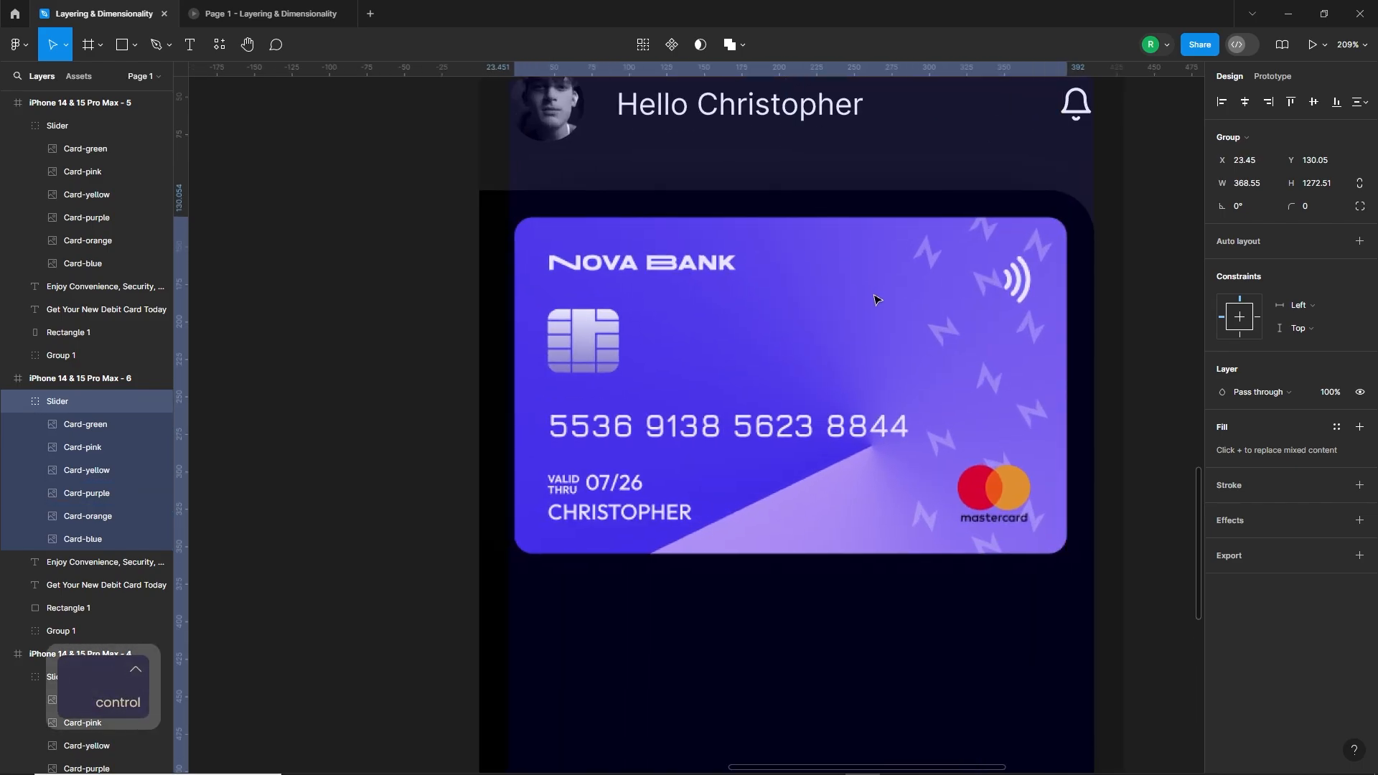
{"action": "key", "text": "Left"}
{"action": "key", "text": "Left"}
{"action": "key", "text": "Left"}
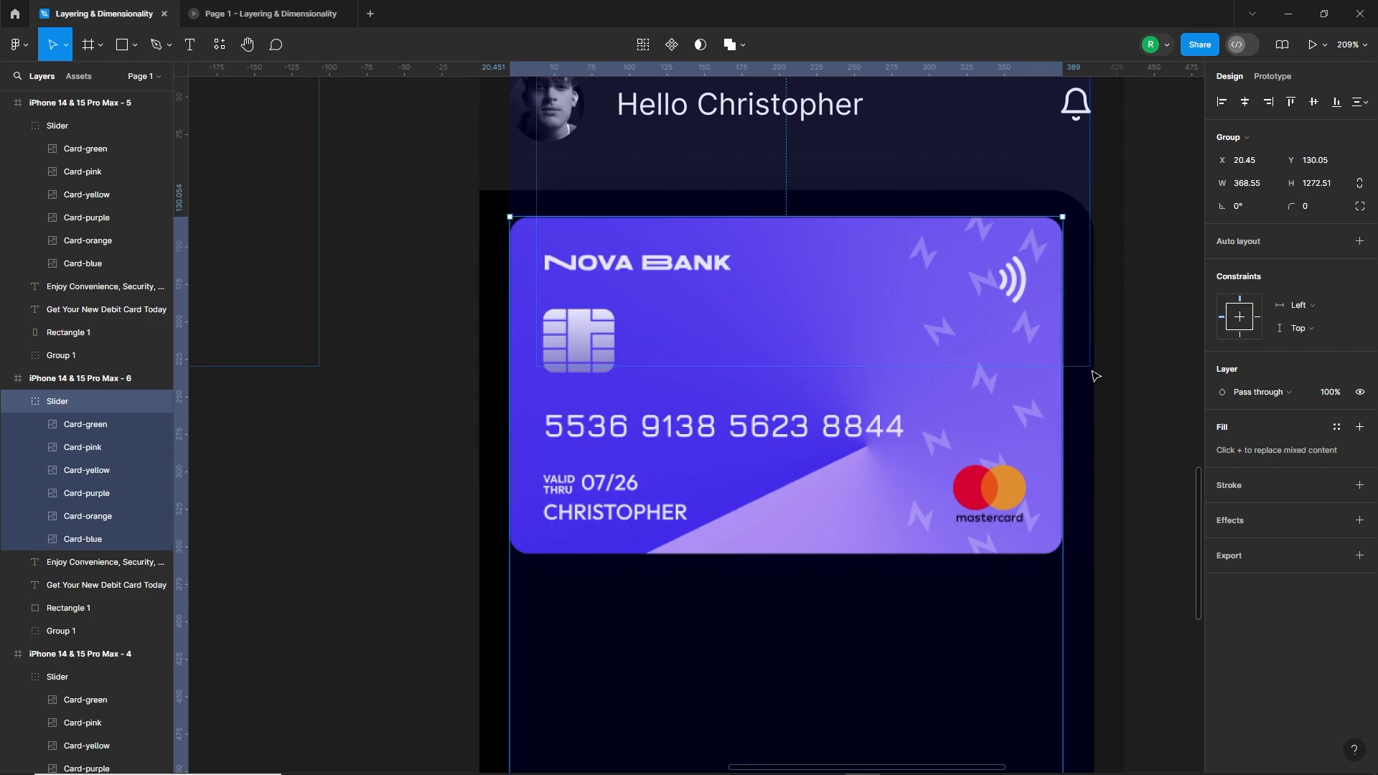
Step: Enlarge the sixth frame's Slider group proportionally to 373.1 × 1288.24 px and nudge it to Y 131.19
{"action": "left_click_drag", "start_coordinate": [1063, 409], "coordinate": [1065, 408]}
{"action": "key", "text": "Up"}
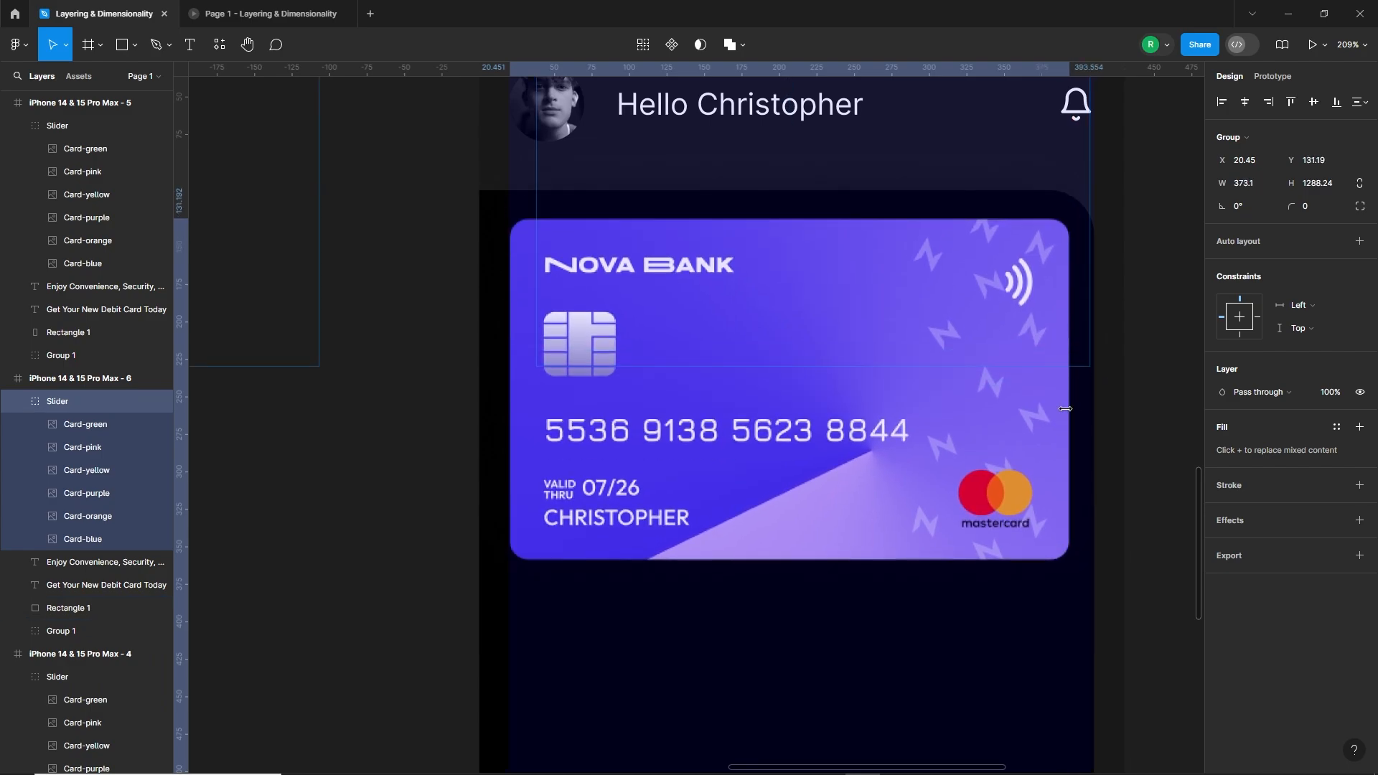
{"action": "key", "text": "Down"}
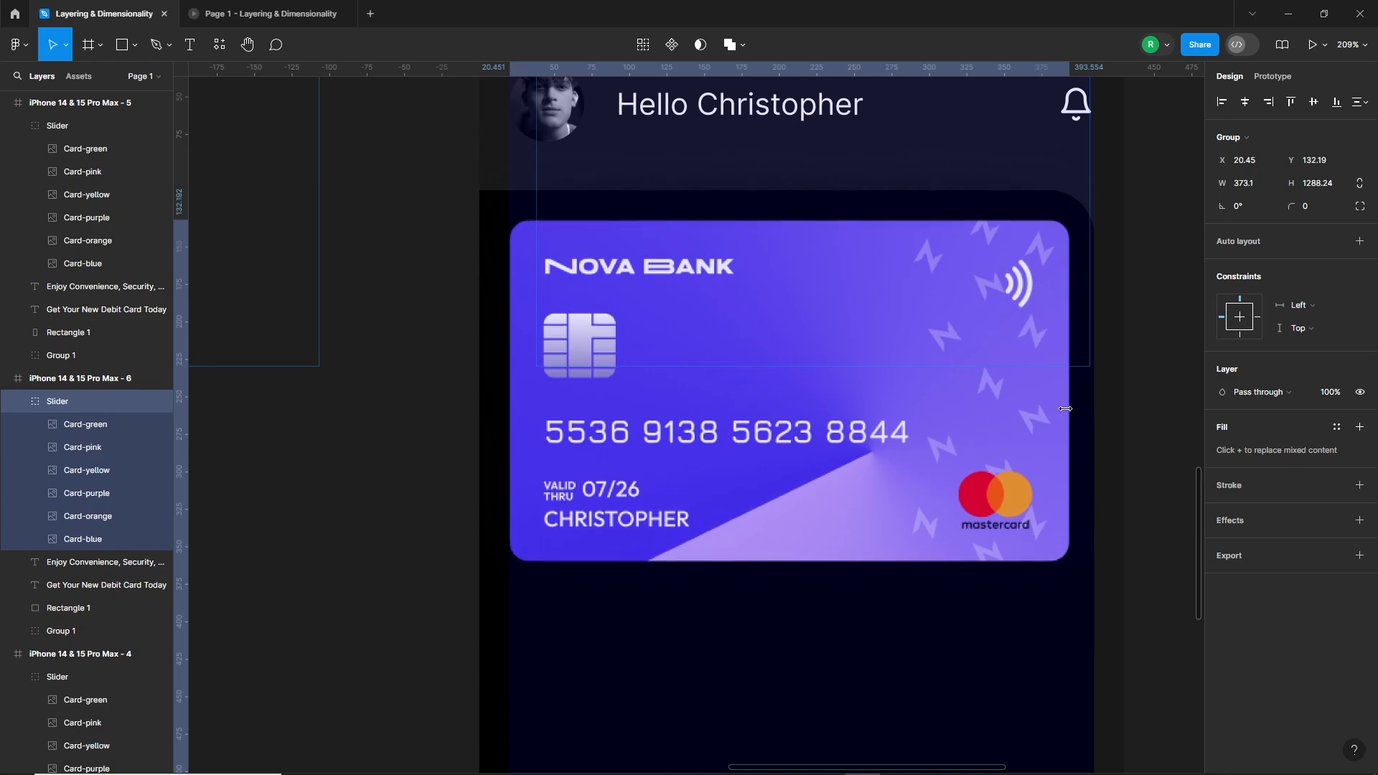
{"action": "key", "text": "Up"}
{"action": "scroll", "coordinate": [1012, 408], "scroll_direction": "down", "scroll_amount": 5}
{"action": "left_click", "coordinate": [1074, 558]}
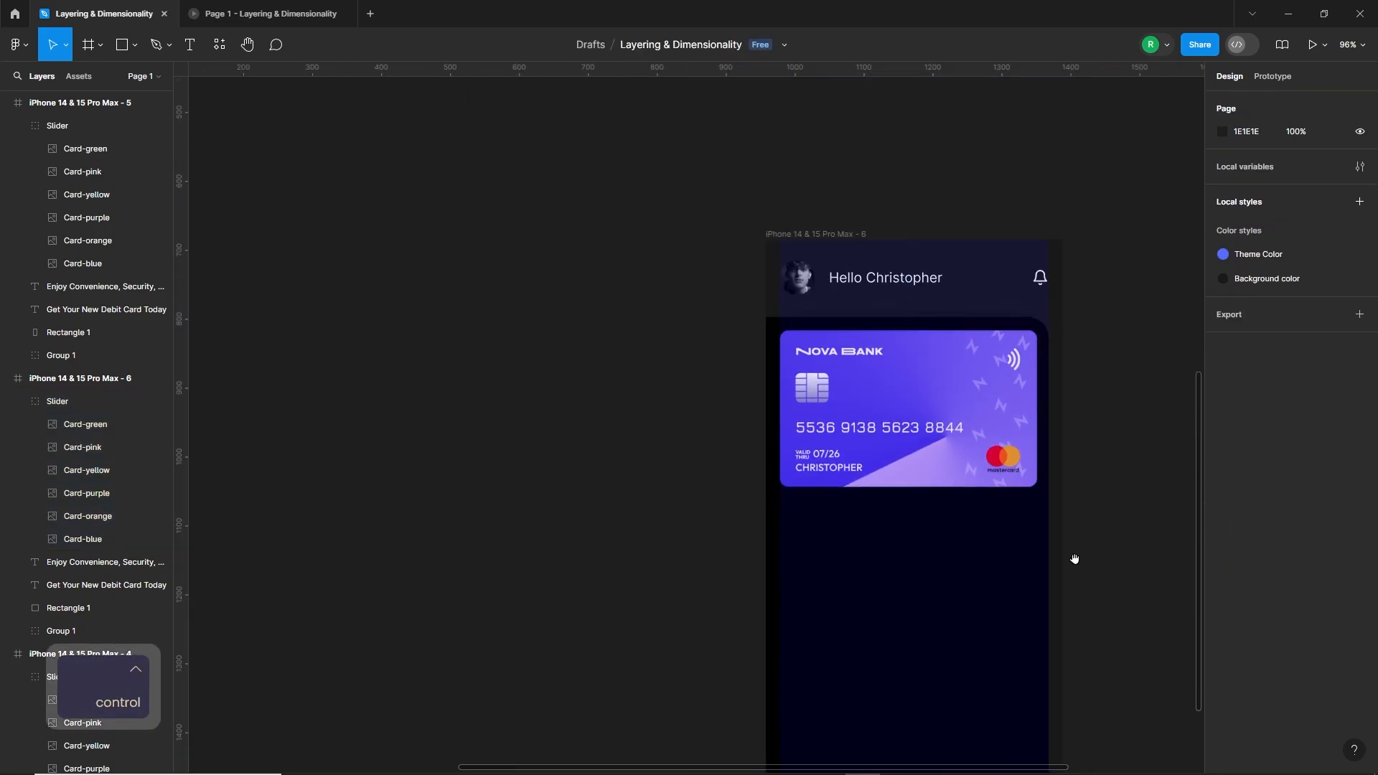
Step: Add the text "Nova Bank Platinum Debit Card" below the purple card in the sixth frame
{"action": "left_click_drag", "start_coordinate": [1074, 560], "coordinate": [1007, 451]}
{"action": "left_click_drag", "start_coordinate": [860, 515], "coordinate": [876, 459]}
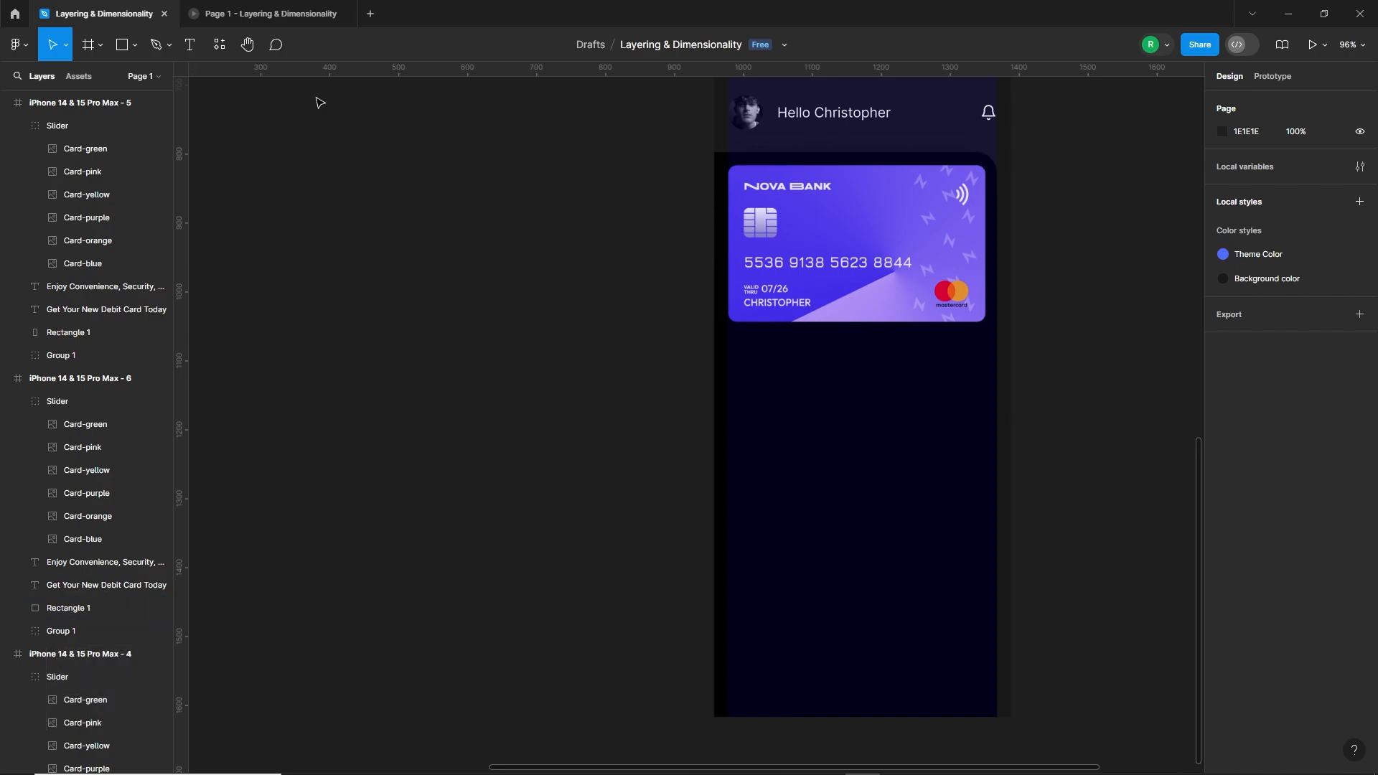
{"action": "left_click", "coordinate": [749, 354]}
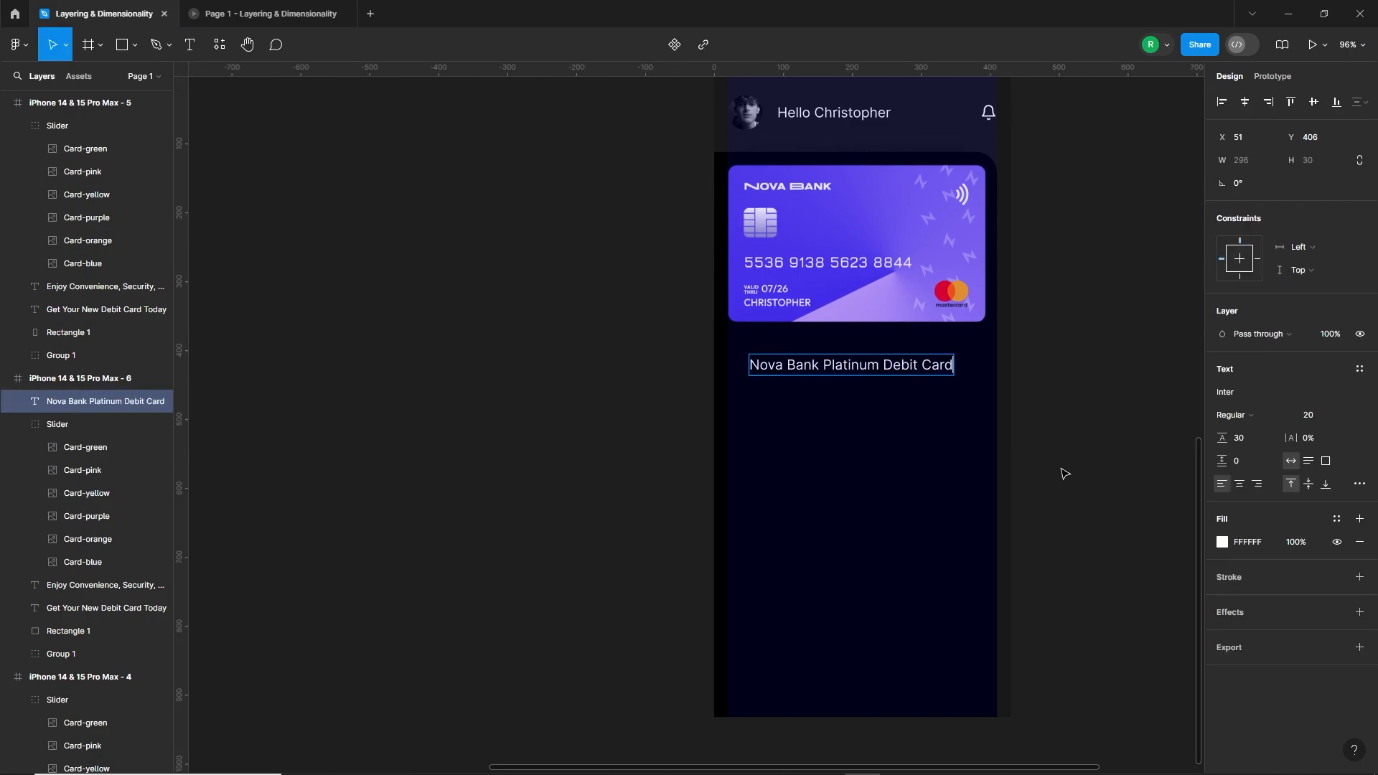
Step: Set the "Nova Bank Platinum Debit Card" title to Black weight at font size 32
{"action": "left_click", "coordinate": [1263, 416]}
{"action": "left_click", "coordinate": [1262, 500]}
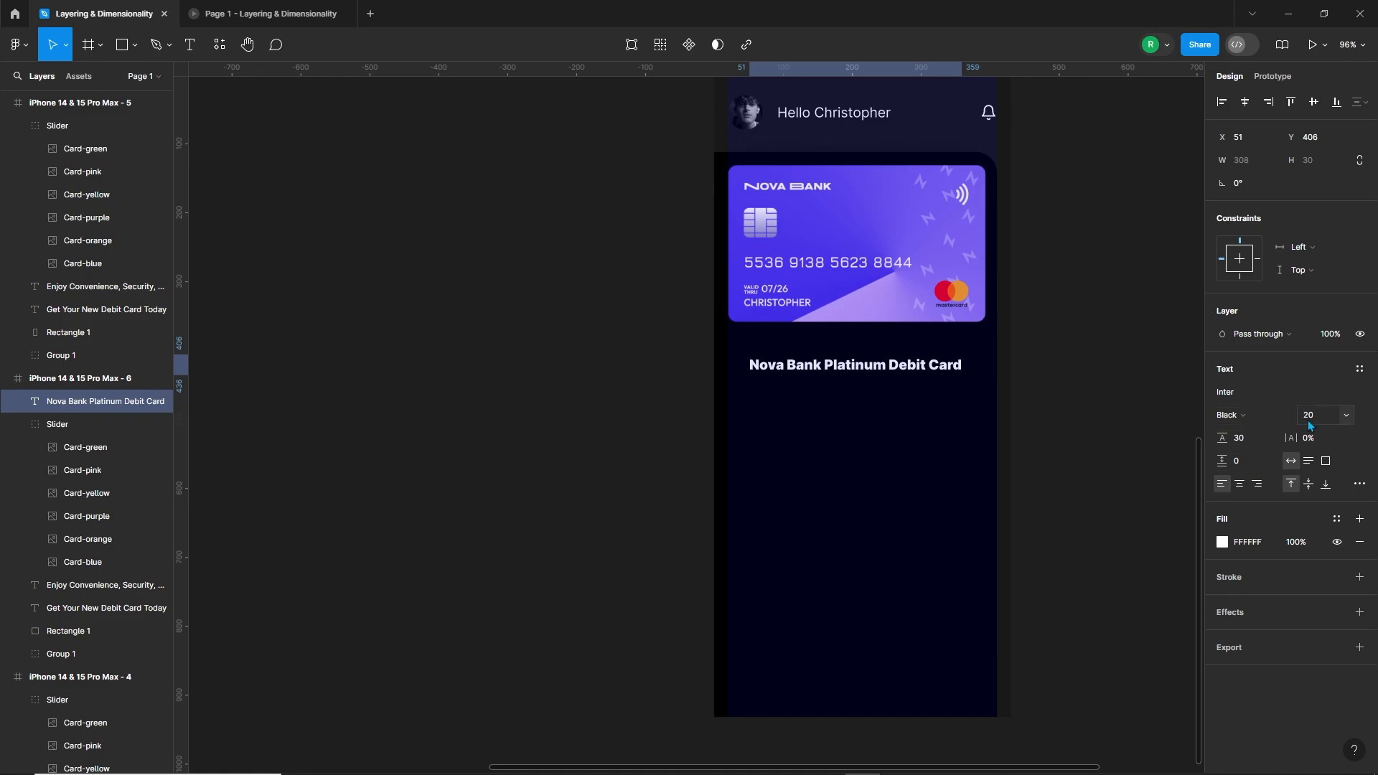
{"action": "key", "text": "Return"}
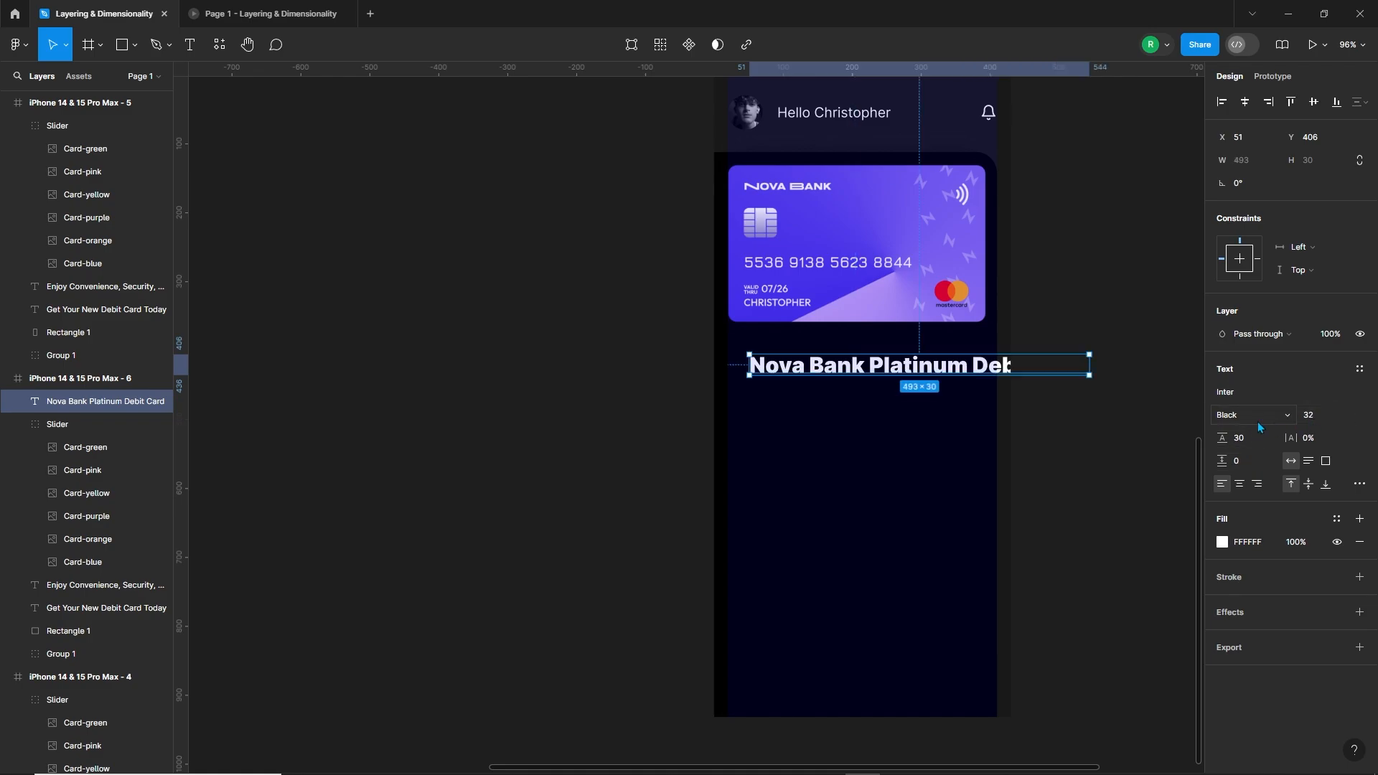
Step: Align the title with the card's left edge at X 20.45 and break it into two lines before "Debit Card"
{"action": "left_click_drag", "start_coordinate": [903, 369], "coordinate": [883, 366]}
{"action": "double_click", "coordinate": [884, 366]}
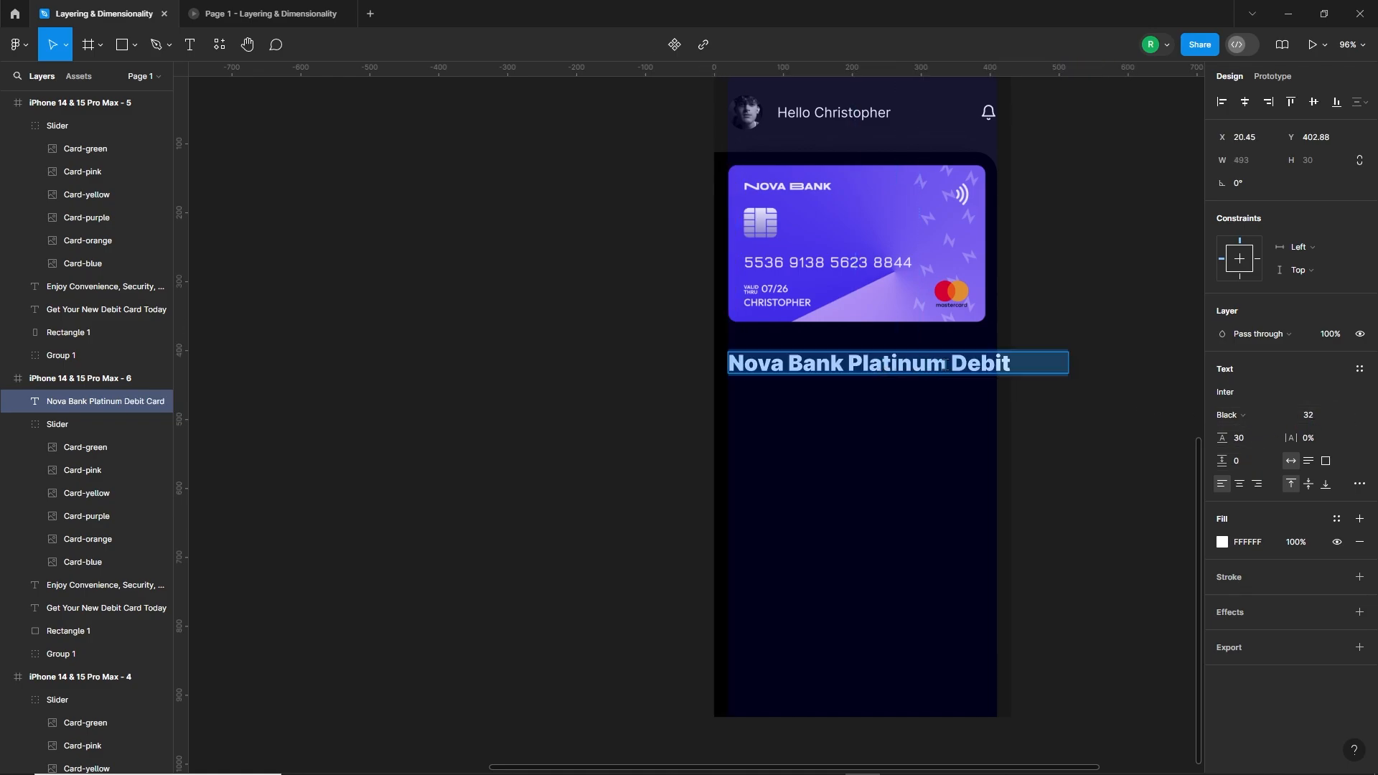
{"action": "left_click", "coordinate": [953, 369]}
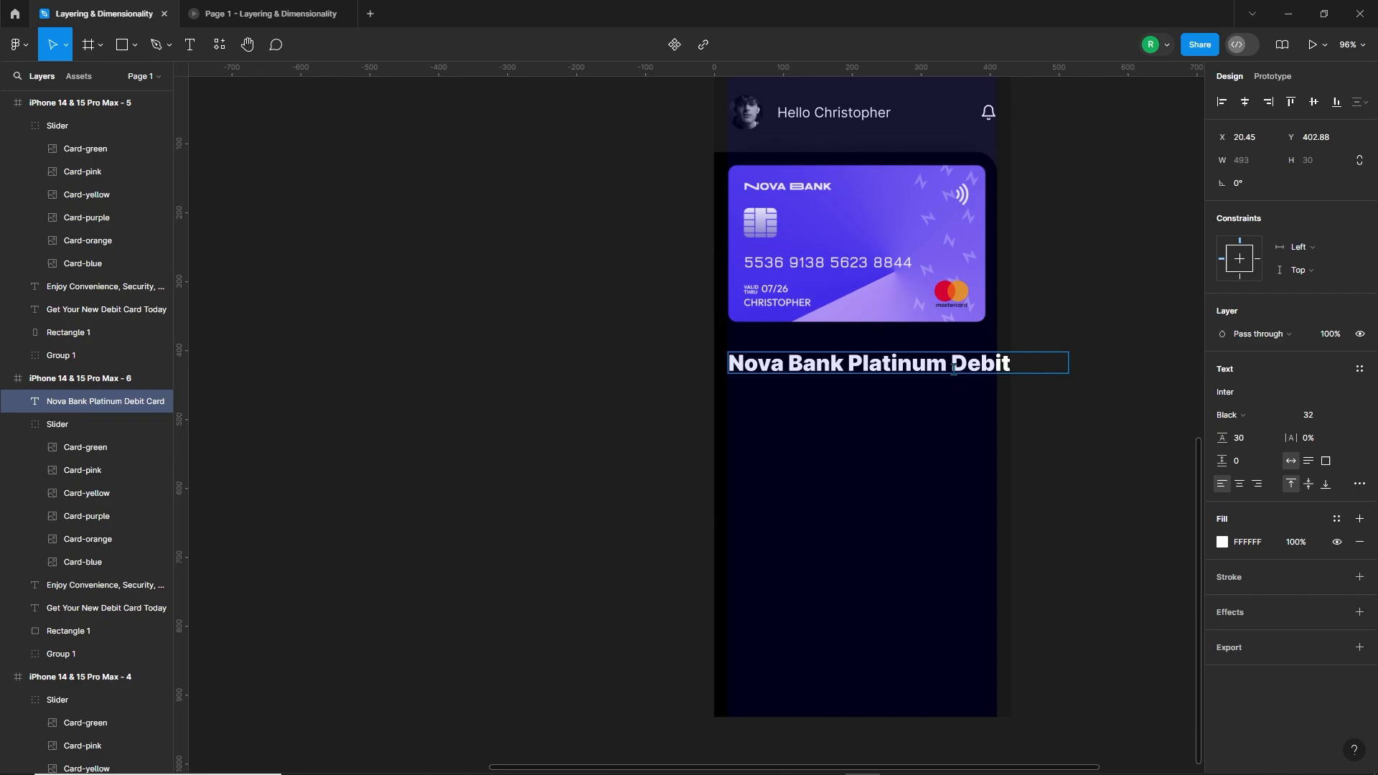
Step: Set the title's line height to 40 and move the title closer to the purple card
{"action": "left_click", "coordinate": [1242, 441]}
{"action": "type", "text": "40"}
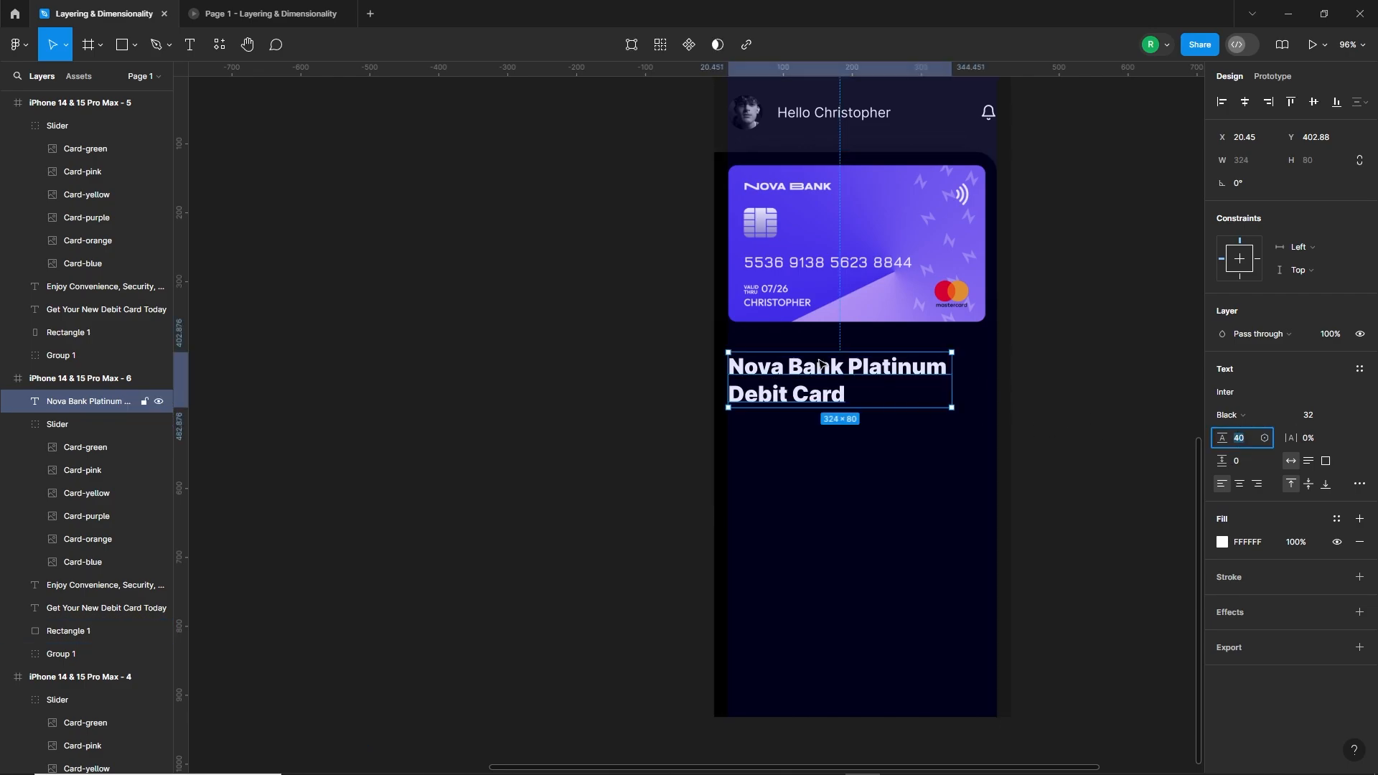
{"action": "key", "text": "Return"}
{"action": "left_click", "coordinate": [646, 433]}
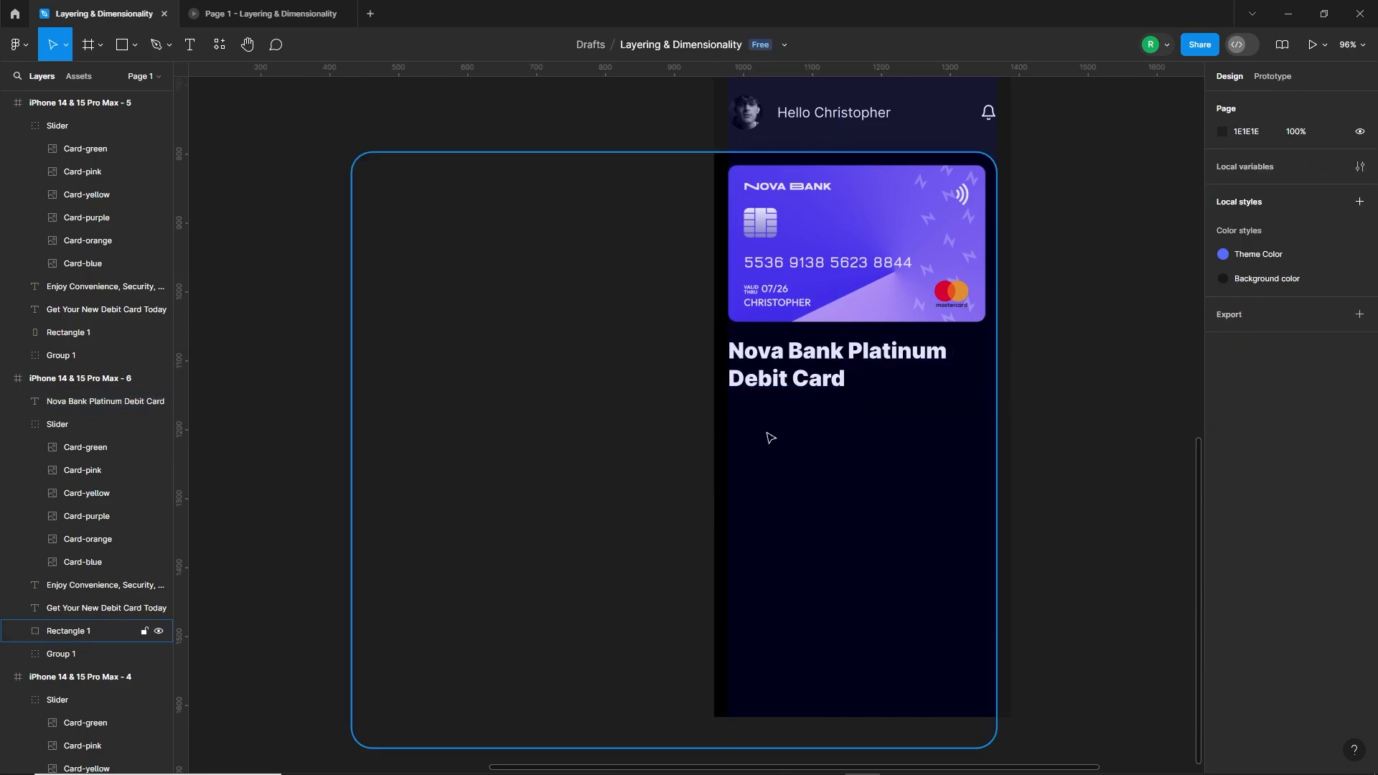
Step: Add the pasted Nova Bank Platinum Debit Card description in a 387 px wide text box just below the title, fitted on three lines
{"action": "left_click", "coordinate": [196, 45]}
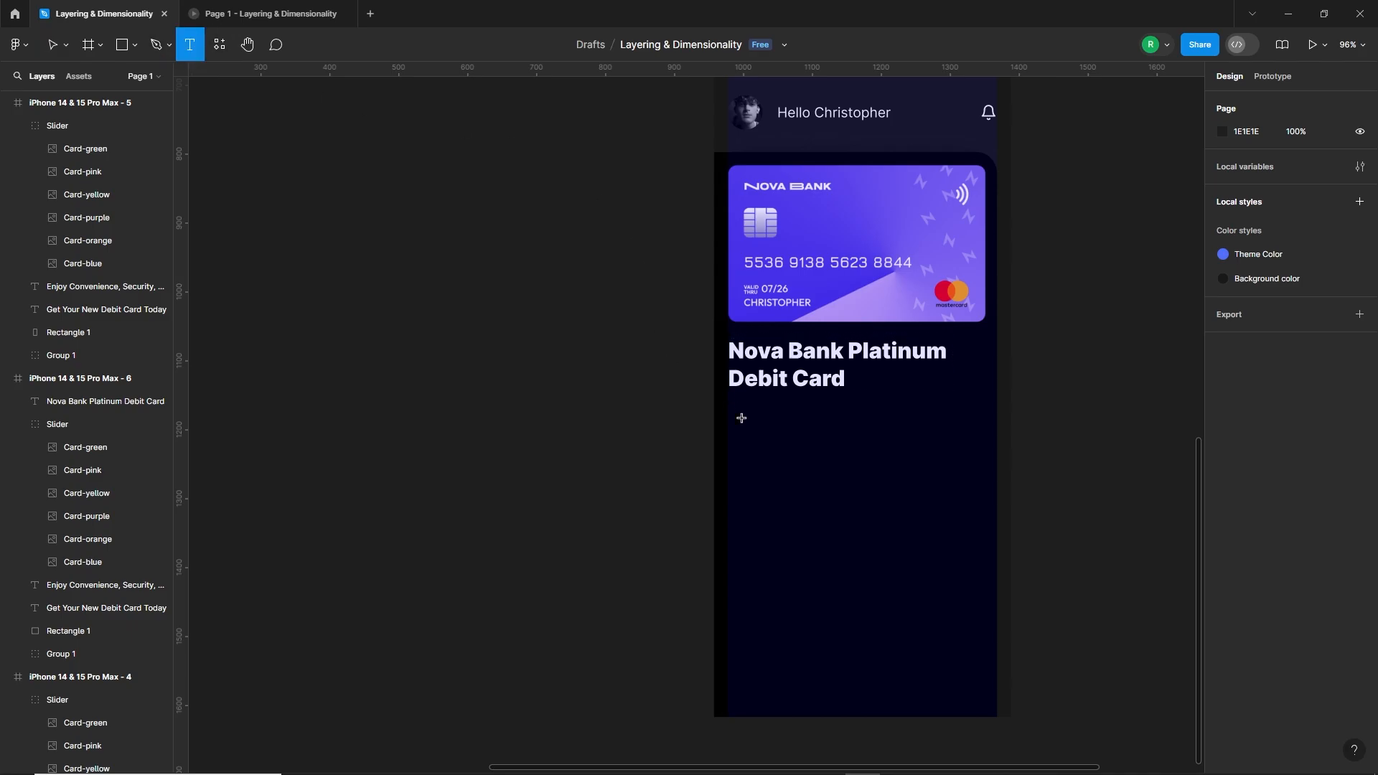
{"action": "left_click_drag", "start_coordinate": [742, 418], "coordinate": [993, 498]}
{"action": "type", "text": "Nova Bank Platinum Debit Card, with unmatched convenience, enhanced security, and 24/7 global access for frequent travelers."}
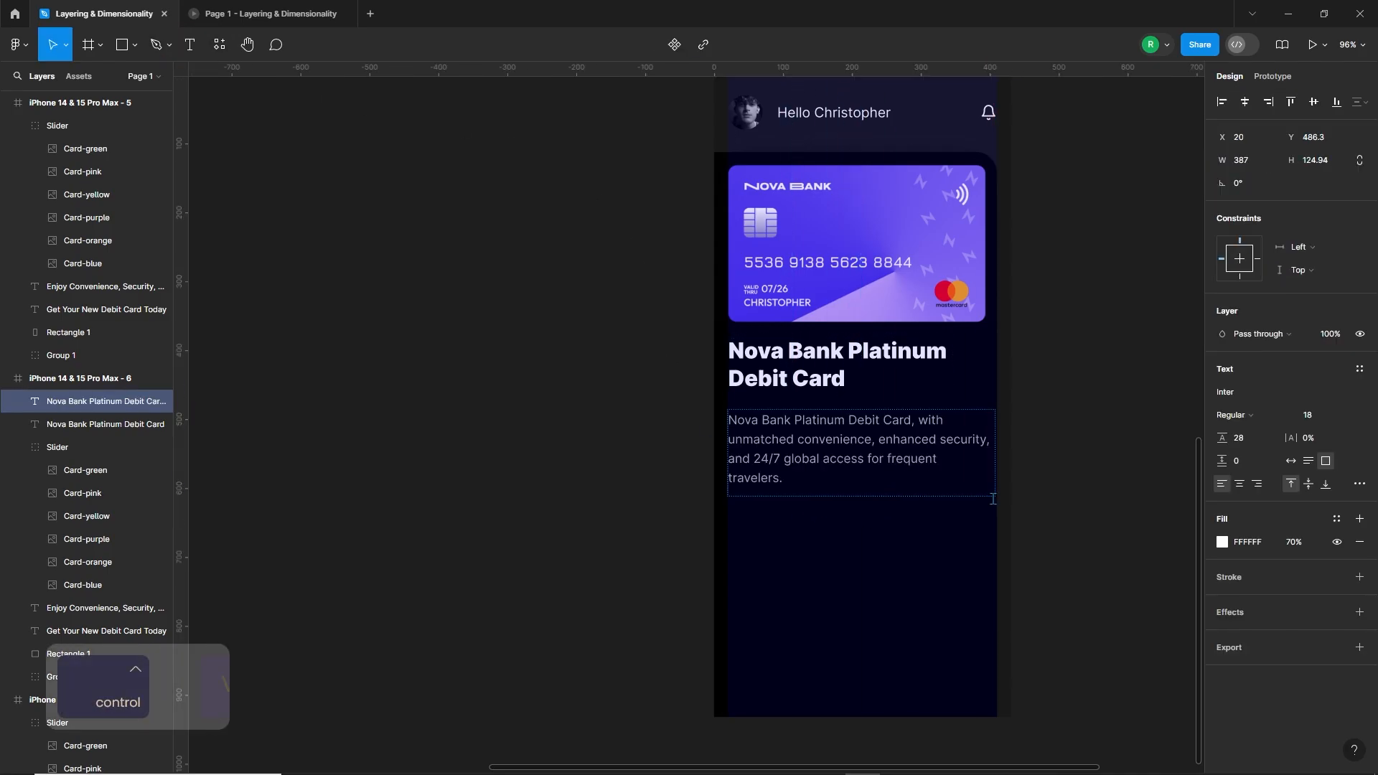
{"action": "left_click", "coordinate": [1101, 495]}
{"action": "left_click_drag", "start_coordinate": [868, 443], "coordinate": [868, 433]}
{"action": "left_click", "coordinate": [1030, 476]}
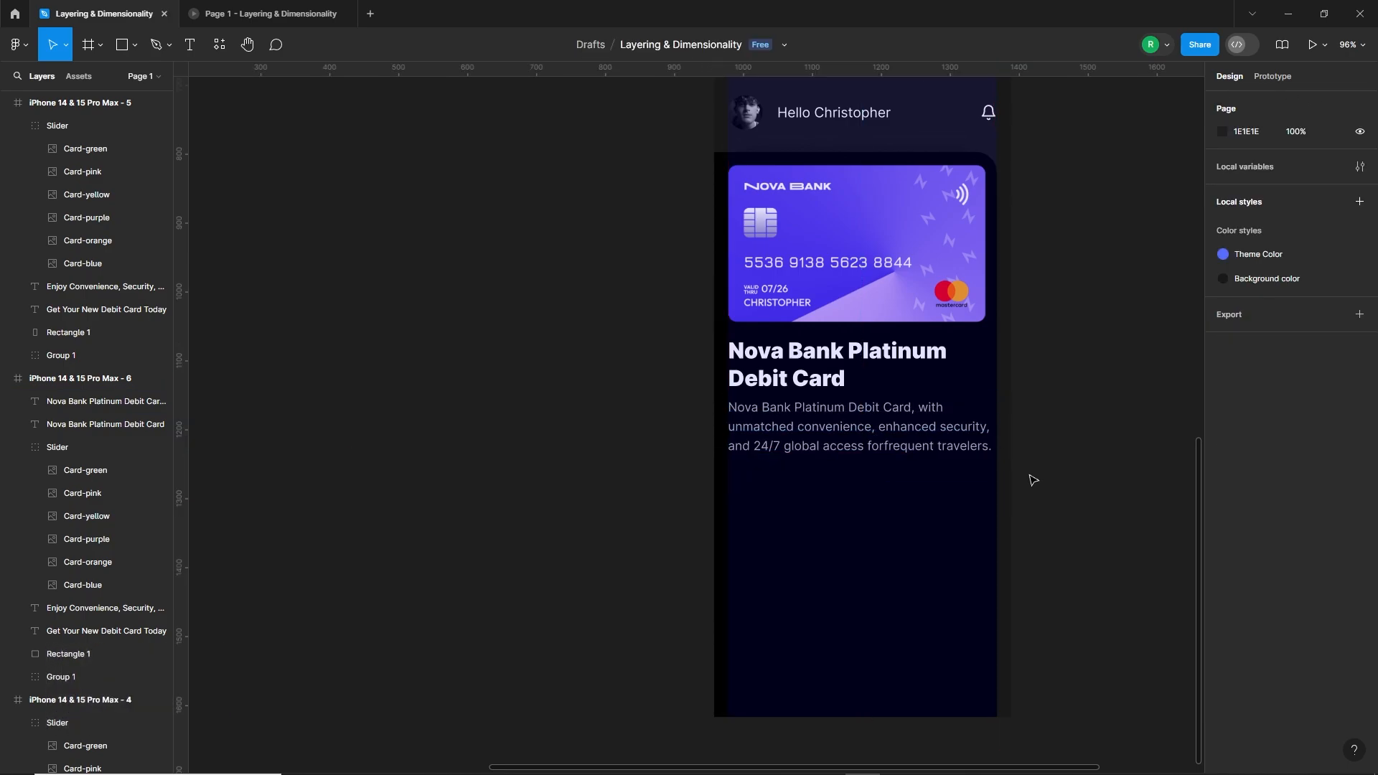
Step: Add the text "Key Benefits" below the description, correct its spelling, and place it at X 20, Y 567.14
{"action": "key", "text": "t"}
{"action": "left_click", "coordinate": [787, 494]}
{"action": "type", "text": "Key Benifits"}
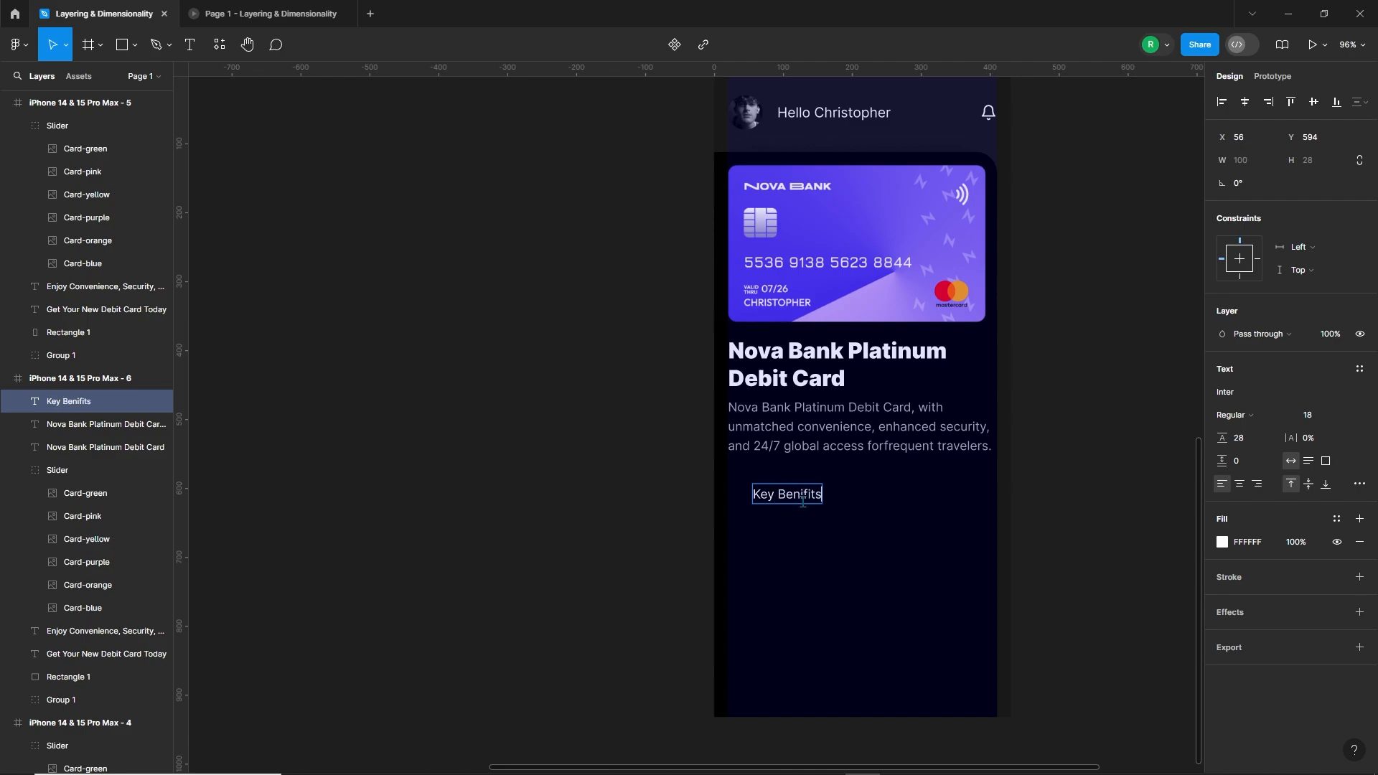
{"action": "right_click", "coordinate": [791, 493]}
{"action": "left_click", "coordinate": [818, 505]}
{"action": "key", "text": "Escape"}
{"action": "left_click_drag", "start_coordinate": [804, 501], "coordinate": [778, 483]}
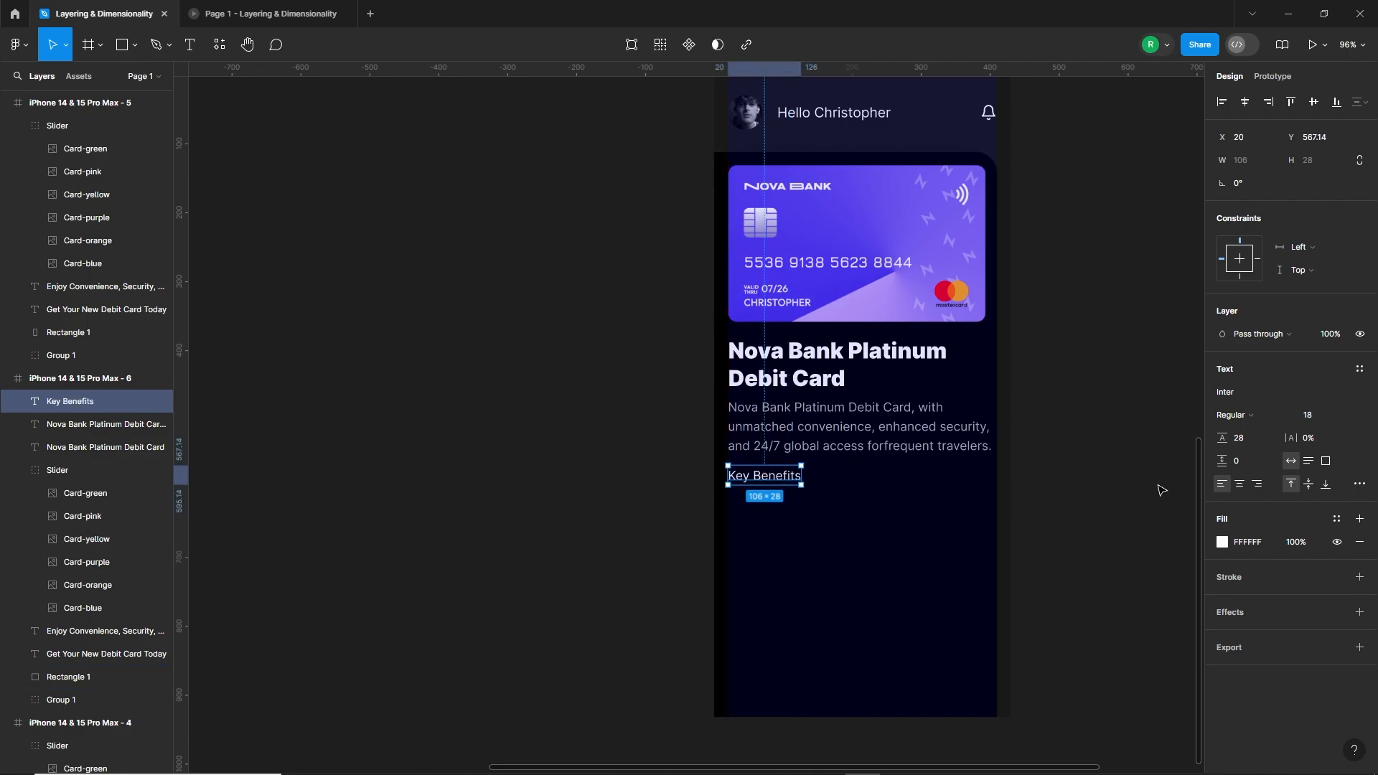
Step: Make the "Key Benefits" heading Bold in the local Theme Color 526EFF and append a colon to it
{"action": "left_click", "coordinate": [1234, 414]}
{"action": "left_click", "coordinate": [1246, 468]}
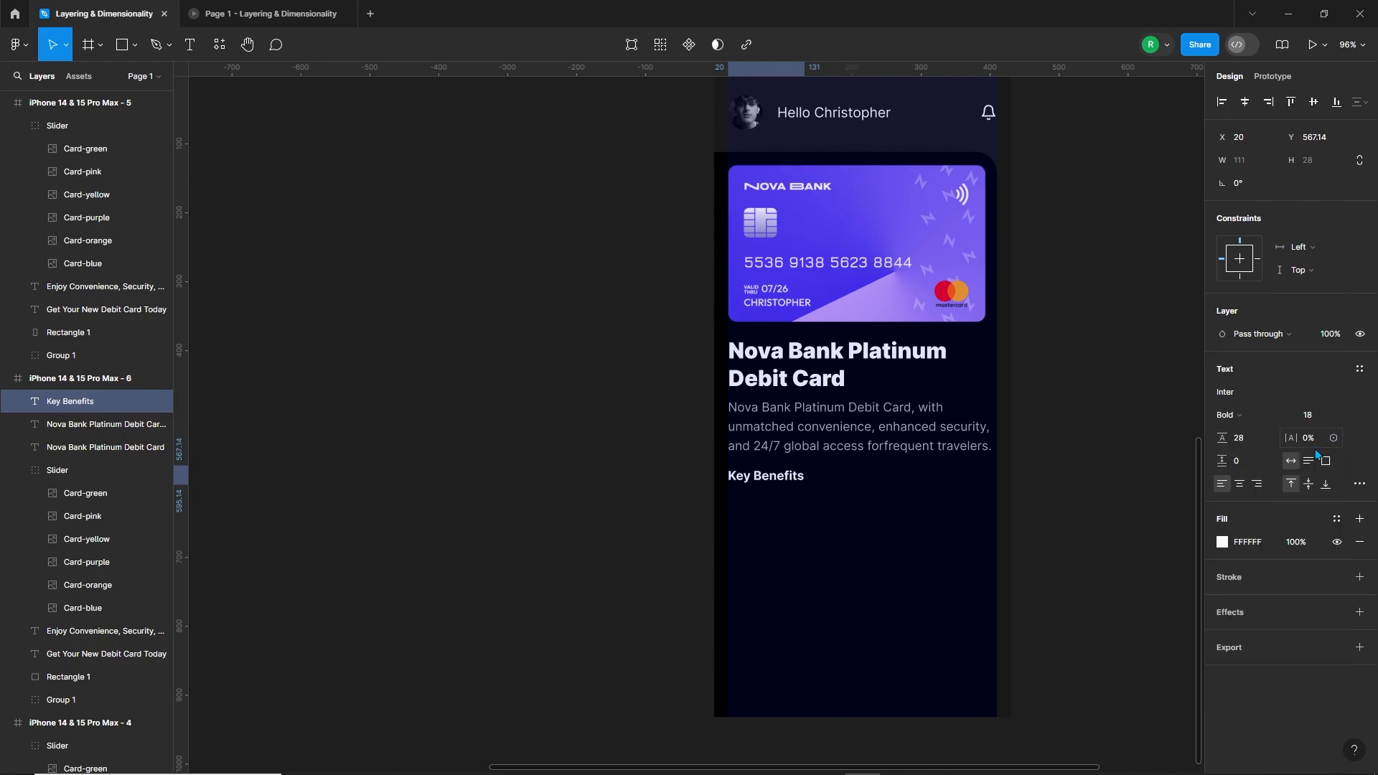
{"action": "left_click", "coordinate": [1222, 542]}
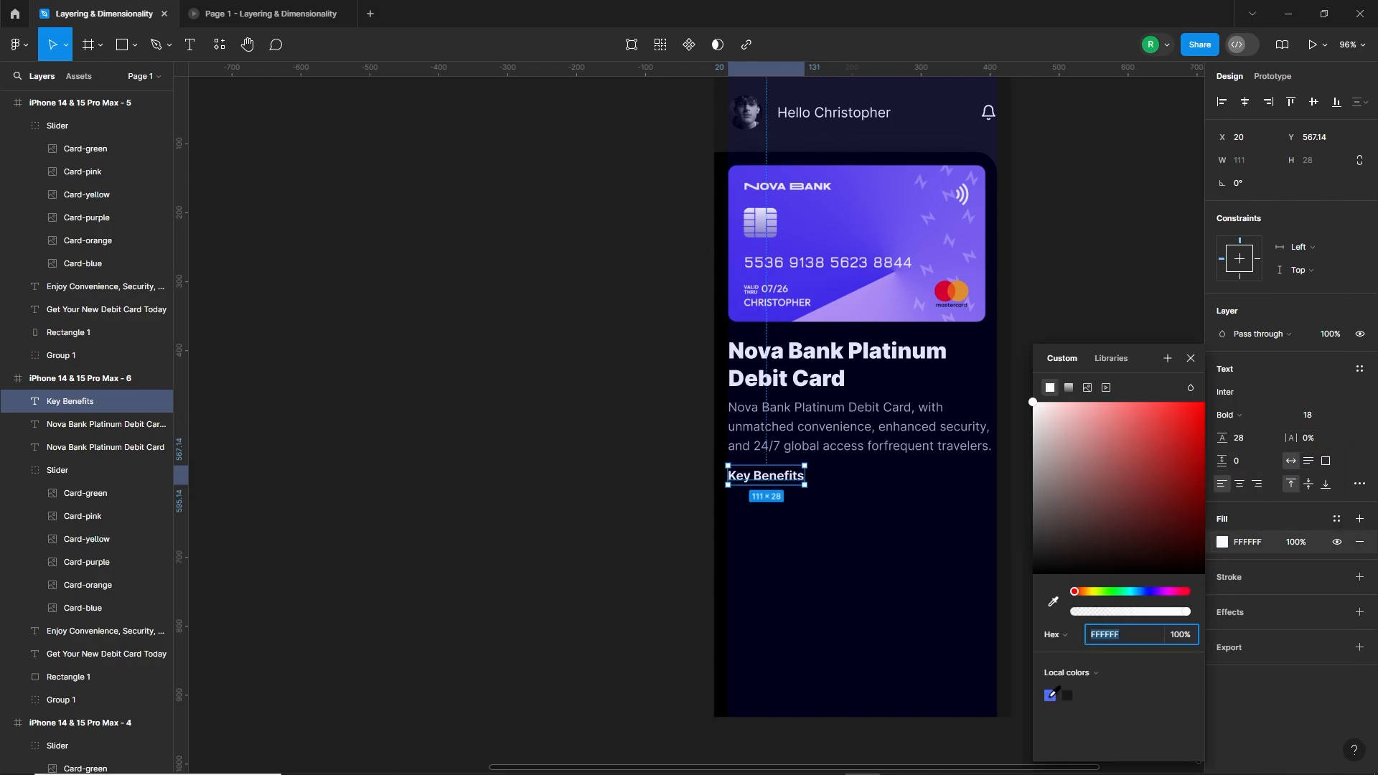
{"action": "left_click", "coordinate": [1050, 695]}
{"action": "key", "text": "Escape"}
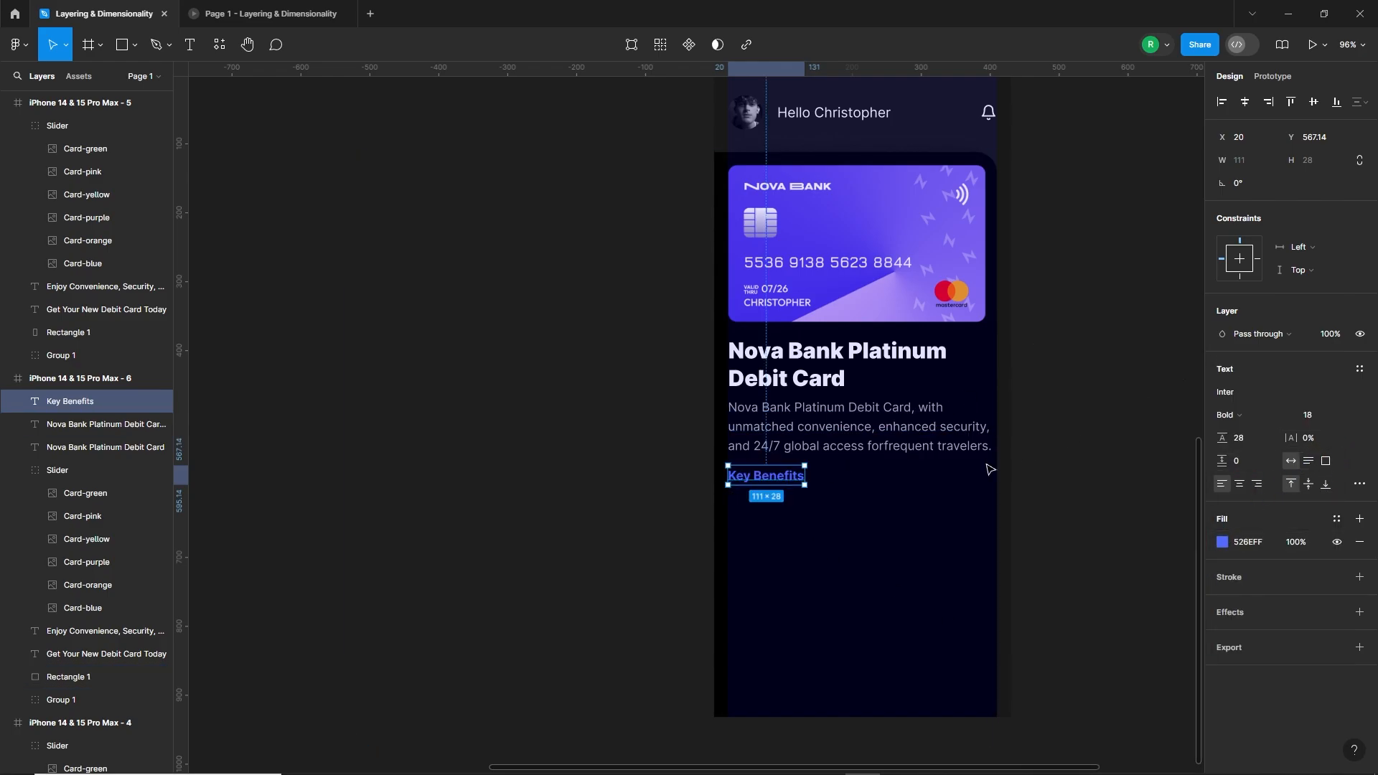
{"action": "double_click", "coordinate": [798, 478]}
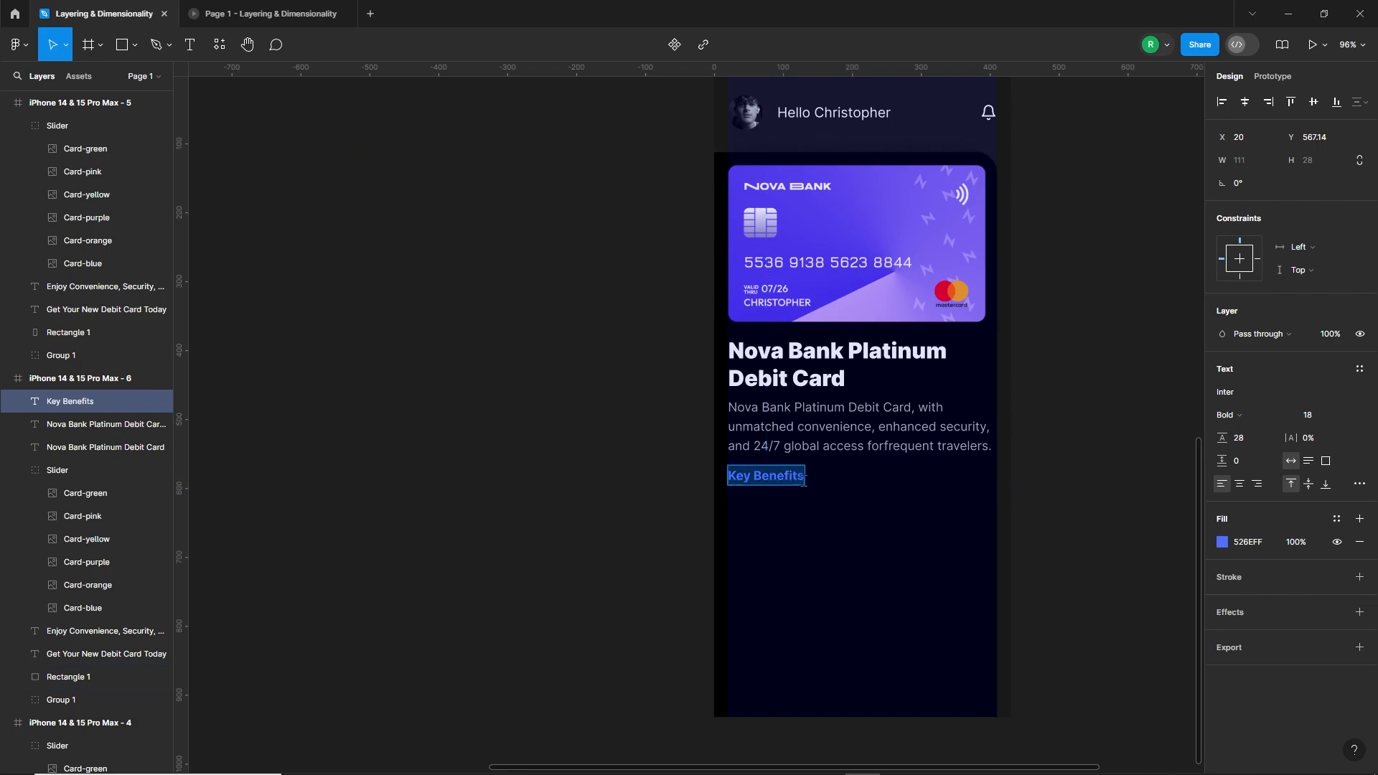
{"action": "key", "text": "Escape"}
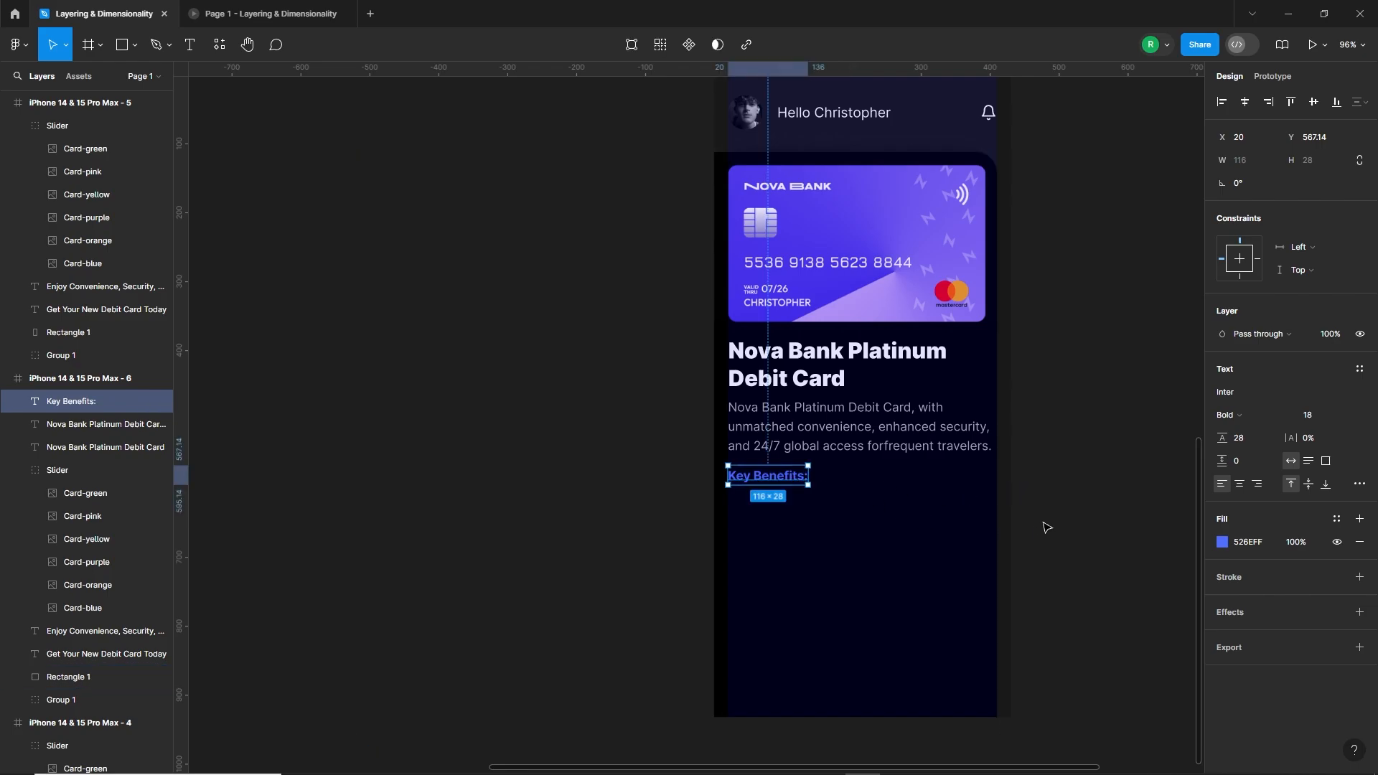
{"action": "left_click", "coordinate": [1046, 527]}
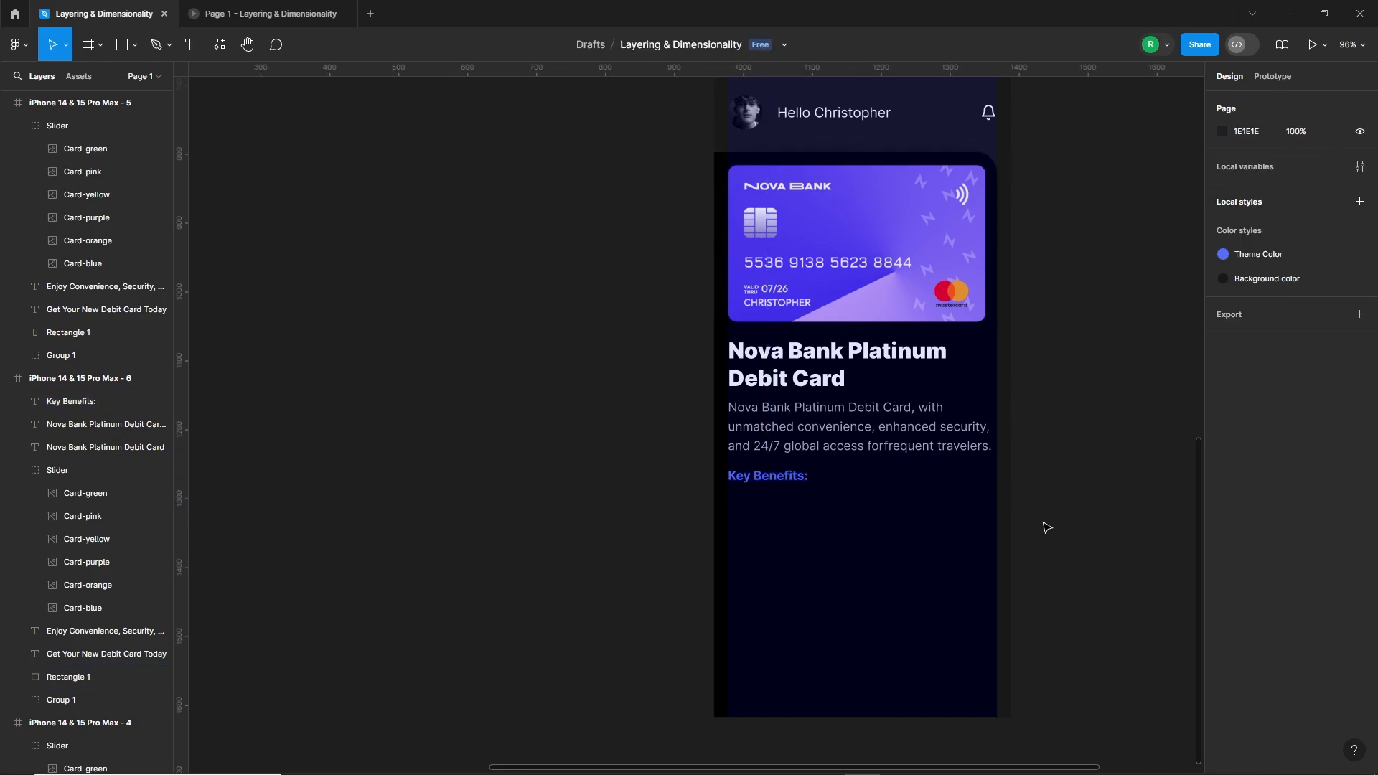
Step: Add the text "Dual interface: NFC (Contactless) and Chip & PIN" under Key Benefits, with a line break before "Chip & PIN"
{"action": "key", "text": "t"}
{"action": "left_click", "coordinate": [733, 508]}
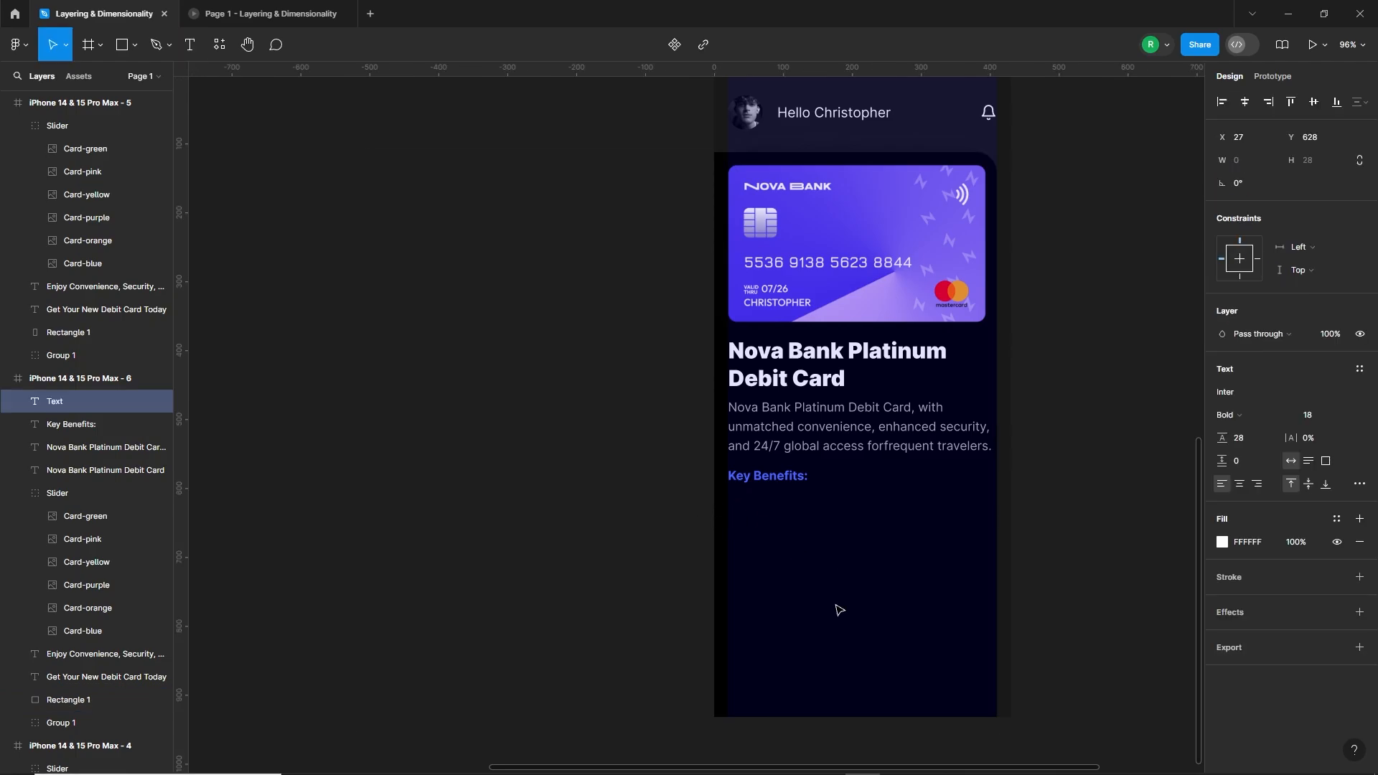
{"action": "type", "text": "Dual interface:"}
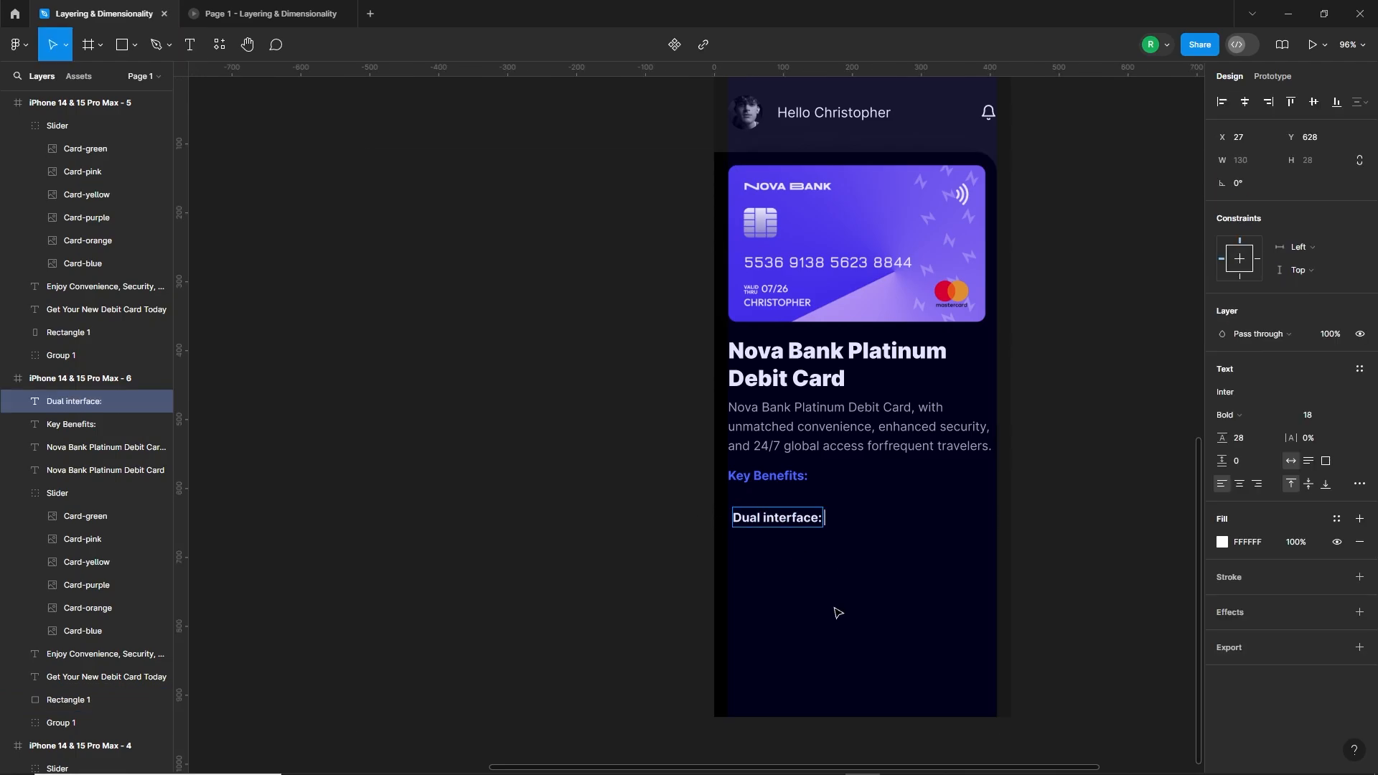
{"action": "type", "text": " NFC (Contactless) and Chip & PI"}
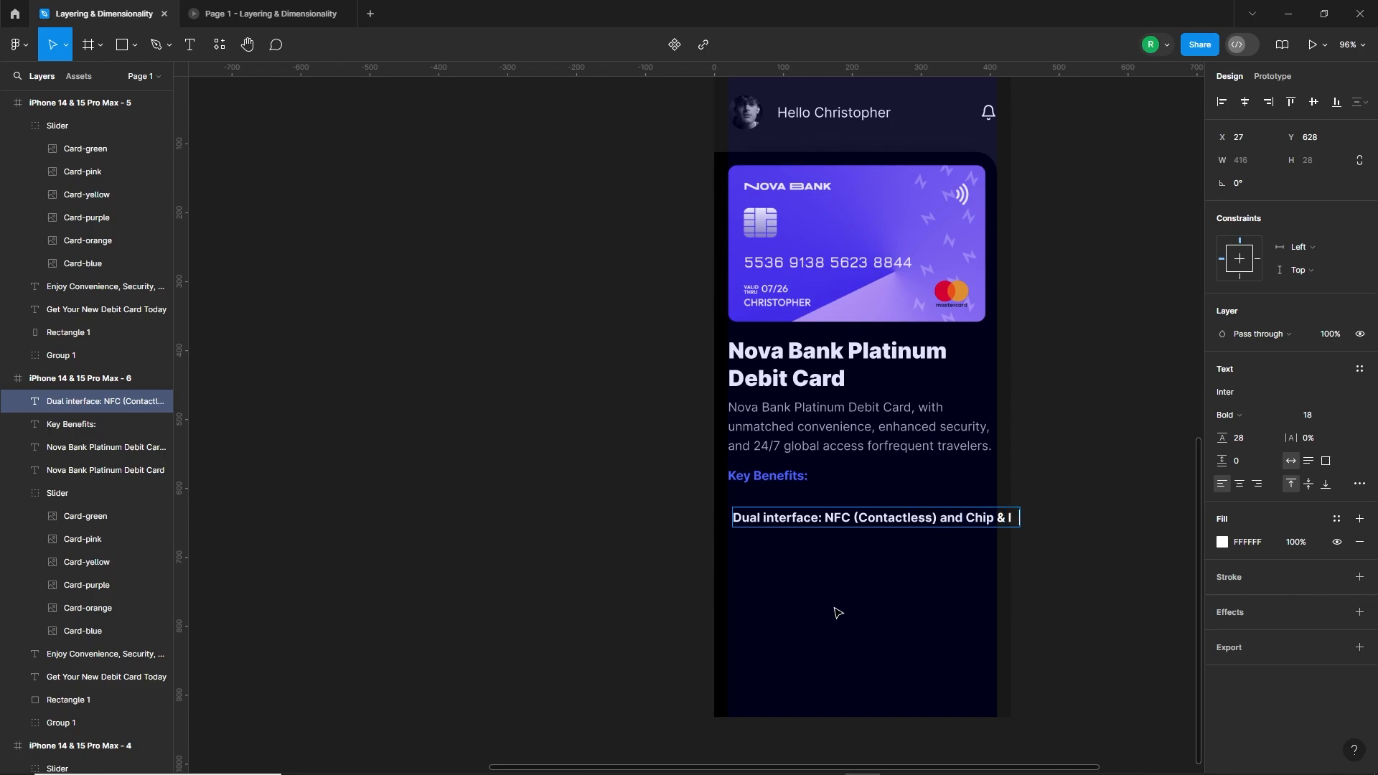
{"action": "type", "text": "N"}
{"action": "double_click", "coordinate": [965, 518]}
{"action": "left_click", "coordinate": [965, 518]}
{"action": "key", "text": "Return"}
{"action": "left_click", "coordinate": [1059, 548]}
Step: Set the dual interface benefit text to Regular weight at font size 16 and indent it to X 52.45
{"action": "double_click", "coordinate": [933, 524]}
{"action": "key", "text": "Escape"}
{"action": "left_click", "coordinate": [1229, 415]}
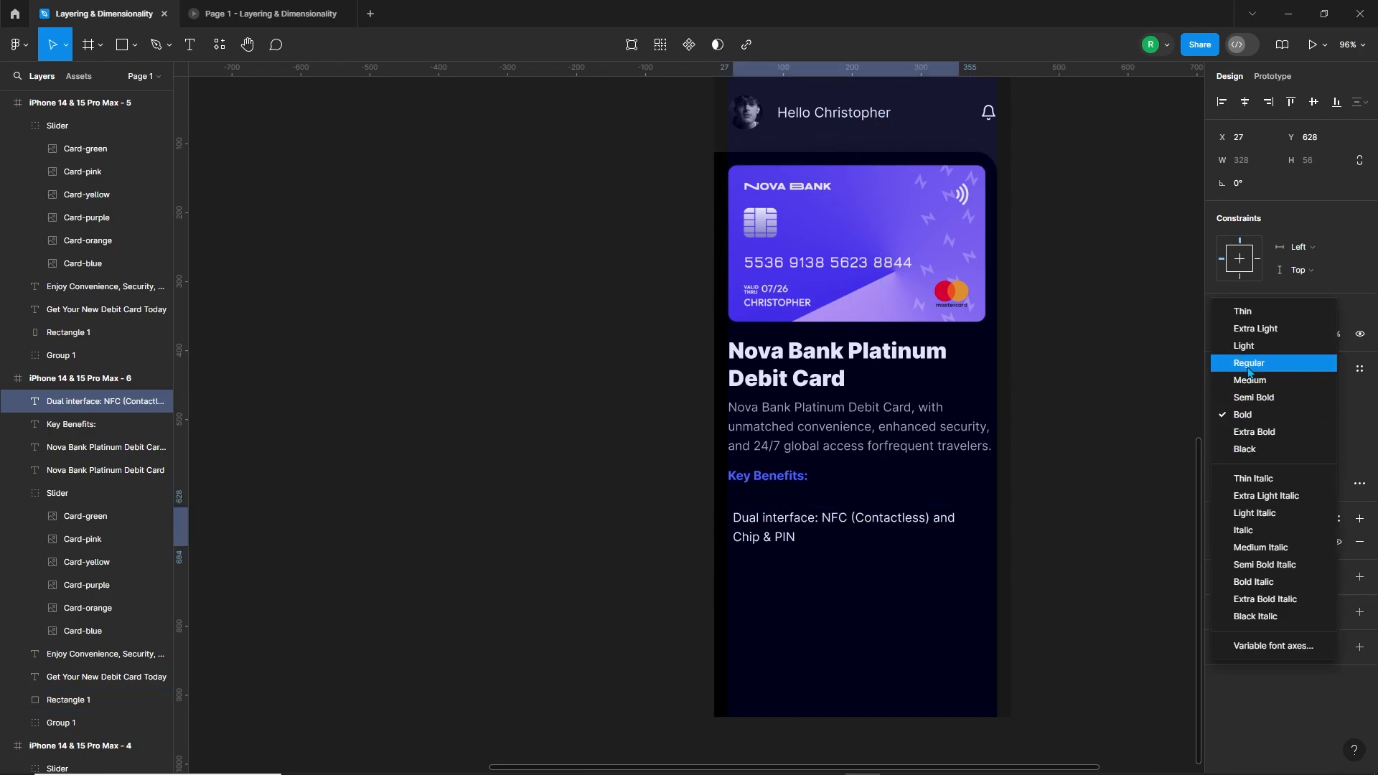
{"action": "left_click", "coordinate": [1249, 370]}
{"action": "left_click", "coordinate": [1062, 460]}
Step: Duplicate the benefit text below the first one and change the copy to "3D Secure e-commerce"
{"action": "left_click_drag", "start_coordinate": [787, 530], "coordinate": [850, 587]}
{"action": "double_click", "coordinate": [807, 566]}
{"action": "type", "text": "3D Secure e-commerce"}
{"action": "left_click", "coordinate": [1062, 601]}
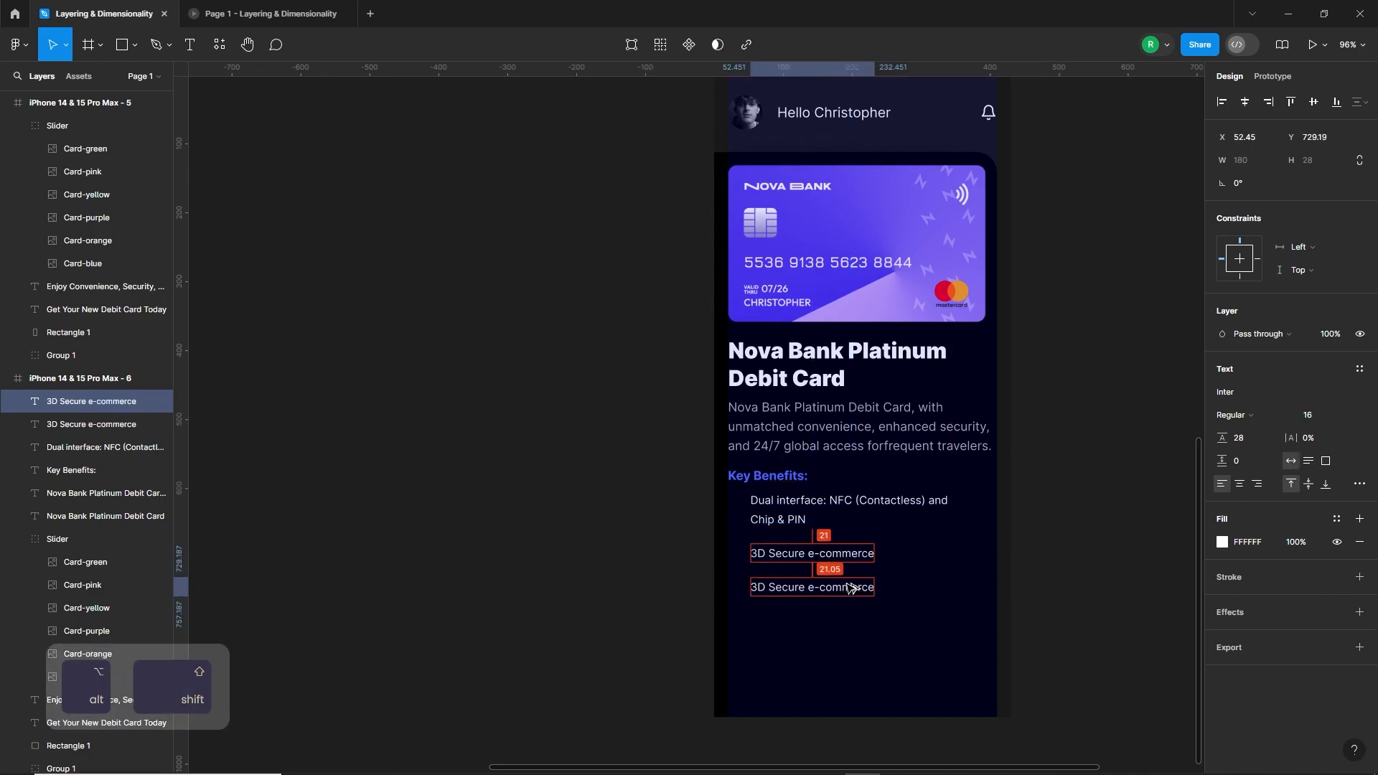
Step: Change the next benefit copy, at X 52.45, Y 729.19, to "Accepted globally with $500/day limit", with "limit" on a second line
{"action": "double_click", "coordinate": [850, 587]}
{"action": "type", "text": "Accepted globally with"}
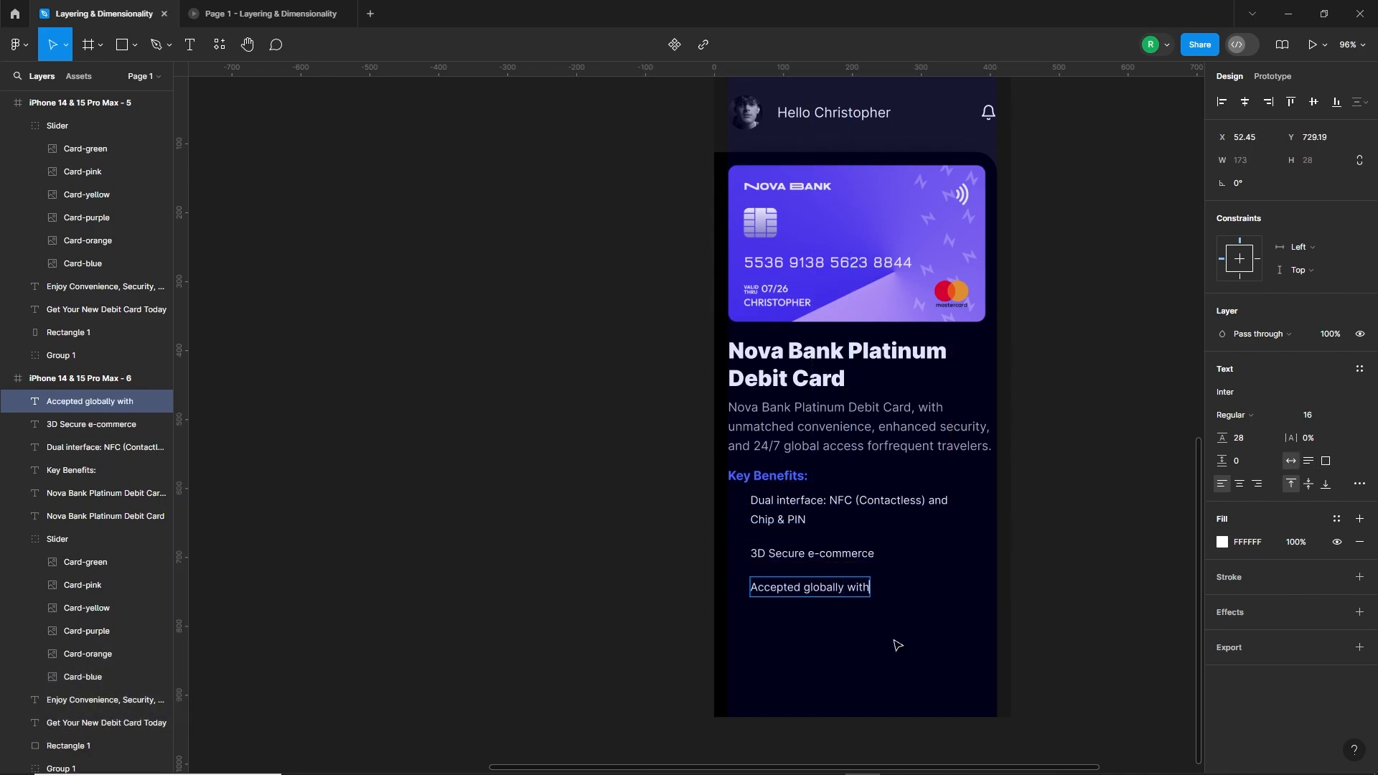
{"action": "type", "text": " 500/day"}
{"action": "key", "text": "Return"}
{"action": "type", "text": "limit"}
{"action": "left_click", "coordinate": [1061, 639]}
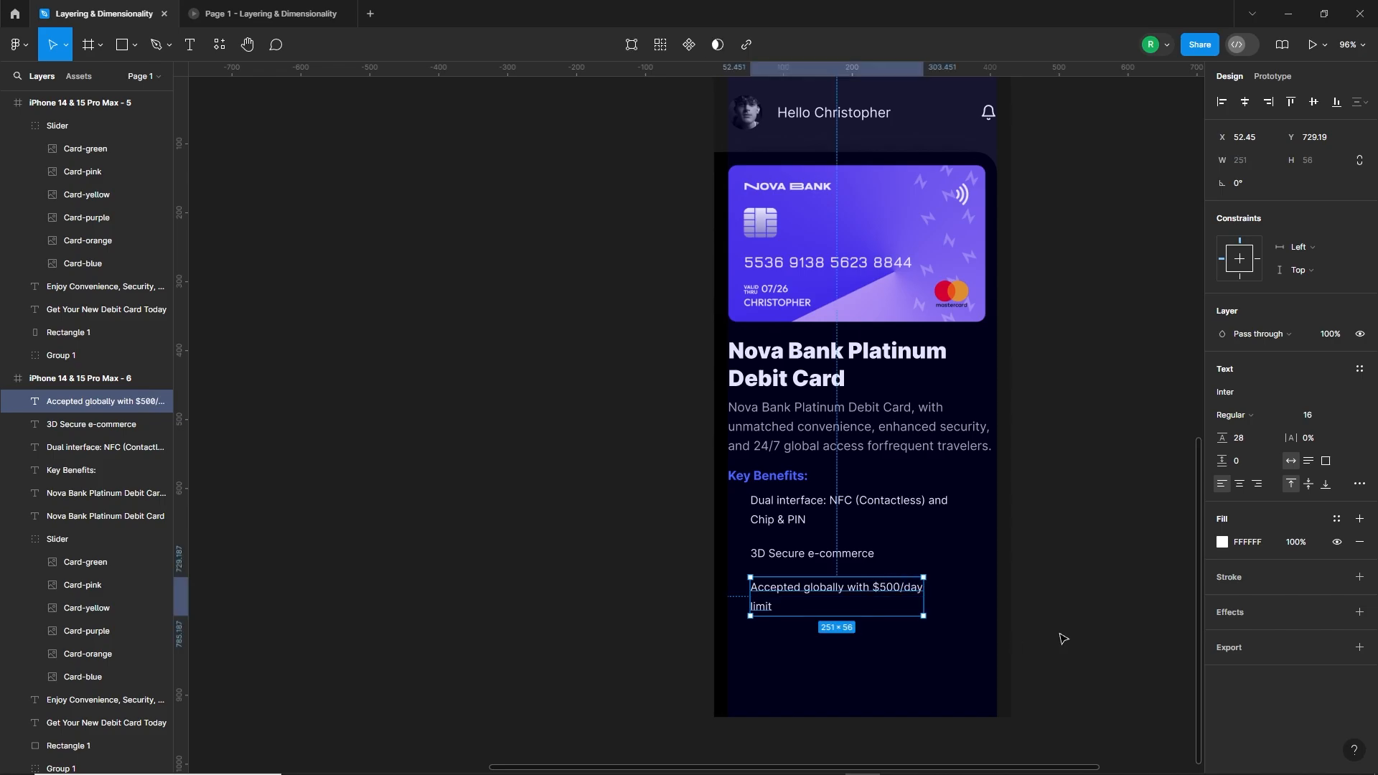
Step: Duplicate the third benefit below itself and change the copy to "Up to 30% off at 250+ partners worldwide", correcting its spelling
{"action": "left_click_drag", "start_coordinate": [791, 603], "coordinate": [793, 661], "text": "alt+shift"}
{"action": "double_click", "coordinate": [793, 661]}
{"action": "type", "text": "Upt"}
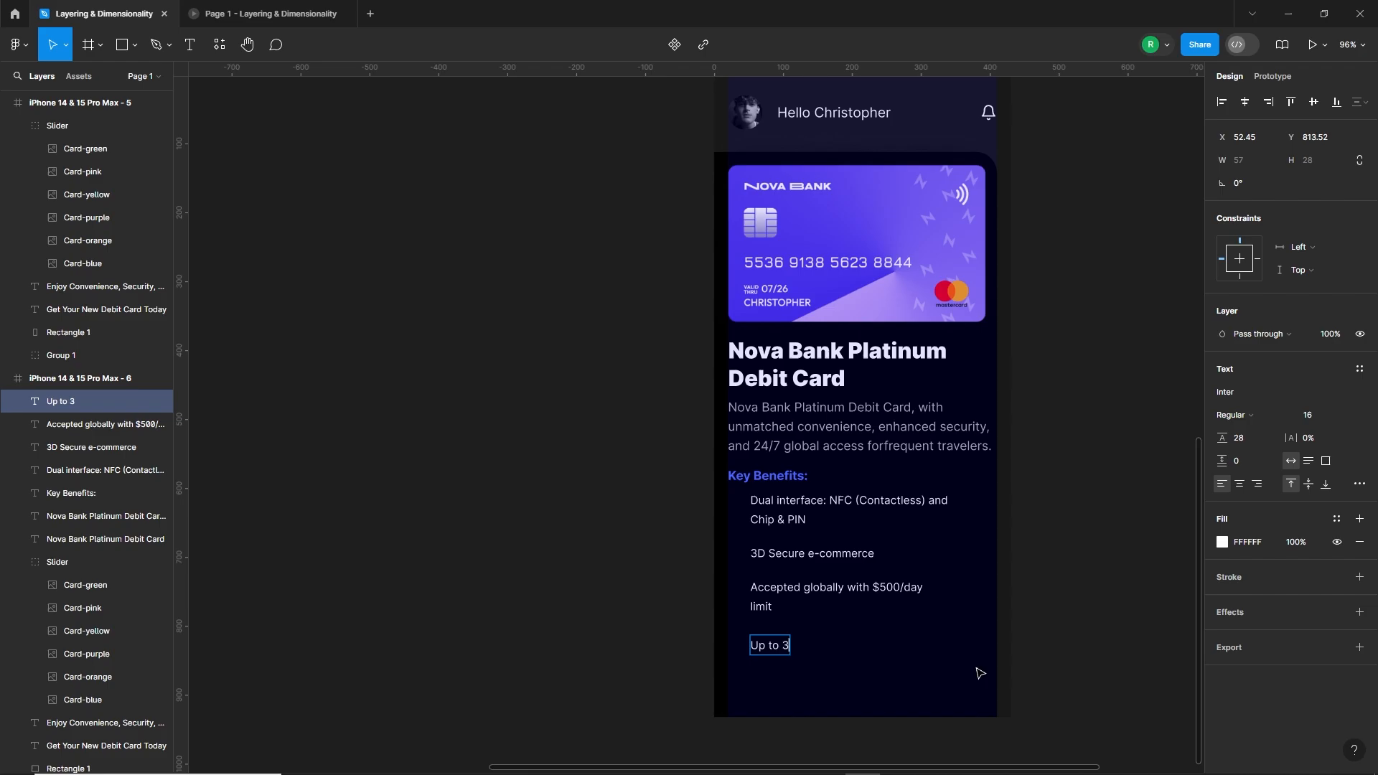
{"action": "type", "text": "o 30% off at 250+ parte"}
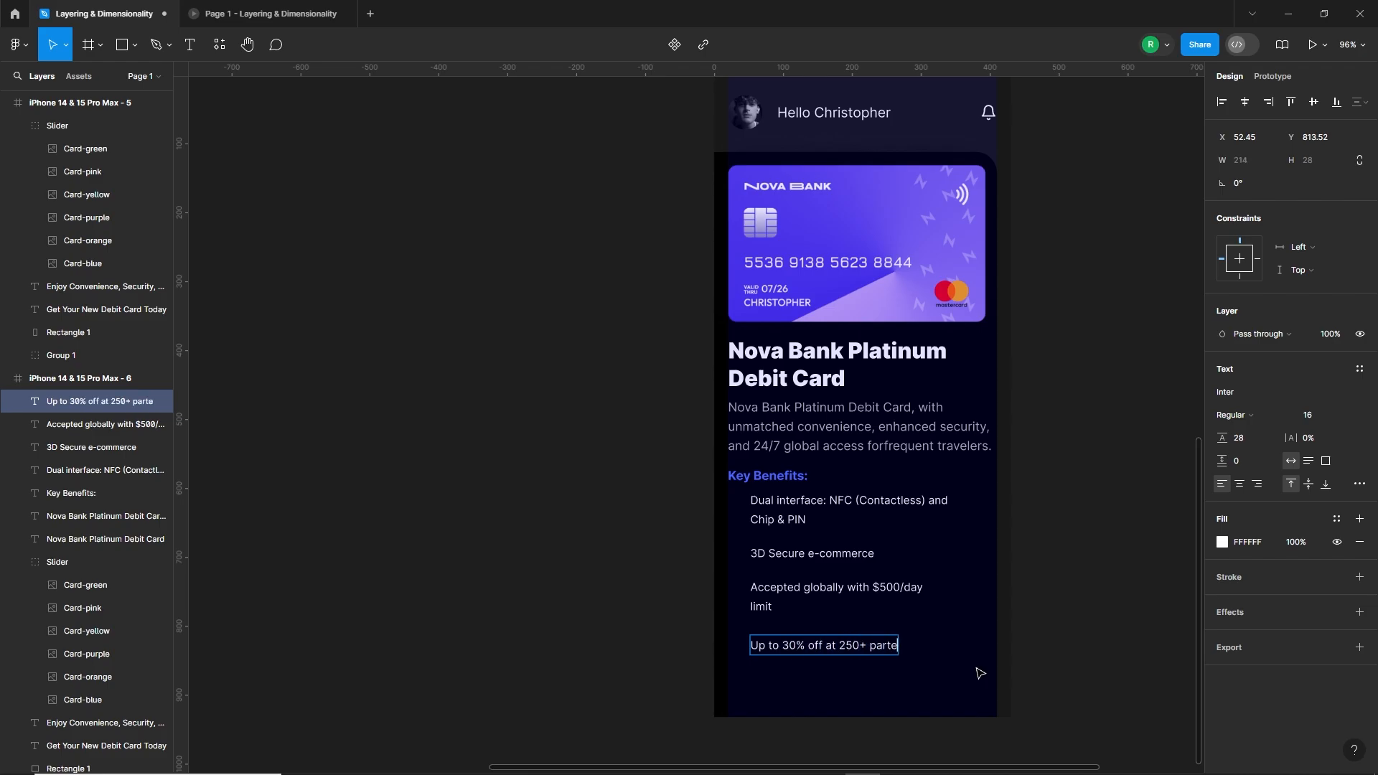
{"action": "type", "text": "ners worldwide"}
{"action": "right_click", "coordinate": [885, 646]}
{"action": "left_click", "coordinate": [907, 544]}
Step: Join "Accepted globally with $500/day limit" onto a single line with a space before "limit"
{"action": "double_click", "coordinate": [845, 587]}
{"action": "left_click", "coordinate": [751, 607]}
{"action": "key", "text": "BackSpace"}
{"action": "left_click", "coordinate": [922, 626]}
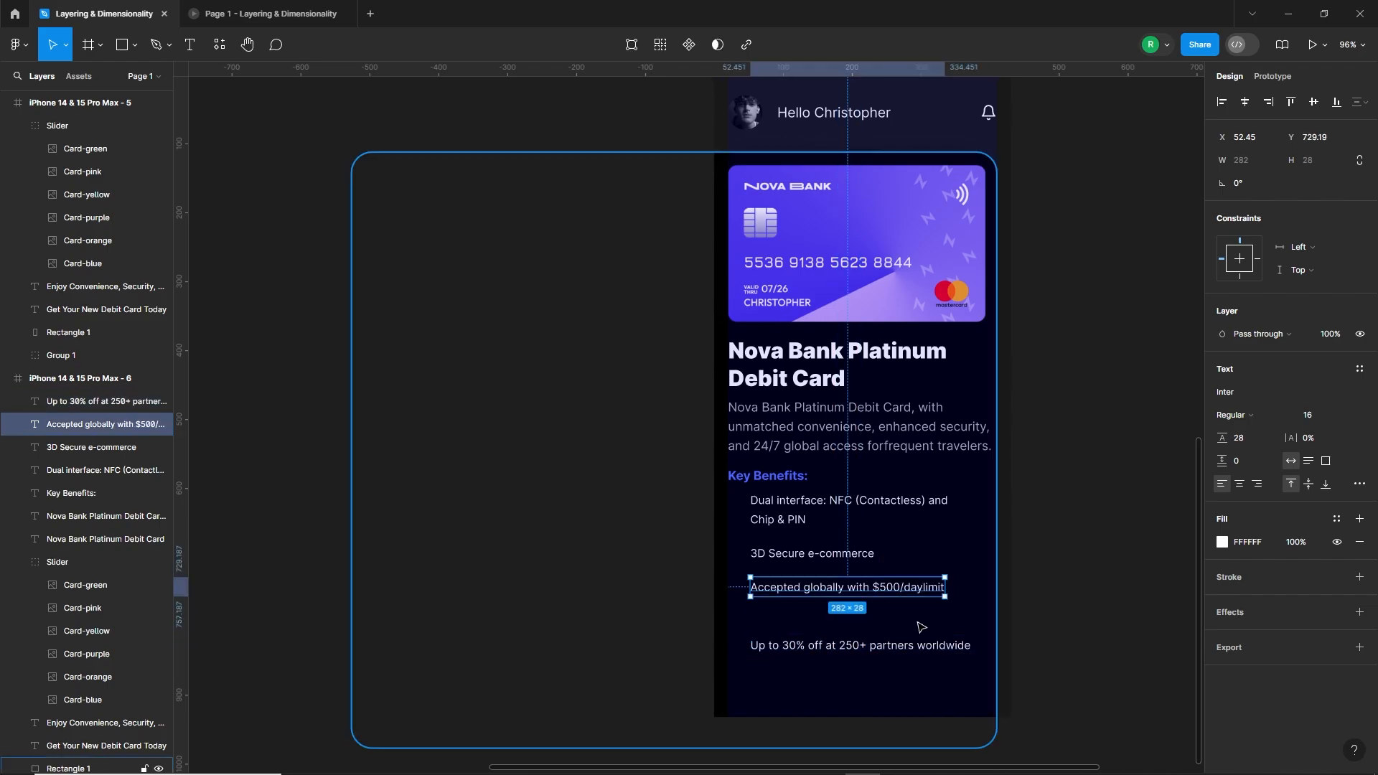
{"action": "double_click", "coordinate": [923, 587]}
Step: Move the fourth benefit up and space all four benefit texts evenly in the vertical direction
{"action": "left_click_drag", "start_coordinate": [868, 651], "coordinate": [868, 636]}
{"action": "left_click", "coordinate": [861, 588], "text": "shift"}
{"action": "left_click", "coordinate": [849, 555], "text": "shift"}
{"action": "left_click", "coordinate": [845, 502], "text": "shift"}
{"action": "left_click", "coordinate": [1365, 102]}
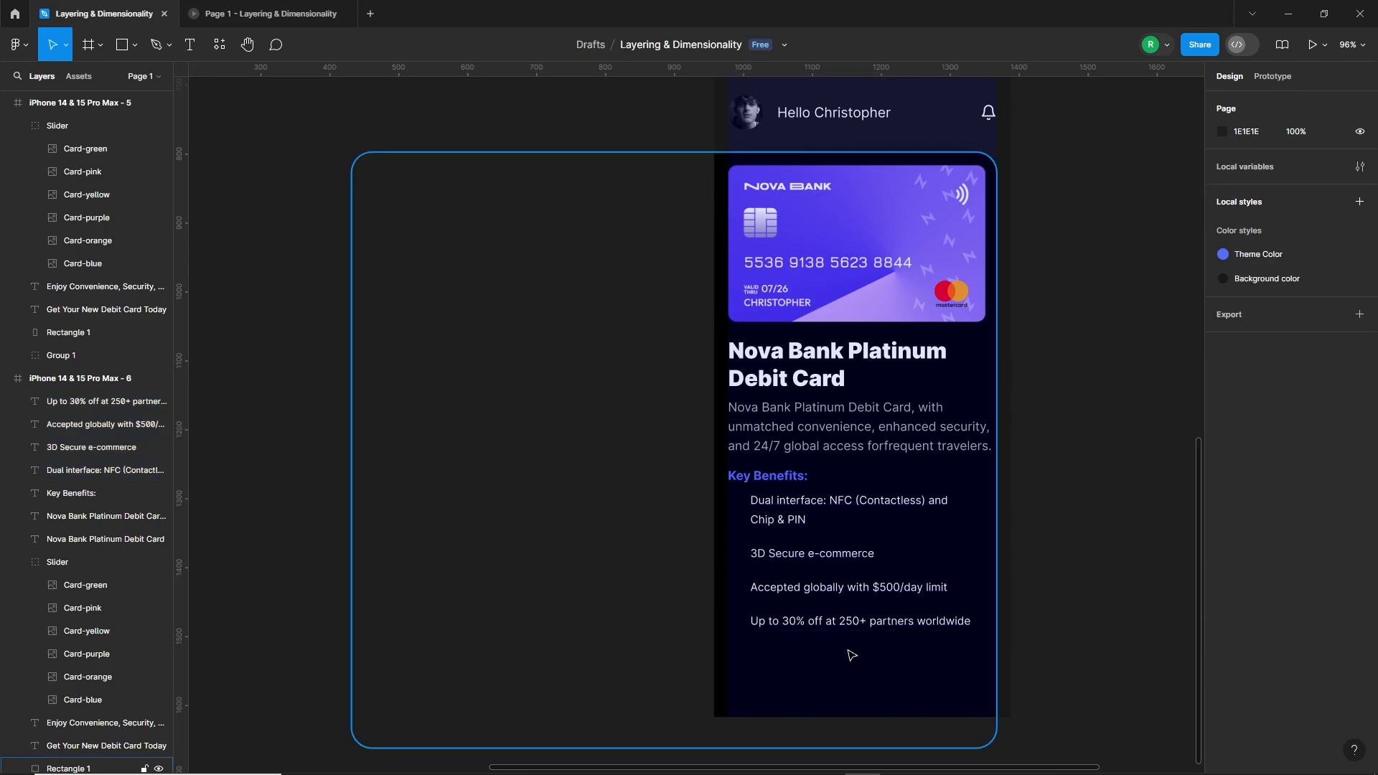
Step: Find the lets-icons check-fill icon in the Iconify plugin with the search "check" and place it beside the first benefit
{"action": "right_click", "coordinate": [1031, 399]}
{"action": "left_click", "coordinate": [1240, 592]}
{"action": "left_click_drag", "start_coordinate": [193, 302], "coordinate": [142, 302]}
{"action": "type", "text": "check"}
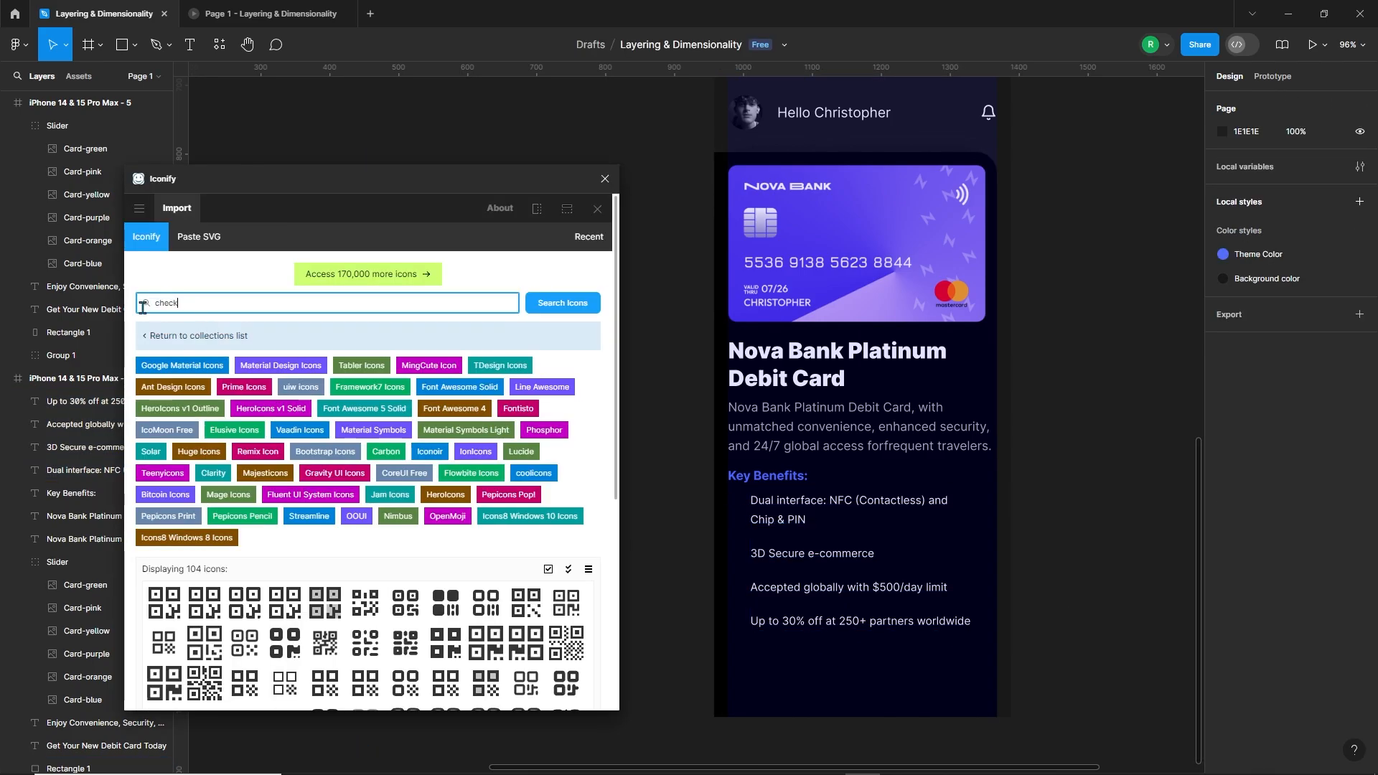
{"action": "key", "text": "Return"}
{"action": "scroll", "coordinate": [340, 457], "scroll_direction": "down", "scroll_amount": 5}
{"action": "left_click", "coordinate": [340, 457]}
{"action": "left_click_drag", "start_coordinate": [566, 539], "coordinate": [736, 504]}
{"action": "left_click", "coordinate": [605, 179]}
Step: Recolor the check icon with the local Theme Color 526EFF and position it at X 20, Y 611.09
{"action": "left_click", "coordinate": [1222, 601]}
{"action": "left_click", "coordinate": [1050, 696]}
{"action": "left_click", "coordinate": [1190, 358]}
{"action": "scroll", "coordinate": [727, 508], "scroll_direction": "up", "scroll_amount": 5}
{"action": "left_click", "coordinate": [758, 495]}
Step: Duplicate the check icon beside each of the other three benefits, aligned with the first icon
{"action": "scroll", "coordinate": [769, 440], "scroll_direction": "down", "scroll_amount": 5}
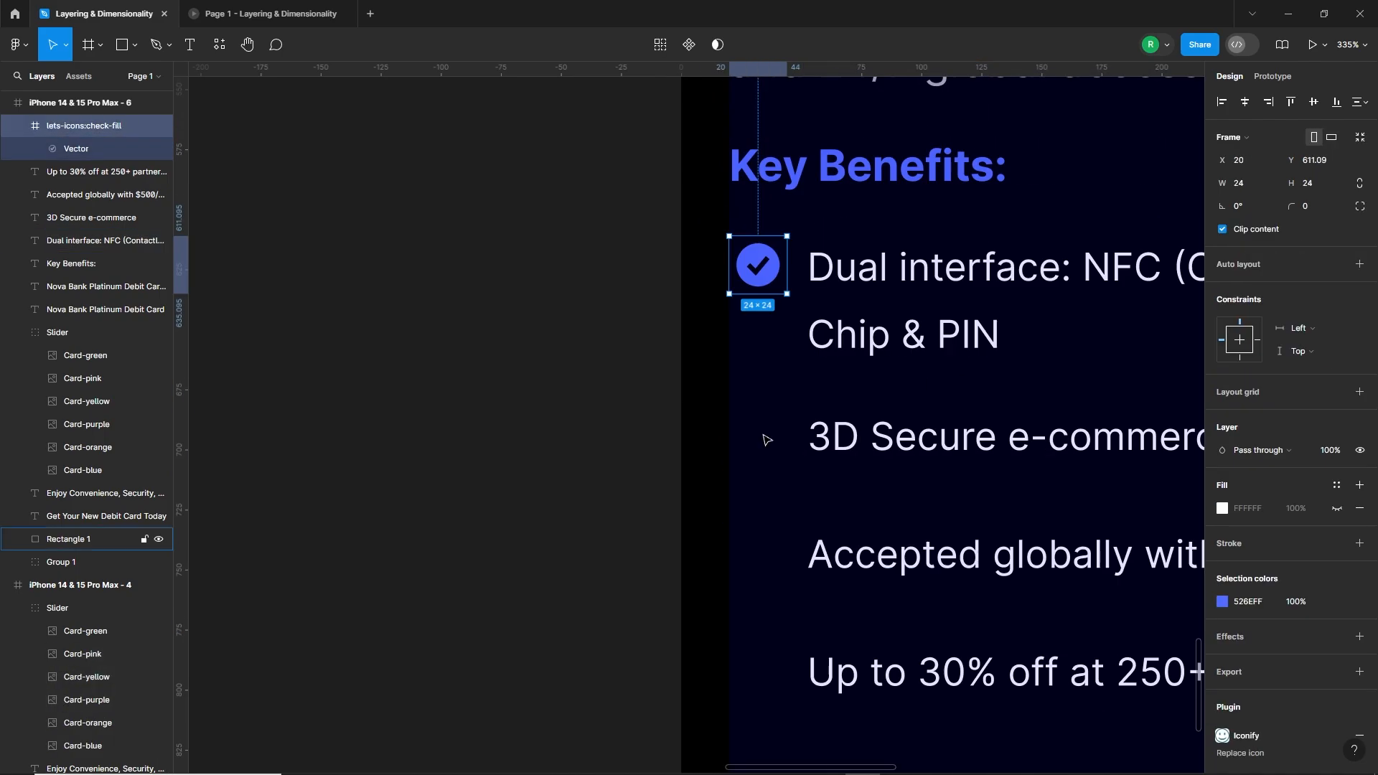
{"action": "left_click_drag", "start_coordinate": [758, 124], "coordinate": [762, 414]}
{"action": "left_click_drag", "start_coordinate": [776, 423], "coordinate": [783, 543]}
{"action": "left_click", "coordinate": [655, 541]}
{"action": "scroll", "coordinate": [655, 541], "scroll_direction": "down", "scroll_amount": 5}
{"action": "left_click_drag", "start_coordinate": [1069, 489], "coordinate": [969, 626]}
{"action": "scroll", "coordinate": [945, 599], "scroll_direction": "down", "scroll_amount": 1}
{"action": "scroll", "coordinate": [947, 605], "scroll_direction": "down", "scroll_amount": 3}
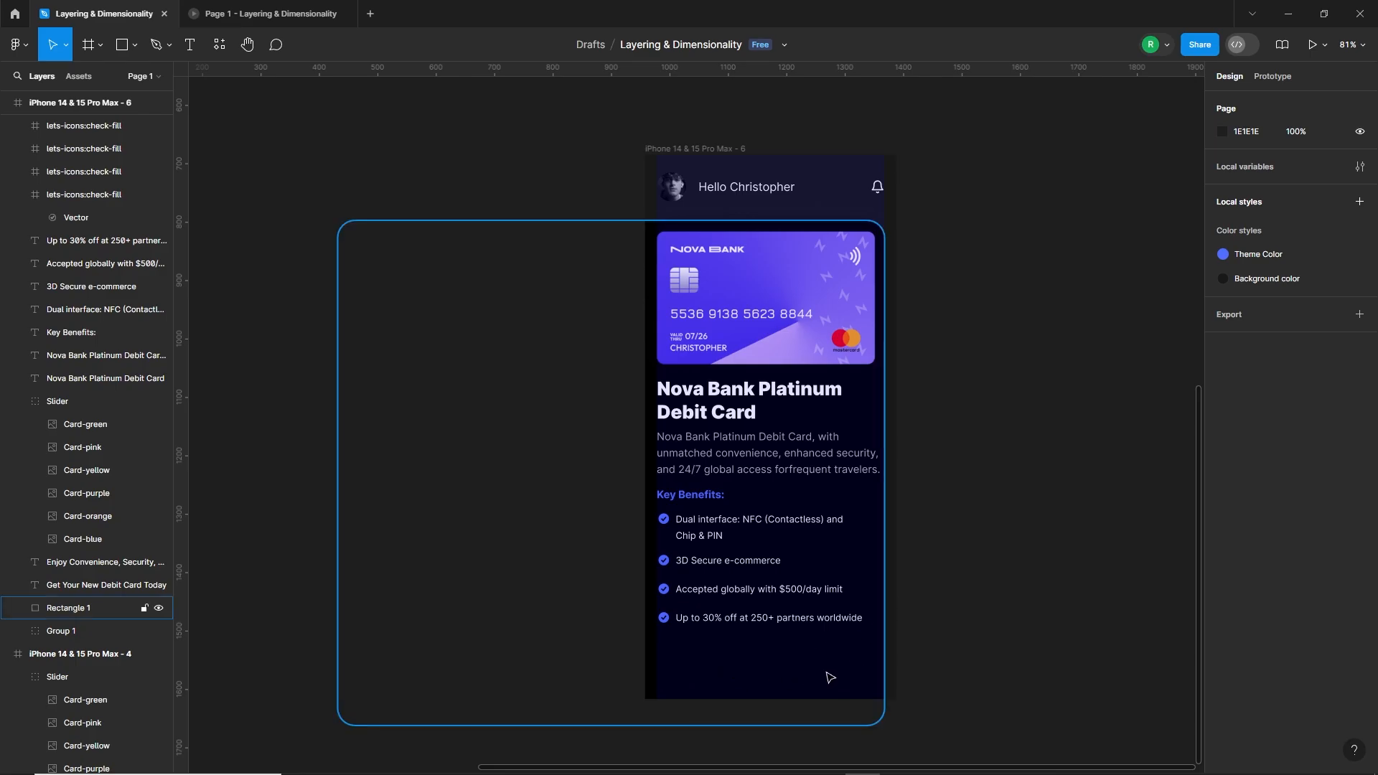
Step: Draw a button rectangle below the benefits list, set its height to 60, and widen it to 387 px at X 23
{"action": "left_click", "coordinate": [122, 44]}
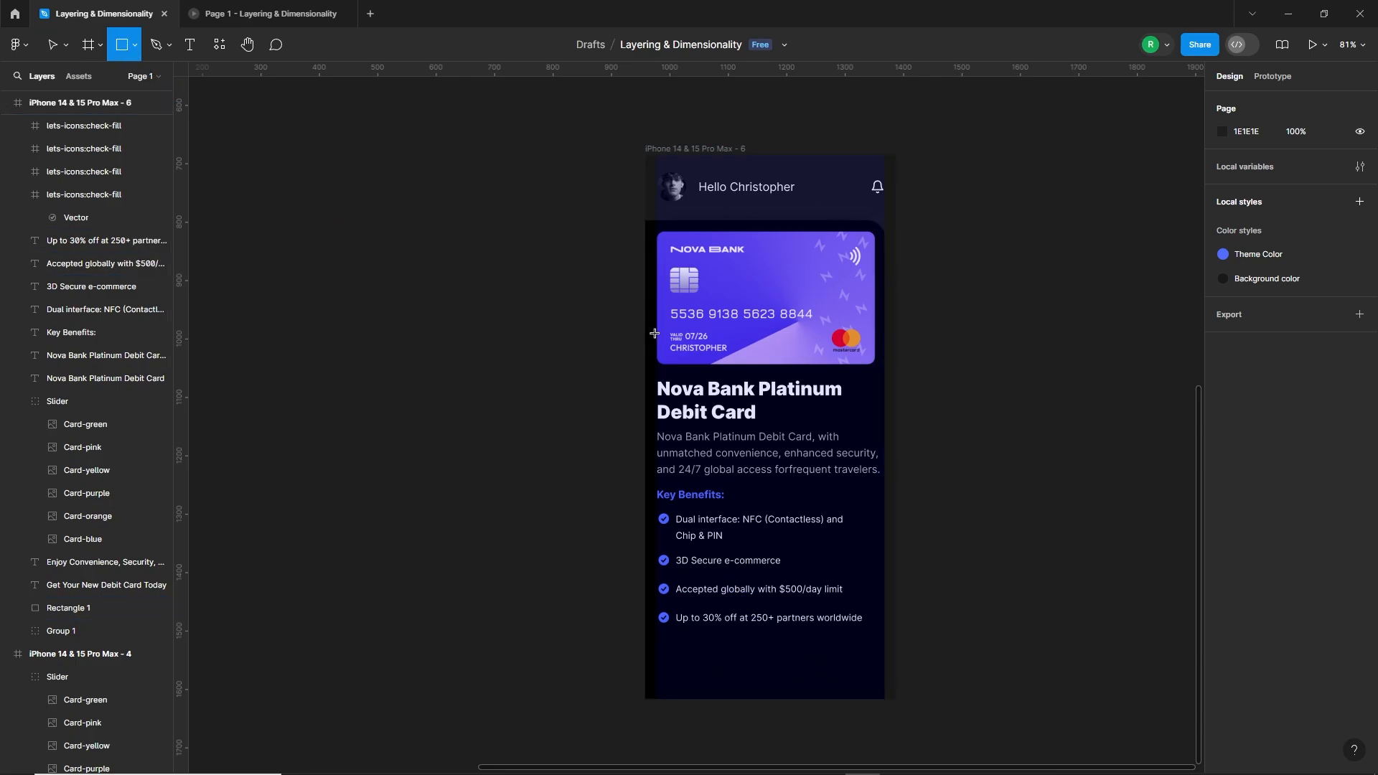
{"action": "left_click_drag", "start_coordinate": [882, 649], "coordinate": [807, 681]}
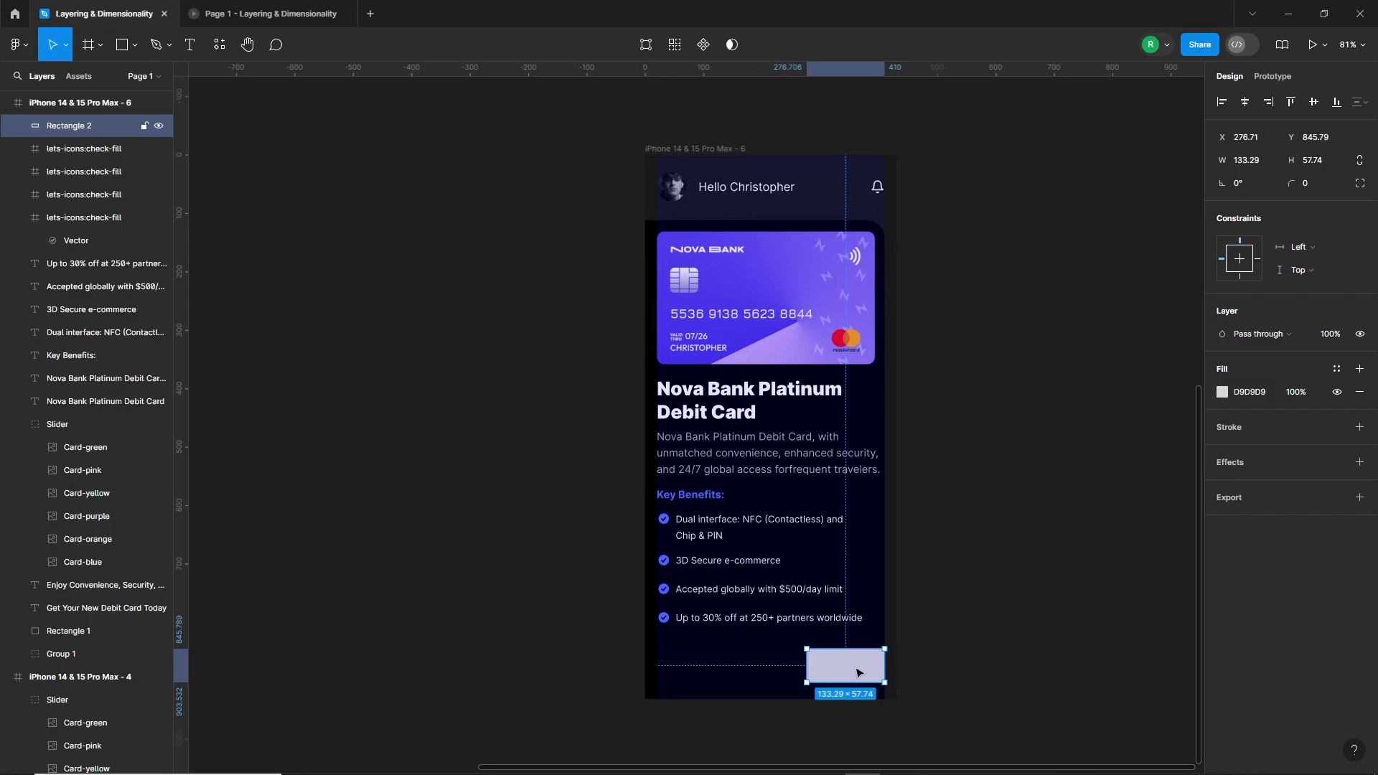
{"action": "left_click", "coordinate": [1324, 162]}
{"action": "type", "text": "60"}
{"action": "key", "text": "Return"}
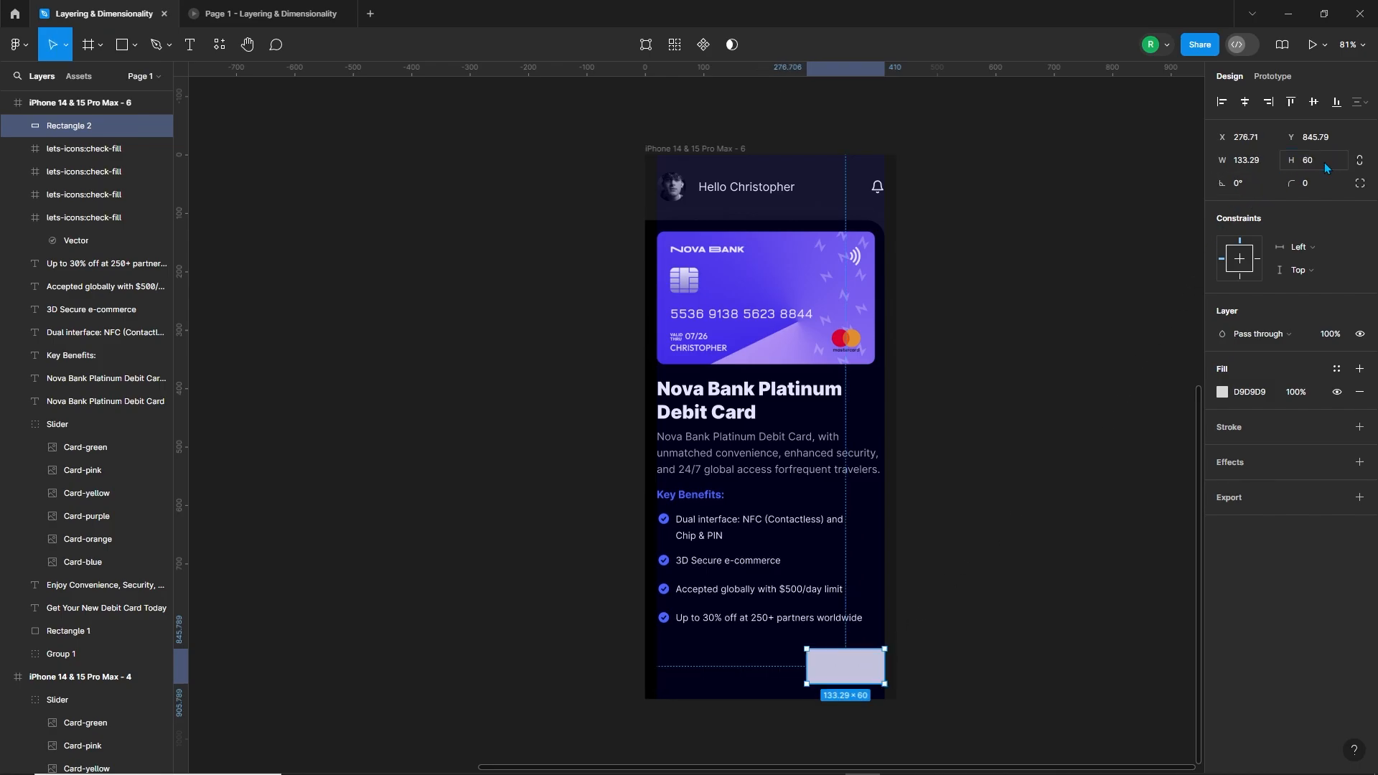
{"action": "left_click_drag", "start_coordinate": [806, 666], "coordinate": [659, 669]}
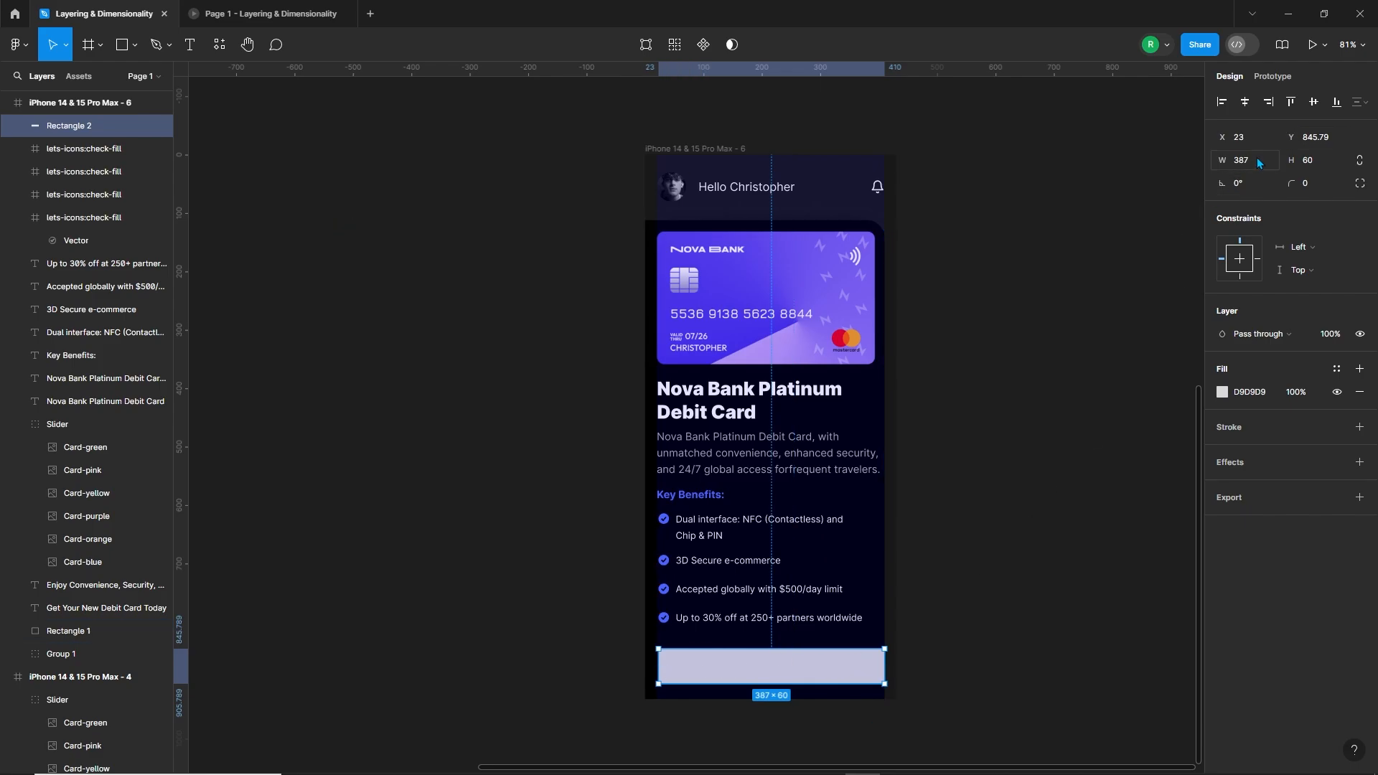
Step: Extend the button rectangle's left edge to X 20, then reduce its width to 185 by halving 390 and subtracting 10
{"action": "scroll", "coordinate": [806, 693], "scroll_direction": "up", "scroll_amount": 5}
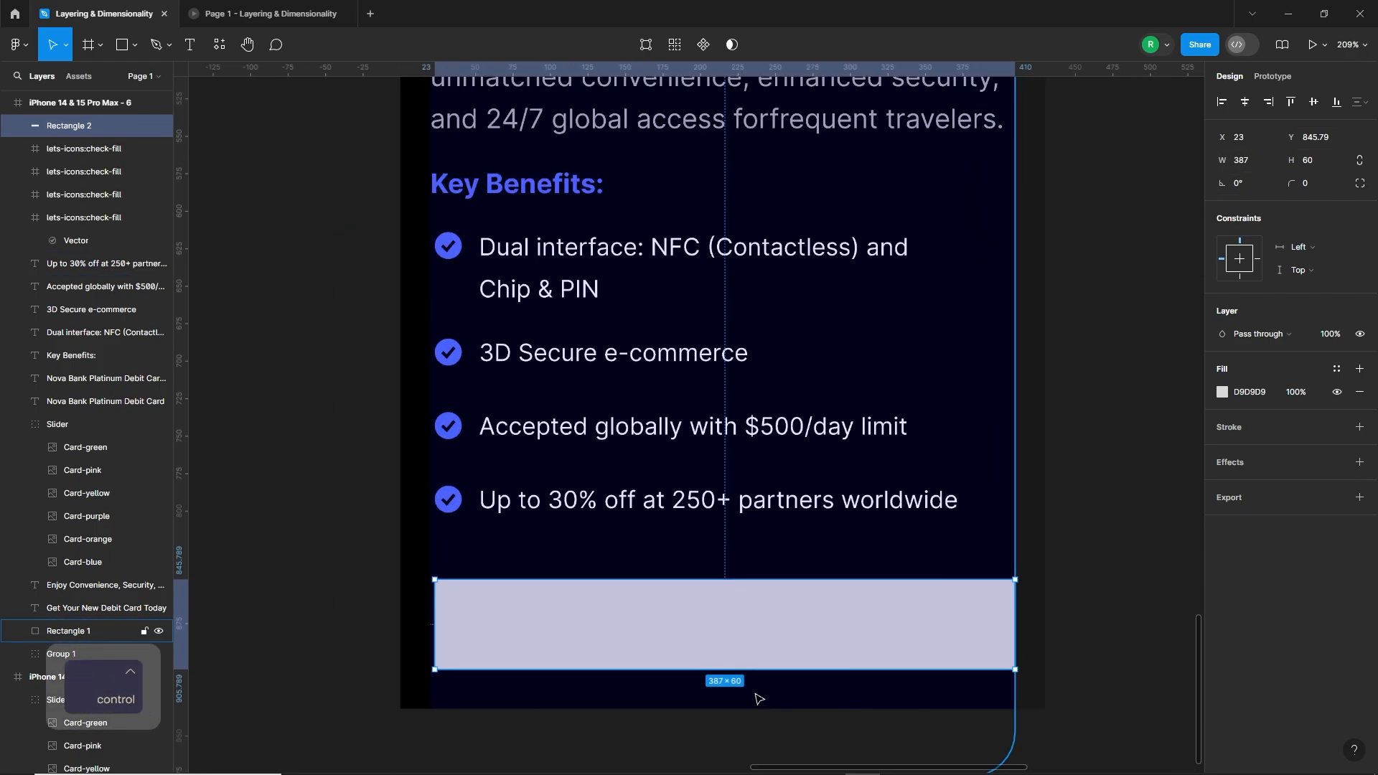
{"action": "left_click_drag", "start_coordinate": [433, 632], "coordinate": [428, 633]}
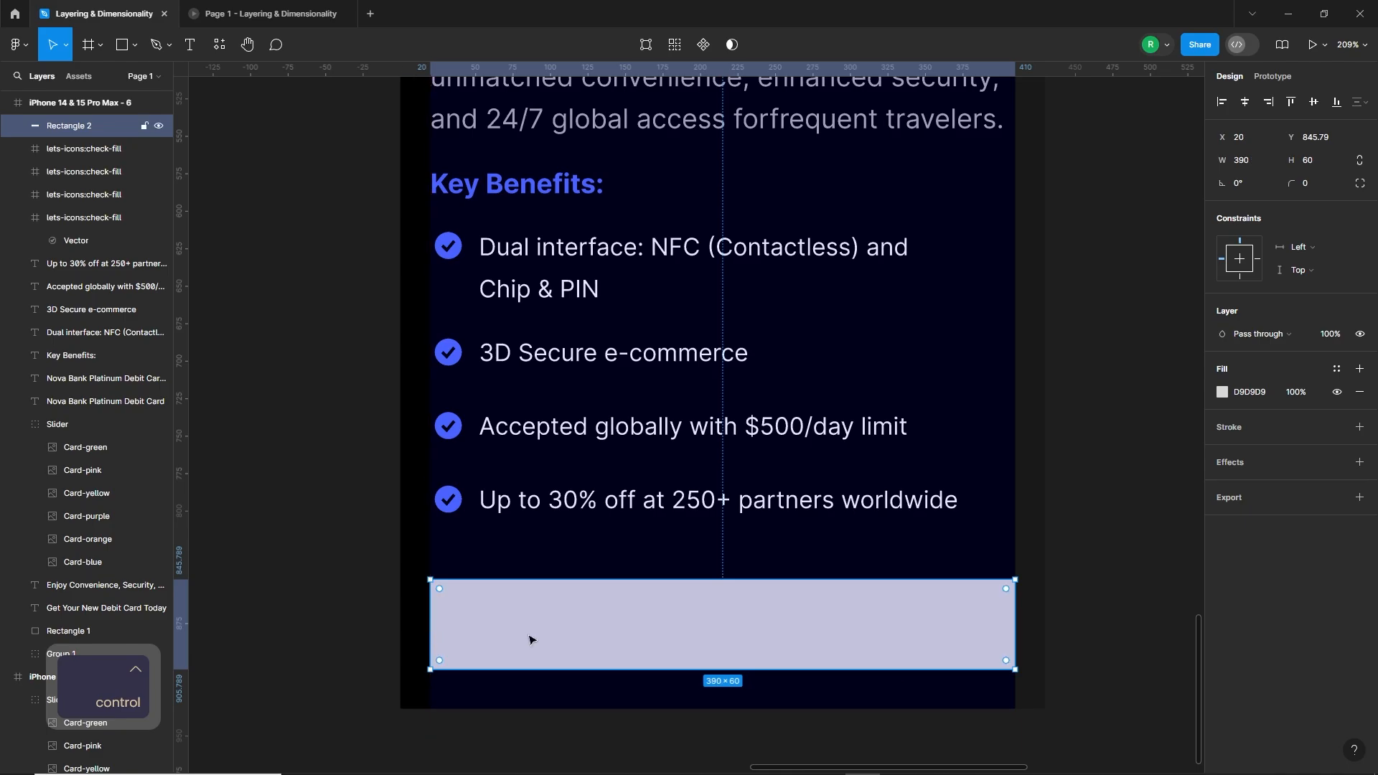
{"action": "left_click", "coordinate": [1245, 164]}
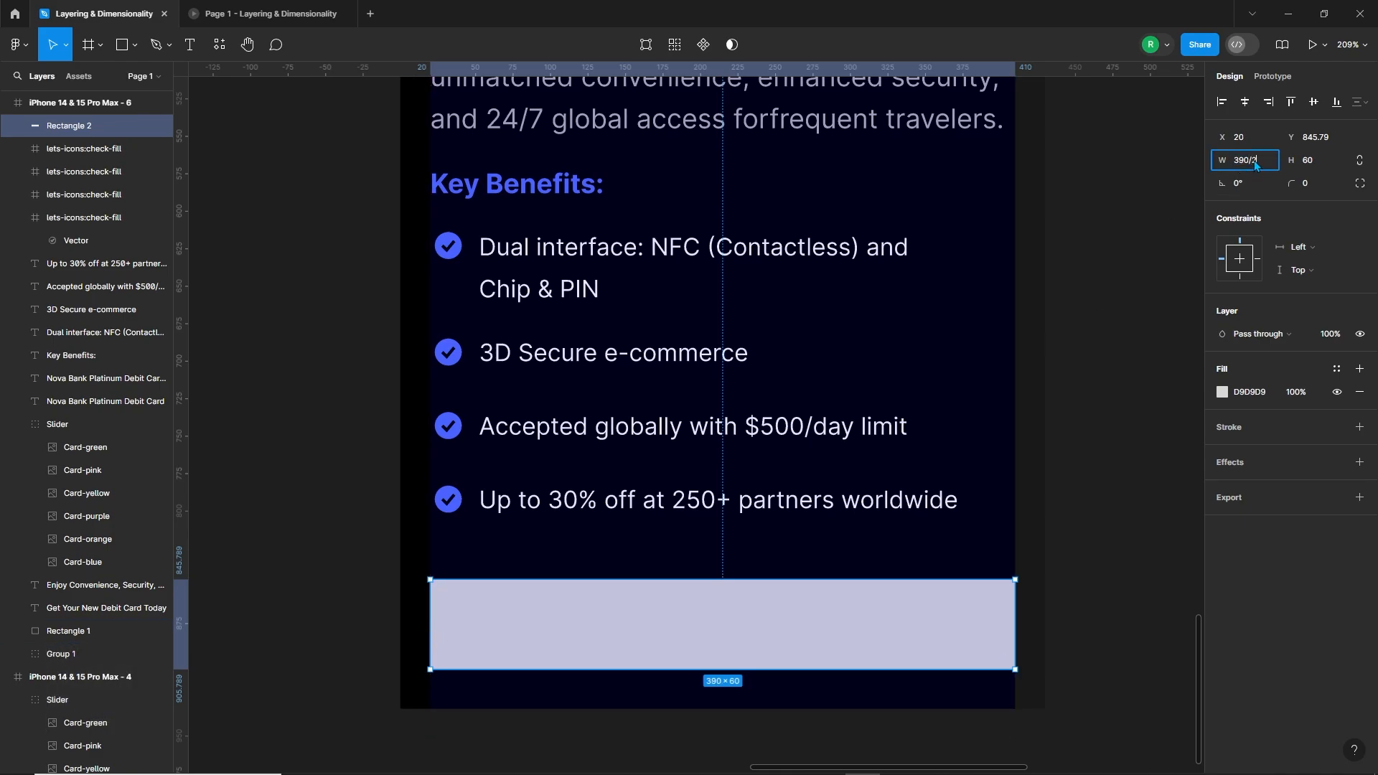
{"action": "type", "text": "/2"}
{"action": "key", "text": "Return"}
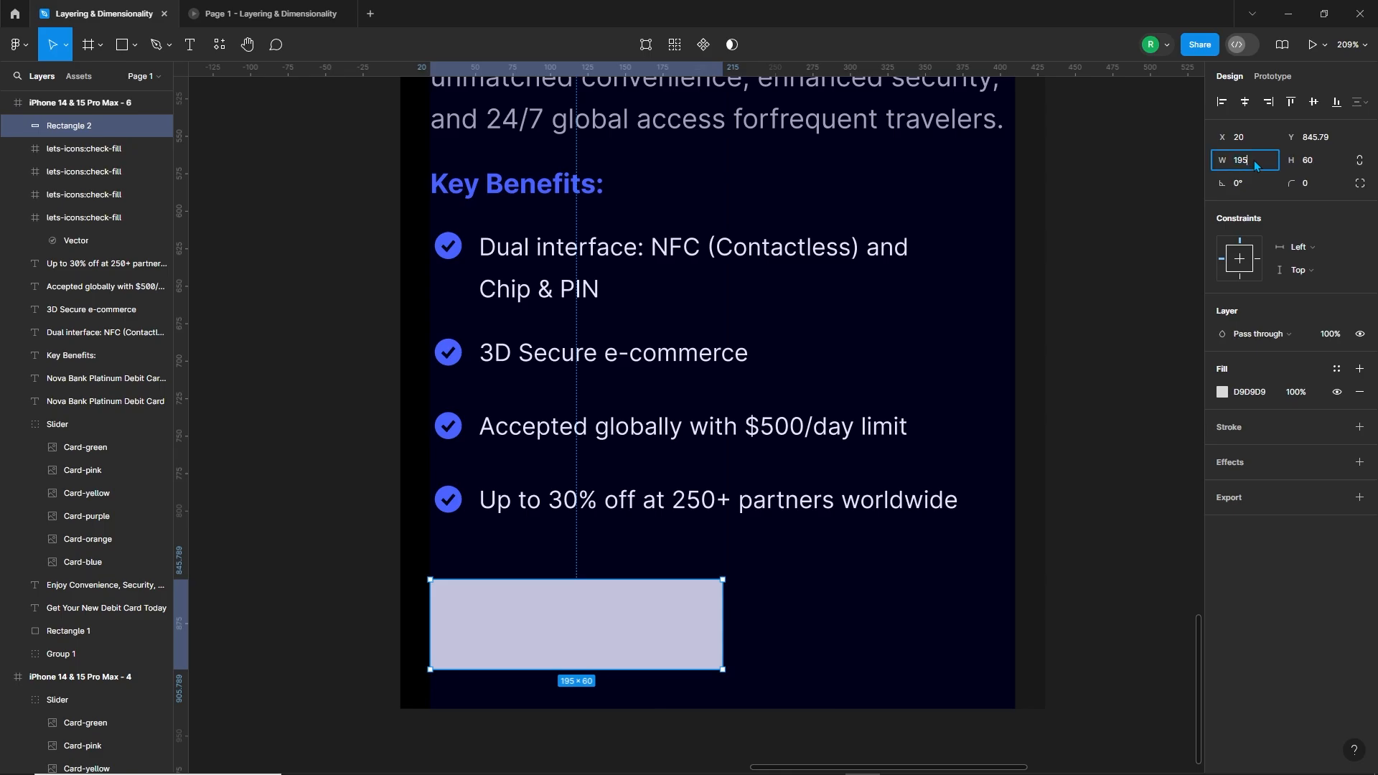
{"action": "left_click", "coordinate": [1254, 165]}
{"action": "type", "text": "-10"}
{"action": "key", "text": "Return"}
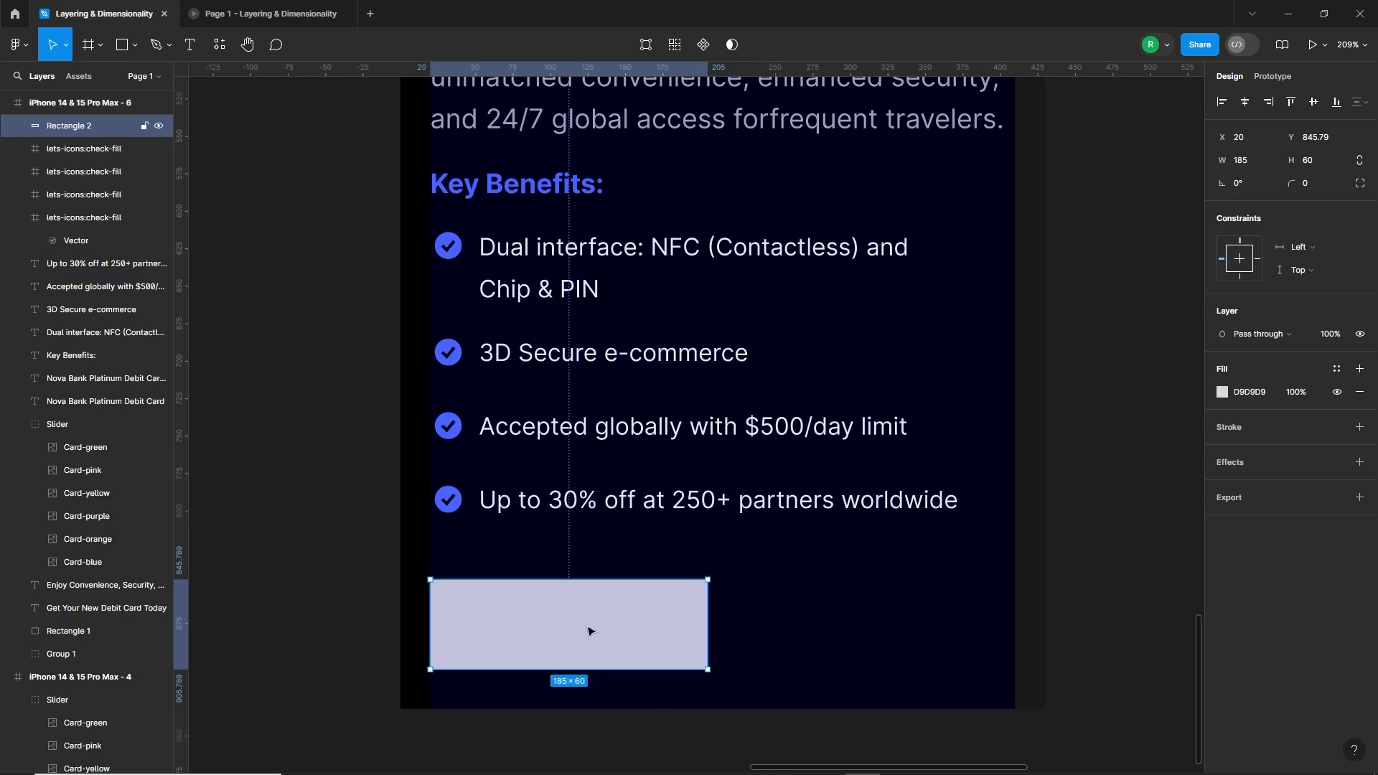
Step: Duplicate the button rectangle beside the original at X 225 and set both rectangles' corner radius to 10
{"action": "left_click_drag", "start_coordinate": [591, 632], "coordinate": [887, 615]}
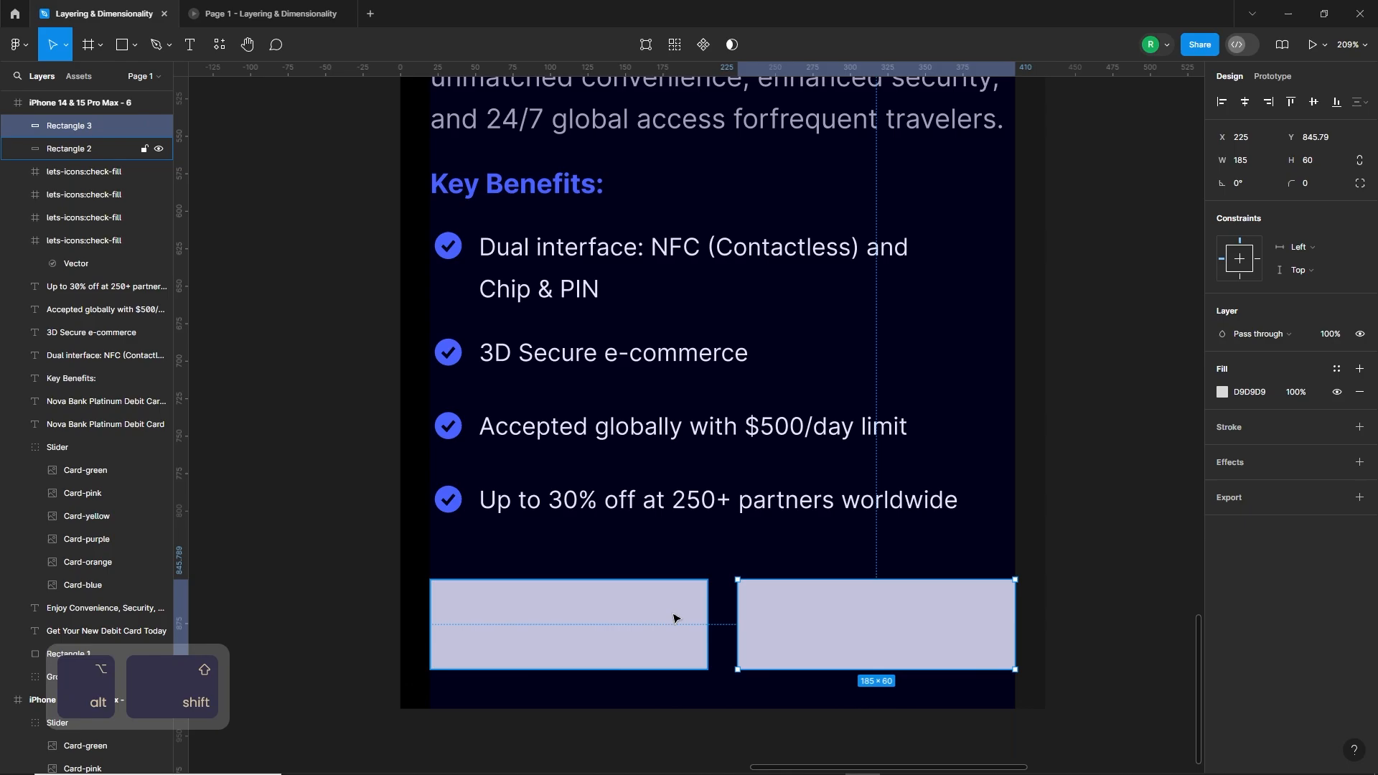
{"action": "left_click", "coordinate": [567, 624], "text": "shift"}
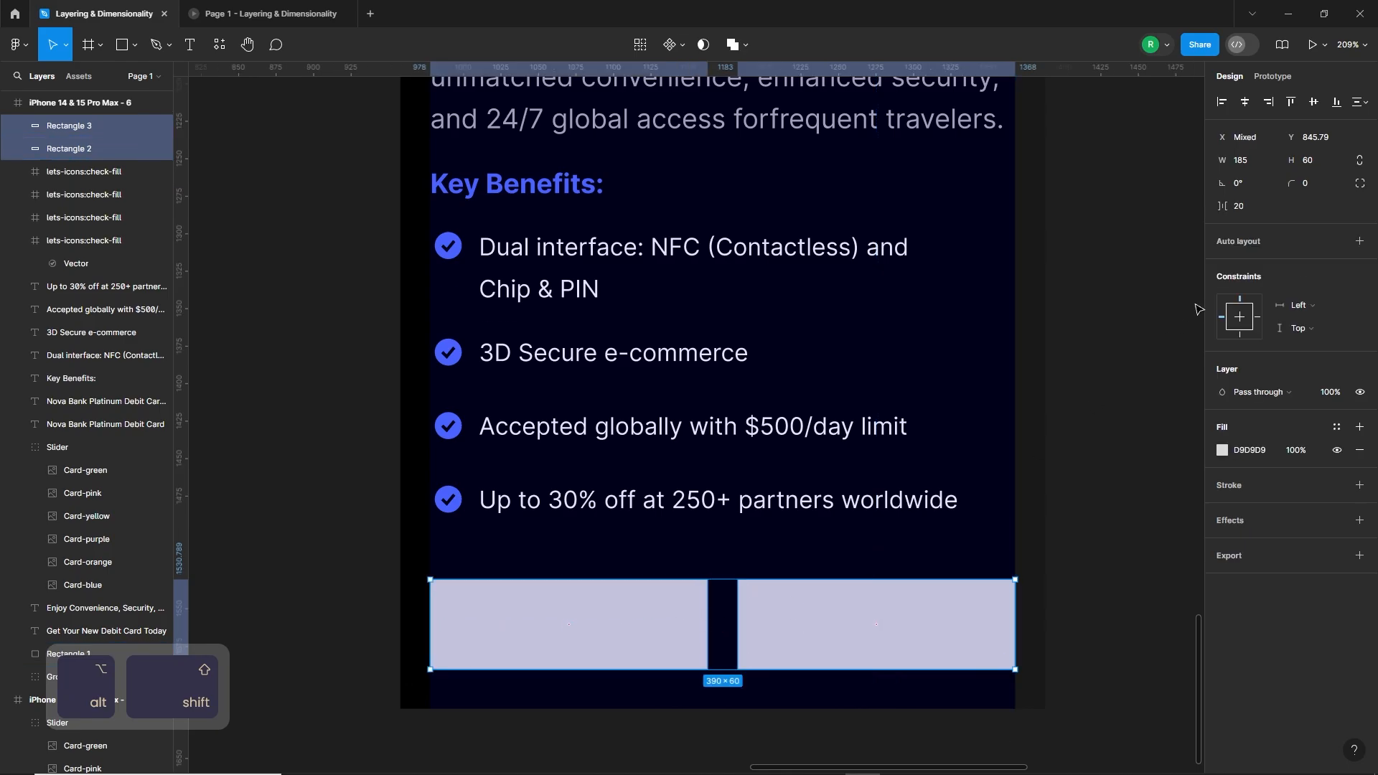
{"action": "left_click", "coordinate": [1315, 185]}
{"action": "type", "text": "10"}
{"action": "key", "text": "Return"}
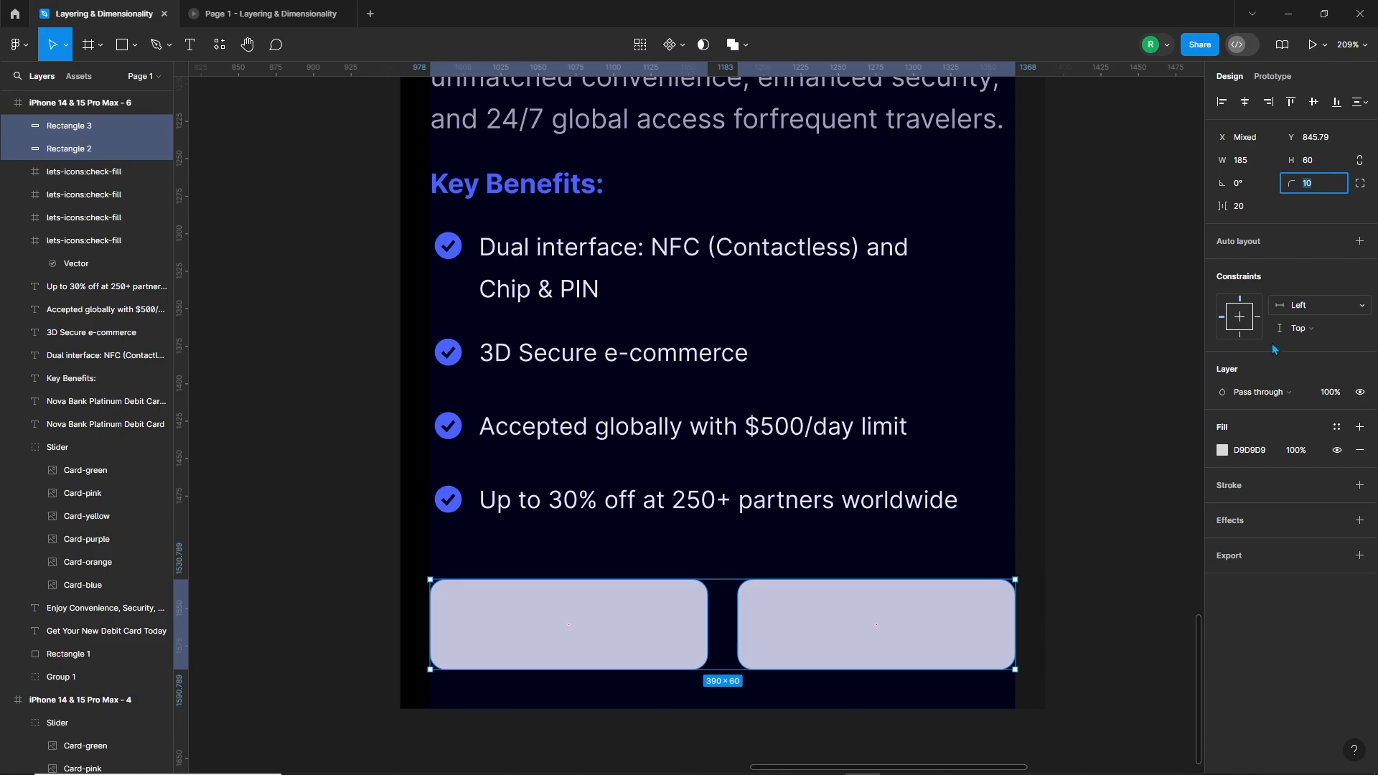
Step: Fill the right button rectangle with the local Theme Color 526EFF and the left one with the sampled dark background color 191919
{"action": "left_click", "coordinate": [935, 634]}
{"action": "left_click", "coordinate": [1222, 392]}
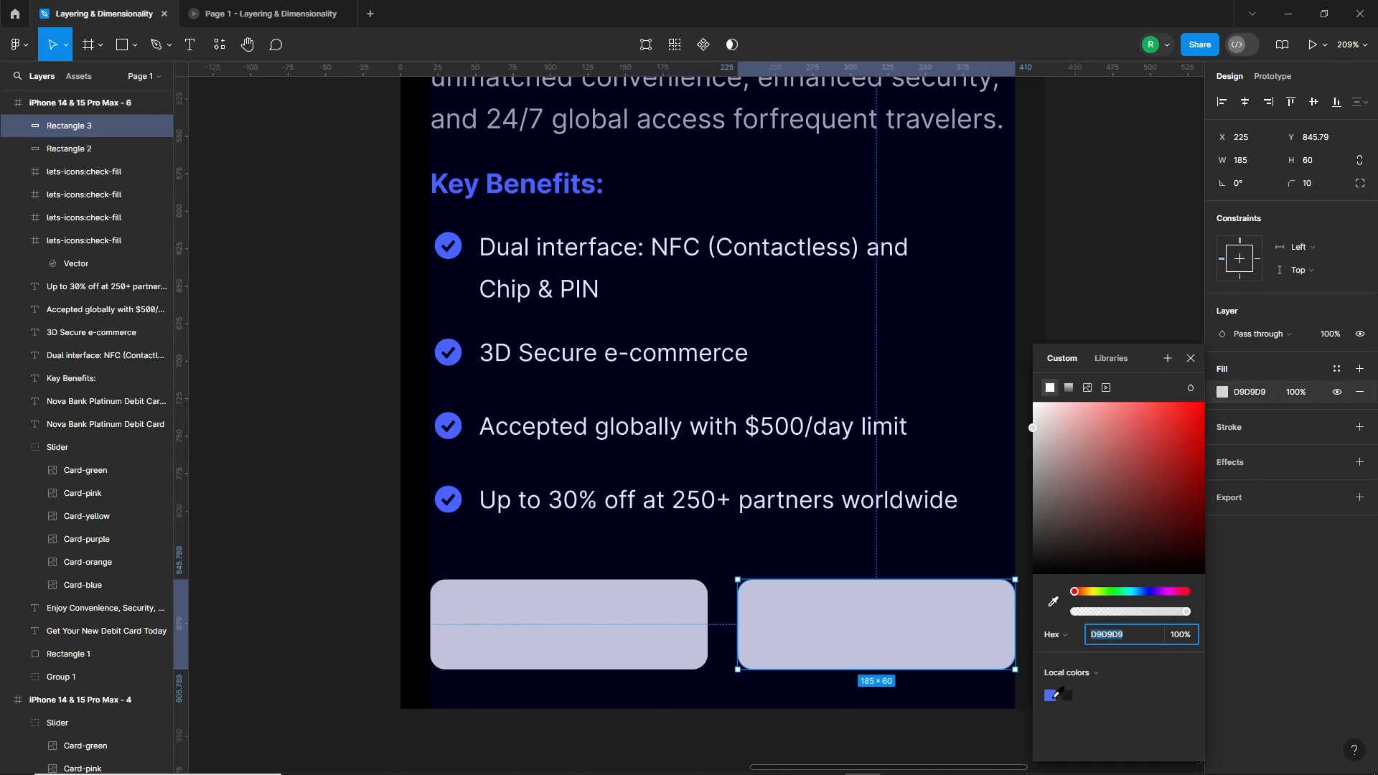
{"action": "left_click", "coordinate": [1052, 695]}
{"action": "left_click", "coordinate": [670, 627]}
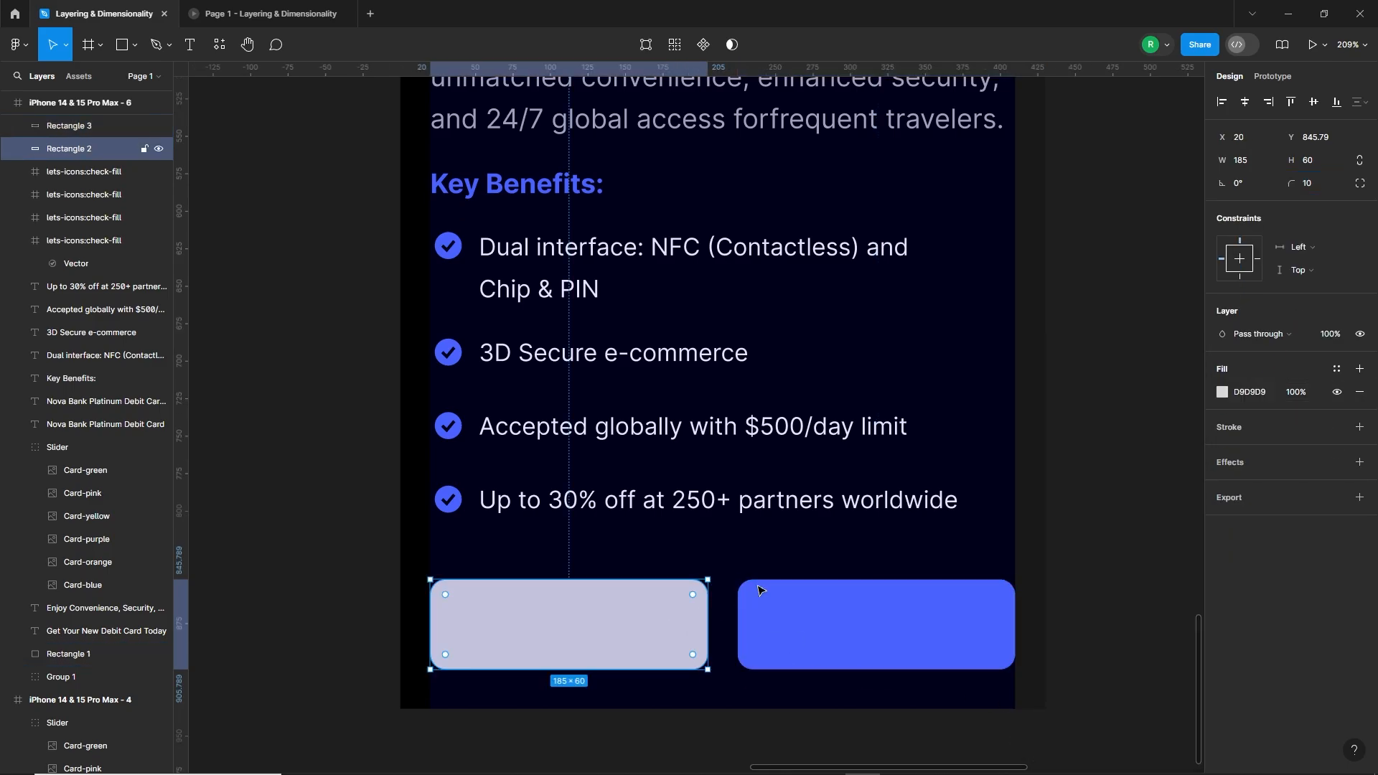
{"action": "key", "text": "i"}
{"action": "left_click", "coordinate": [1035, 544]}
{"action": "left_click", "coordinate": [1109, 607]}
Step: Add the text "Apply now" on the blue button rectangle and set its font weight to Bold
{"action": "scroll", "coordinate": [887, 666], "scroll_direction": "down", "scroll_amount": 3}
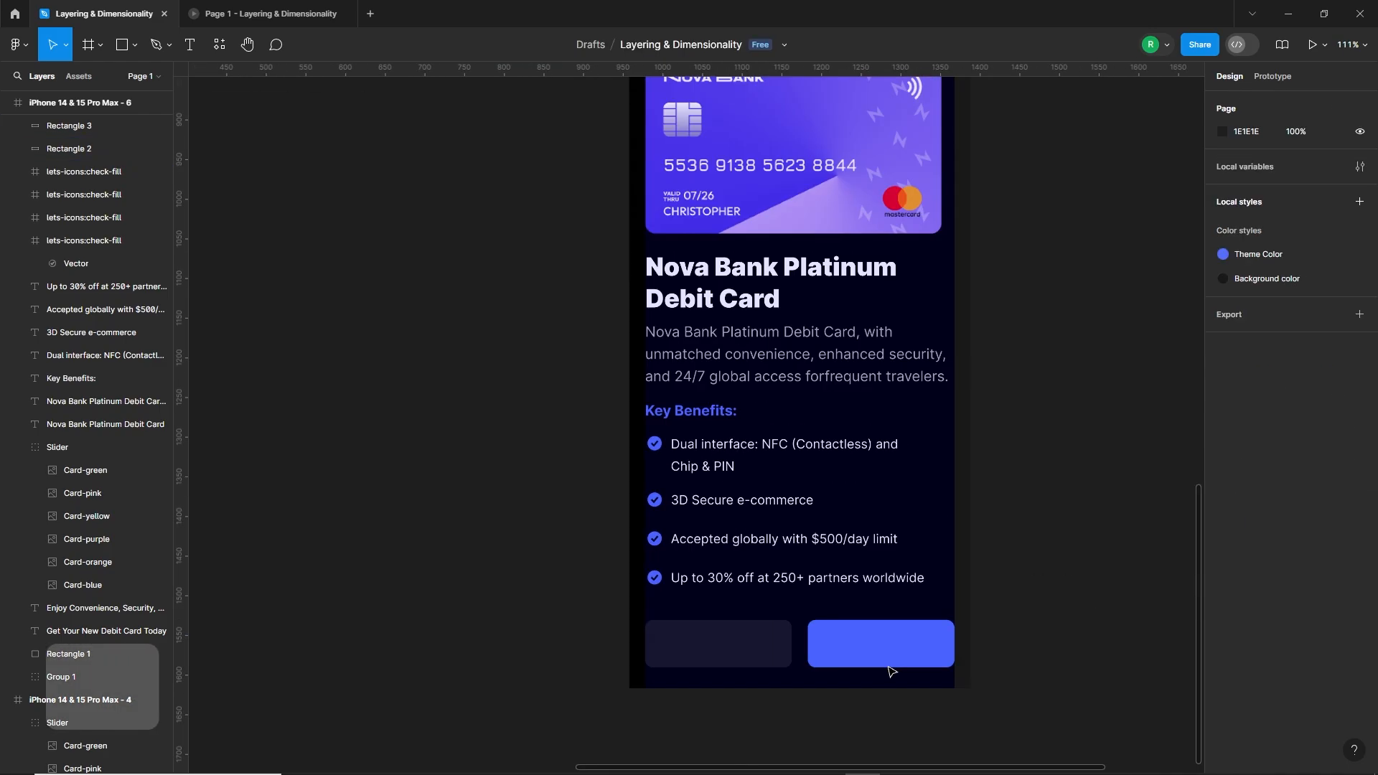
{"action": "left_click_drag", "start_coordinate": [942, 653], "coordinate": [955, 680]}
{"action": "key", "text": "t"}
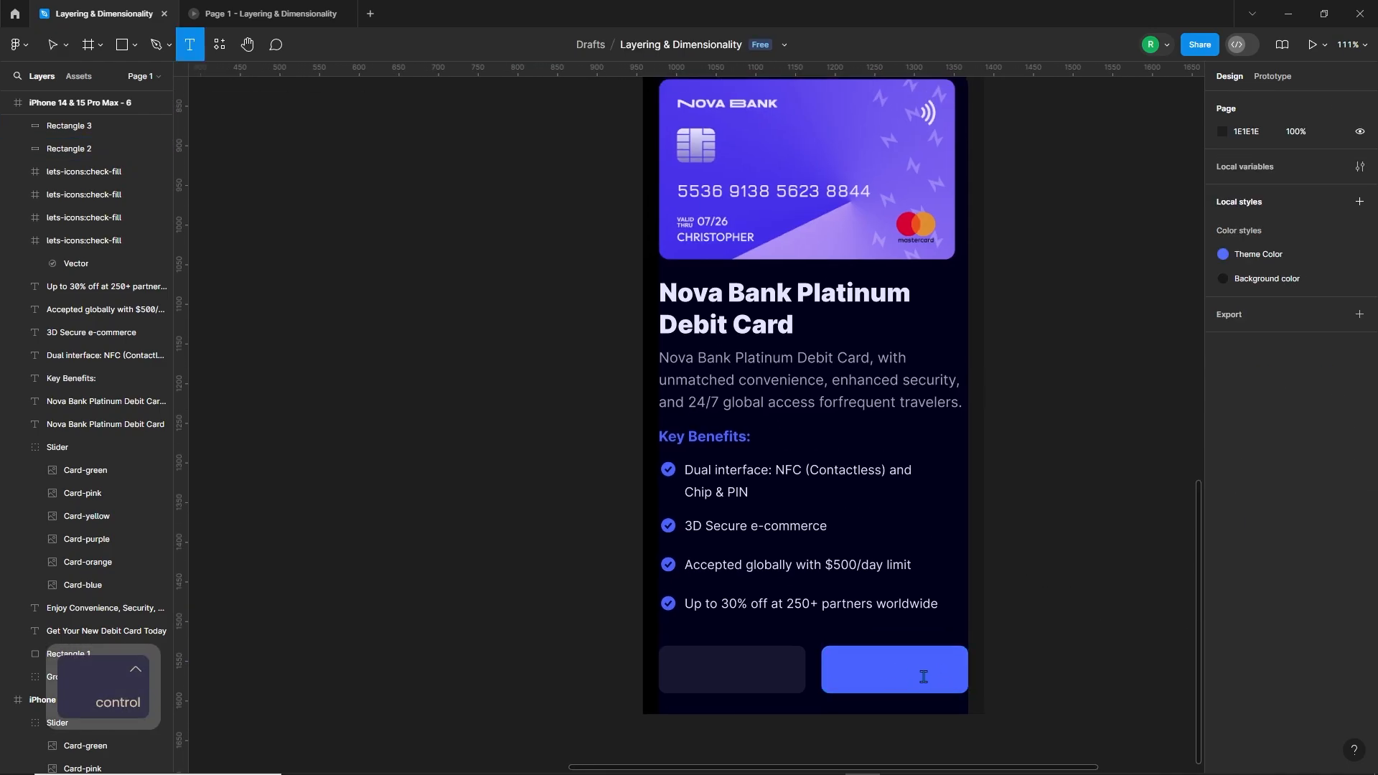
{"action": "left_click", "coordinate": [885, 673]}
{"action": "type", "text": "Apply"}
{"action": "key", "text": "Escape"}
{"action": "key", "text": "Escape"}
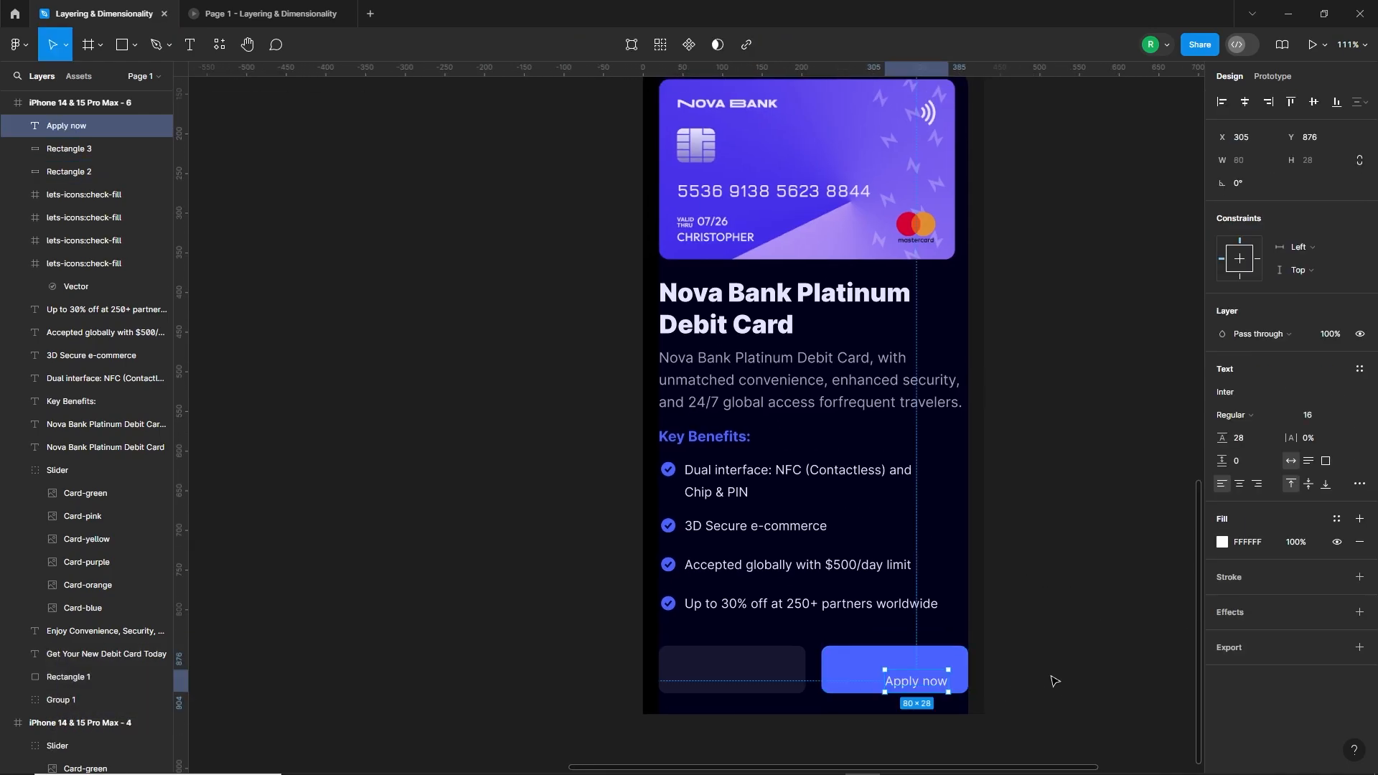
{"action": "left_click", "coordinate": [1252, 415]}
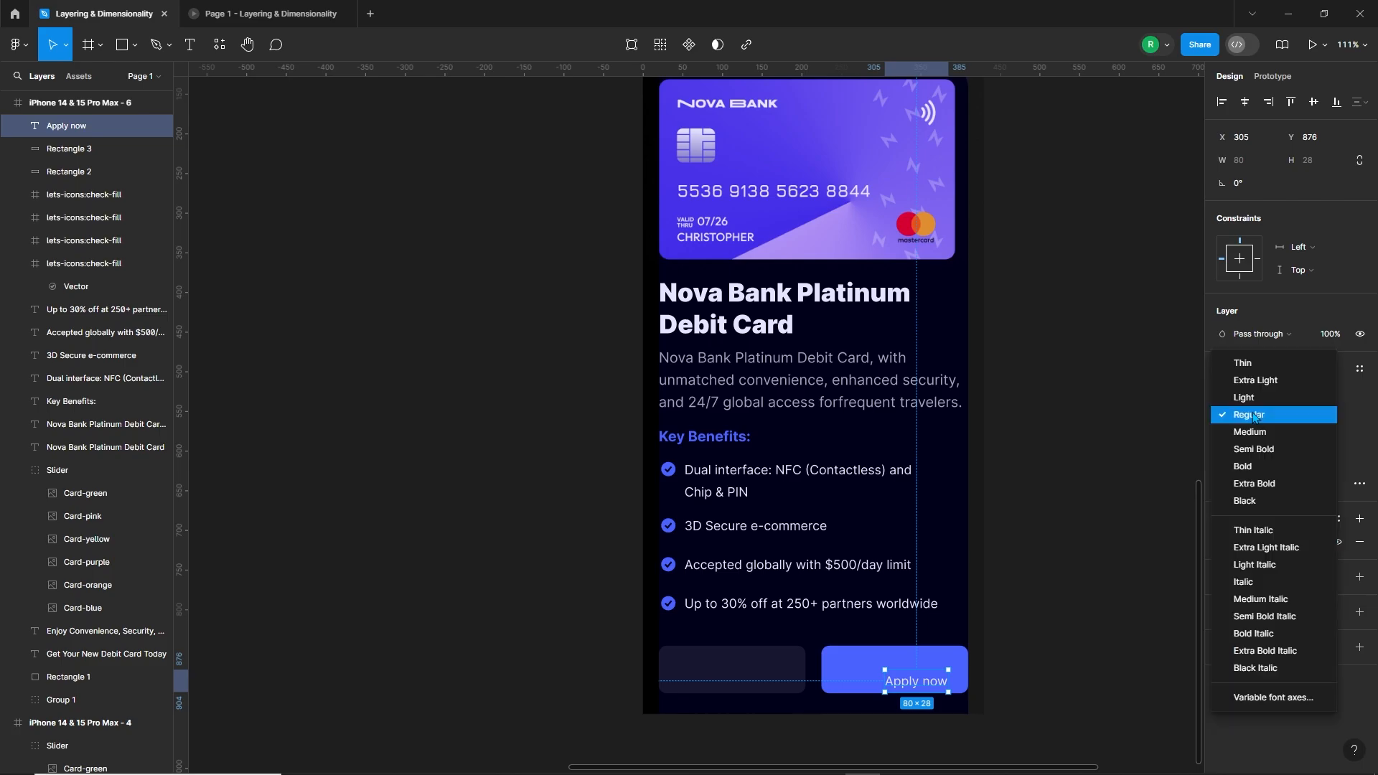
{"action": "left_click", "coordinate": [1251, 473]}
Step: Center the "Apply now" label horizontally and vertically on the blue button rectangle
{"action": "left_click", "coordinate": [926, 675], "text": "shift"}
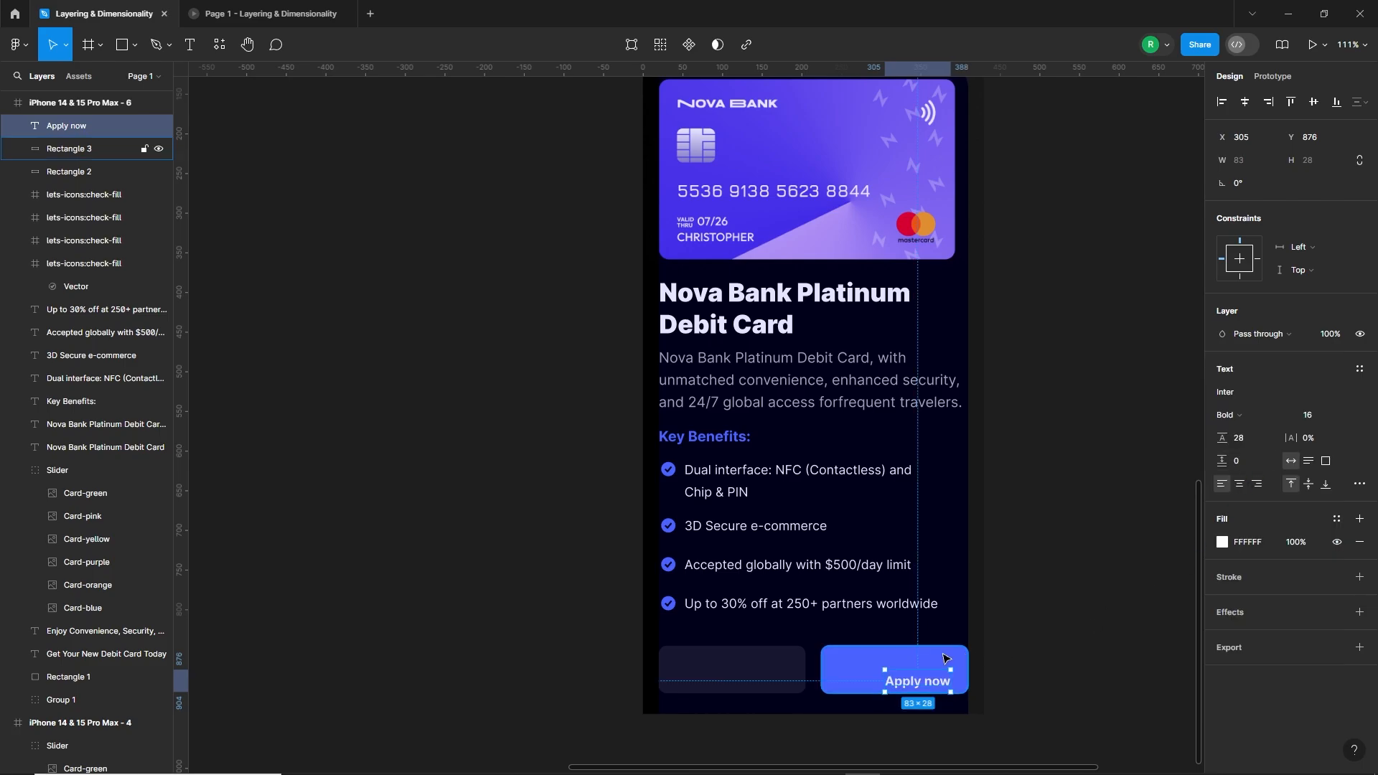
{"action": "left_click", "coordinate": [1245, 102]}
{"action": "left_click", "coordinate": [1313, 102]}
{"action": "left_click", "coordinate": [1104, 468]}
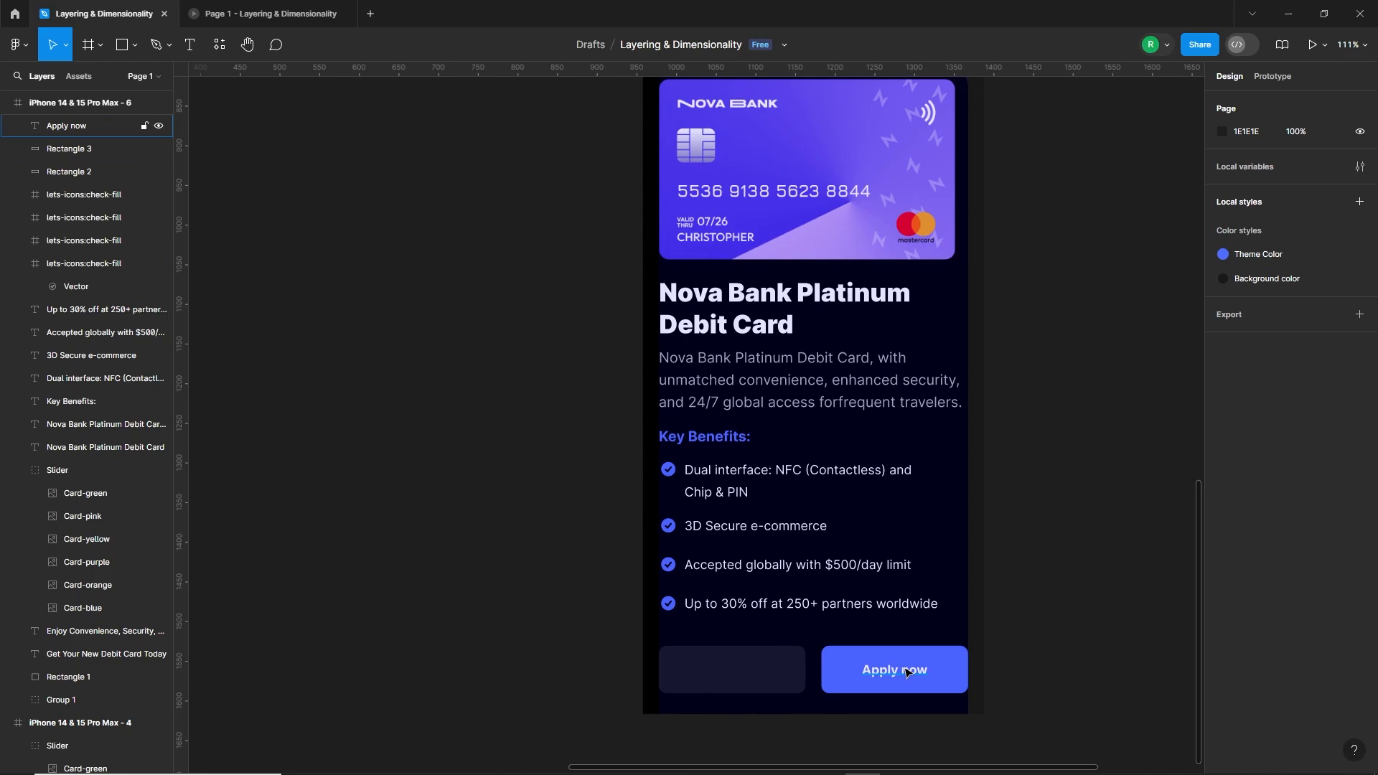
Step: Duplicate the "Apply now" label onto the dark button, change its text to "Back", and center it on the rectangle
{"action": "left_click_drag", "start_coordinate": [908, 673], "coordinate": [744, 673]}
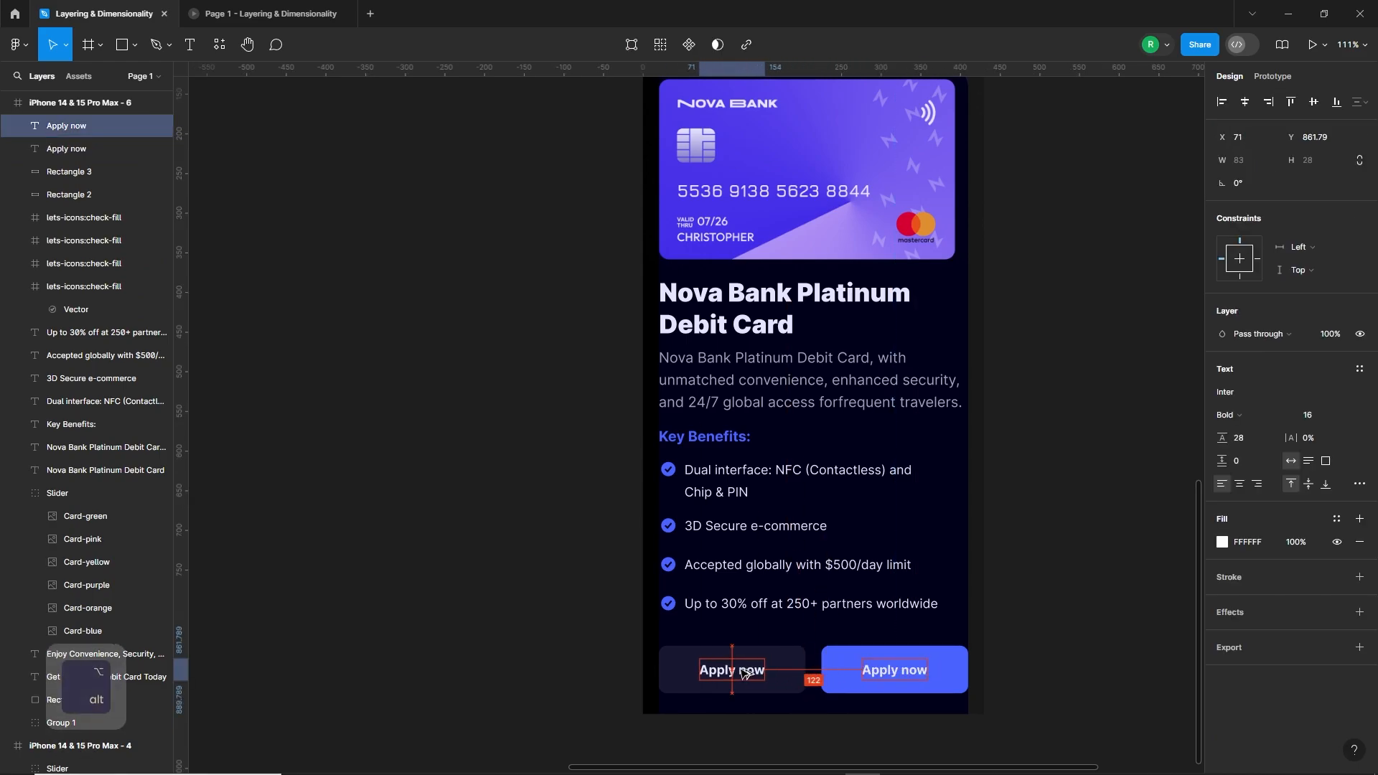
{"action": "double_click", "coordinate": [744, 674]}
{"action": "type", "text": "Back"}
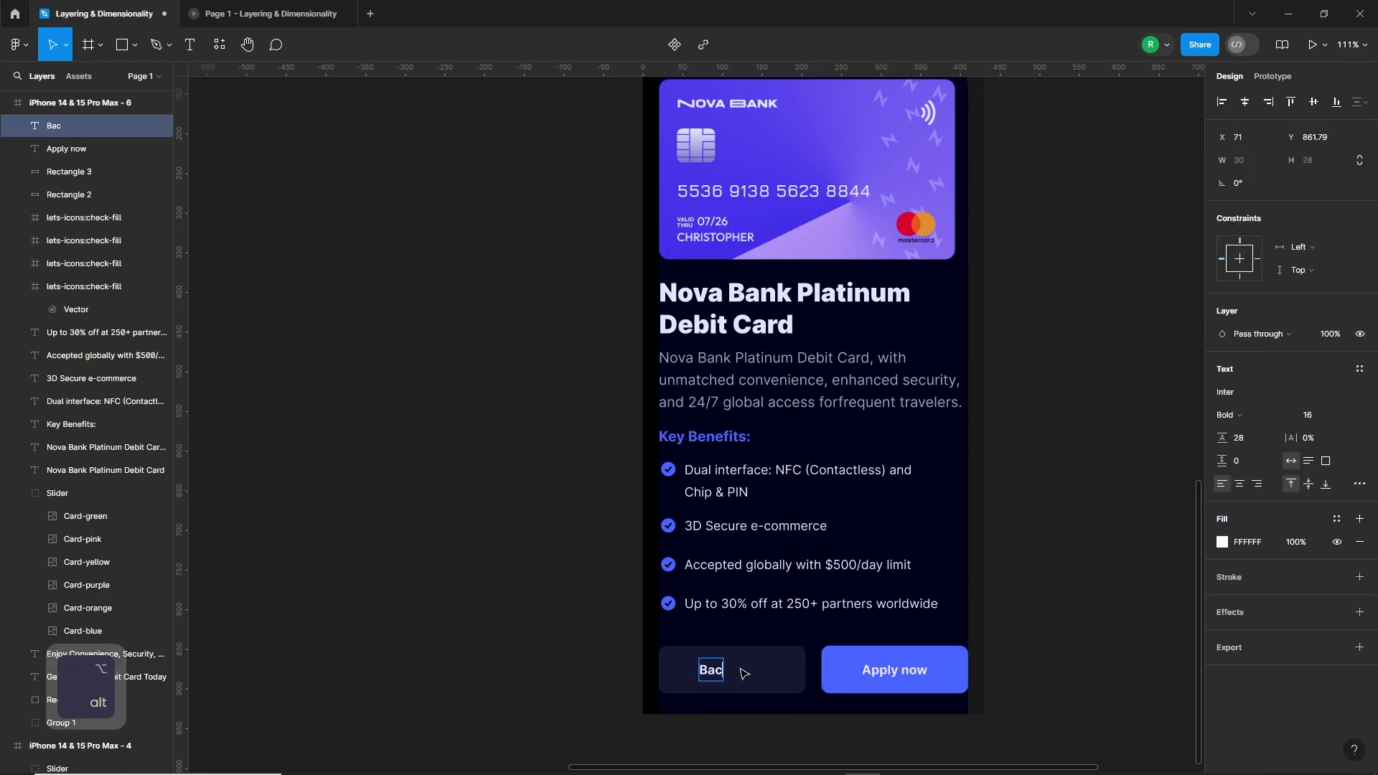
{"action": "key", "text": "Escape"}
{"action": "left_click", "coordinate": [768, 680], "text": "shift"}
{"action": "left_click", "coordinate": [1245, 99]}
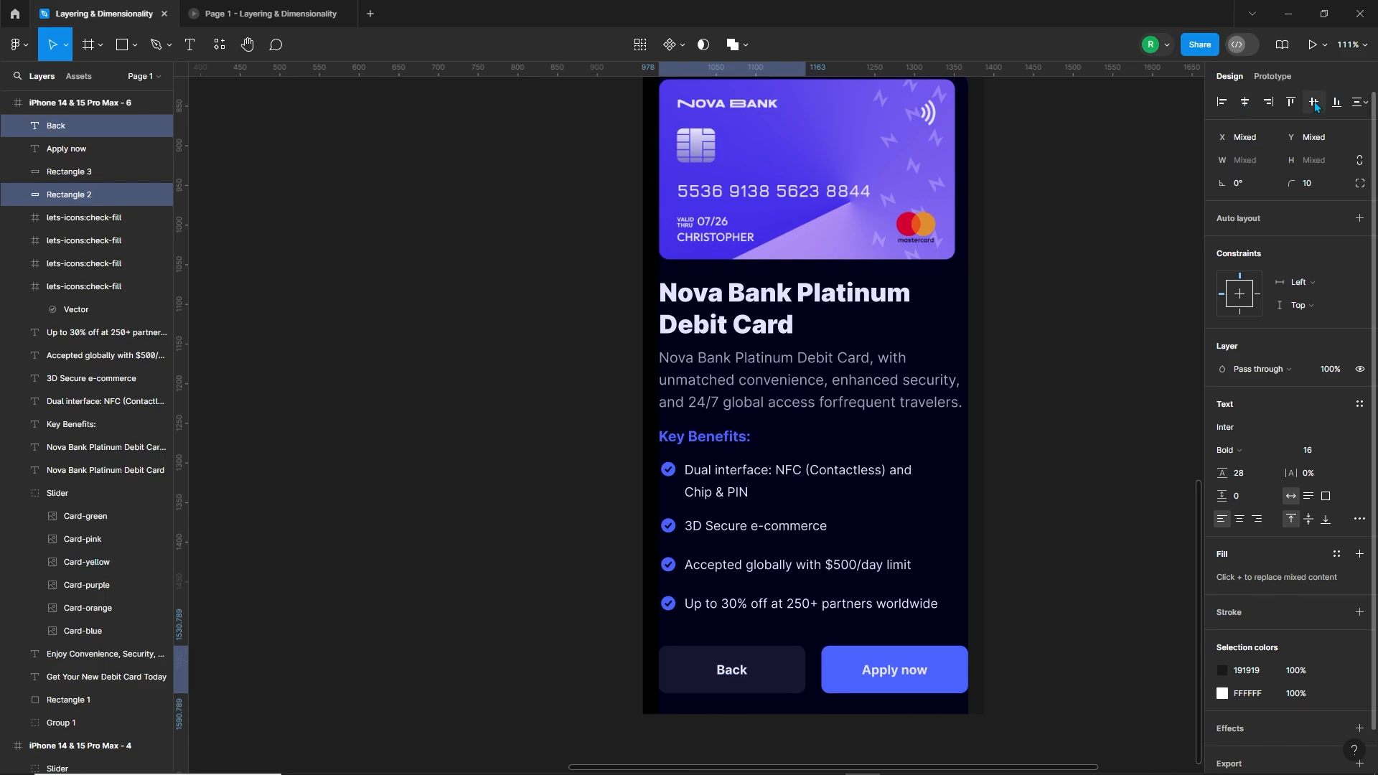
Step: Group each label with its button rectangle and combine the Back and Apply now buttons into one group
{"action": "key", "text": "ctrl+g"}
{"action": "left_click", "coordinate": [894, 670]}
{"action": "left_click", "coordinate": [959, 673], "text": "shift"}
{"action": "key", "text": "ctrl+g"}
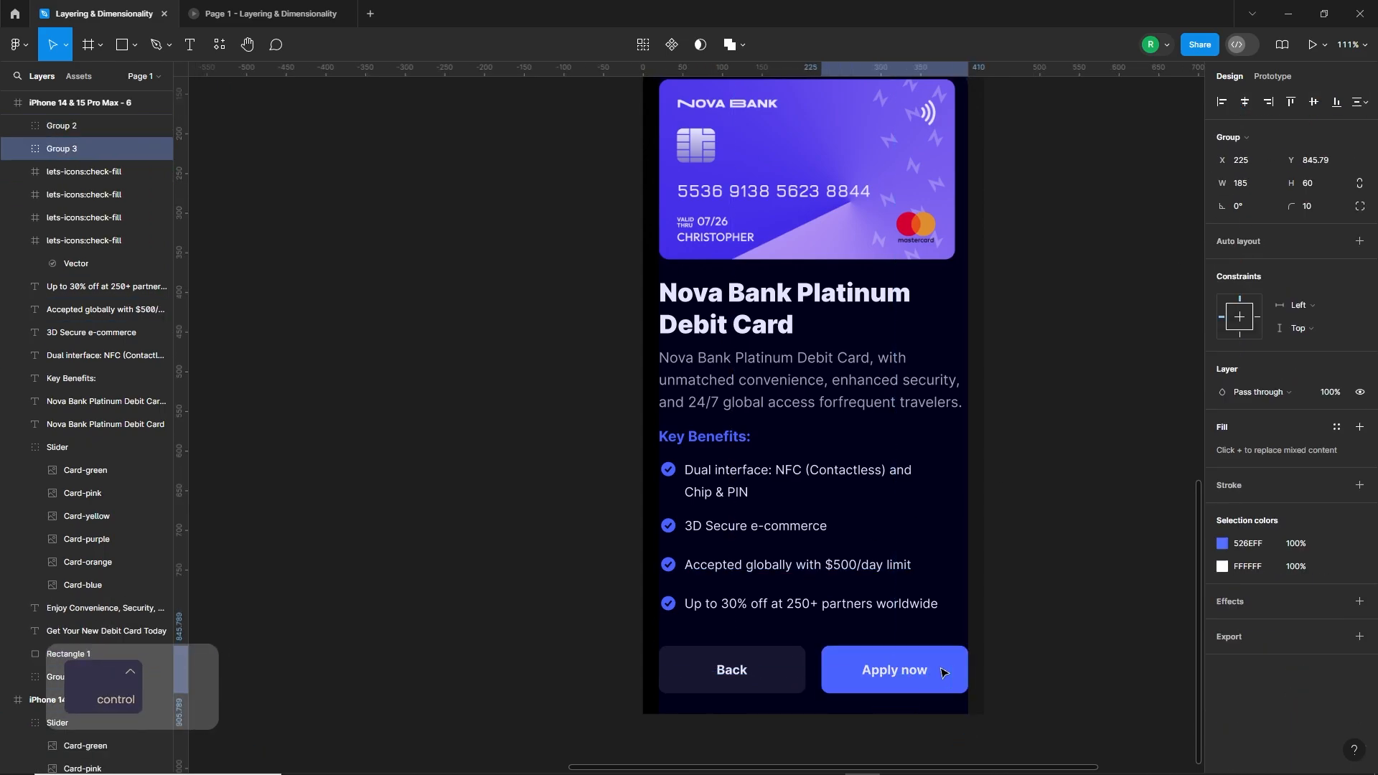
{"action": "left_click", "coordinate": [755, 678], "text": "shift"}
{"action": "key", "text": "ctrl+g"}
Step: Group the card title, description, Key Benefits heading and all check icons with their texts, and group that content with the buttons
{"action": "left_click", "coordinate": [775, 586]}
{"action": "left_click", "coordinate": [715, 493]}
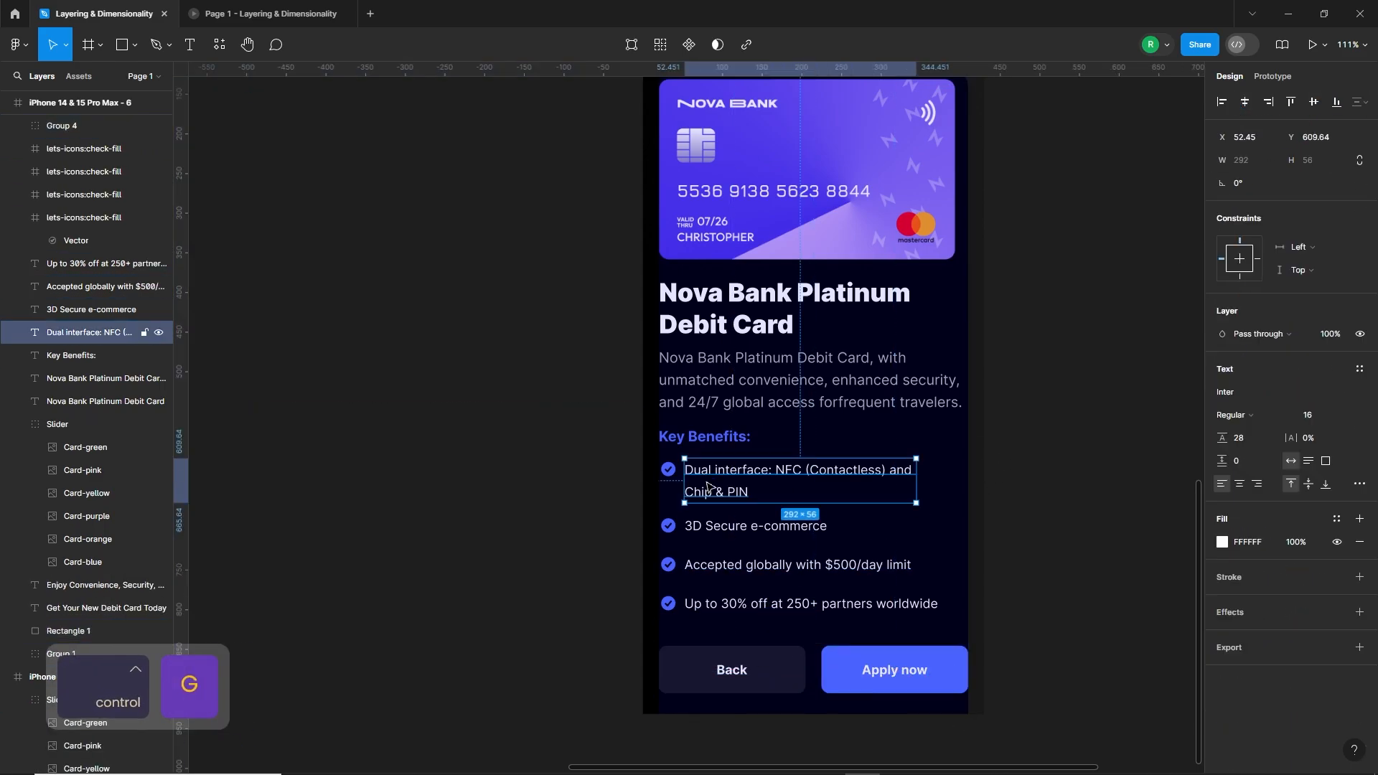
{"action": "left_click", "coordinate": [668, 474], "text": "shift"}
{"action": "left_click", "coordinate": [668, 528], "text": "shift"}
{"action": "left_click", "coordinate": [710, 529], "text": "shift"}
{"action": "left_click", "coordinate": [714, 567], "text": "shift"}
{"action": "left_click", "coordinate": [668, 564], "text": "shift"}
{"action": "left_click", "coordinate": [668, 603], "text": "shift"}
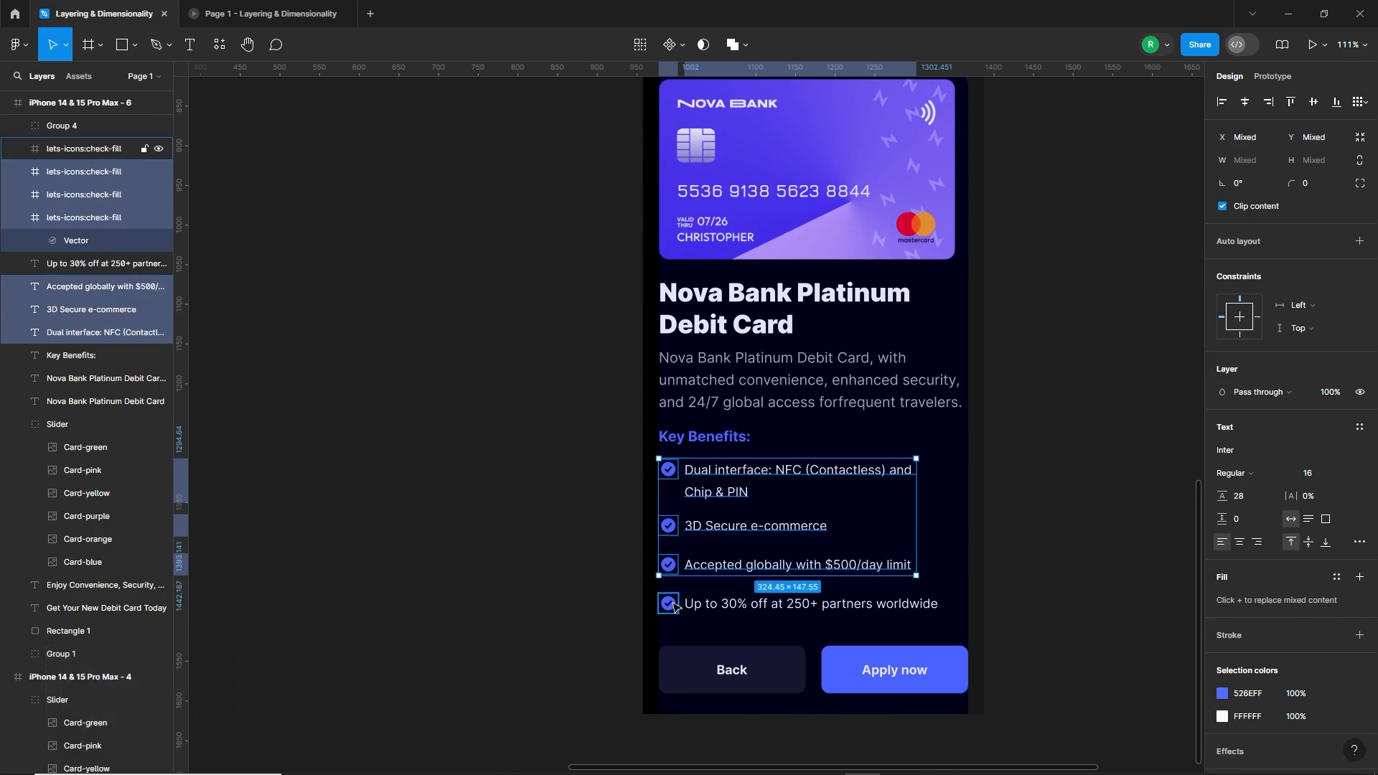
{"action": "left_click", "coordinate": [790, 604], "text": "shift"}
{"action": "left_click", "coordinate": [703, 436], "text": "shift"}
{"action": "left_click", "coordinate": [789, 381], "text": "shift"}
{"action": "left_click", "coordinate": [746, 326], "text": "shift"}
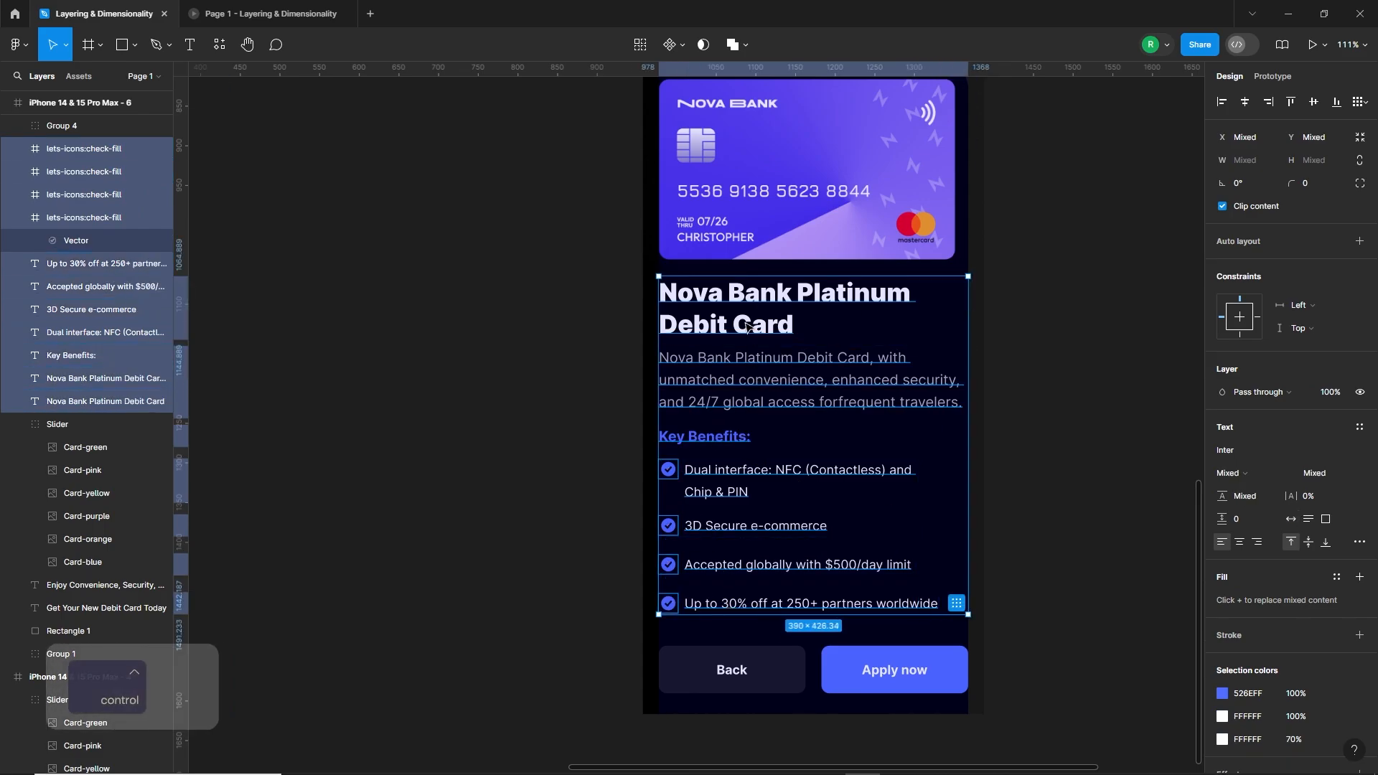
{"action": "key", "text": "ctrl+g"}
{"action": "left_click", "coordinate": [835, 653], "text": "shift"}
{"action": "key", "text": "ctrl+g"}
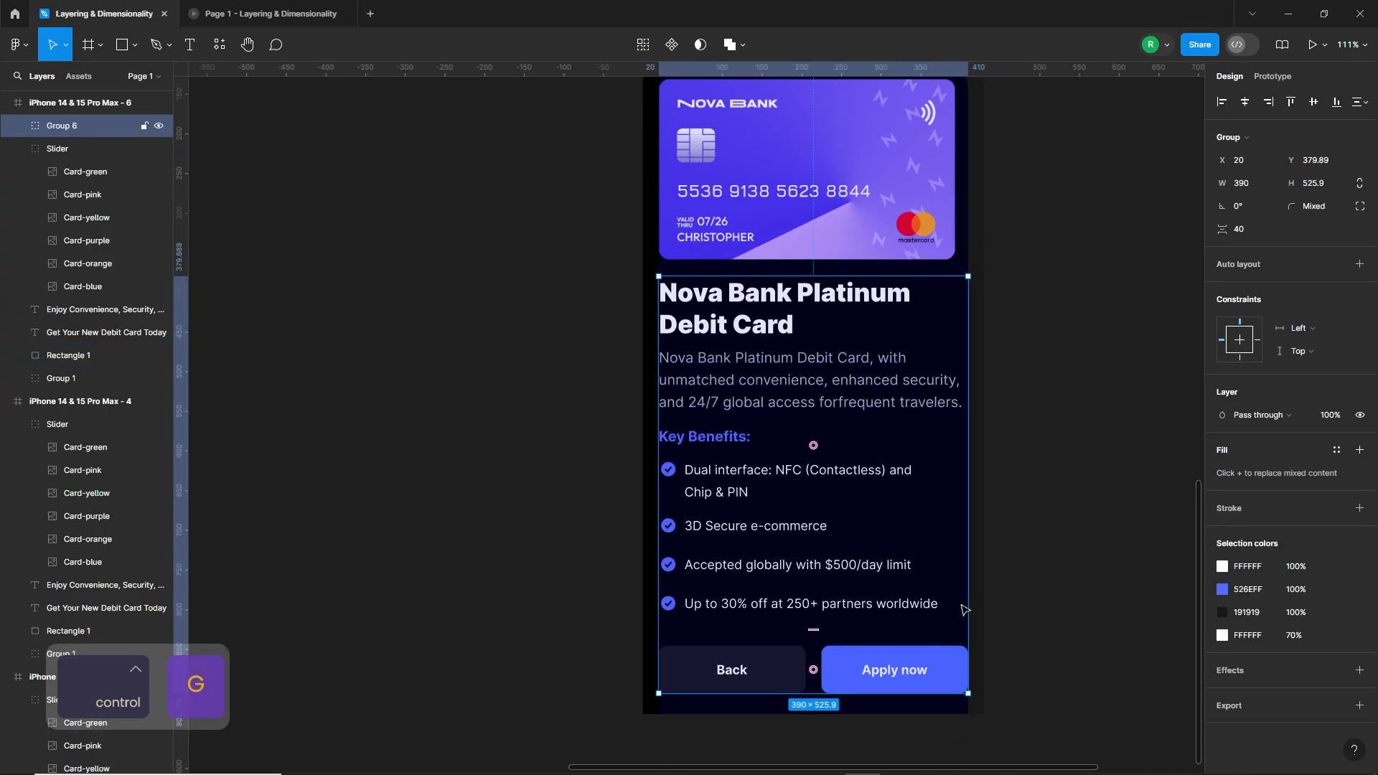
Step: Turn off the column layout grid on the frame iPhone 14 & 15 Pro Max - 6
{"action": "scroll", "coordinate": [835, 653], "scroll_direction": "down", "scroll_amount": 5}
{"action": "left_click", "coordinate": [950, 445]}
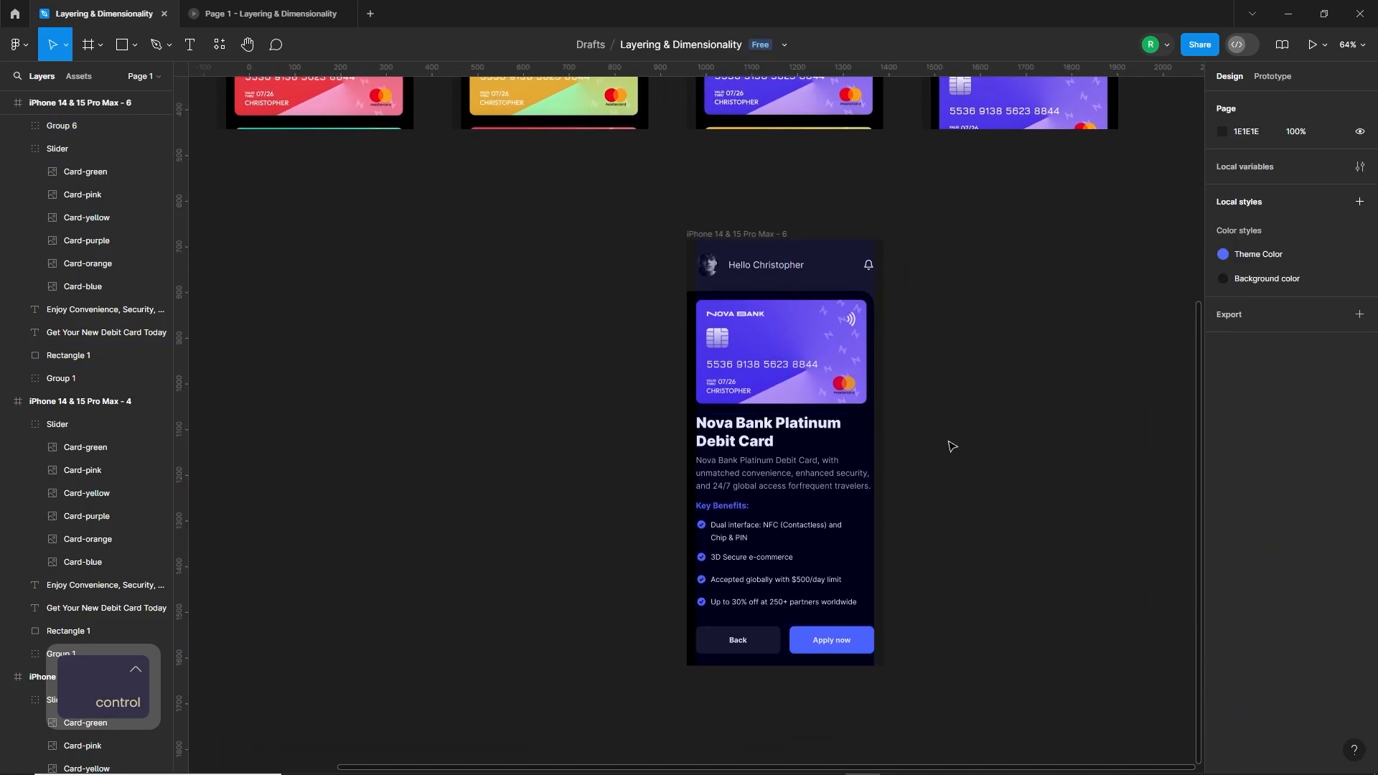
{"action": "left_click", "coordinate": [768, 235]}
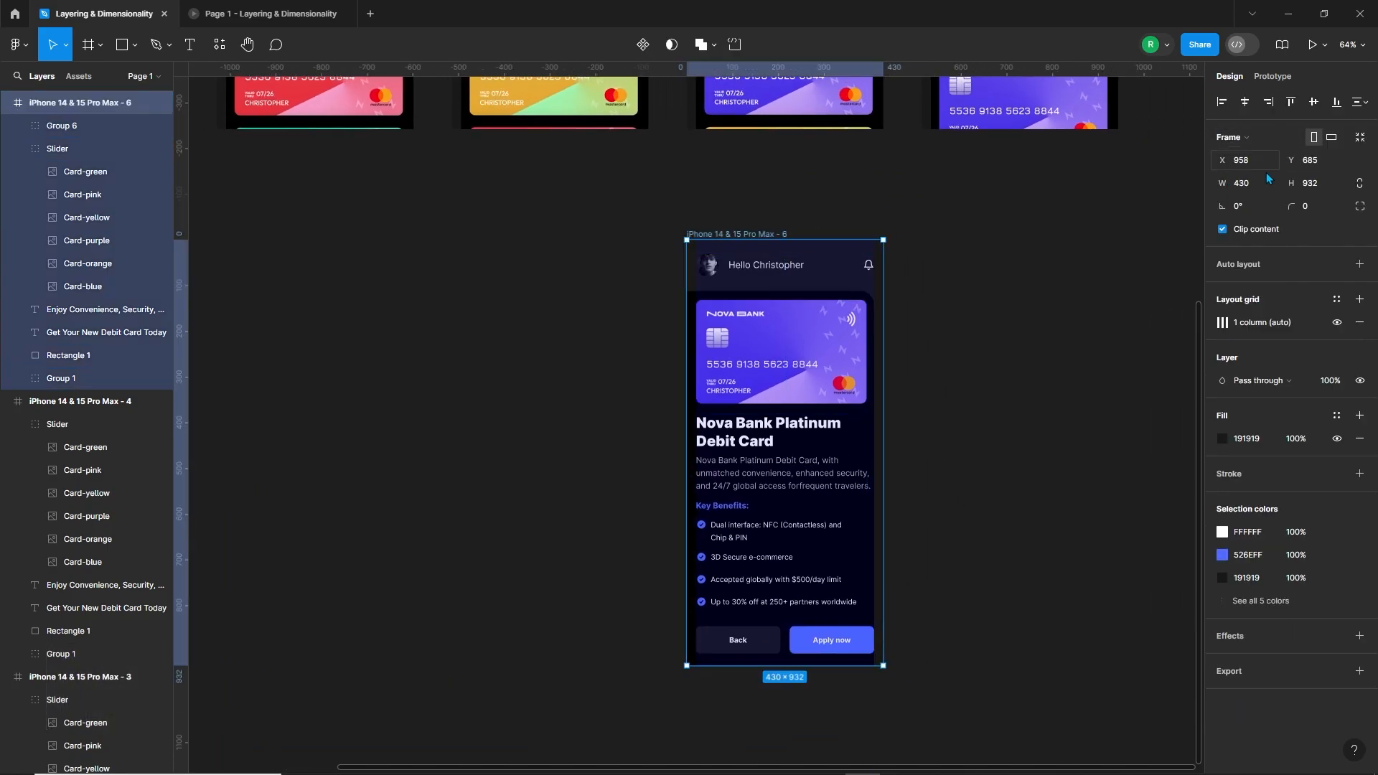
{"action": "left_click", "coordinate": [1015, 411]}
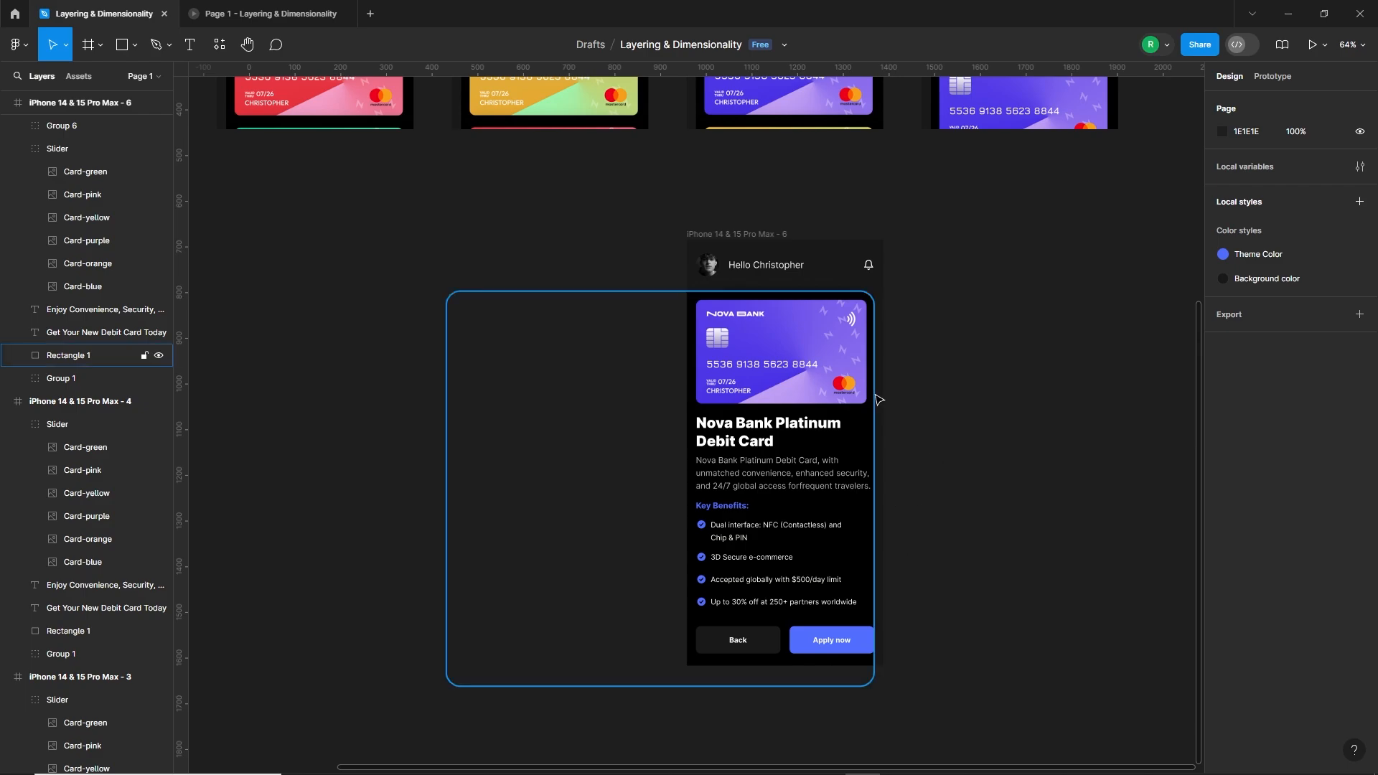
Step: Draw a rectangle about 151 × 559 px over the screen's lower right edge, from just below the card at X 386
{"action": "scroll", "coordinate": [886, 424], "scroll_direction": "up", "scroll_amount": 2}
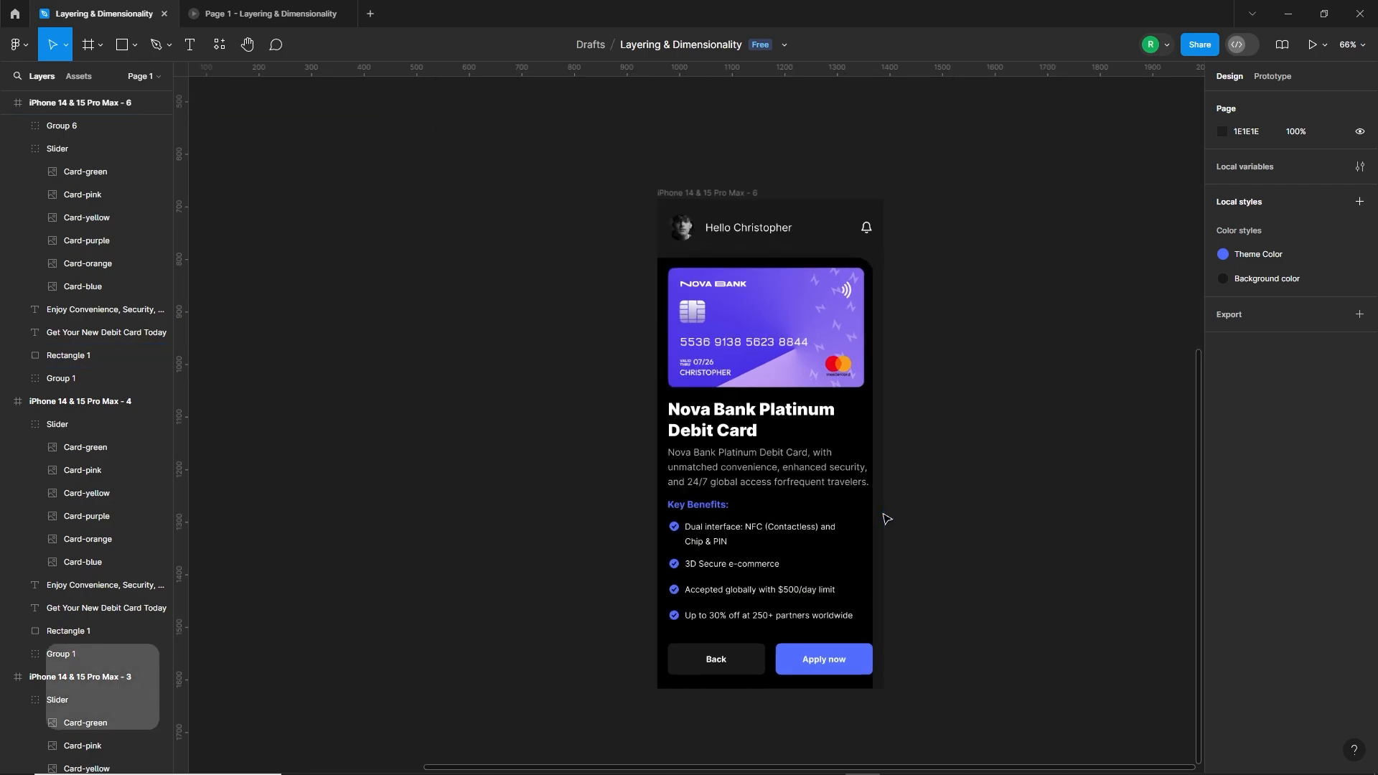
{"action": "left_click", "coordinate": [865, 423], "text": "ctrl"}
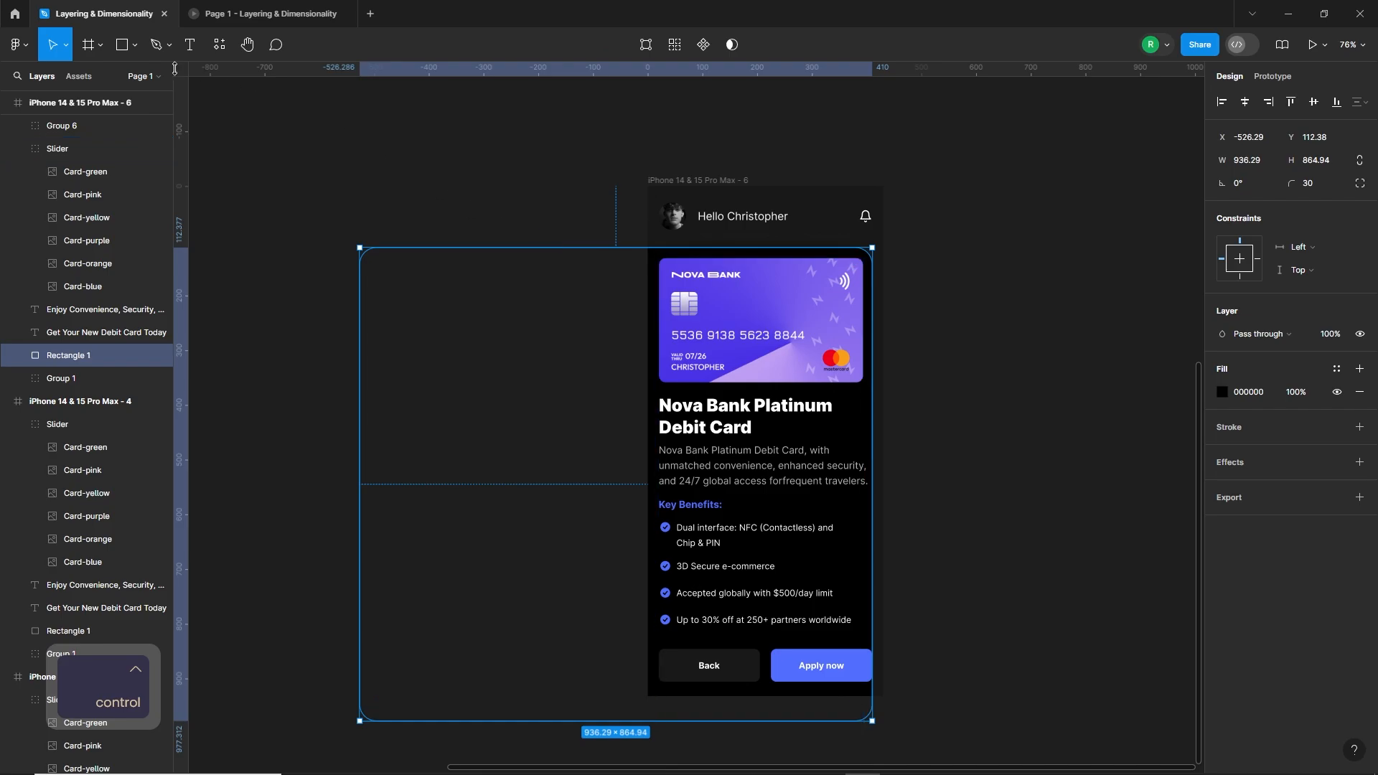
{"action": "left_click", "coordinate": [122, 45]}
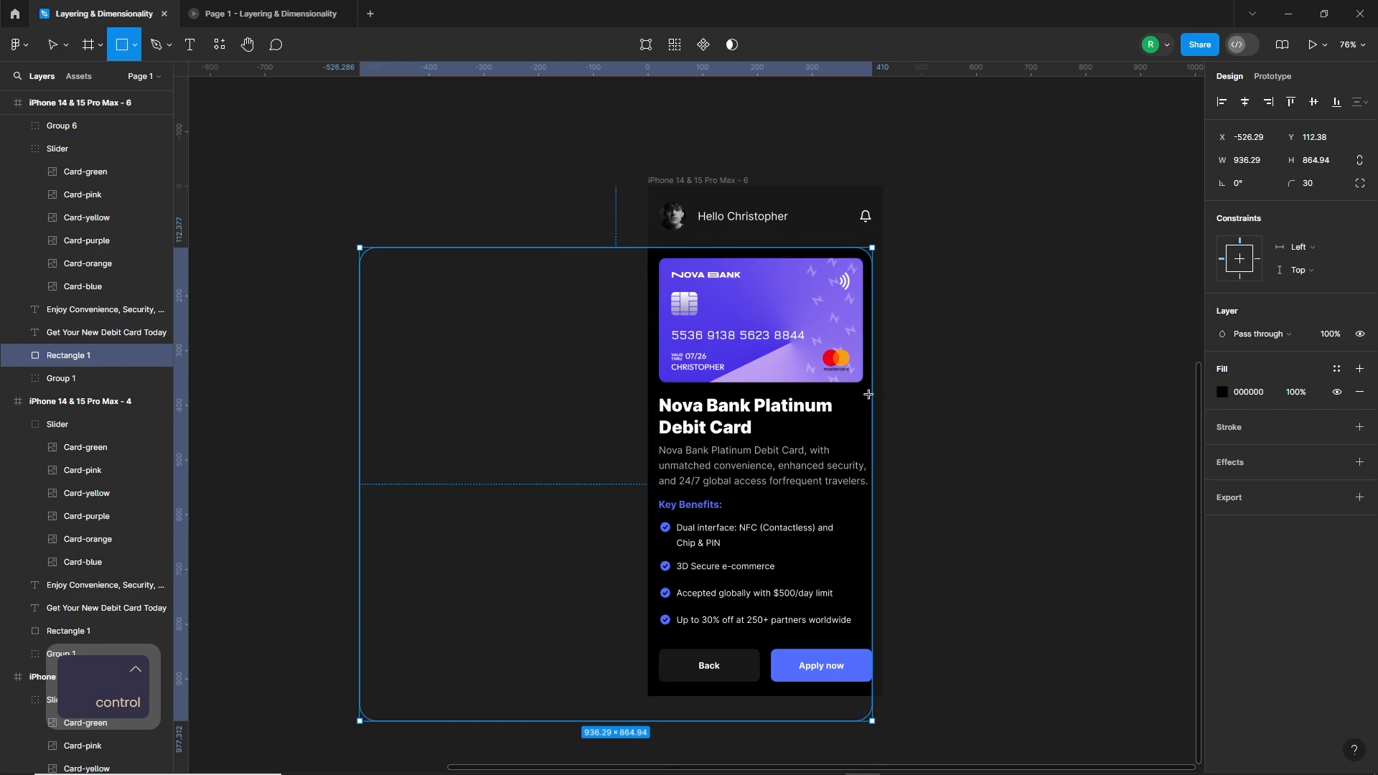
{"action": "mouse_move", "coordinate": [866, 391]}
{"action": "left_mouse_down"}
{"action": "mouse_move", "coordinate": [938, 518]}
{"action": "mouse_move", "coordinate": [941, 696]}
{"action": "left_mouse_up"}
{"action": "left_click", "coordinate": [906, 723]}
{"action": "left_click", "coordinate": [868, 566]}
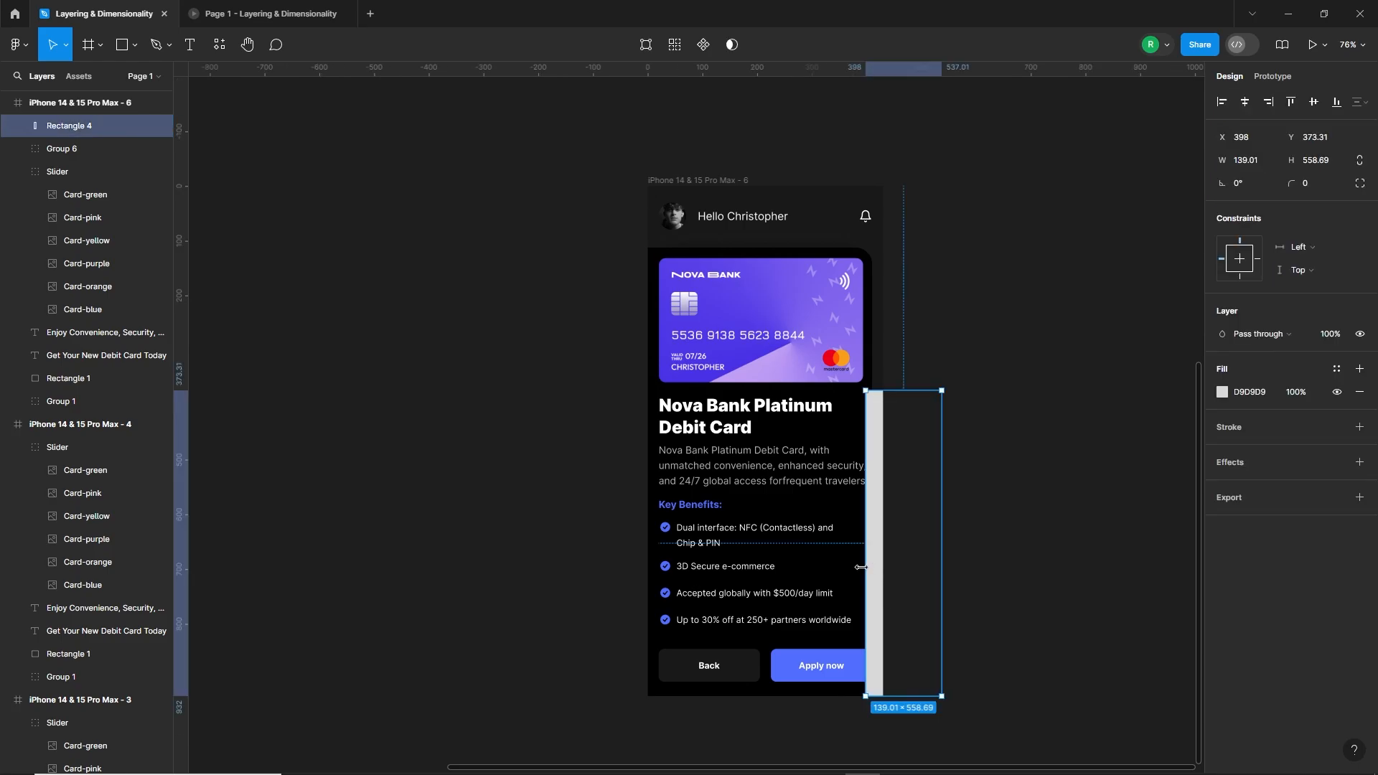
{"action": "left_click_drag", "start_coordinate": [861, 567], "coordinate": [857, 567]}
Step: Union the new rectangle with the large rounded background rectangle and send the combined shape behind the other layers
{"action": "left_click", "coordinate": [875, 382], "text": "shift"}
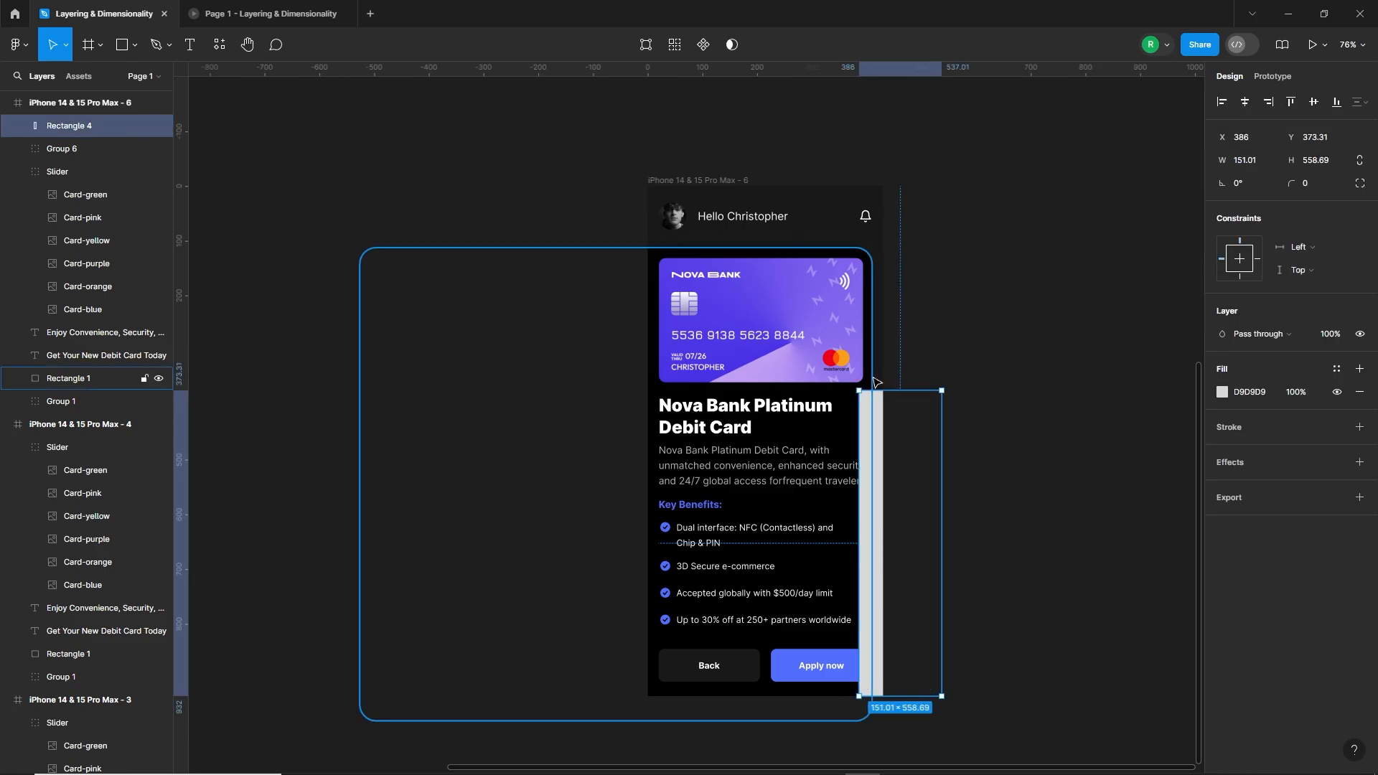
{"action": "left_click", "coordinate": [733, 44]}
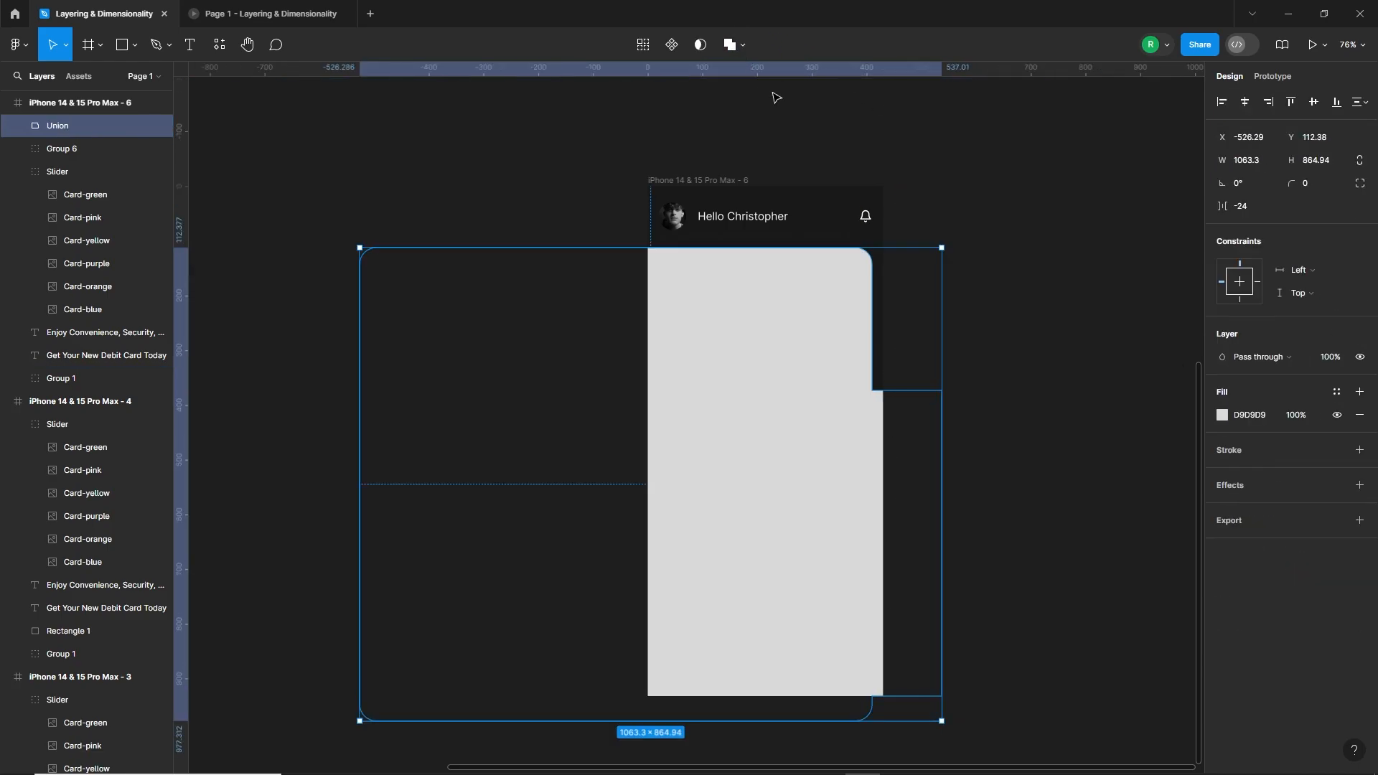
{"action": "key", "text": "ctrl+bracketleft"}
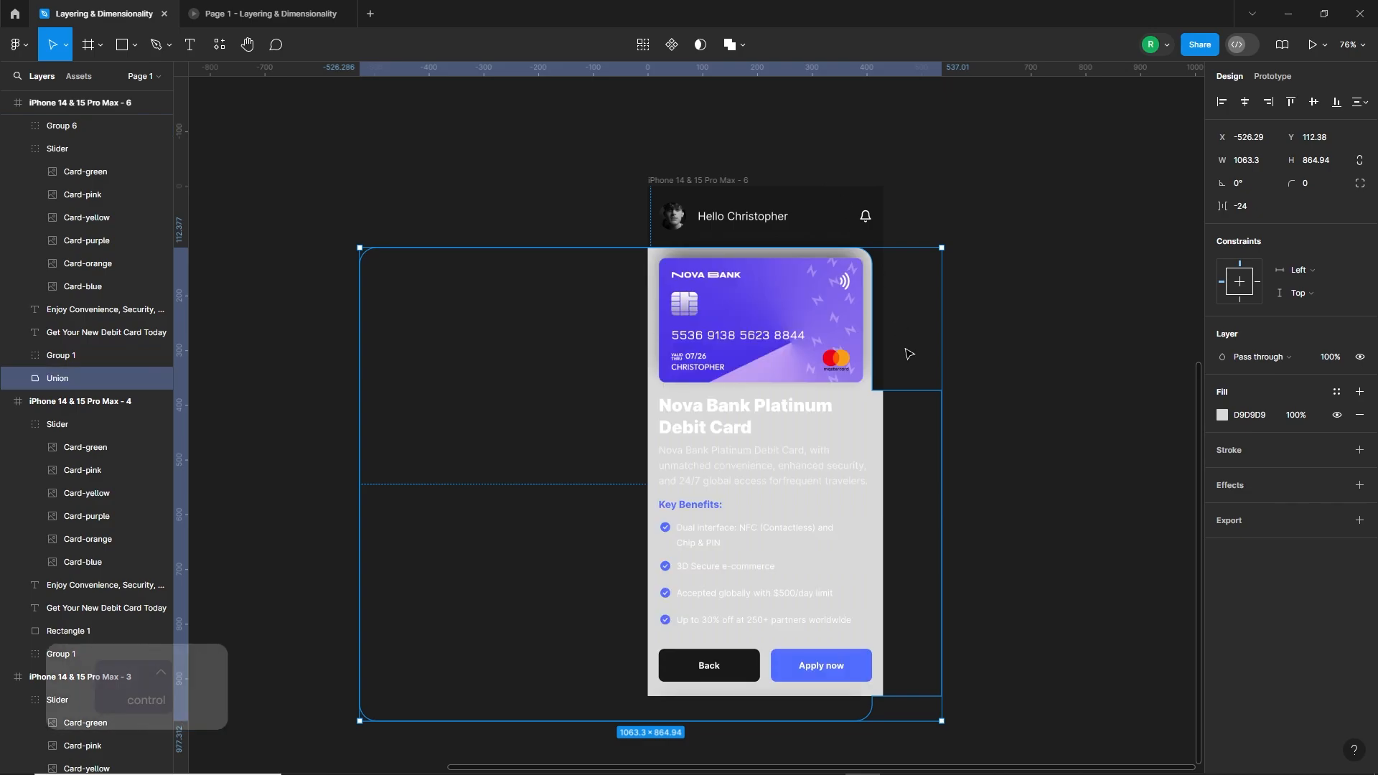
Step: Fill the combined background shape with black, 000000
{"action": "left_click", "coordinate": [1221, 416]}
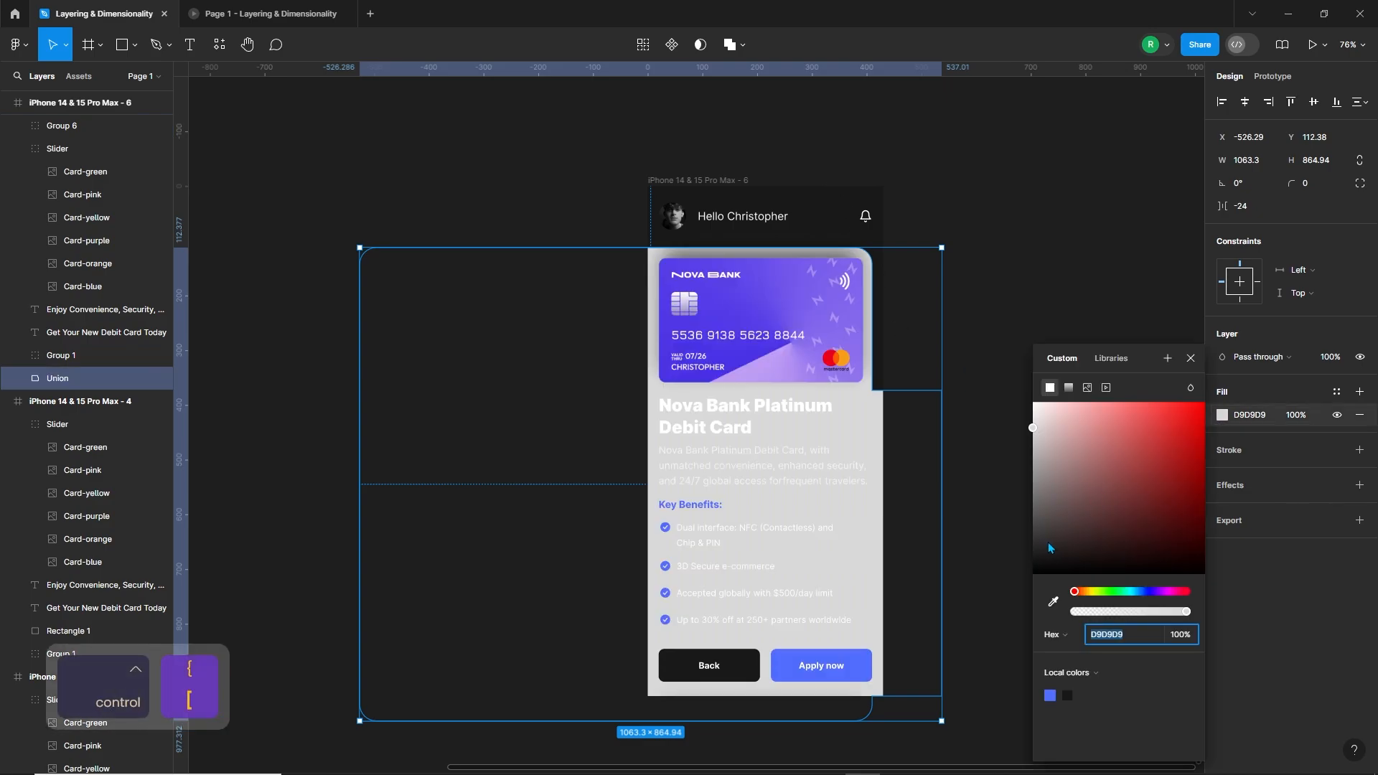
{"action": "left_click_drag", "start_coordinate": [1047, 549], "coordinate": [1006, 648]}
{"action": "left_click", "coordinate": [877, 415]}
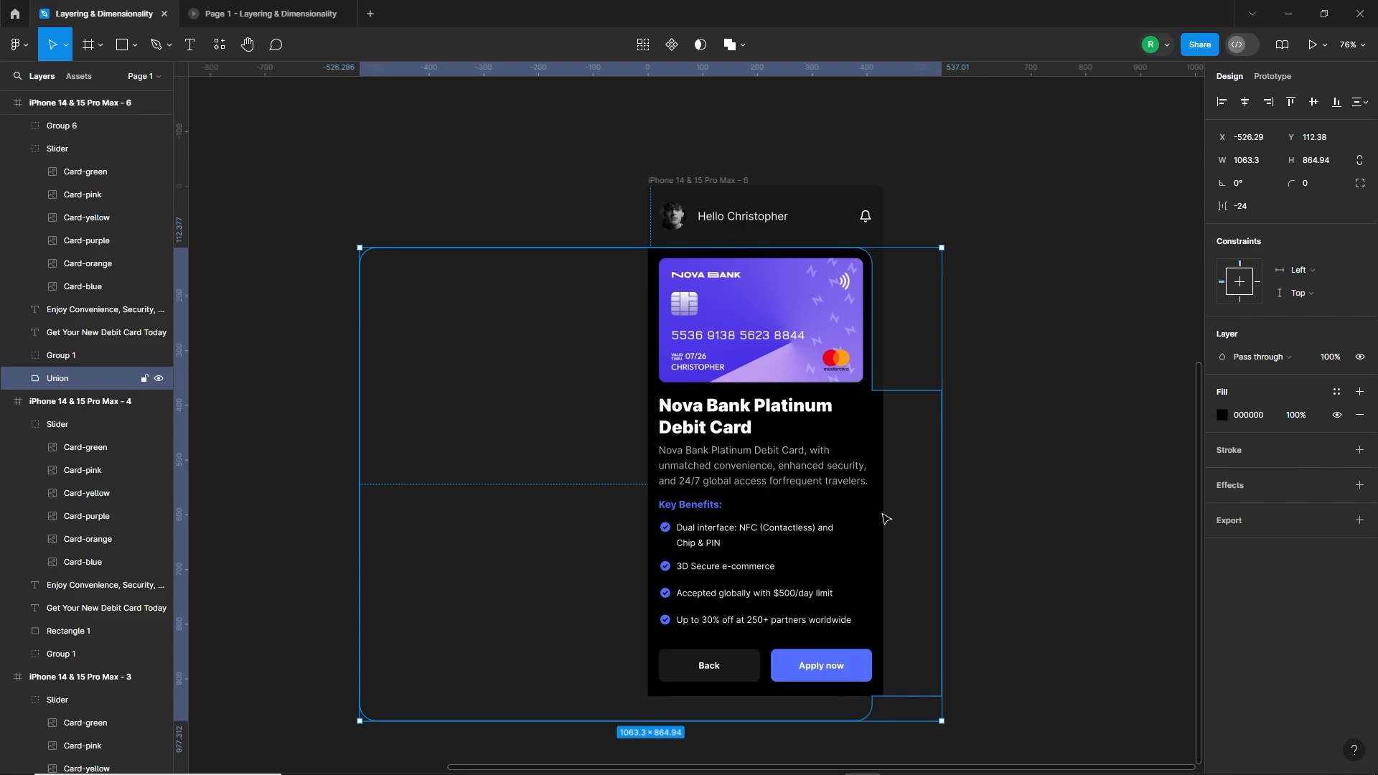
Step: Stretch Rectangle 4 inside the union downward to a height of 604 so it meets the rounded rectangle's lower edge
{"action": "double_click", "coordinate": [885, 407]}
{"action": "left_click_drag", "start_coordinate": [910, 696], "coordinate": [915, 720]}
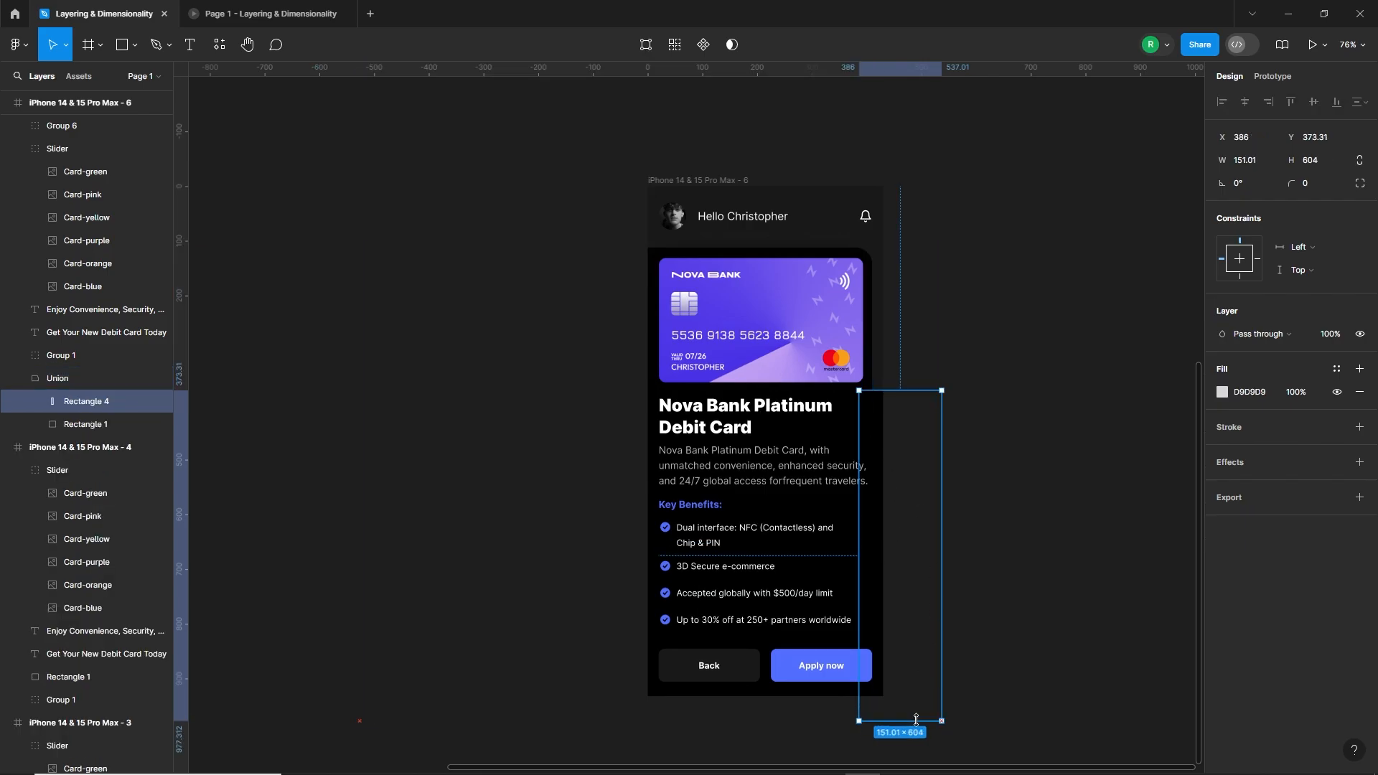
{"action": "left_click", "coordinate": [994, 397]}
Step: Set the union shape's corner radius to 20
{"action": "left_click", "coordinate": [877, 407]}
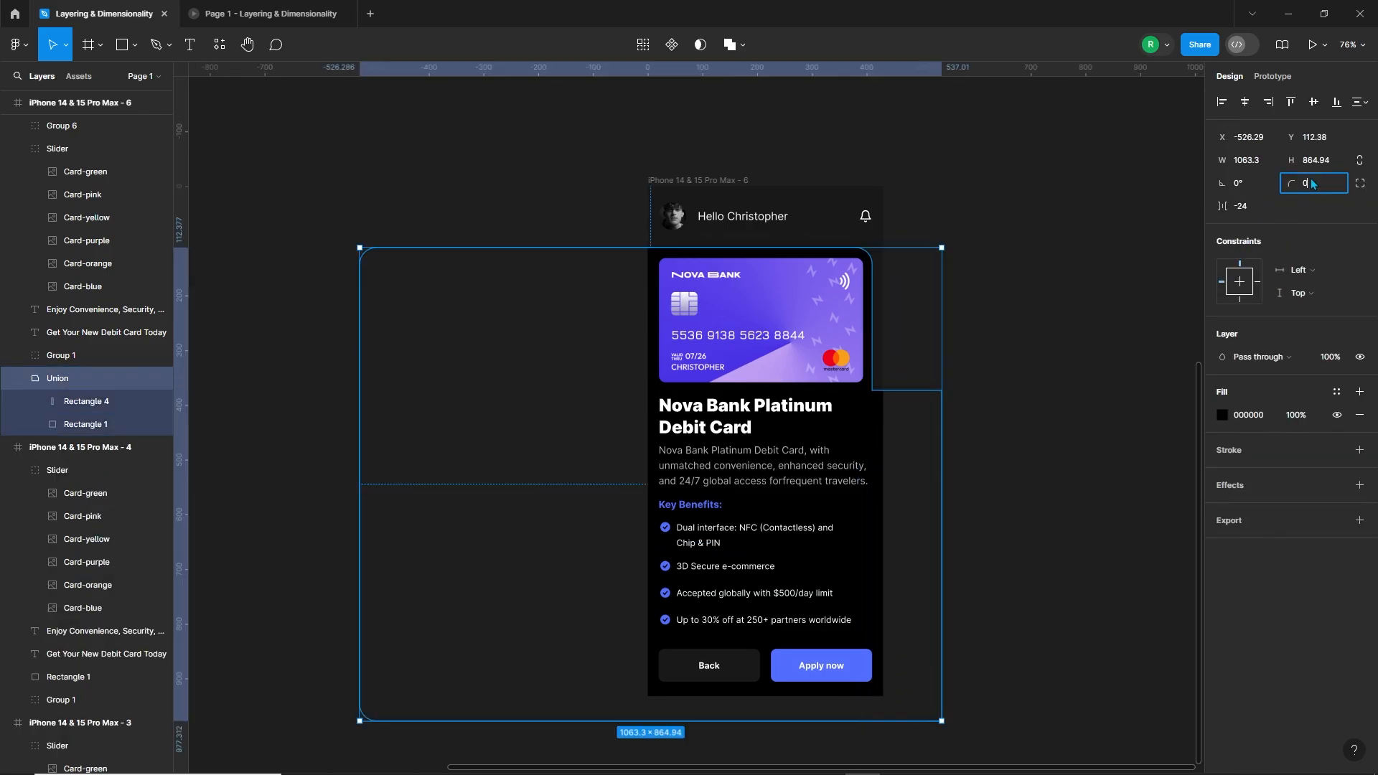
{"action": "type", "text": "10"}
{"action": "key", "text": "Return"}
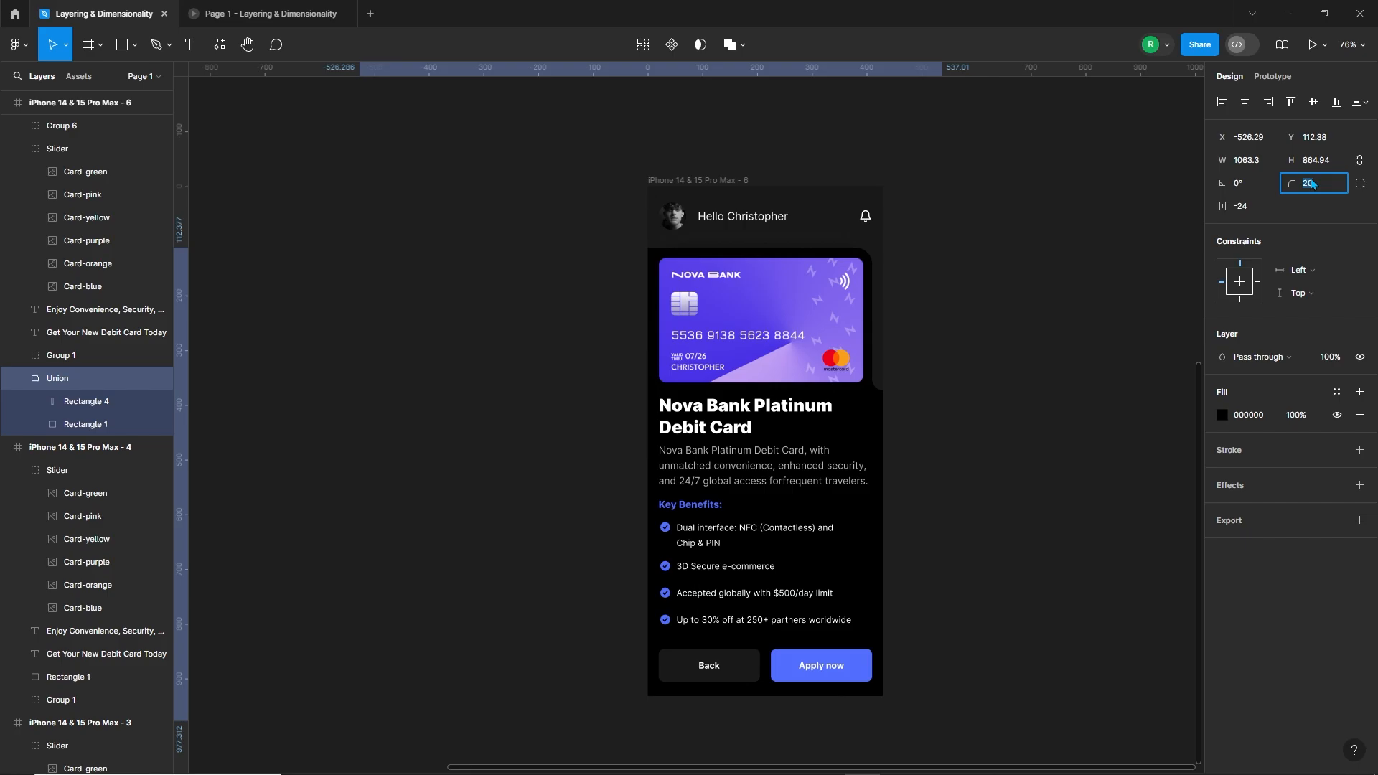
Step: Extend Rectangle 4's upper edge slightly upward inside the union, toward the bottom edge of the purple card
{"action": "left_click", "coordinate": [985, 361]}
{"action": "double_click", "coordinate": [877, 399]}
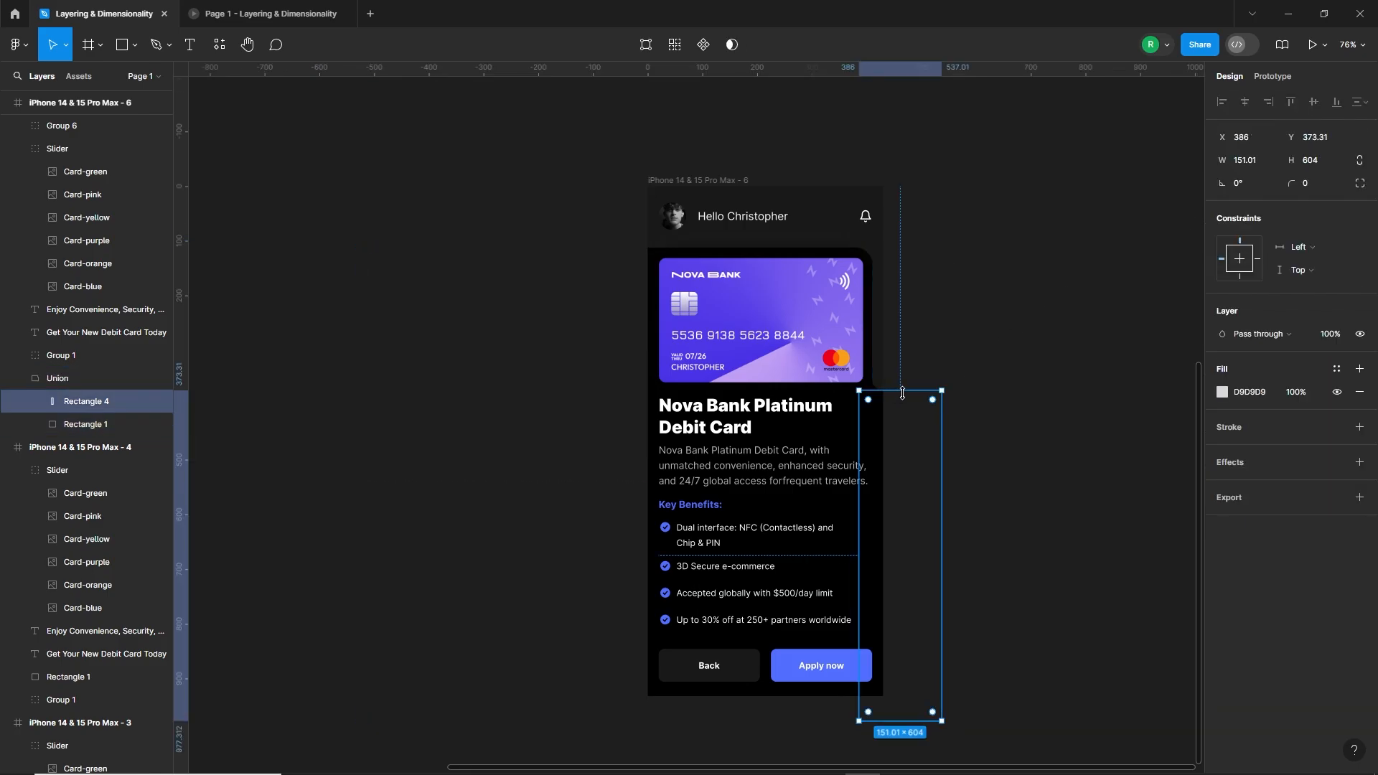
{"action": "left_click", "coordinate": [1021, 397]}
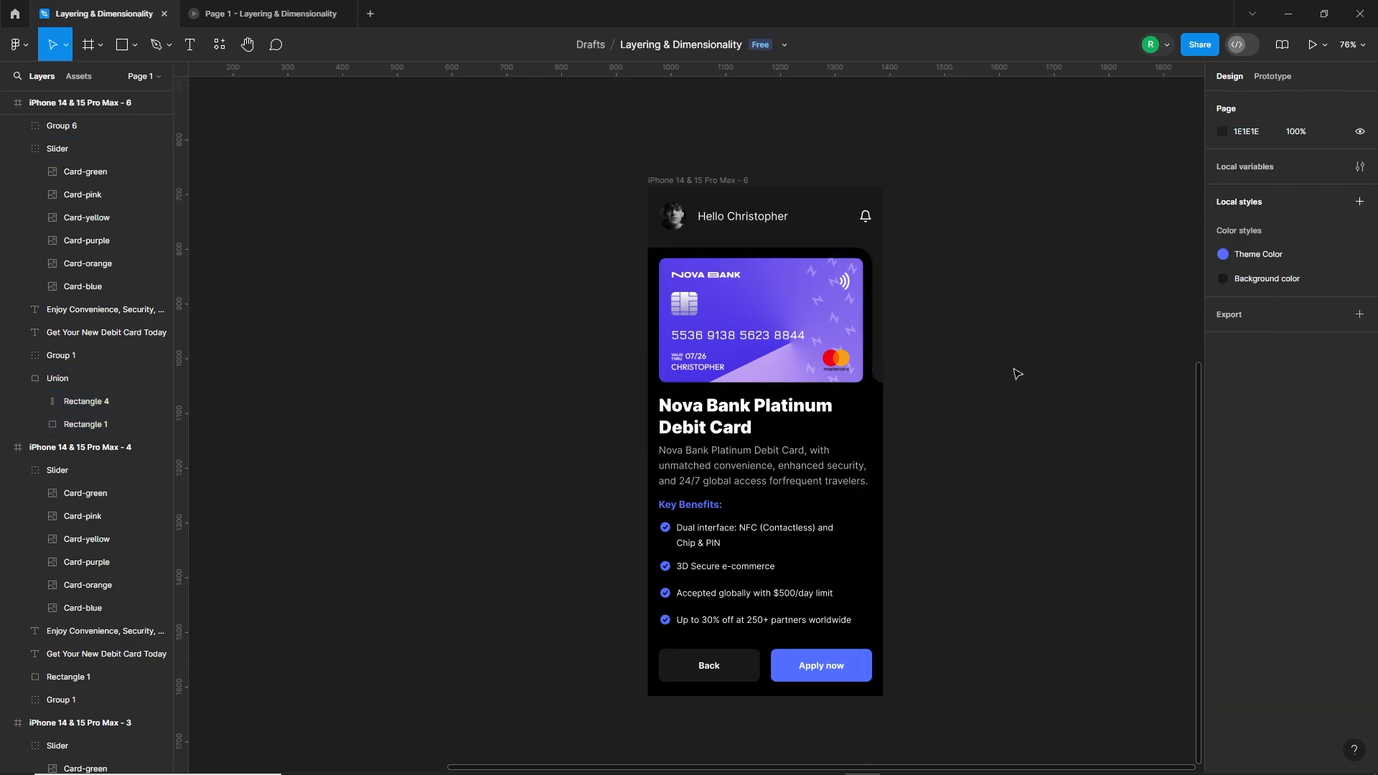
Step: Add an on-tap prototype link from Card-purple in iPhone 14 & 15 Pro Max - 4 to iPhone 14 & 15 Pro Max - 6
{"action": "scroll", "coordinate": [959, 363], "scroll_direction": "left", "scroll_amount": 2}
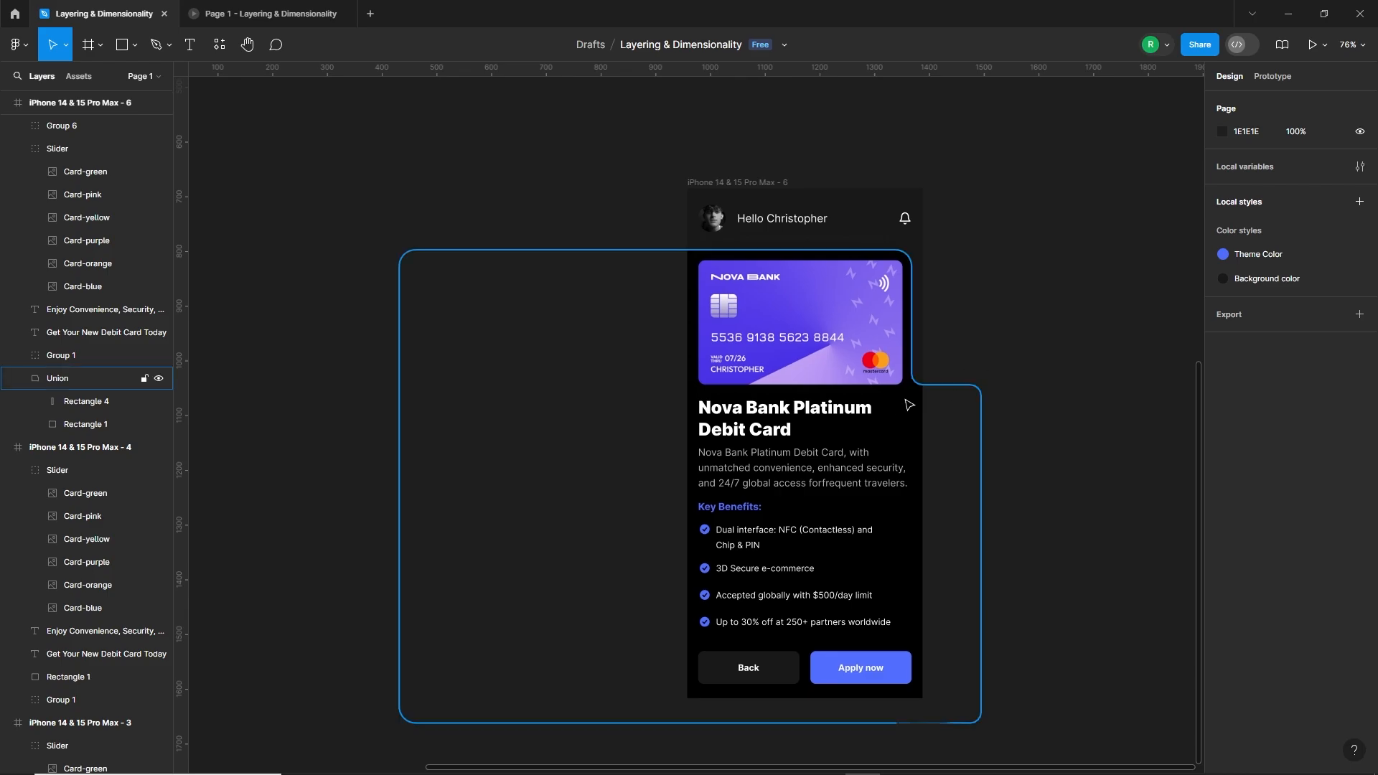
{"action": "scroll", "coordinate": [908, 405], "scroll_direction": "down", "scroll_amount": 5}
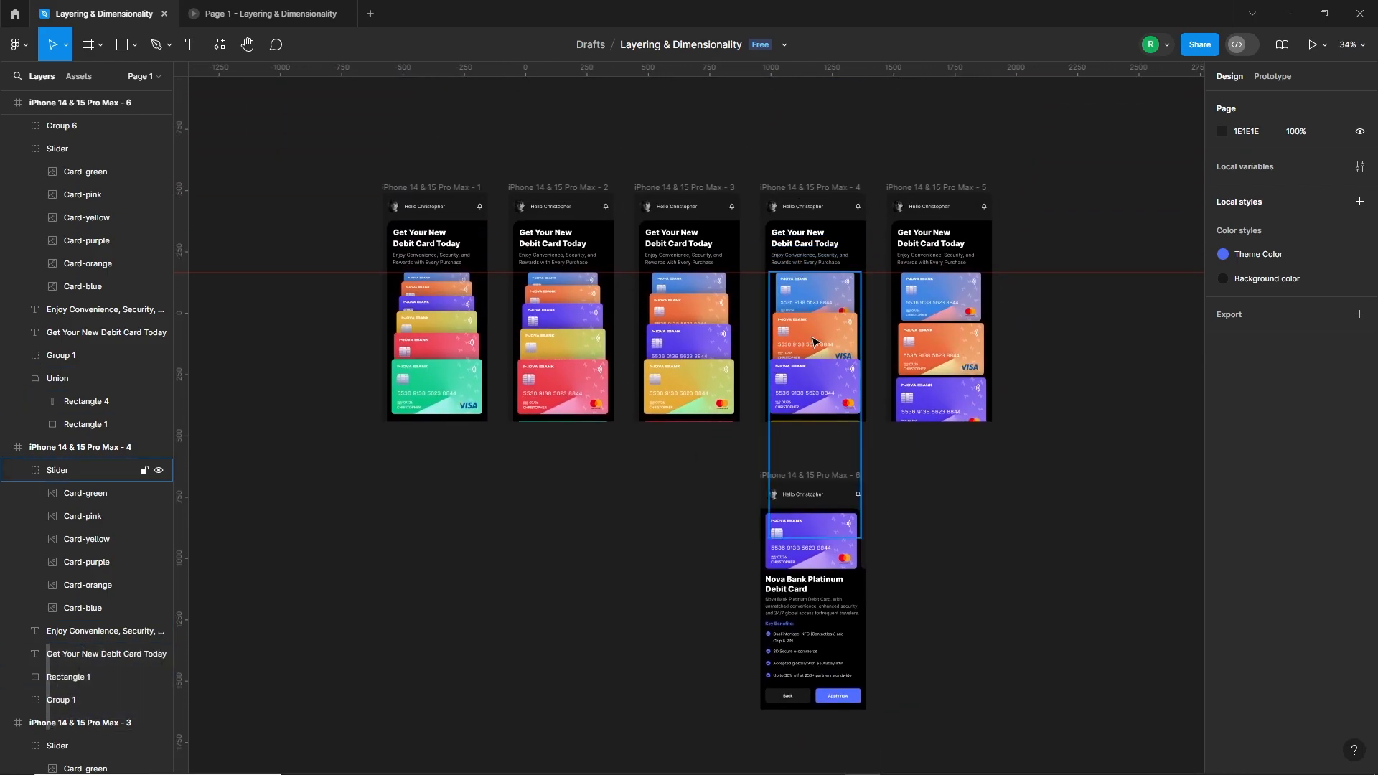
{"action": "left_click", "coordinate": [836, 391], "text": "ctrl"}
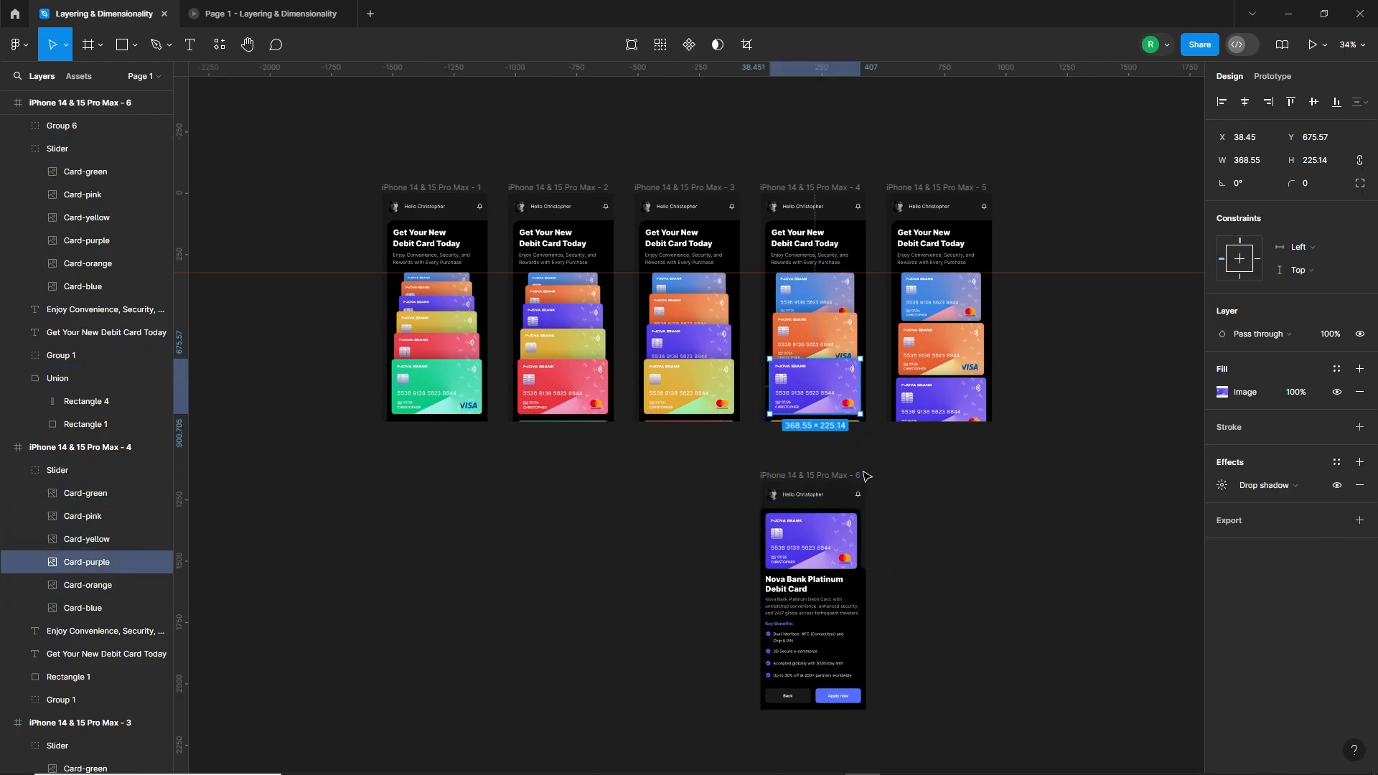
{"action": "left_click", "coordinate": [1288, 76]}
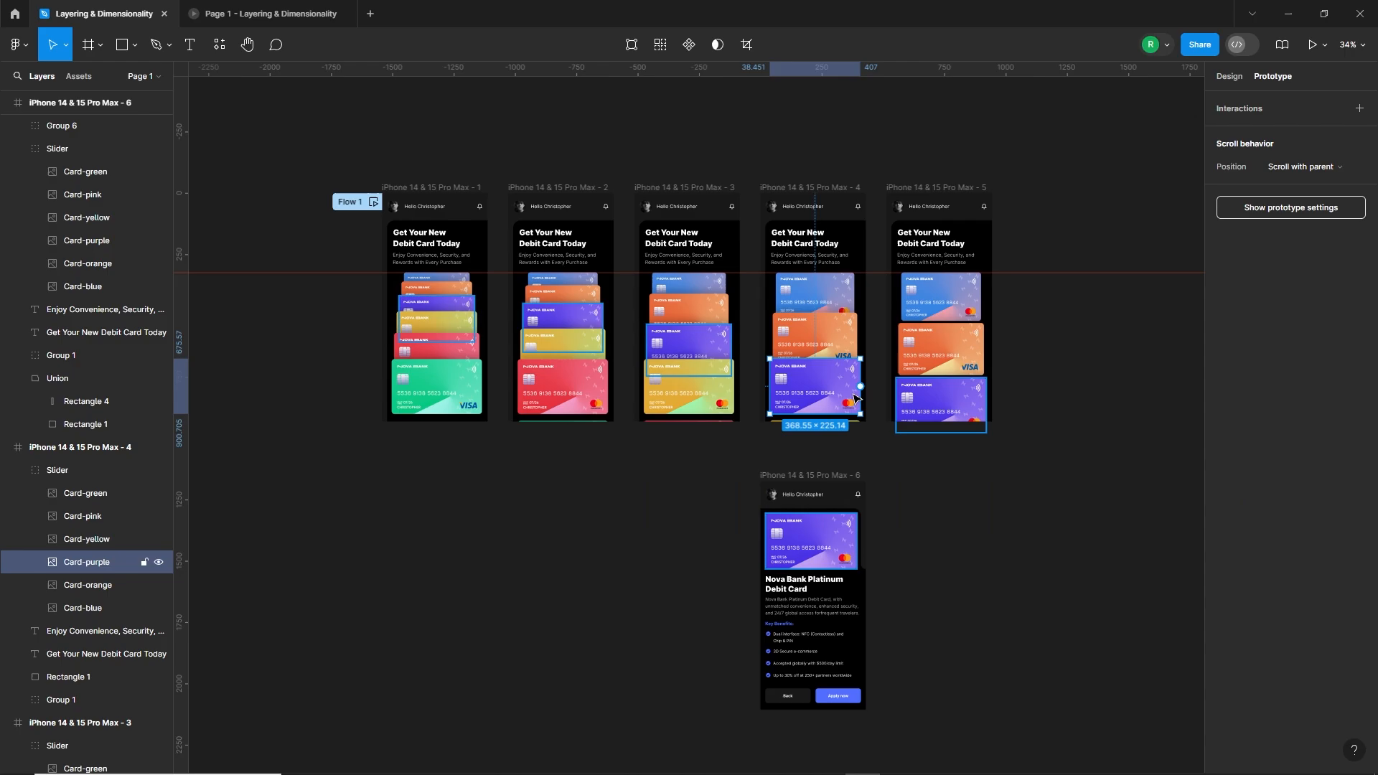
{"action": "left_click_drag", "start_coordinate": [859, 387], "coordinate": [829, 547]}
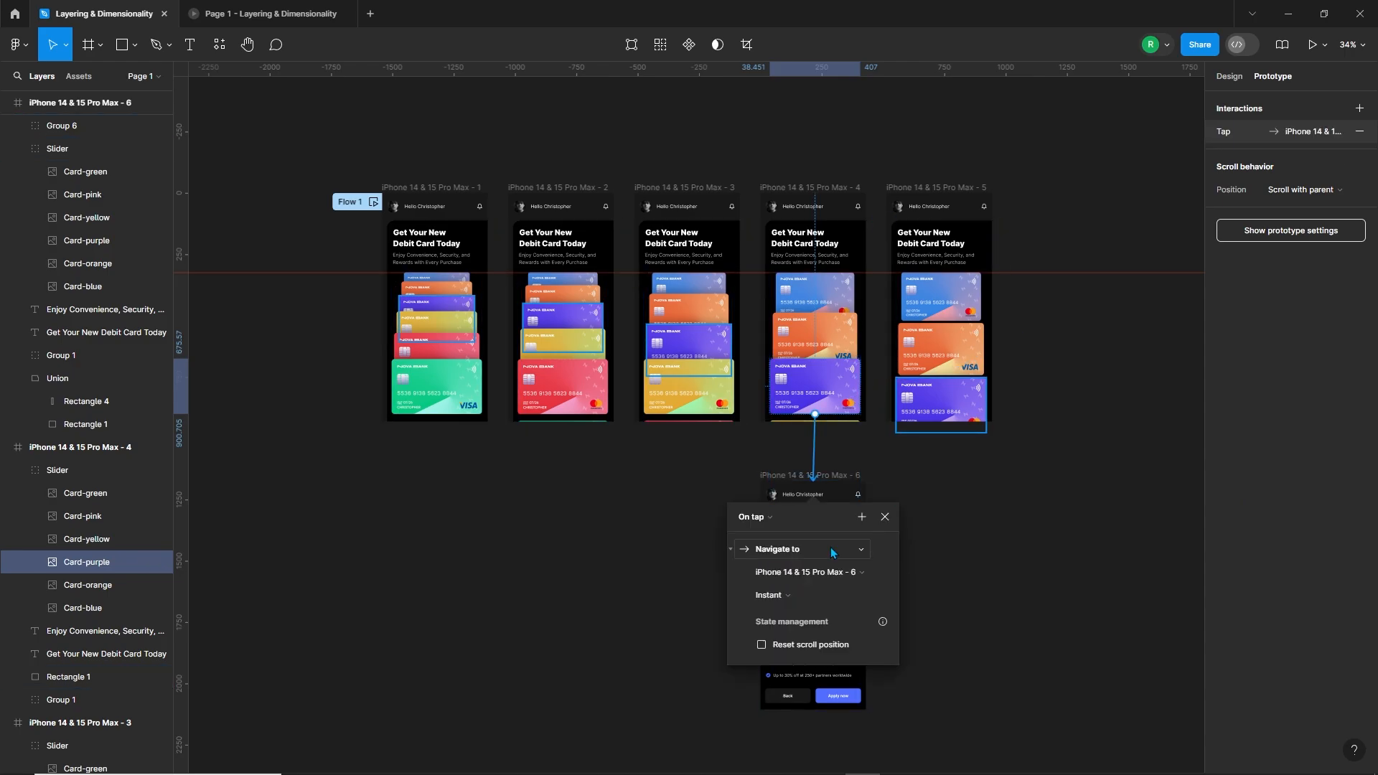
Step: Set the purple card link's transition to Smart animate with Gentle easing and a duration of 1000 ms
{"action": "left_click", "coordinate": [792, 590]}
{"action": "left_click", "coordinate": [790, 626]}
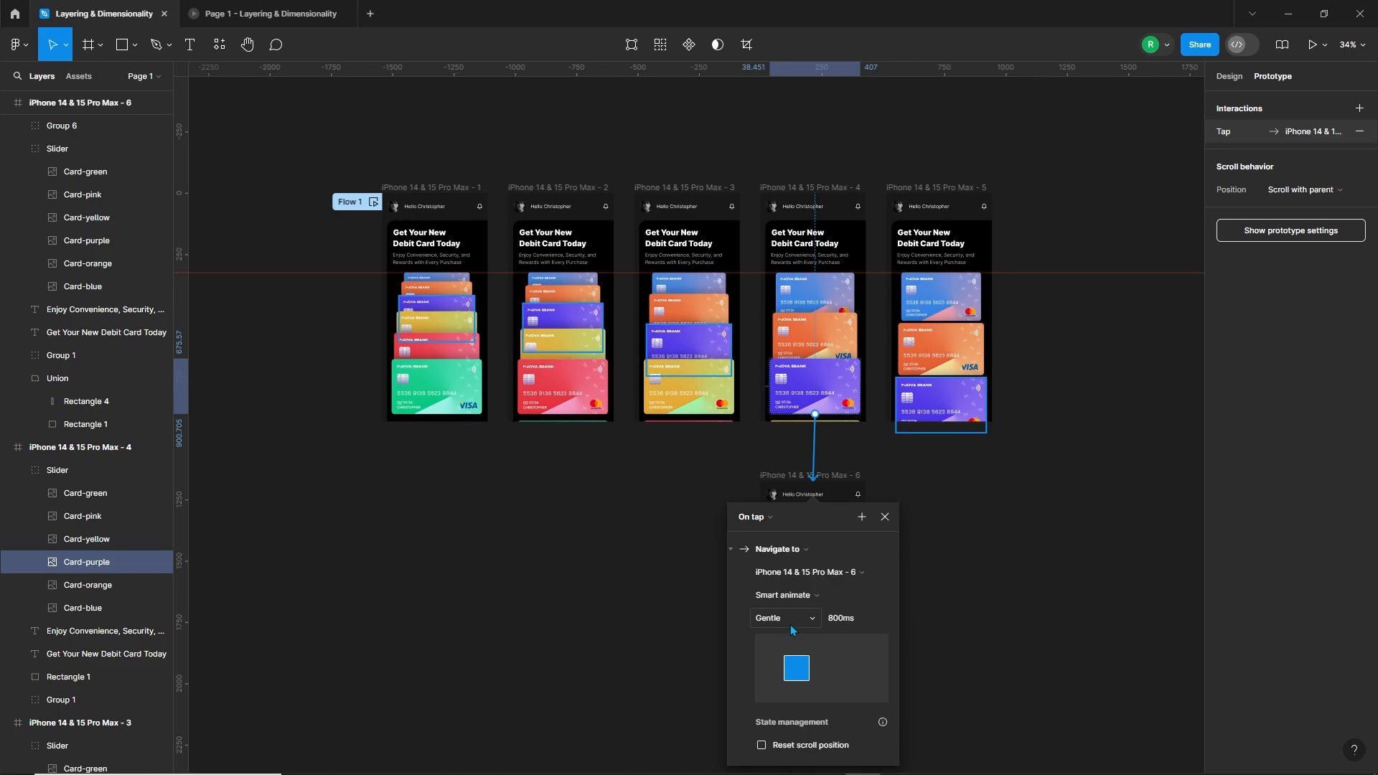
{"action": "left_click", "coordinate": [791, 617]}
{"action": "left_click", "coordinate": [793, 619]}
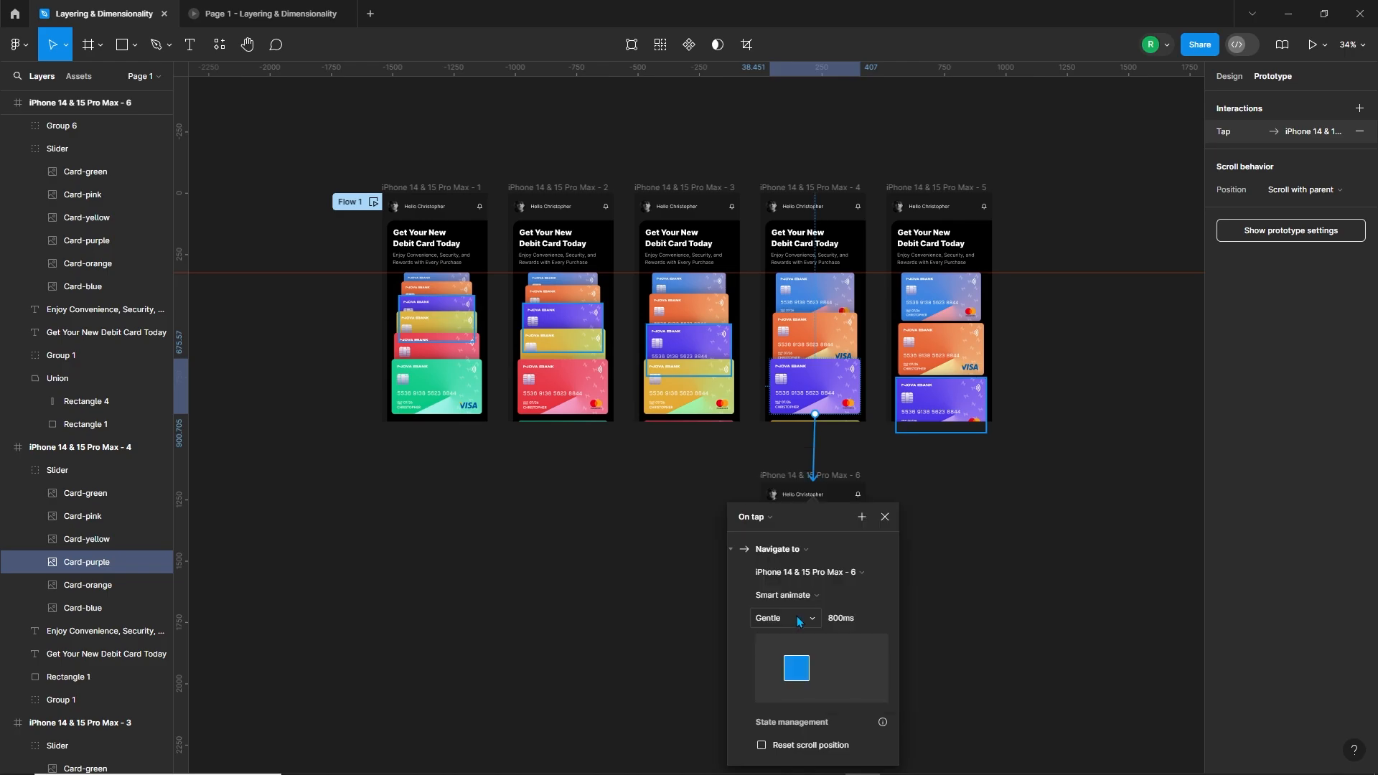
{"action": "left_click", "coordinate": [858, 617]}
{"action": "type", "text": "1000"}
{"action": "key", "text": "Return"}
Step: Preview the prototype and open the detail screen from the purple card to test the transition
{"action": "left_click", "coordinate": [997, 557]}
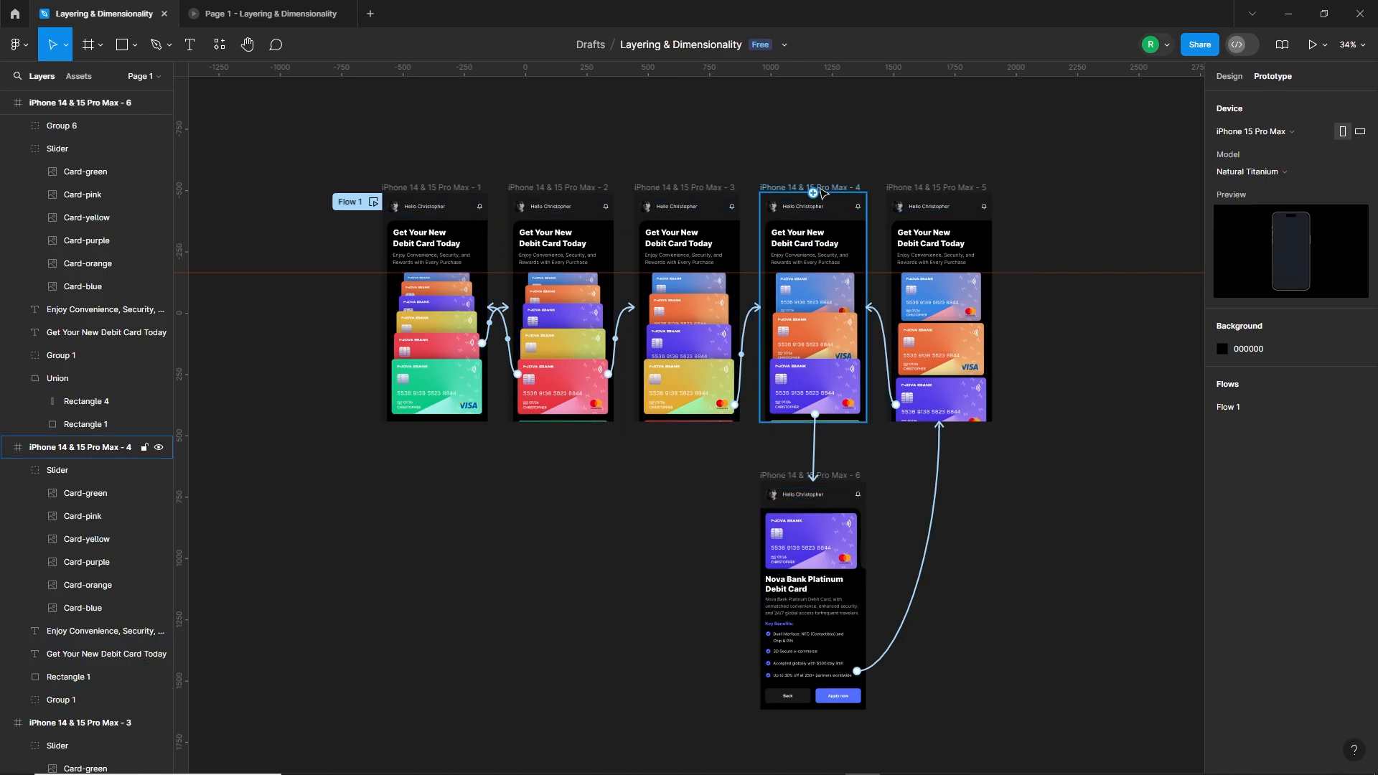
{"action": "left_click", "coordinate": [864, 302]}
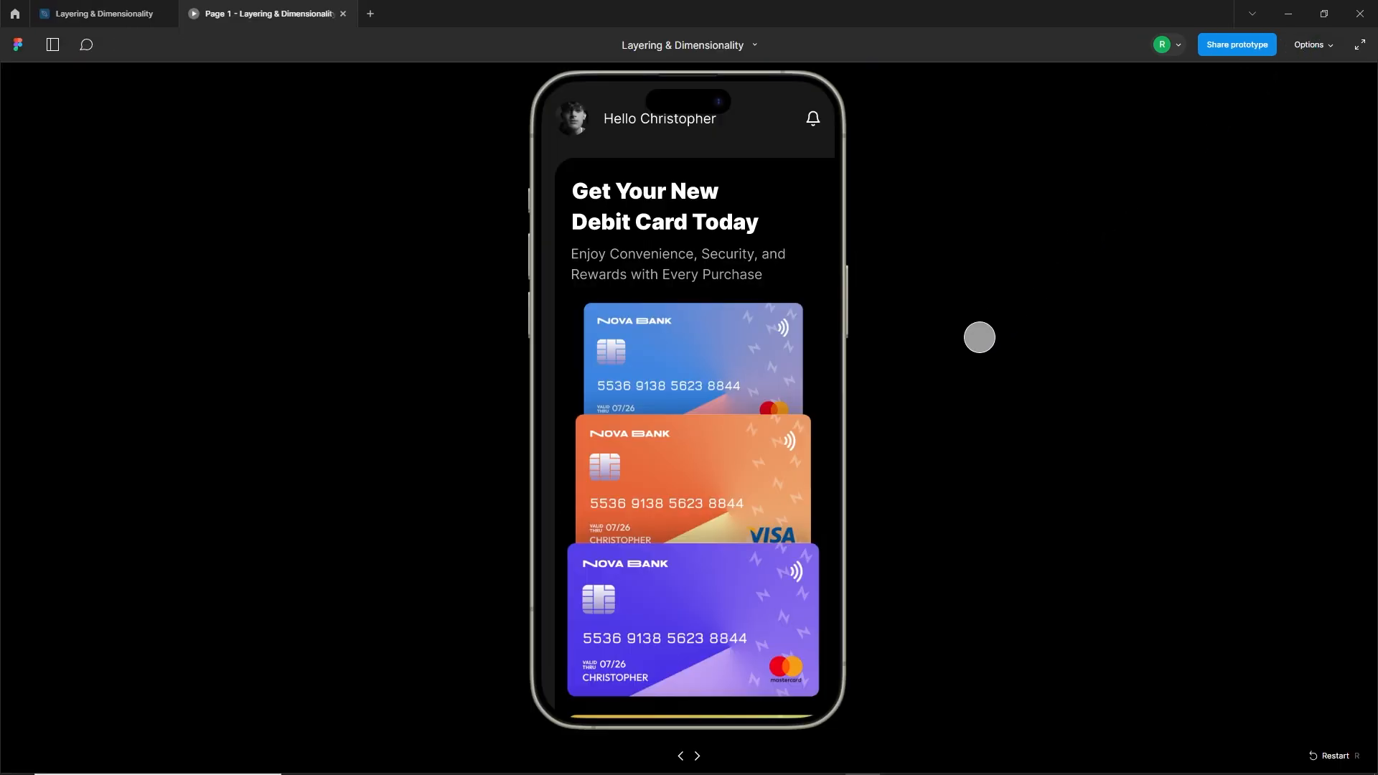
{"action": "left_click", "coordinate": [762, 587]}
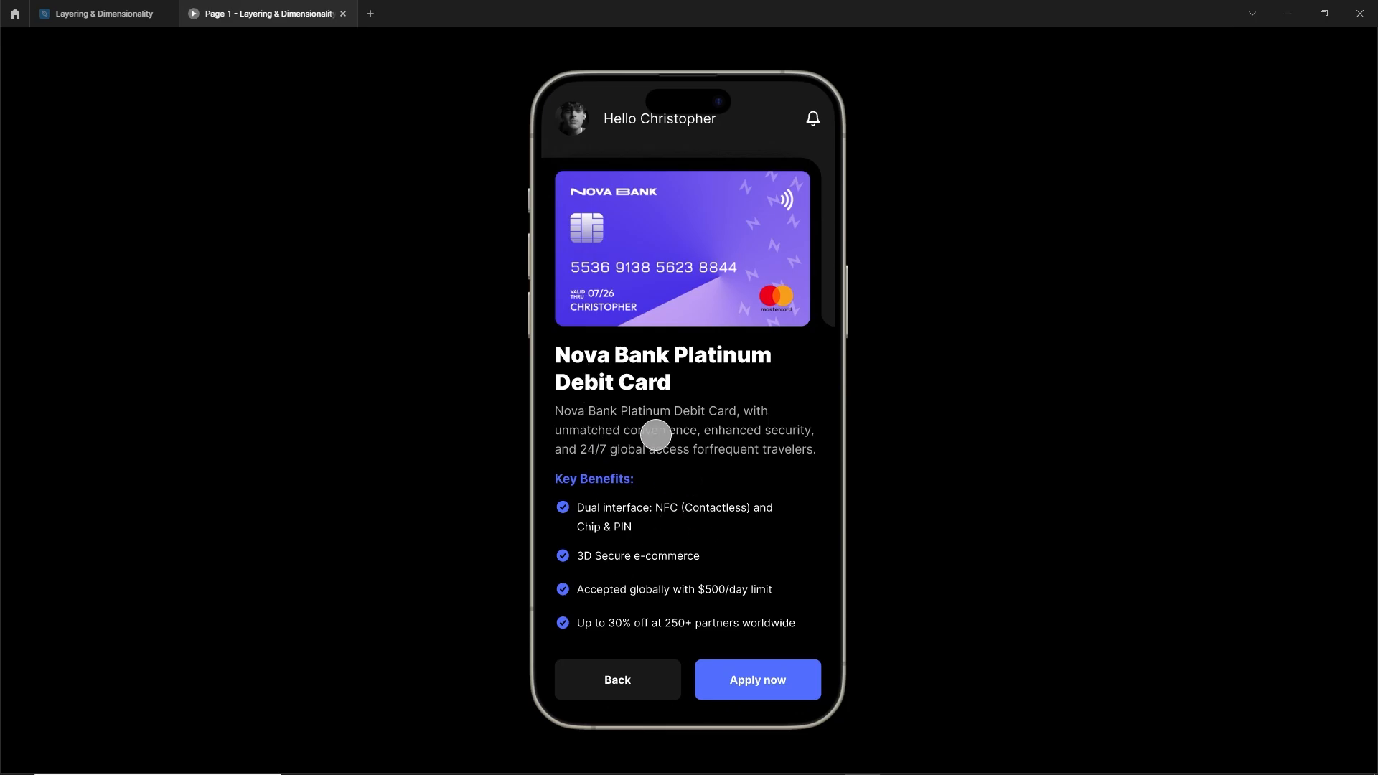
Step: Return to the design file and duplicate the detail content Group 6 into iPhone 14 & 15 Pro Max - 4 over the purple card
{"action": "left_click", "coordinate": [104, 14]}
{"action": "left_click", "coordinate": [935, 509]}
{"action": "left_click", "coordinate": [795, 627]}
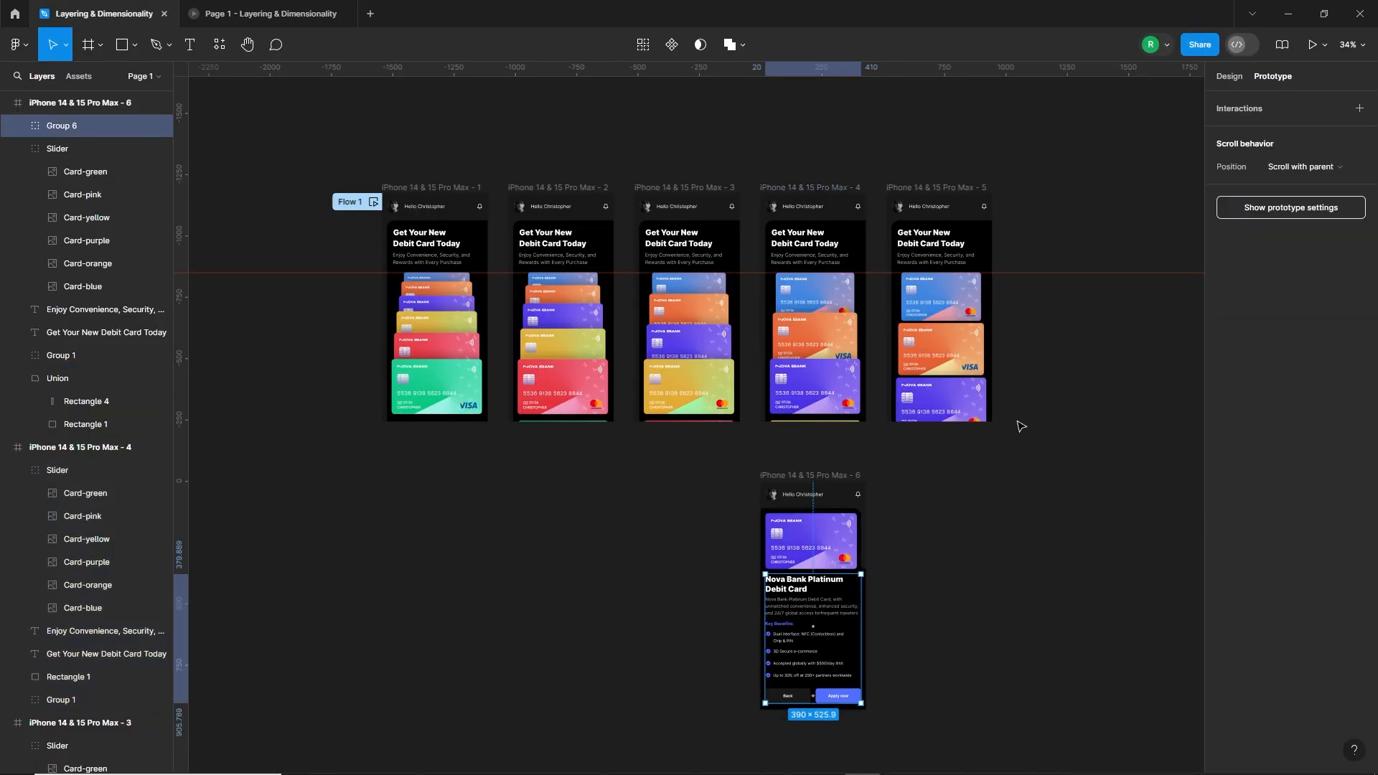
{"action": "left_click", "coordinate": [1227, 76]}
{"action": "left_click_drag", "start_coordinate": [845, 615], "coordinate": [825, 402]}
Step: Move the copied Group 6 straight down to Y 968.14, beyond the lower edge of iPhone 14 & 15 Pro Max - 4
{"action": "key", "text": "shift+Down"}
{"action": "key", "text": "shift+Down"}
{"action": "key", "text": "shift+Down"}
{"action": "key", "text": "shift+Down"}
{"action": "key", "text": "shift+Down"}
{"action": "key", "text": "shift+Down"}
{"action": "key", "text": "shift+Down"}
{"action": "key", "text": "shift+Down"}
{"action": "key", "text": "shift+Down"}
{"action": "key", "text": "shift+Down"}
{"action": "key", "text": "shift+Down"}
{"action": "key", "text": "shift+Down"}
{"action": "key", "text": "shift+Down"}
{"action": "key", "text": "shift+Down"}
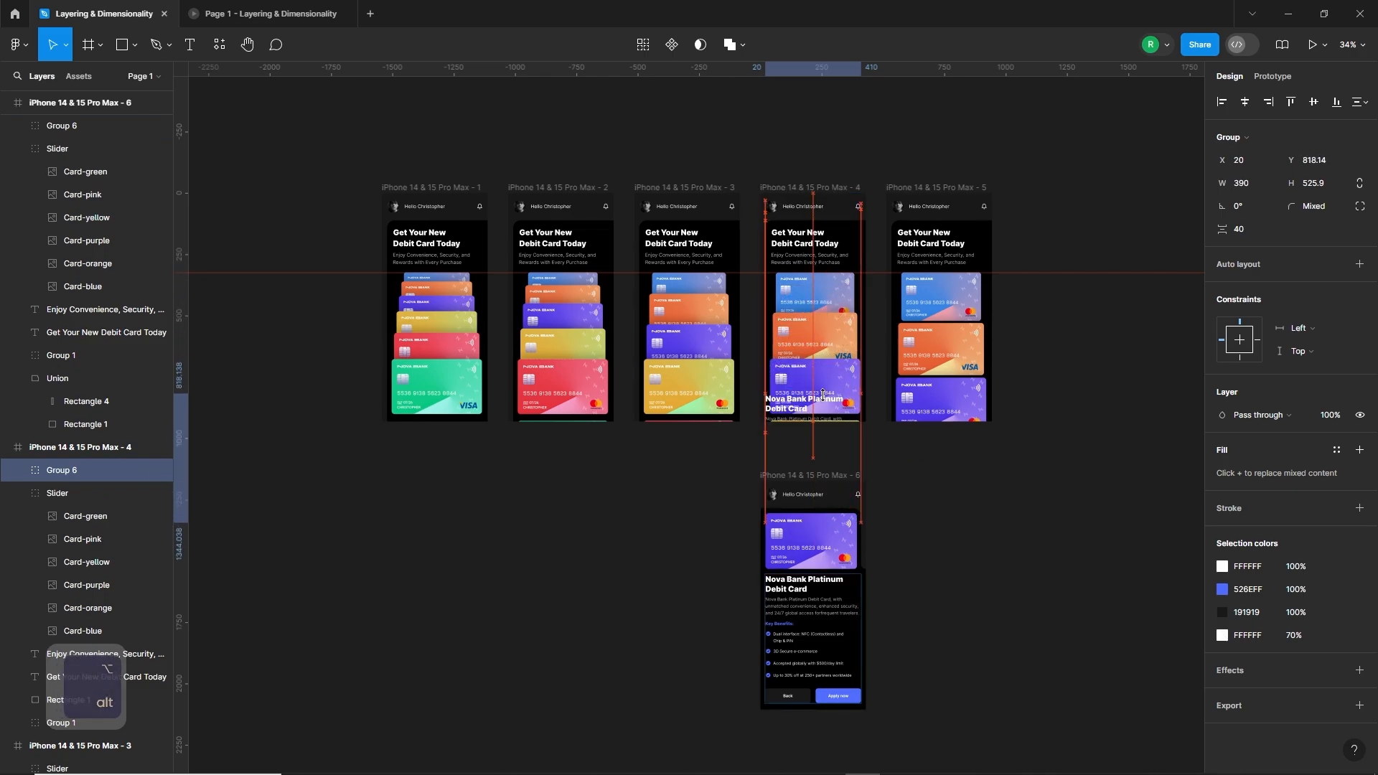
{"action": "key", "text": "shift+Down"}
{"action": "key", "text": "shift+Down"}
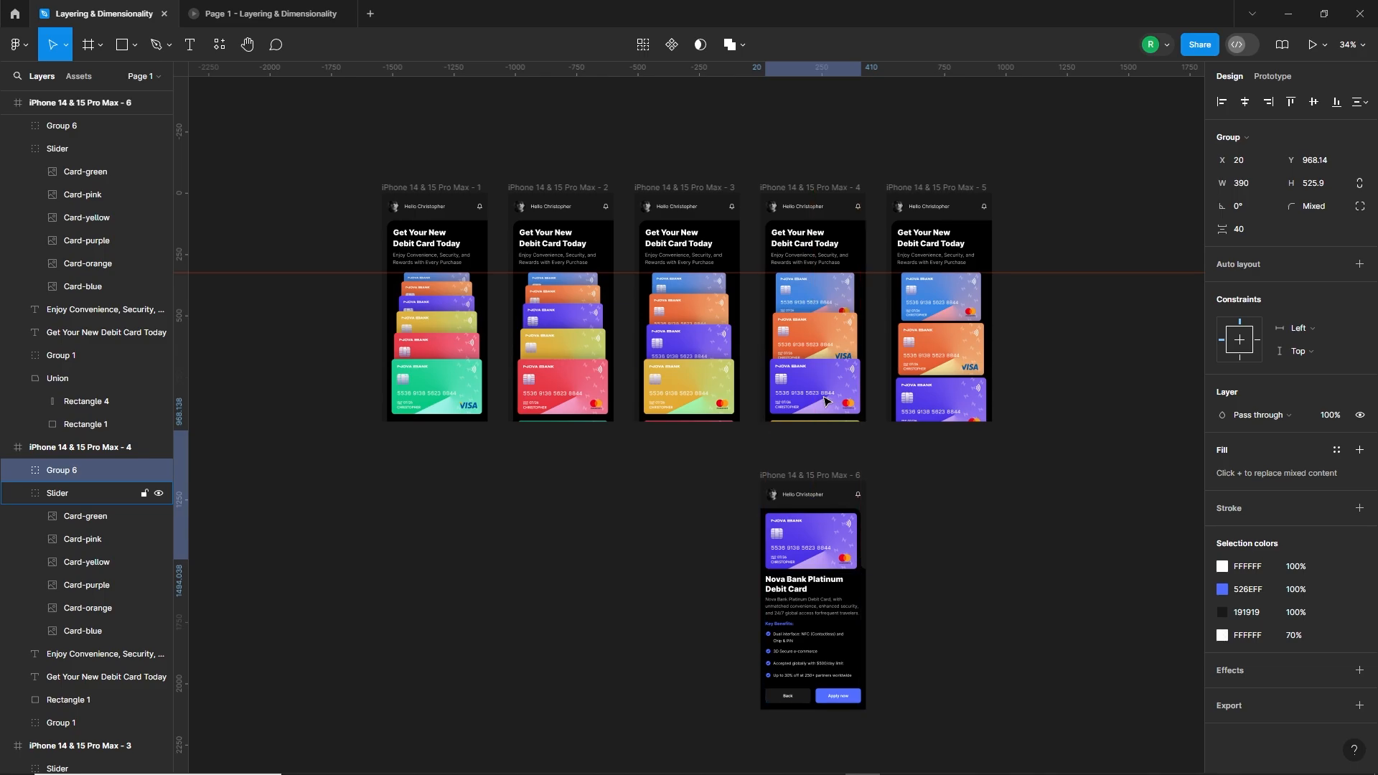
{"action": "left_click", "coordinate": [916, 615]}
Step: Restart the prototype preview and test going from the card slider to the purple card's detail screen
{"action": "left_click", "coordinate": [297, 13]}
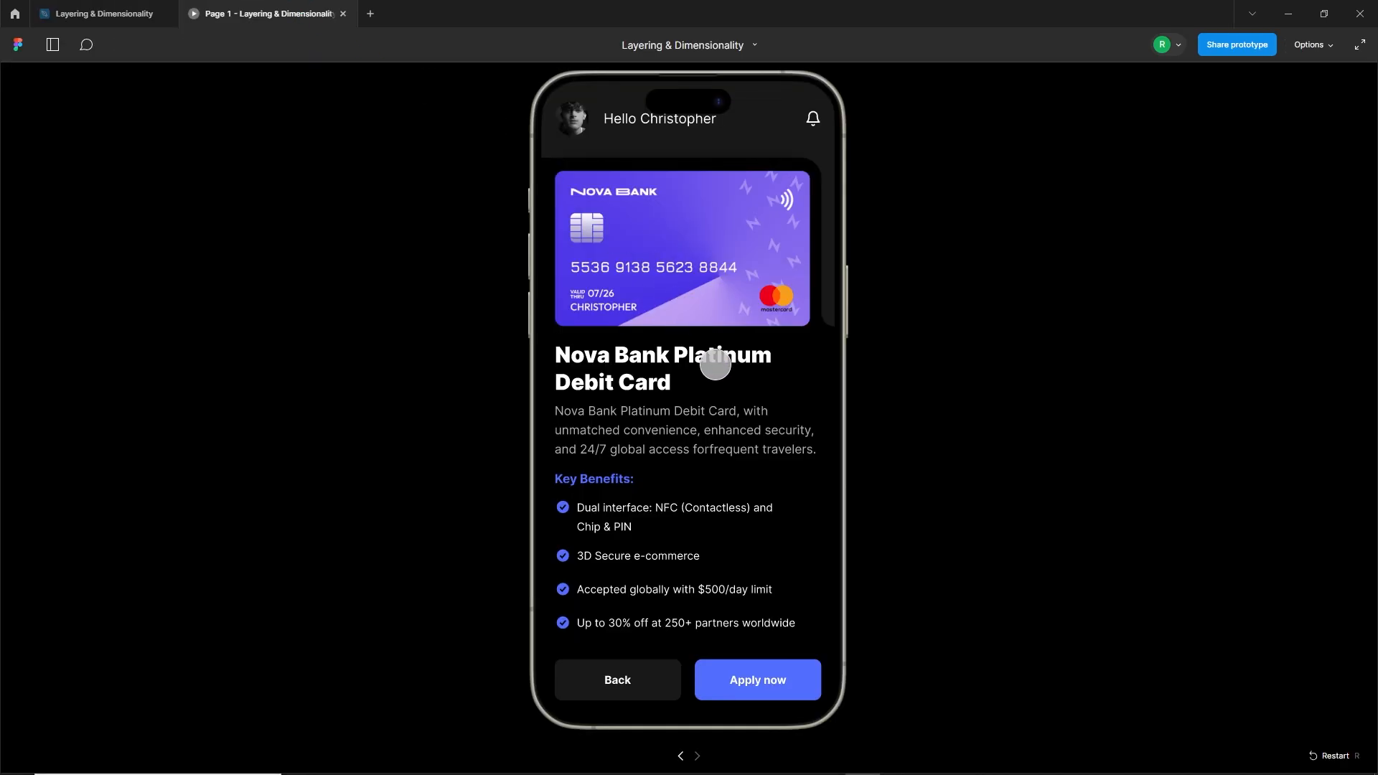
{"action": "key", "text": "r"}
{"action": "left_click_drag", "start_coordinate": [735, 460], "coordinate": [753, 607]}
{"action": "left_click", "coordinate": [723, 605]}
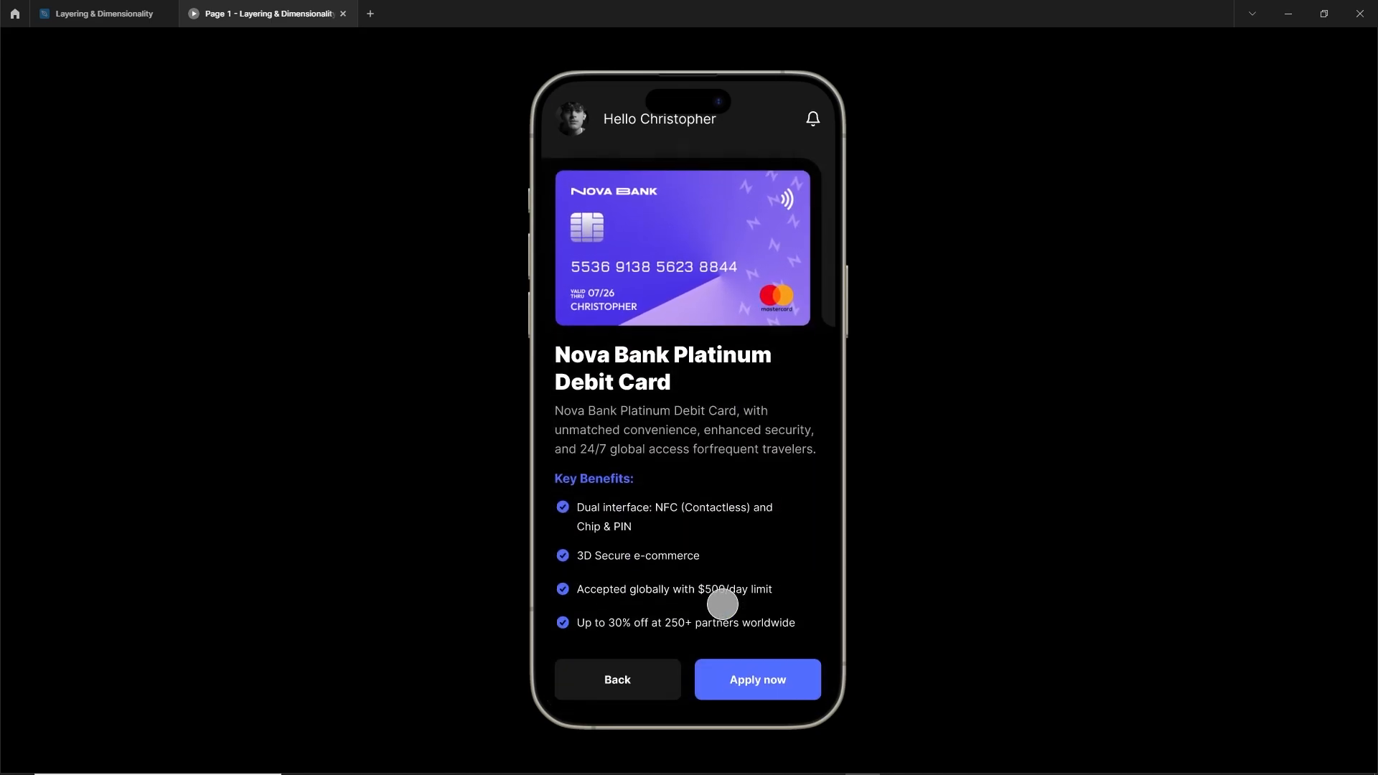
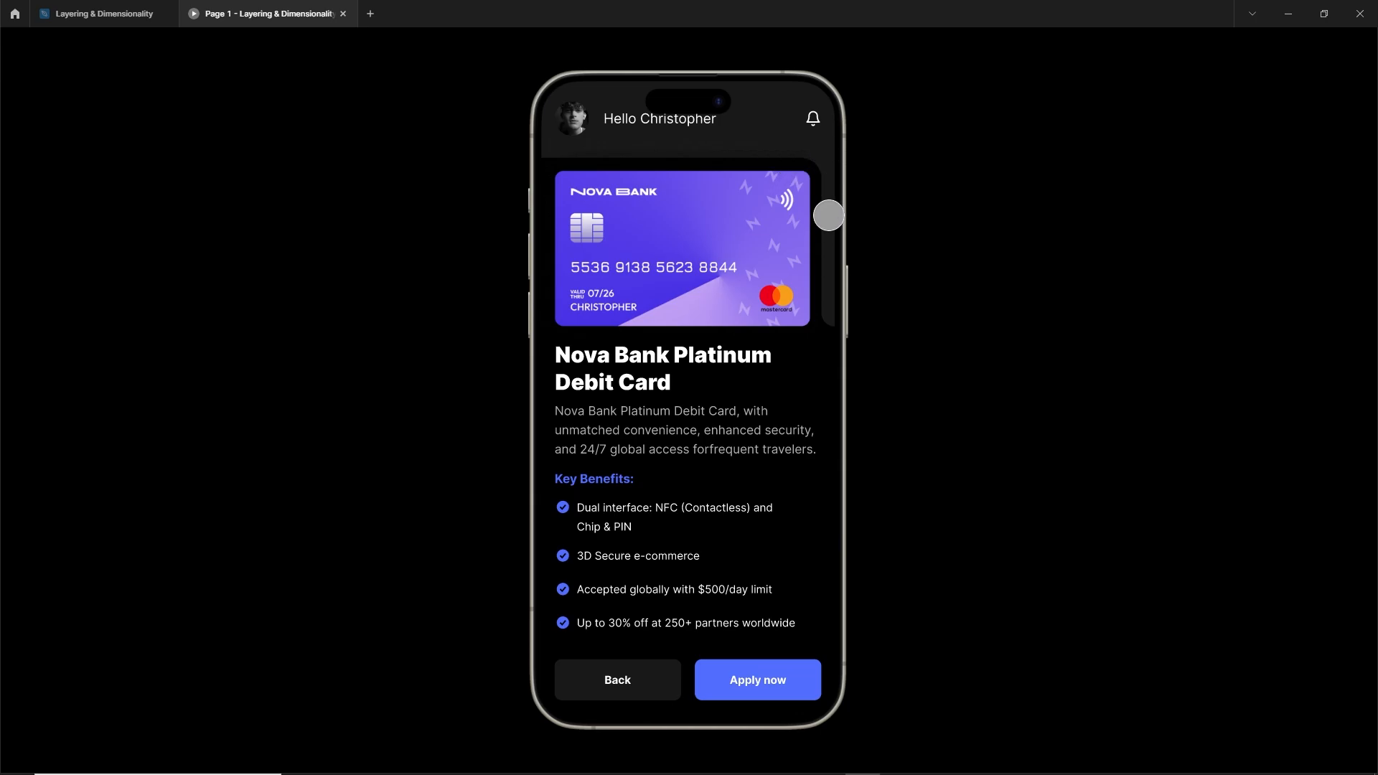
Step: In the design file, link the Back button (Group 2) to iPhone 14 & 15 Pro Max - 4 with an on-tap Smart animate interaction
{"action": "left_click", "coordinate": [109, 7]}
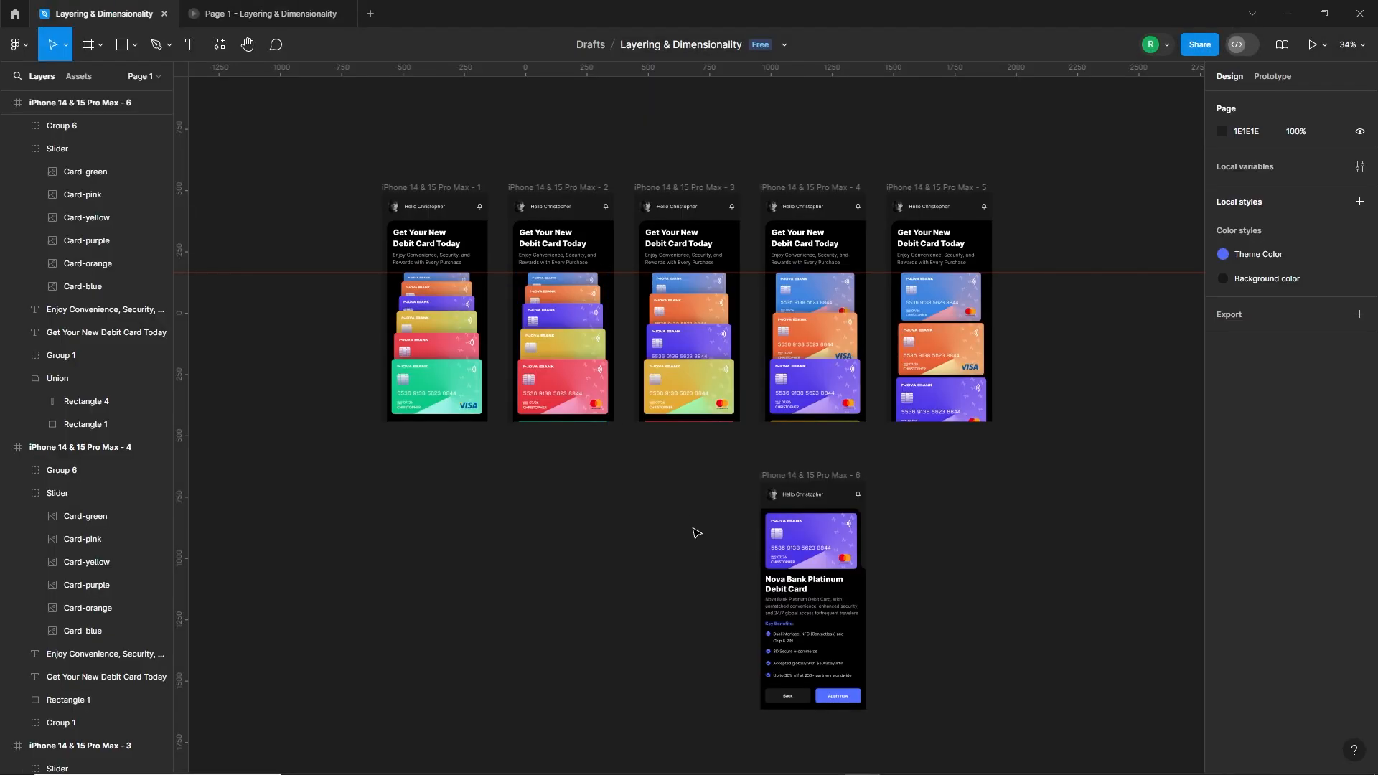
{"action": "left_click", "coordinate": [802, 702]}
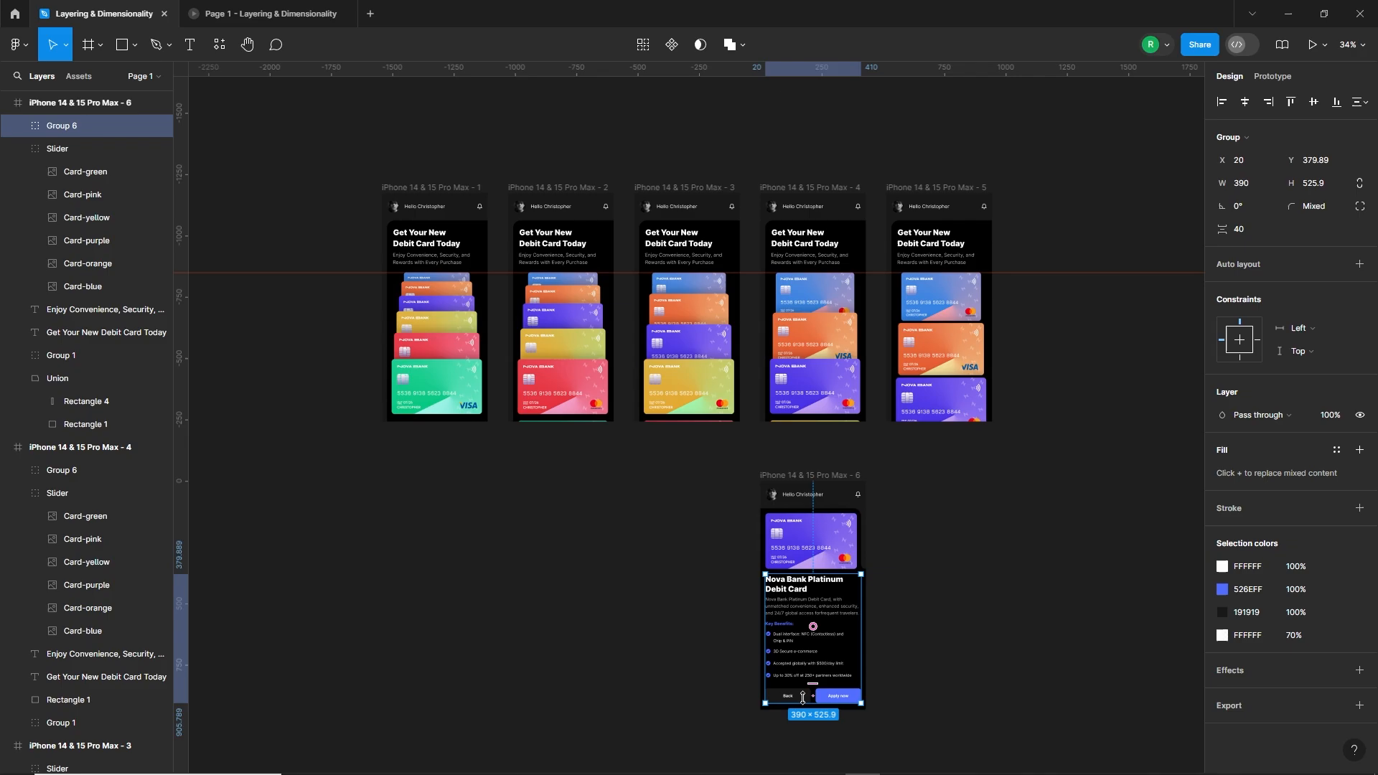
{"action": "double_click", "coordinate": [803, 703]}
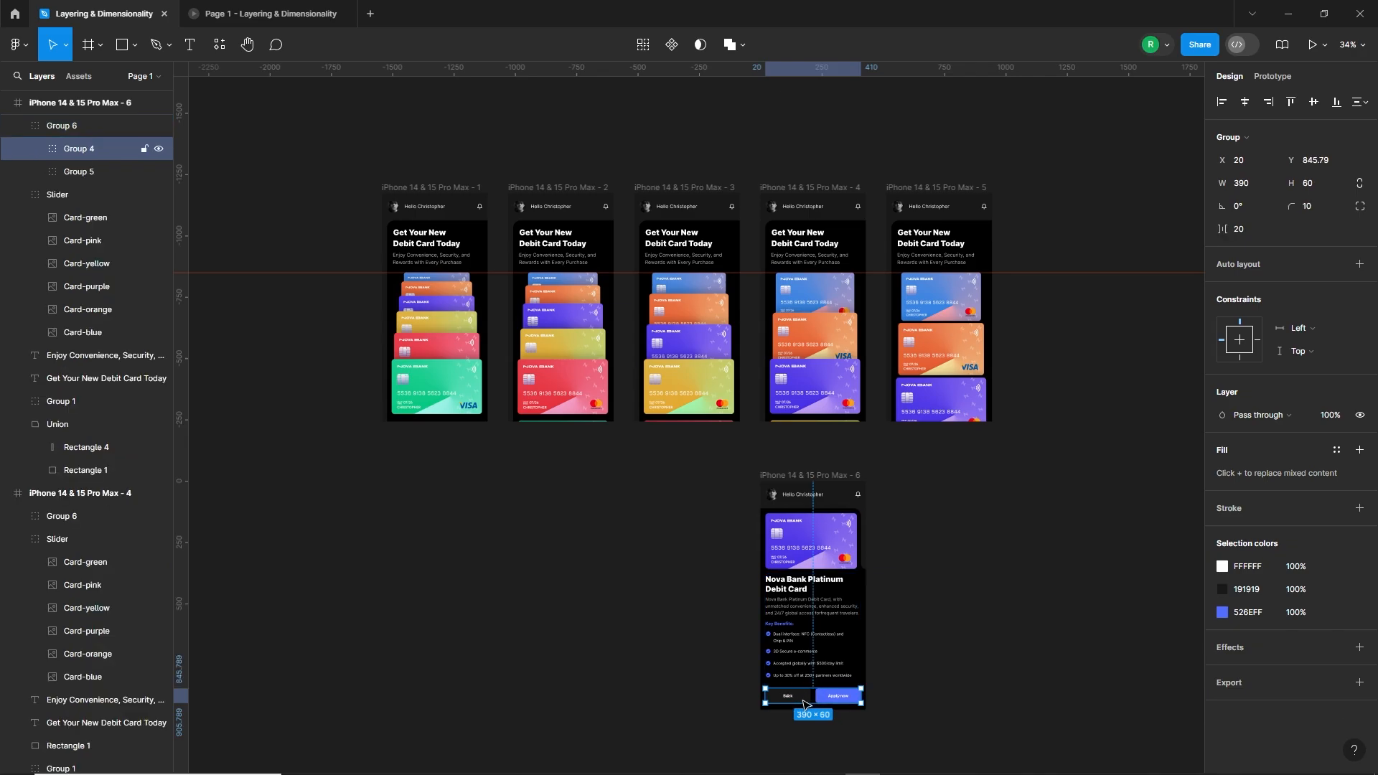
{"action": "double_click", "coordinate": [804, 702]}
{"action": "left_click", "coordinate": [1273, 76]}
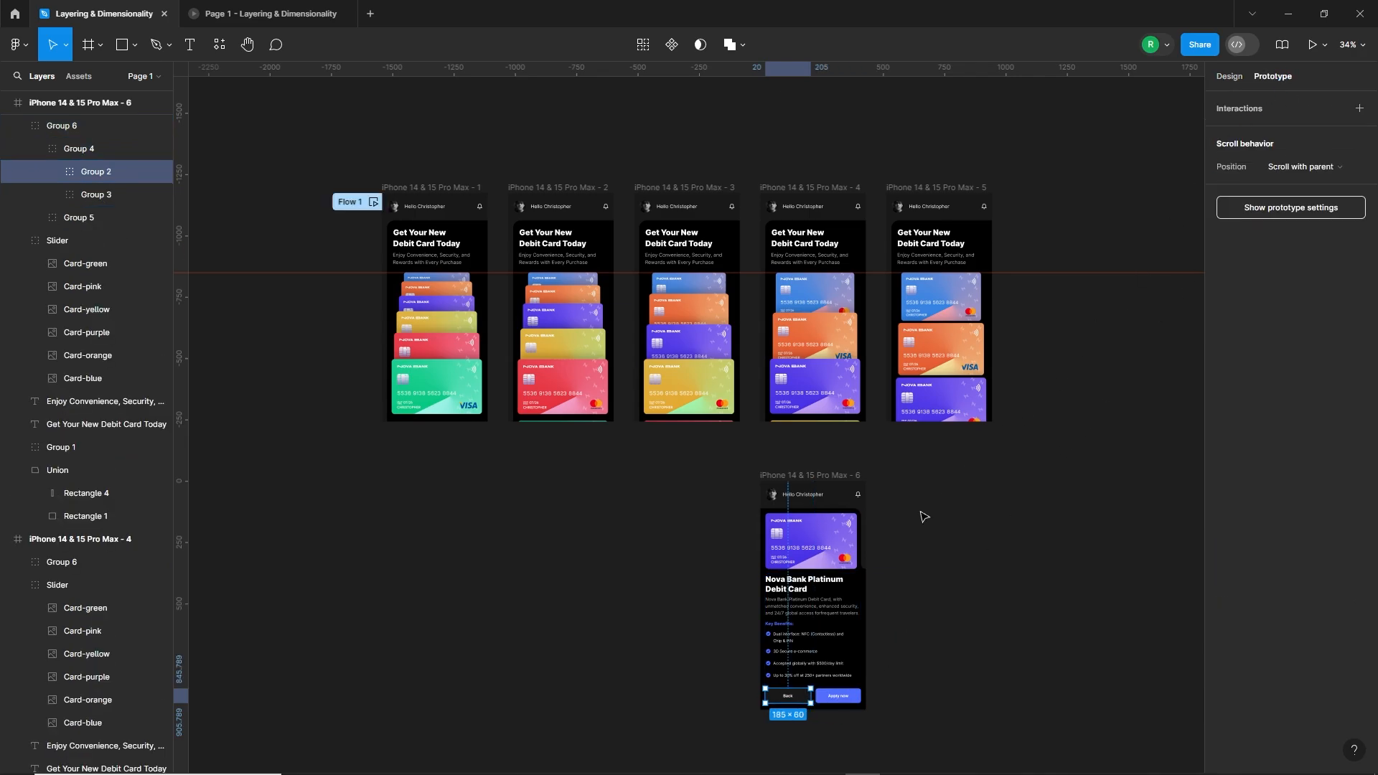
{"action": "scroll", "coordinate": [797, 693], "scroll_direction": "up", "scroll_amount": 5, "text": "ctrl"}
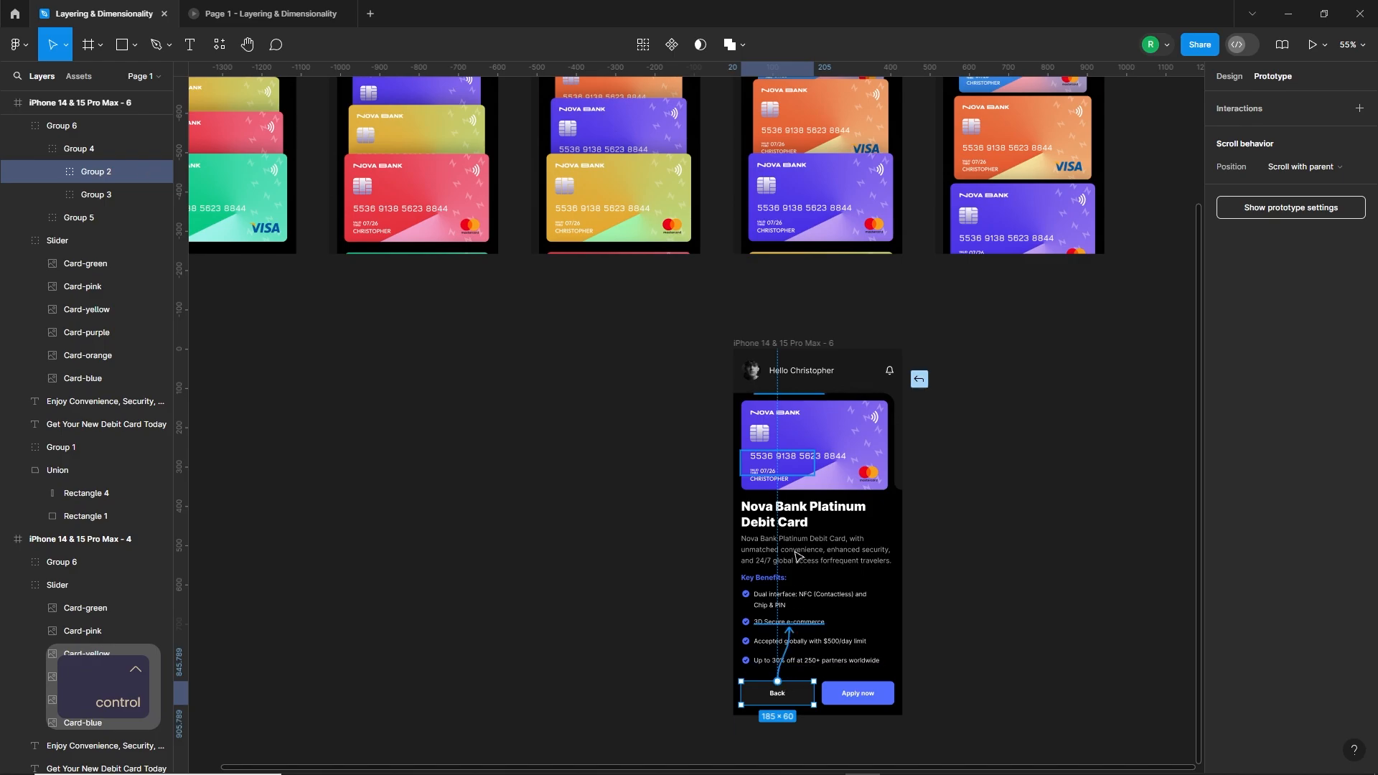
{"action": "left_click_drag", "start_coordinate": [795, 555], "coordinate": [817, 224]}
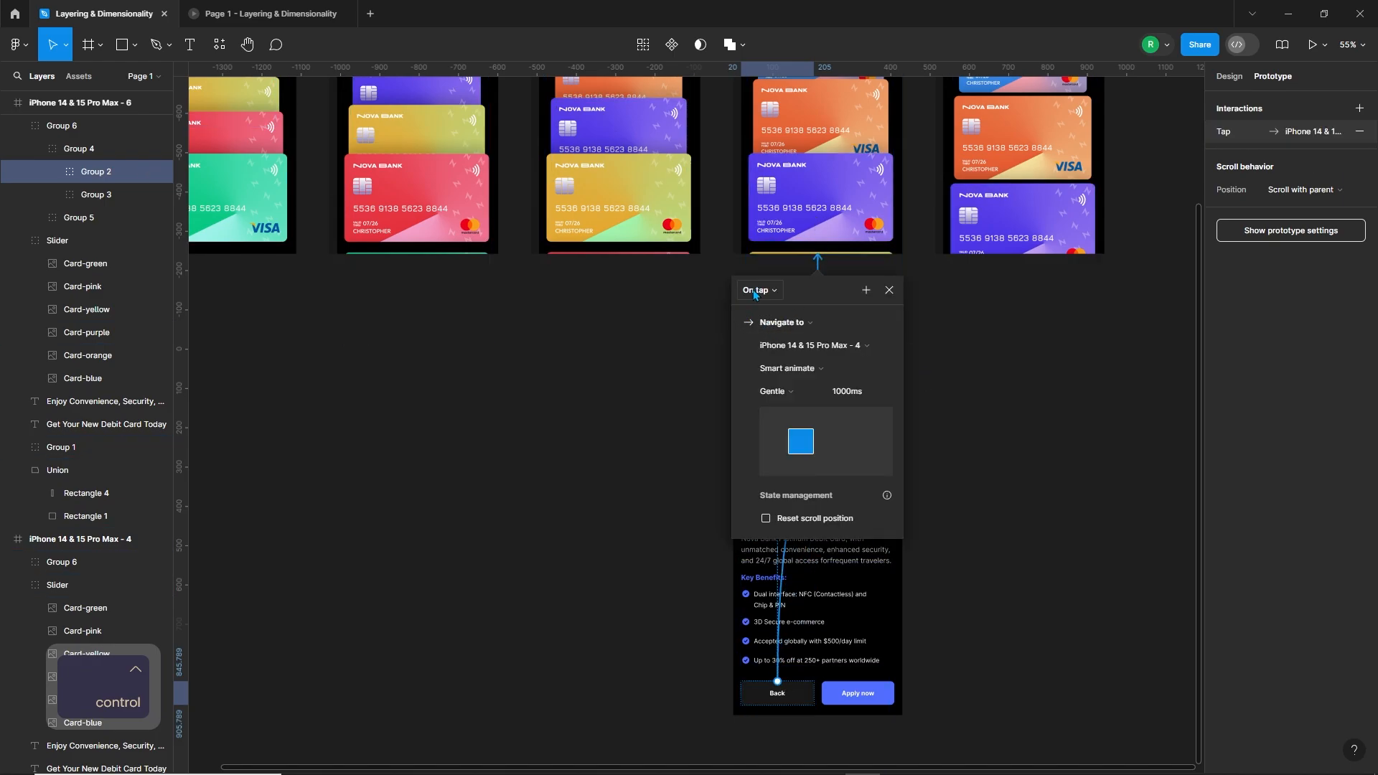
{"action": "left_click", "coordinate": [984, 406]}
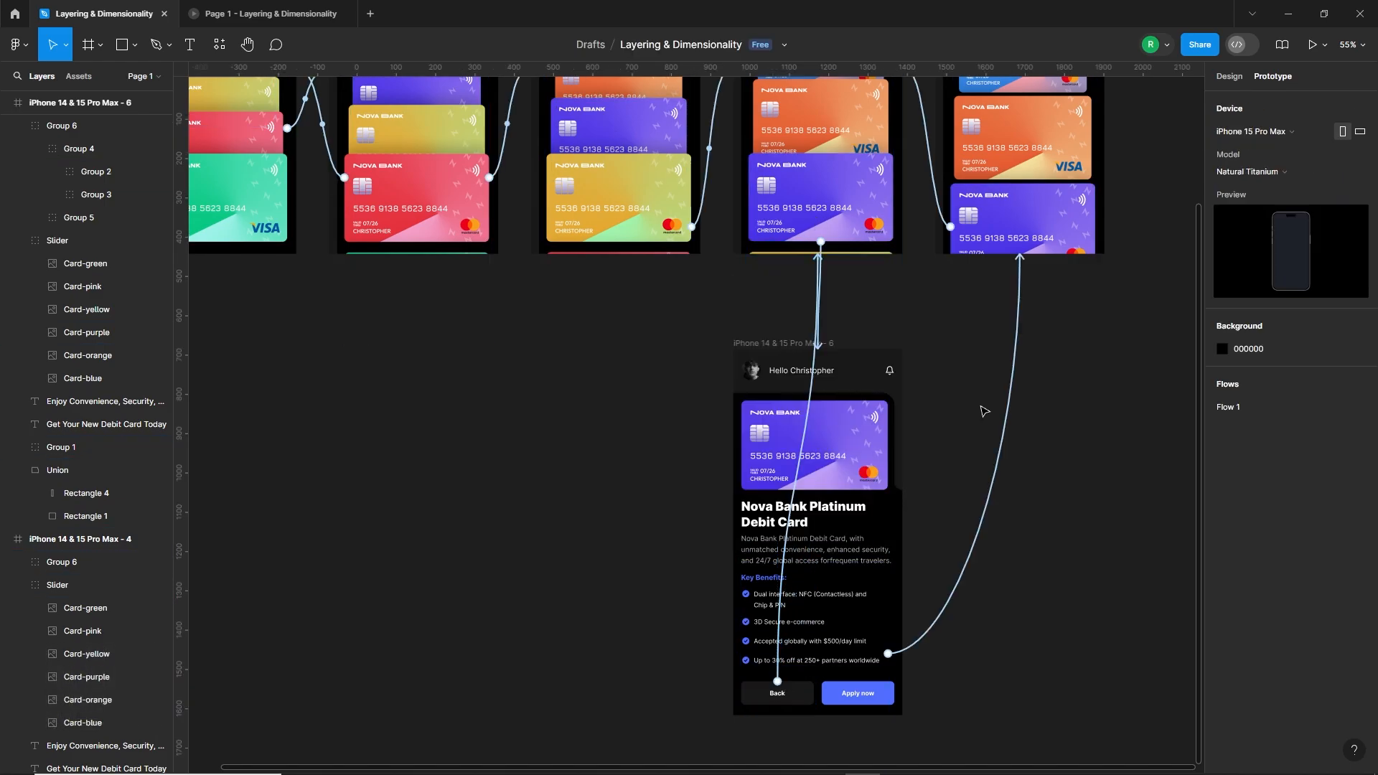
Step: Return to the prototype preview, test the Back button and the purple card's link to the detail screen, and restart the flow
{"action": "left_click", "coordinate": [262, 13]}
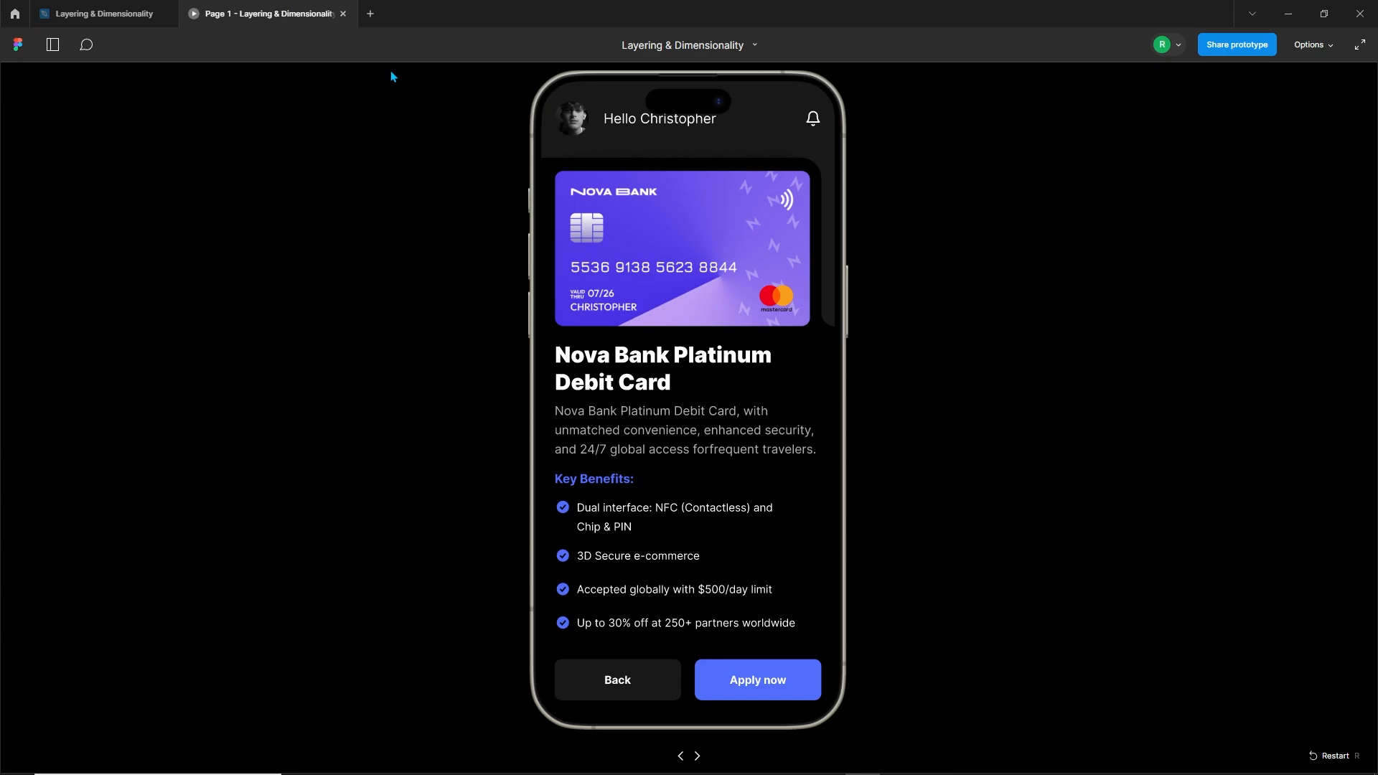
{"action": "left_click", "coordinate": [655, 677]}
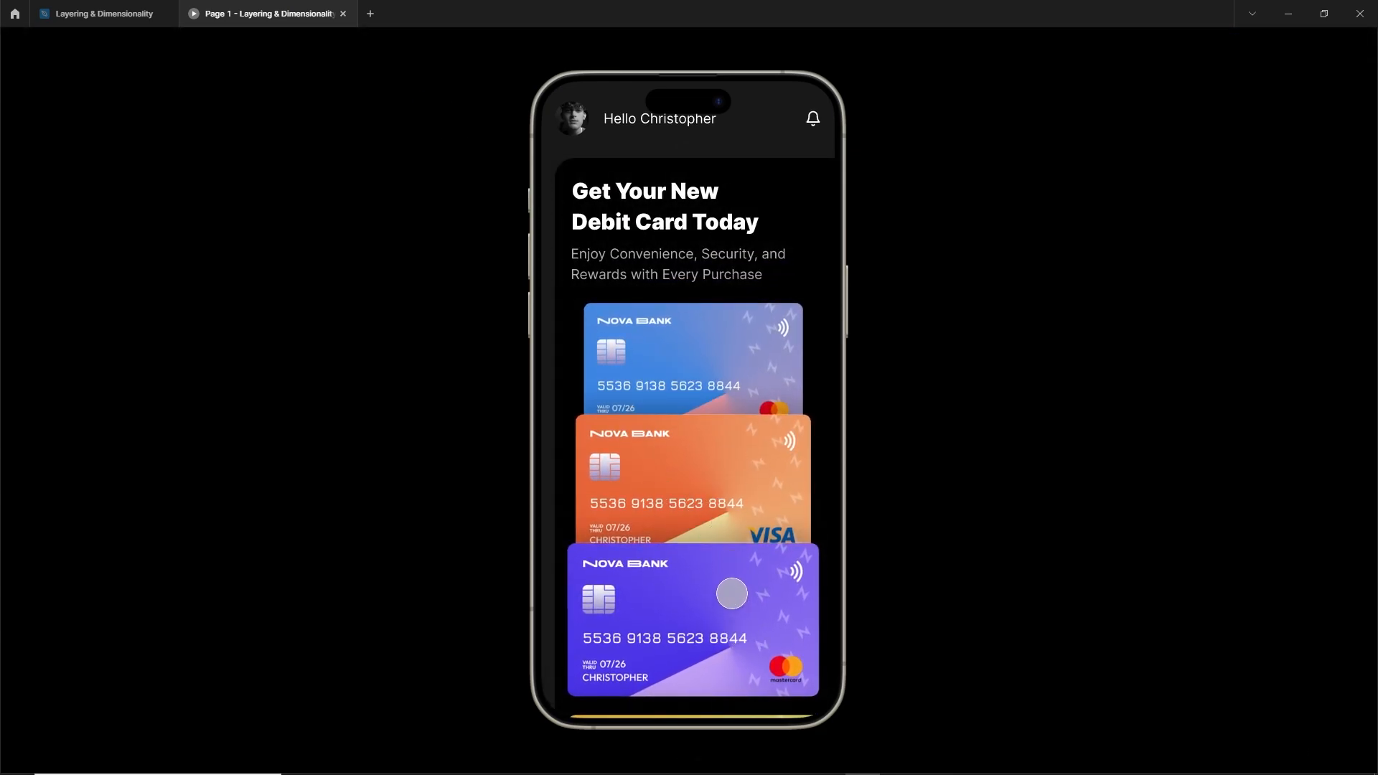
{"action": "left_click", "coordinate": [731, 593]}
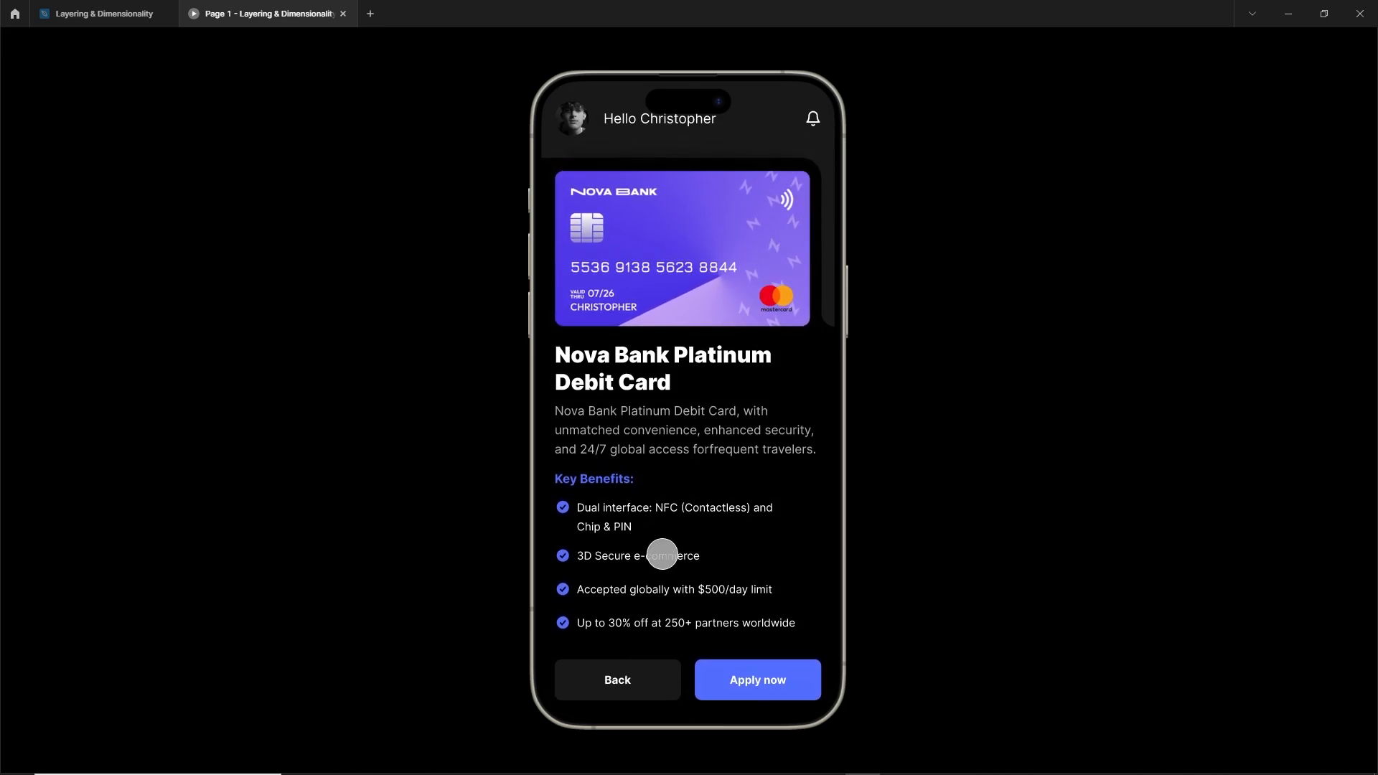
{"action": "left_click", "coordinate": [638, 676]}
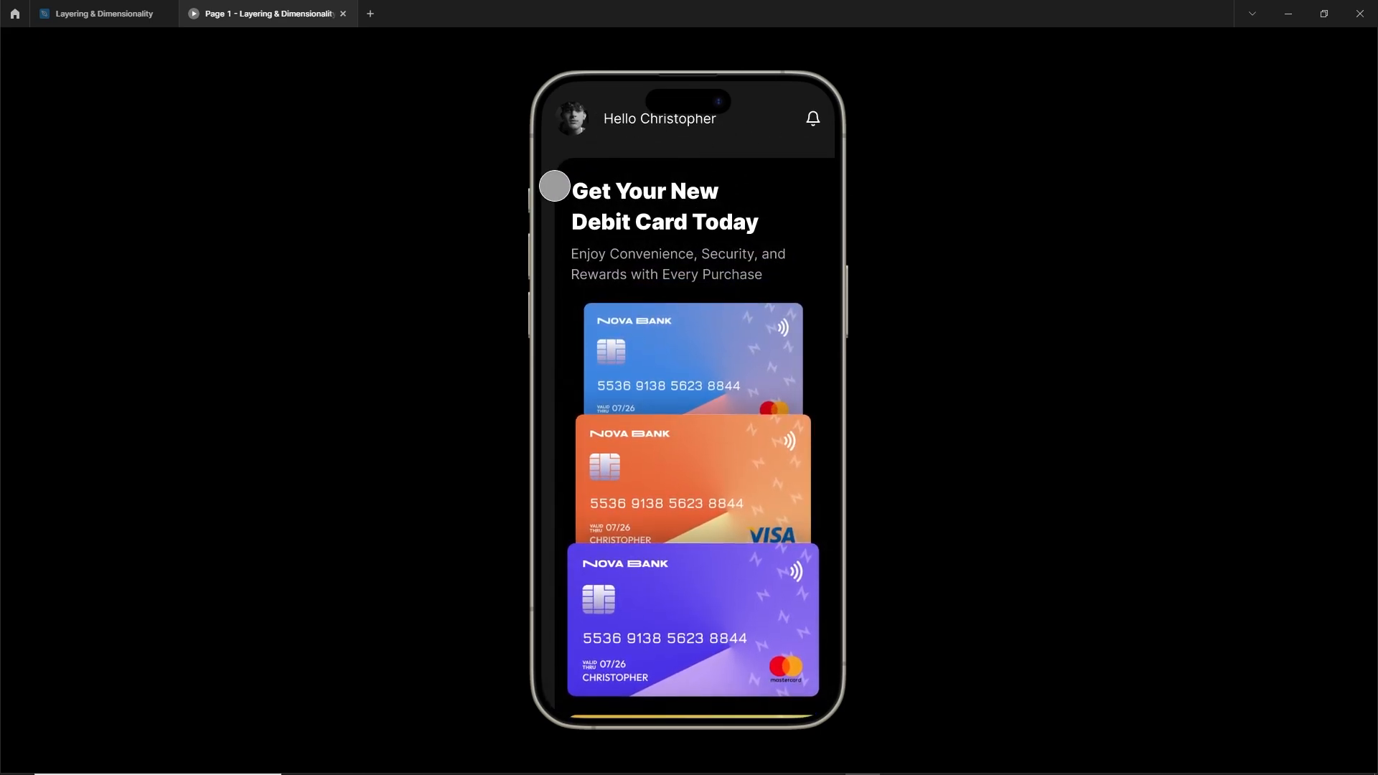
{"action": "left_click", "coordinate": [695, 650]}
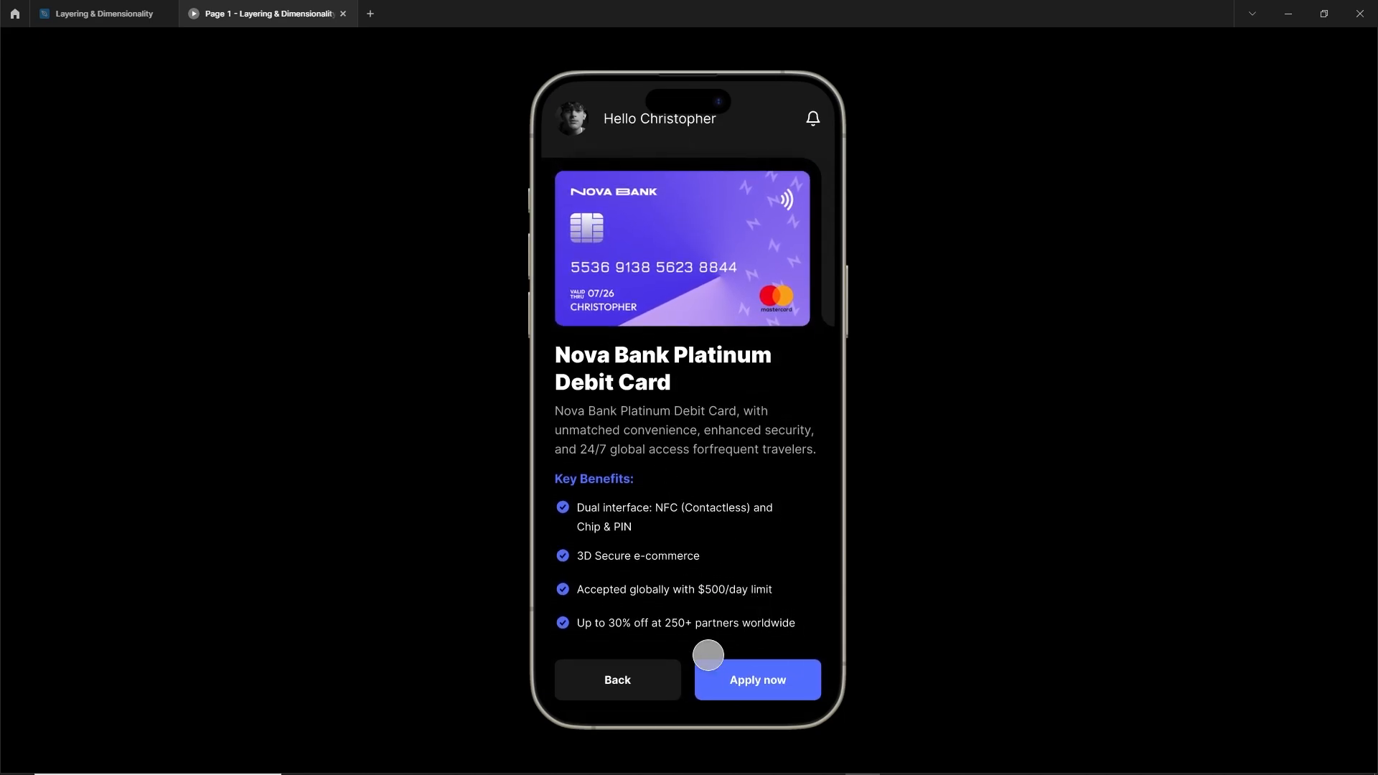
{"action": "key", "text": "r"}
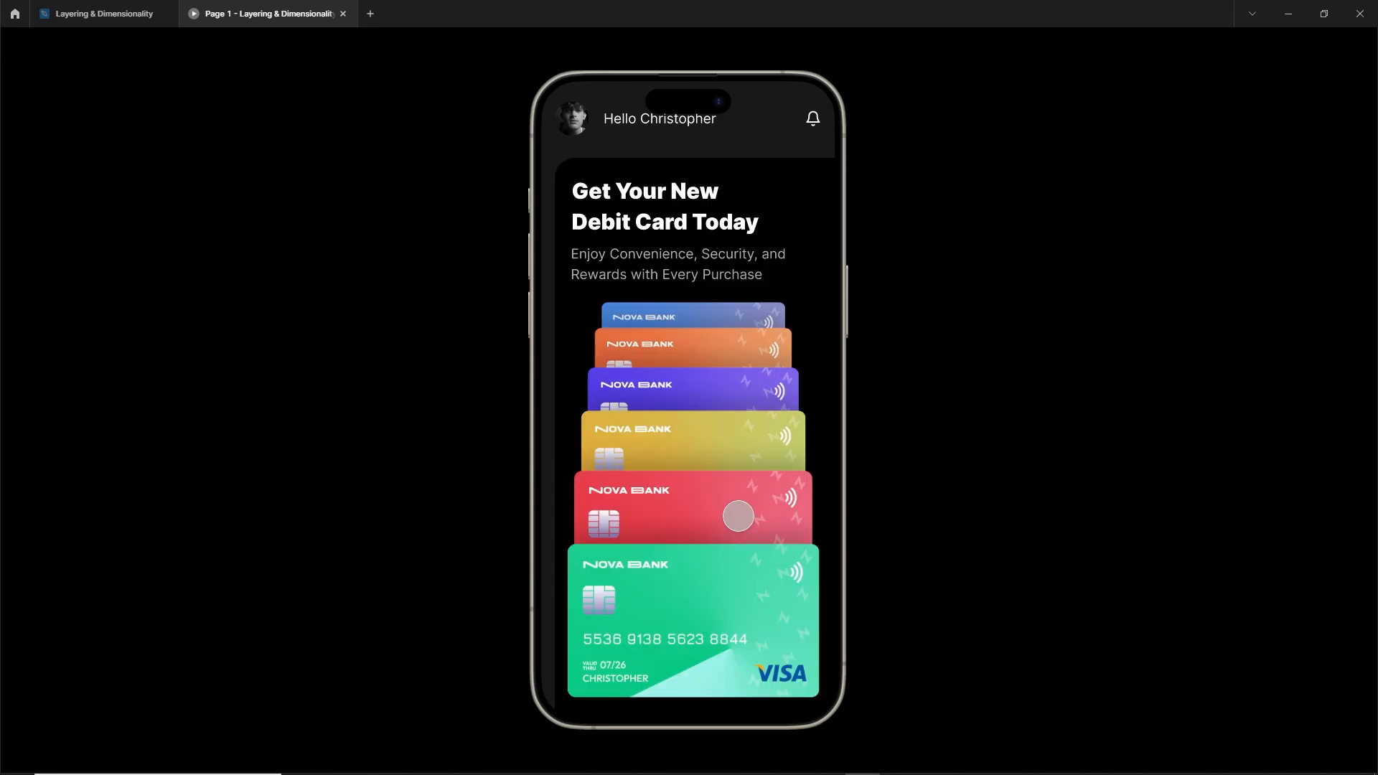